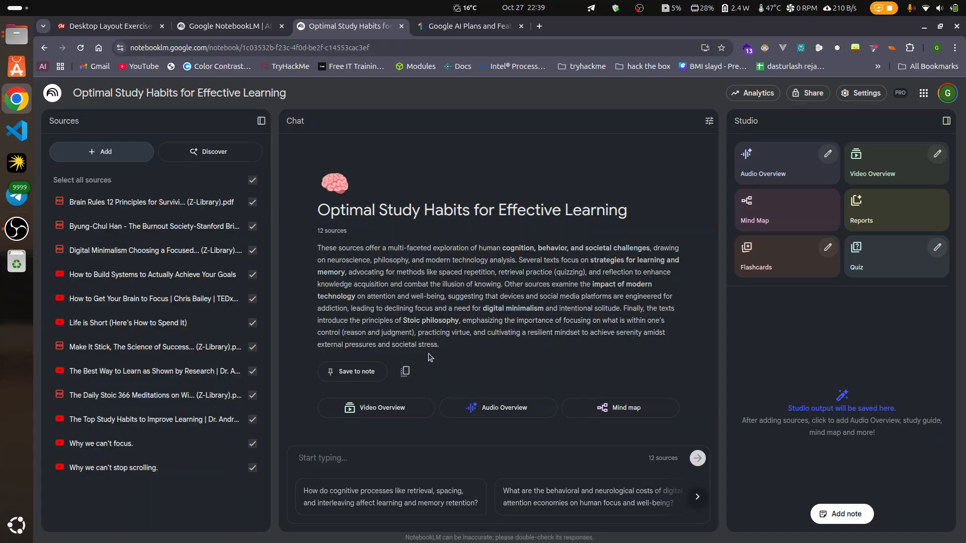
# Step: Search Google for notebooklm in a new tab and open the Google NotebookLM website from the results
pyautogui.click(545, 27)
pyautogui.write('note')
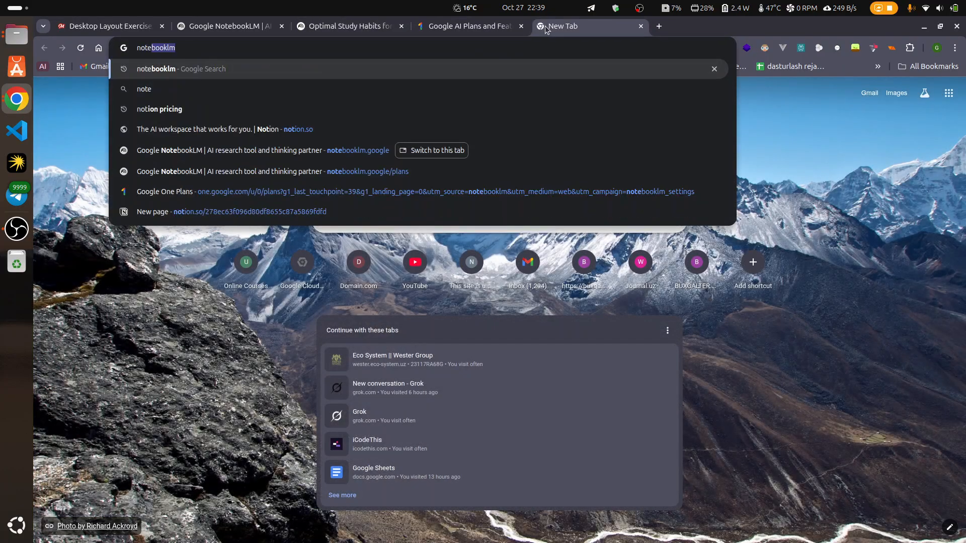
pyautogui.write('booklm')
pyautogui.press('Return')
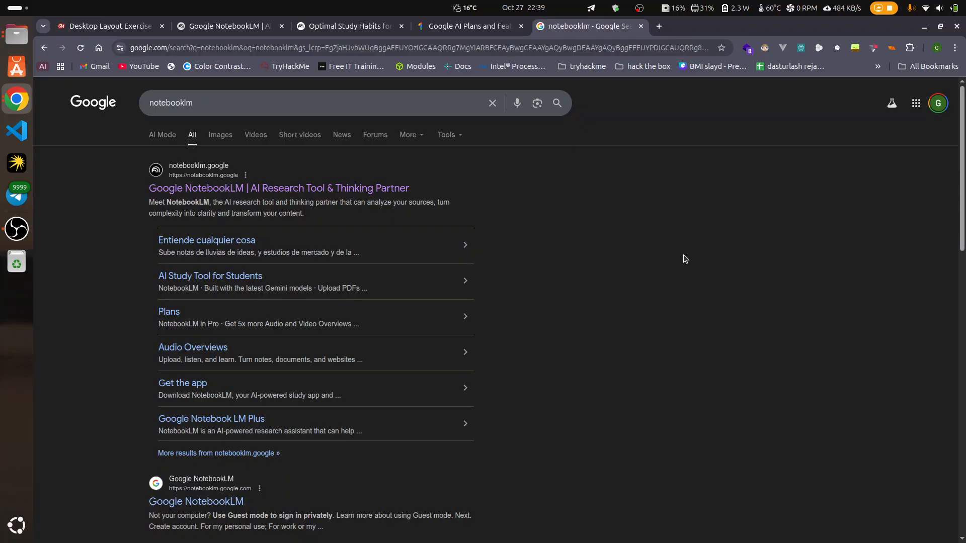
pyautogui.hotkey('ctrl', '+')
pyautogui.hotkey('ctrl', '+')
pyautogui.hotkey('ctrl', '+')
pyautogui.hotkey('ctrl', '+')
pyautogui.hotkey('ctrl', '+')
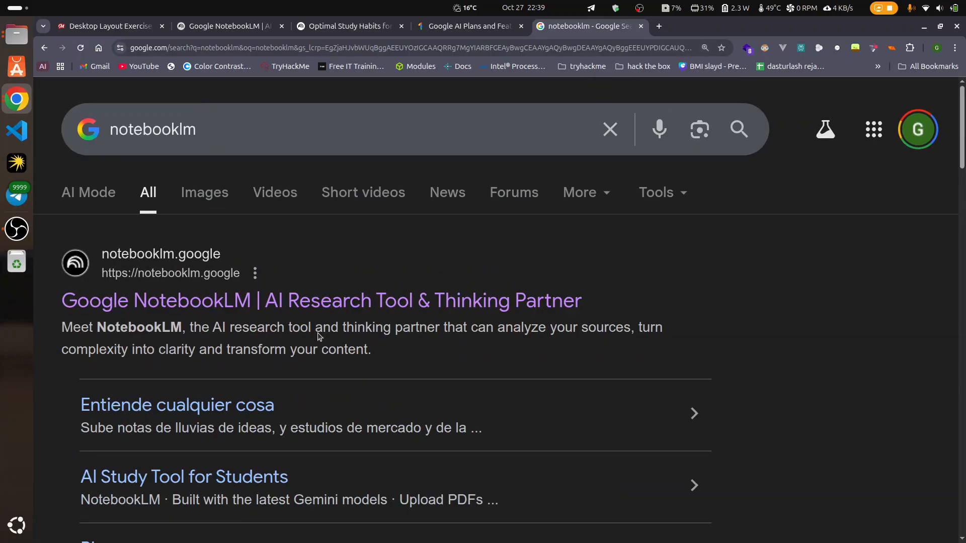
pyautogui.click(284, 306)
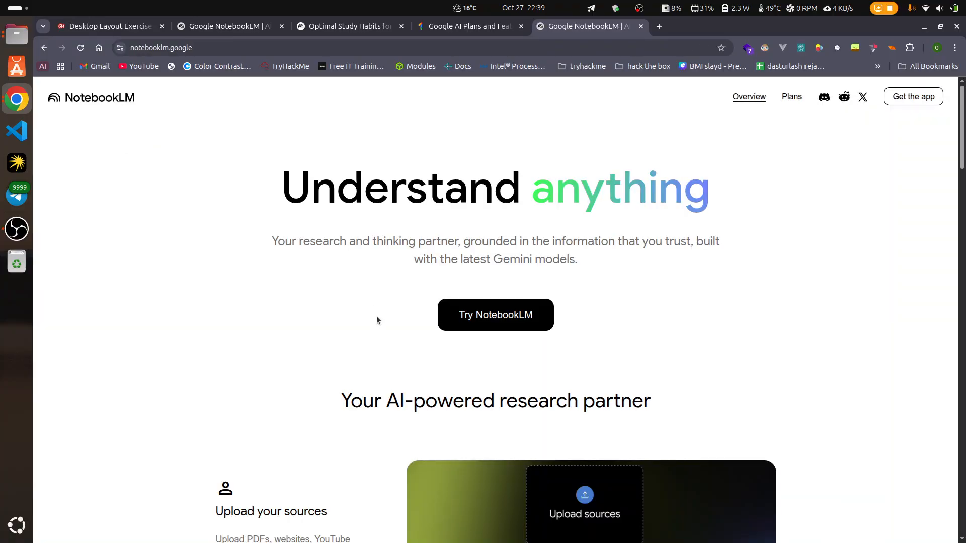
pyautogui.click(526, 324)
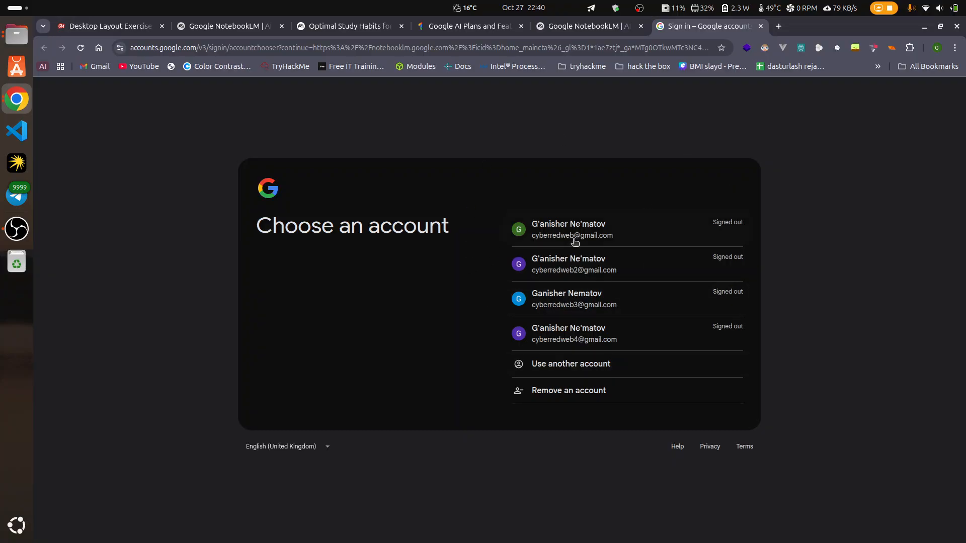
pyautogui.click(631, 241)
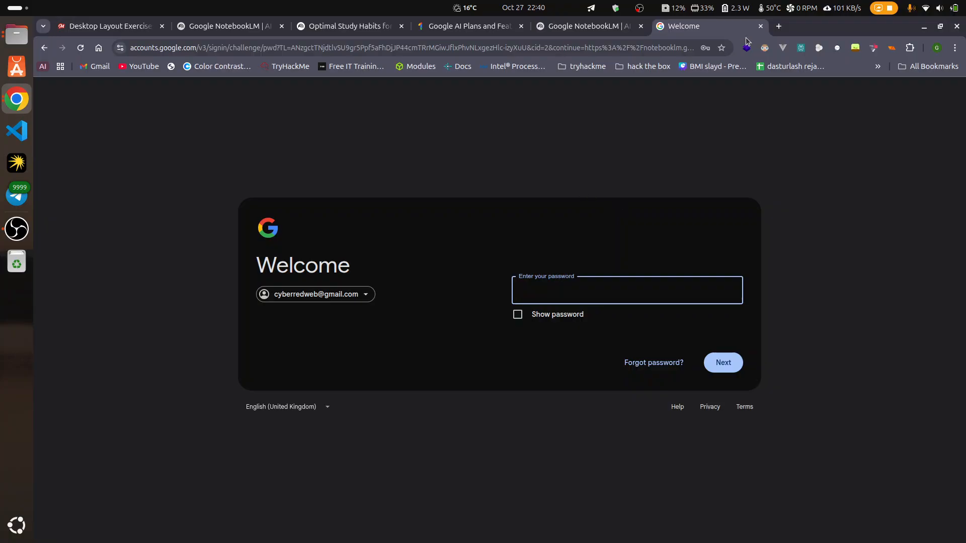
pyautogui.click(761, 26)
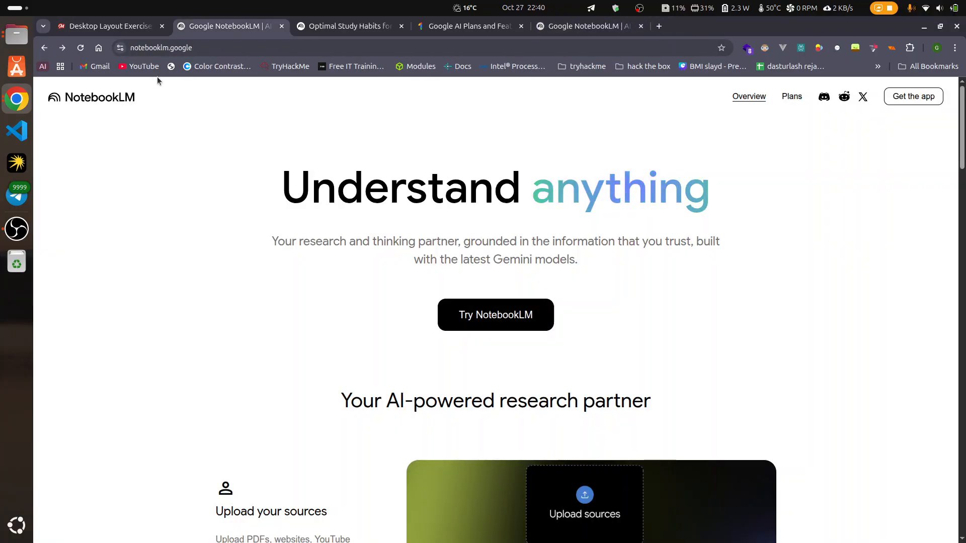
# Step: Reload the Optimal Study Habits notebook and sign in with the first listed account, entering its password and Google Authenticator verification code
pyautogui.click(340, 26)
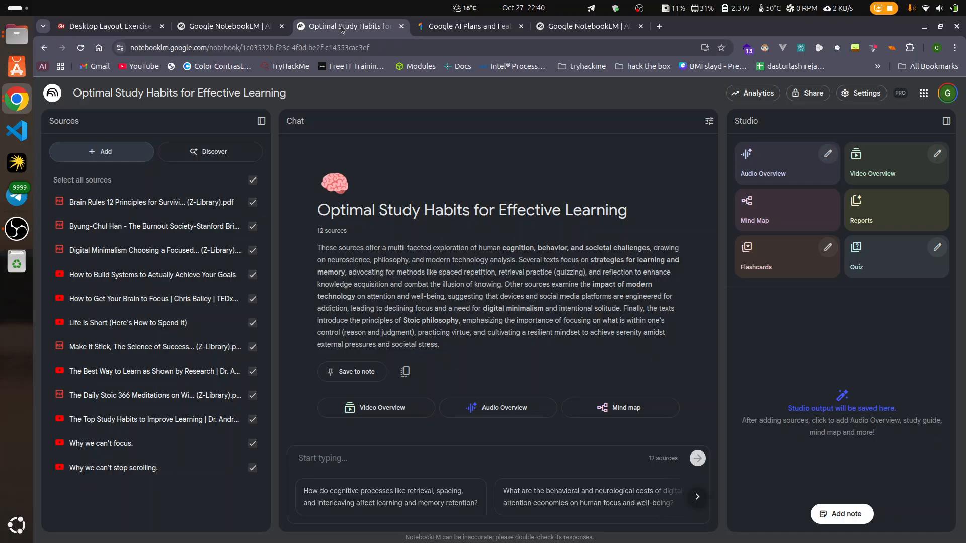
pyautogui.click(79, 50)
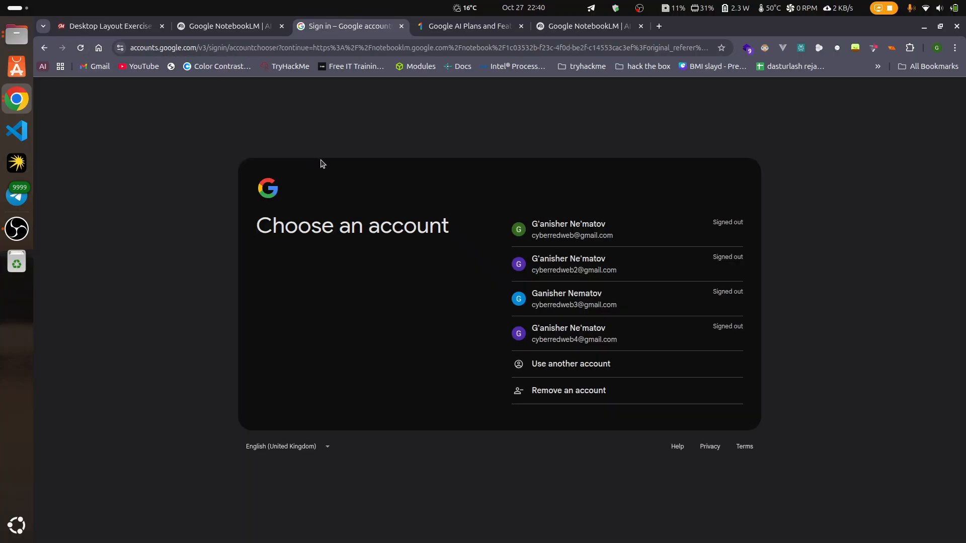
pyautogui.click(629, 236)
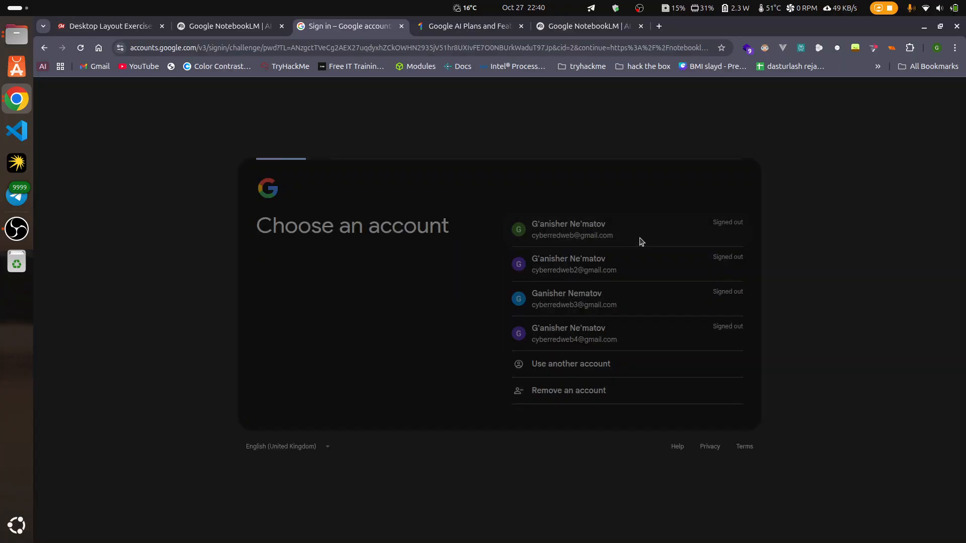
pyautogui.write('•••••')
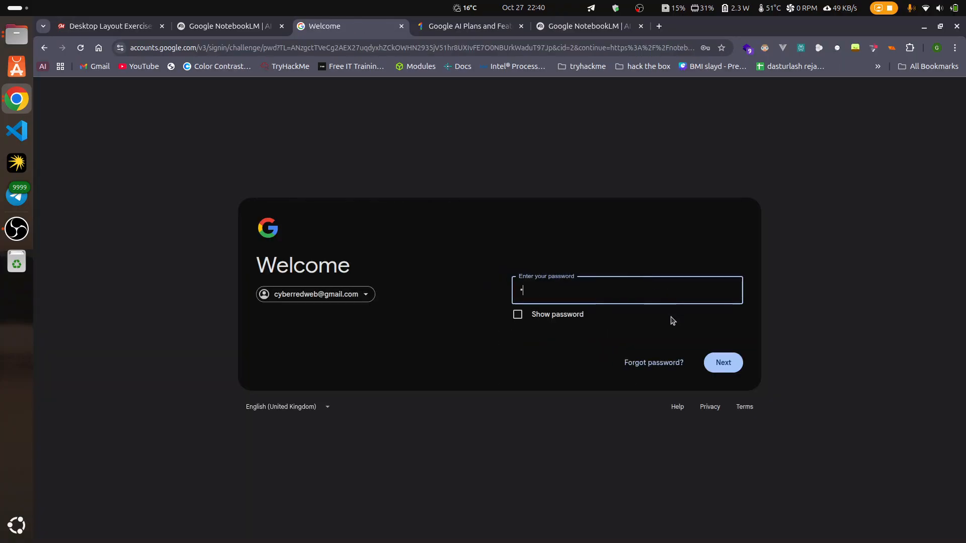
pyautogui.write('••••••')
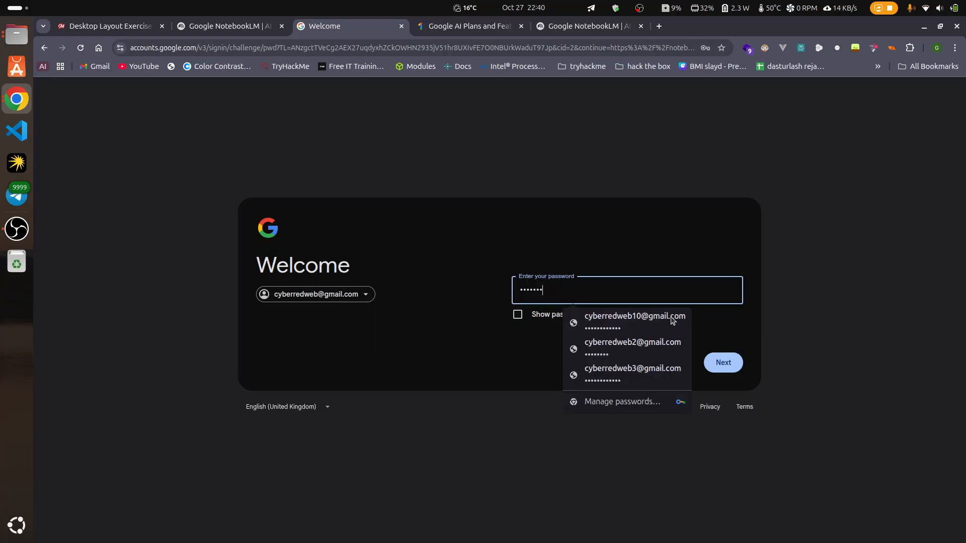
pyautogui.press('Return')
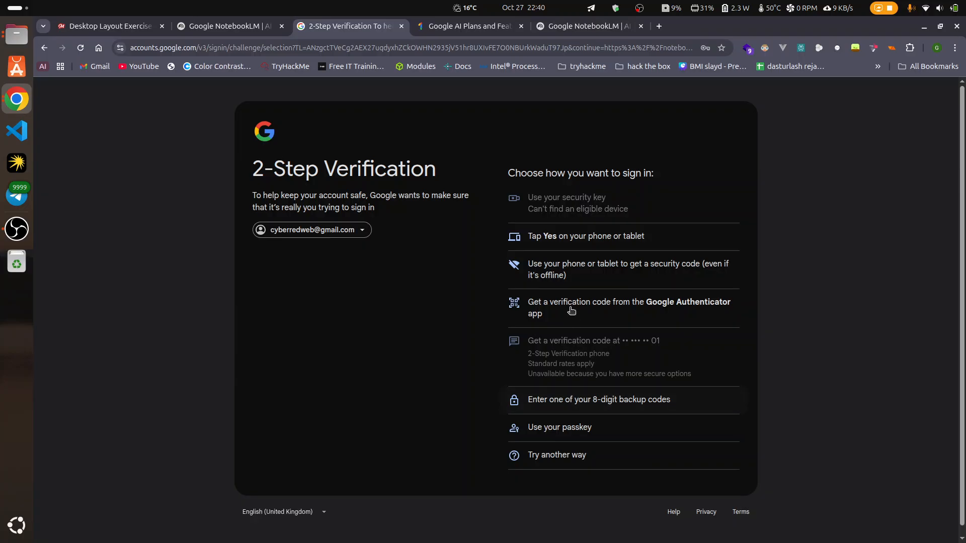
pyautogui.click(623, 316)
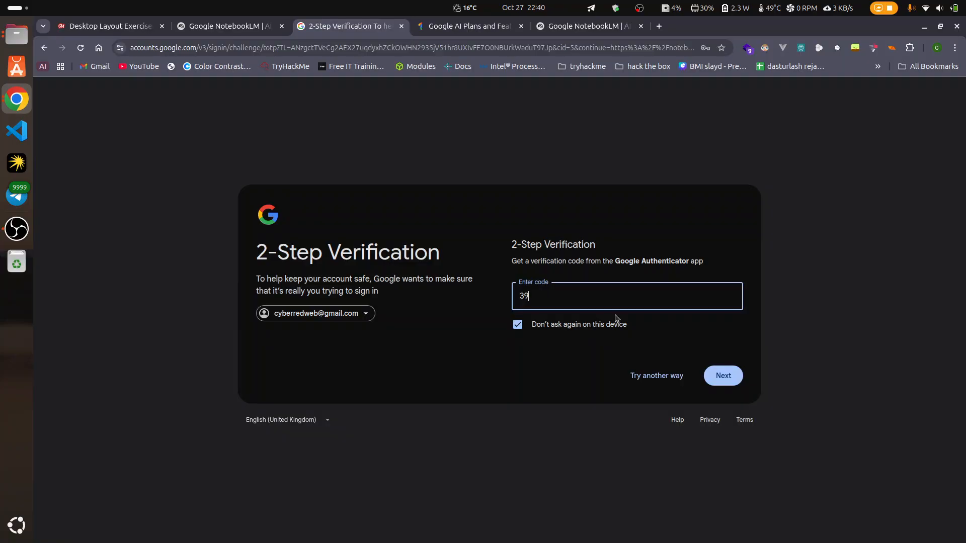
pyautogui.press('Return')
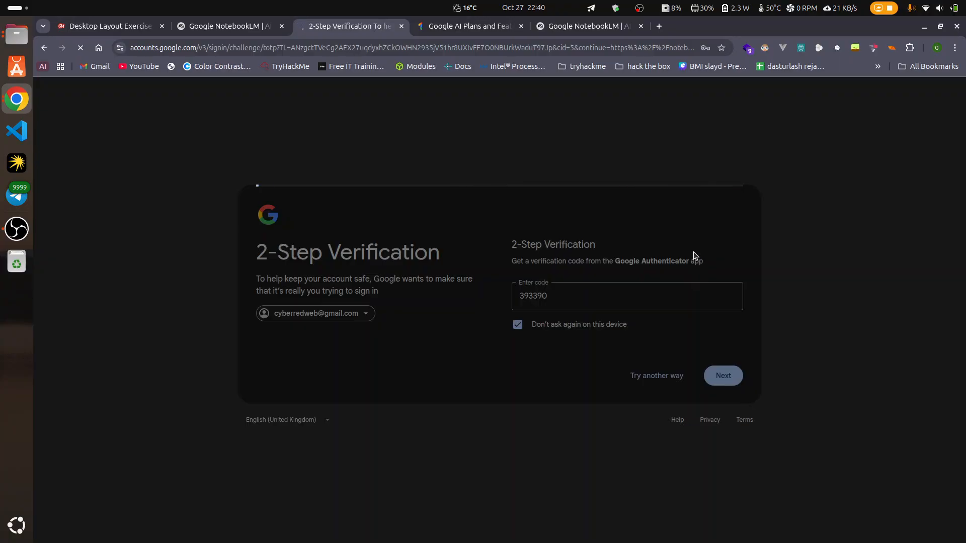
# Step: Launch NotebookLM from its website and open the recent notebook Optimal Study Habits for Effective Learning
pyautogui.click(593, 29)
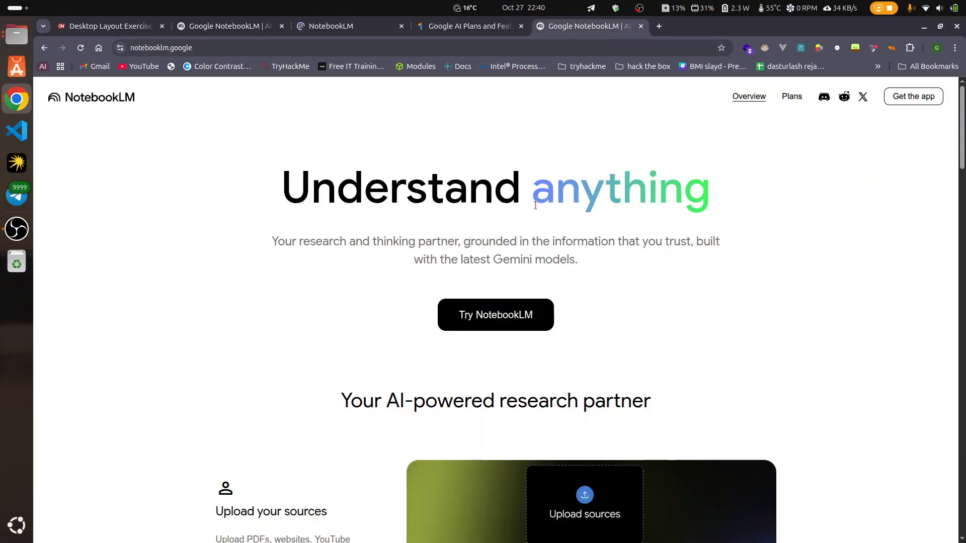
pyautogui.click(341, 26)
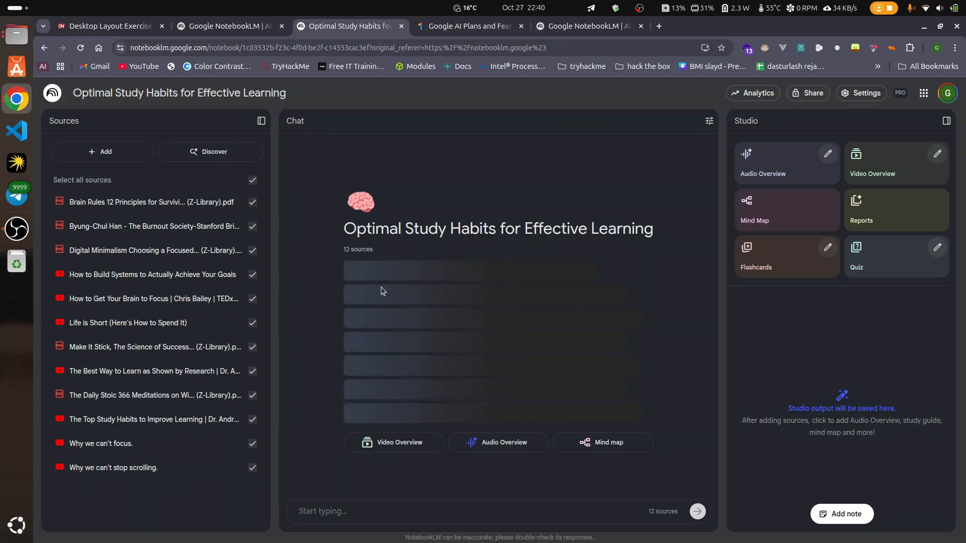
pyautogui.click(587, 28)
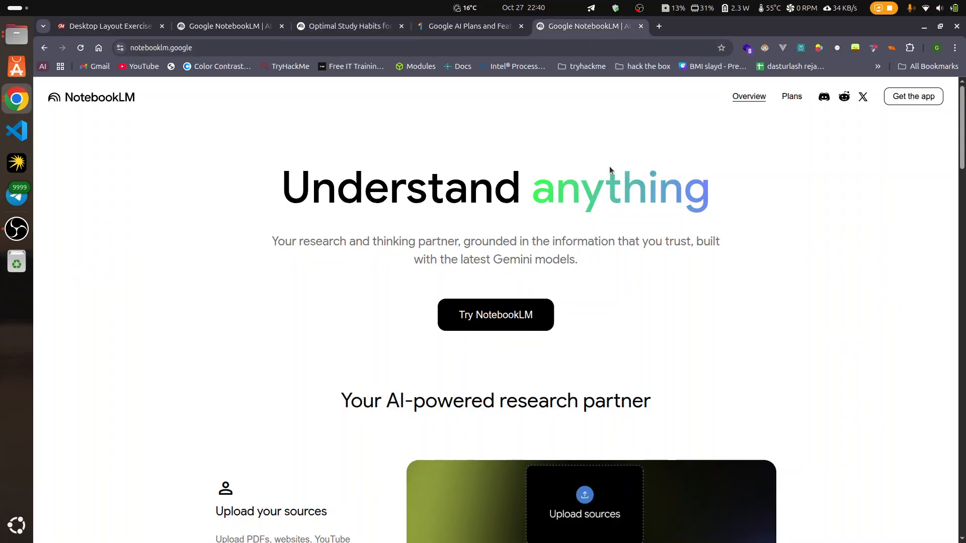
pyautogui.click(496, 302)
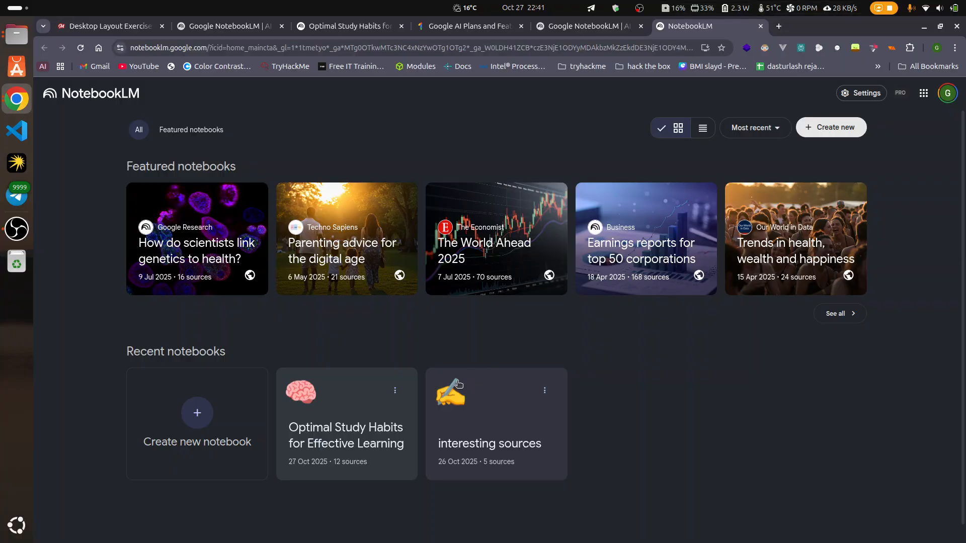
pyautogui.click(349, 416)
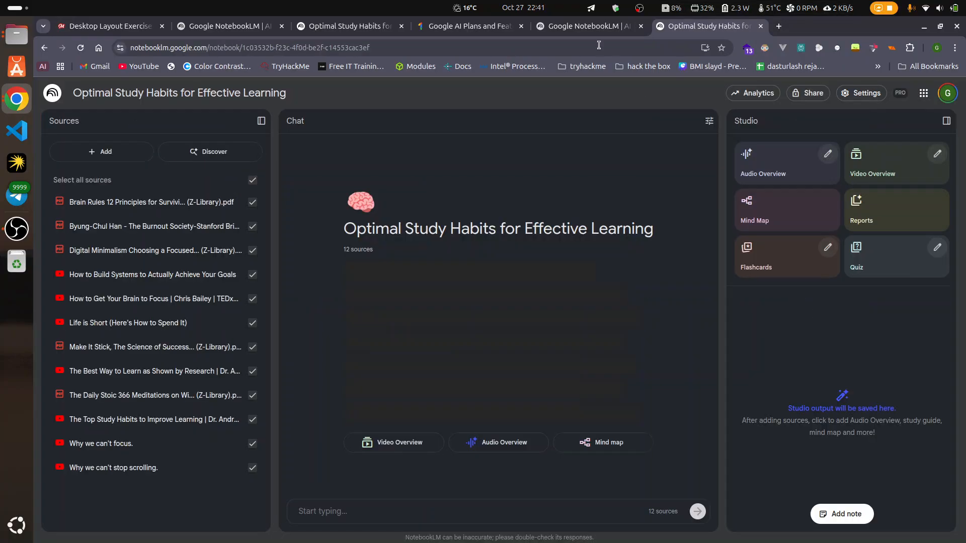
# Step: Close the older duplicate tabs of the notebook and the NotebookLM website, and return to the newly opened notebook
pyautogui.click(586, 29)
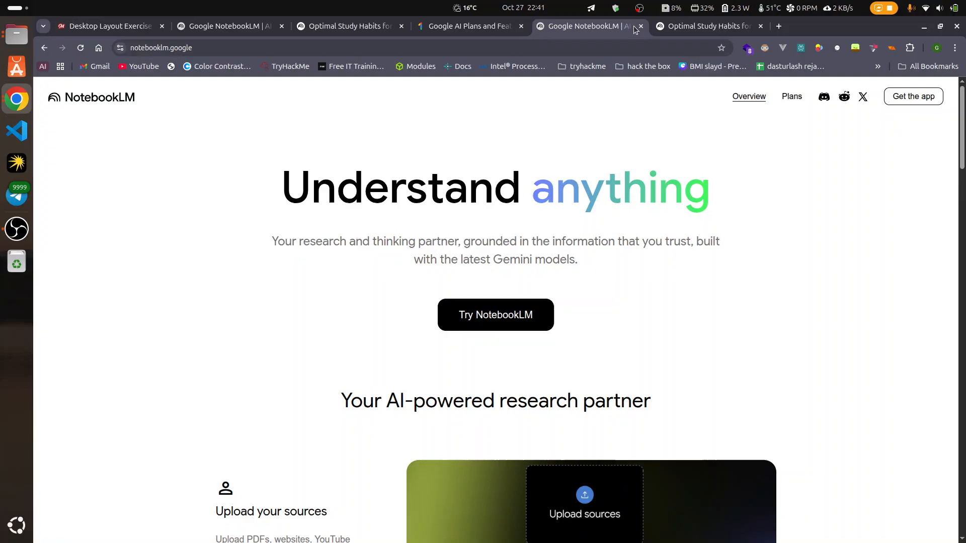
pyautogui.click(481, 28)
pyautogui.click(362, 28)
pyautogui.click(402, 26)
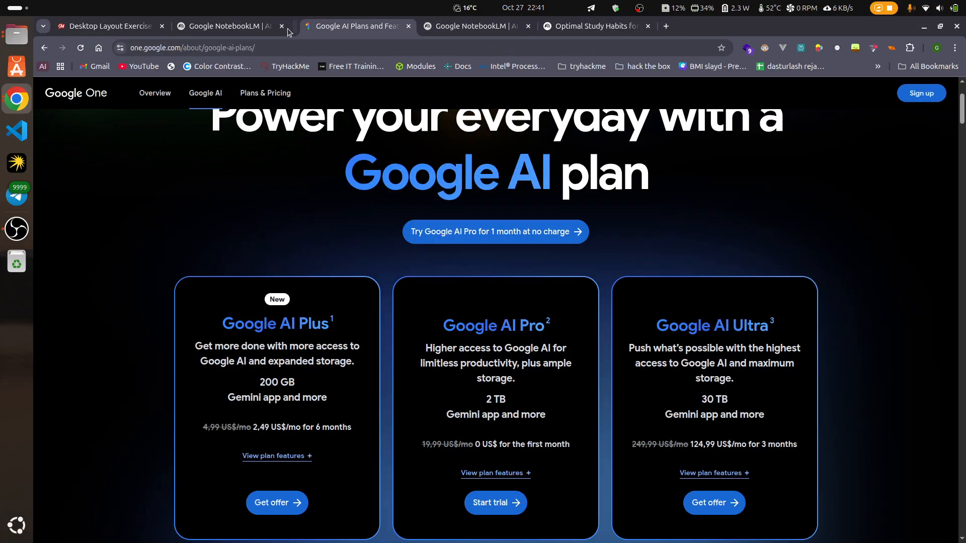
pyautogui.click(282, 26)
pyautogui.click(441, 29)
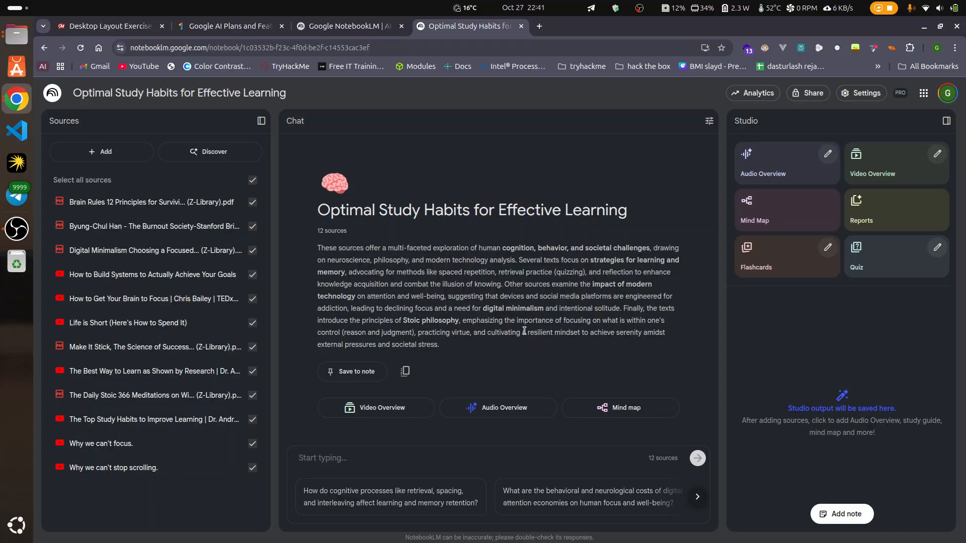
# Step: Open the Plans page of the NotebookLM website
pyautogui.click(333, 26)
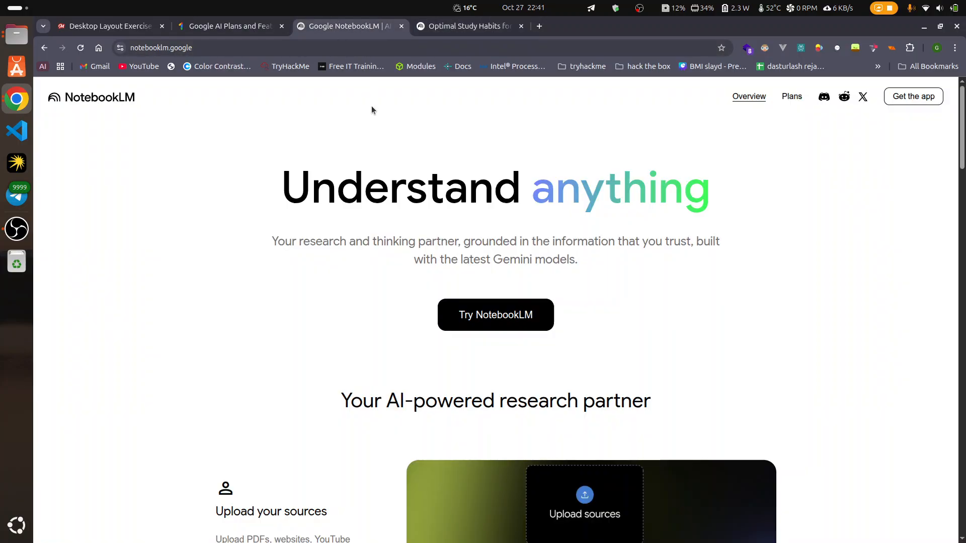
pyautogui.scroll(-5, 430, 332)
pyautogui.scroll(-3, 458, 356)
pyautogui.scroll(3, 801, 366)
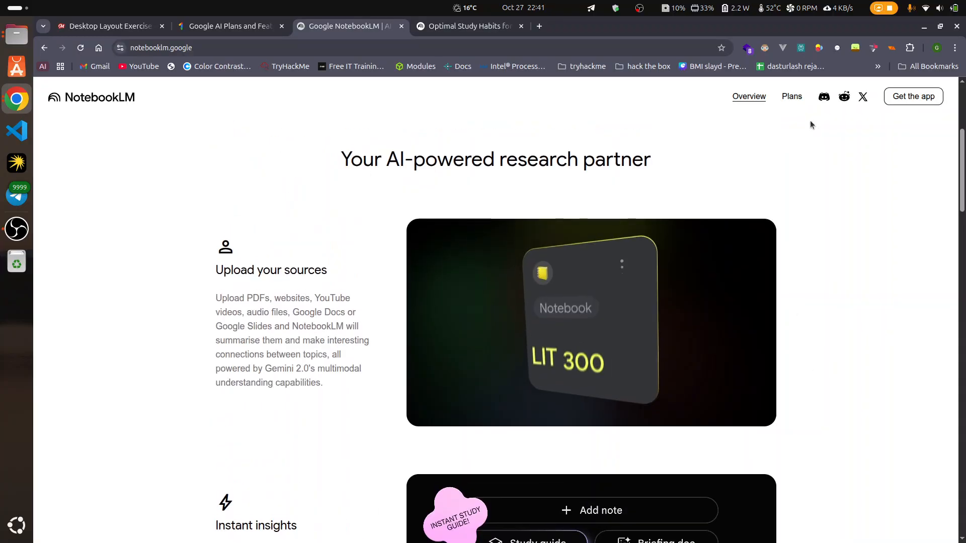
pyautogui.click(792, 97)
# Step: Compare the features of the free NotebookLM plan with NotebookLM in Pro, including source uploads and Audio and Video Overviews
pyautogui.scroll(-5, 626, 332)
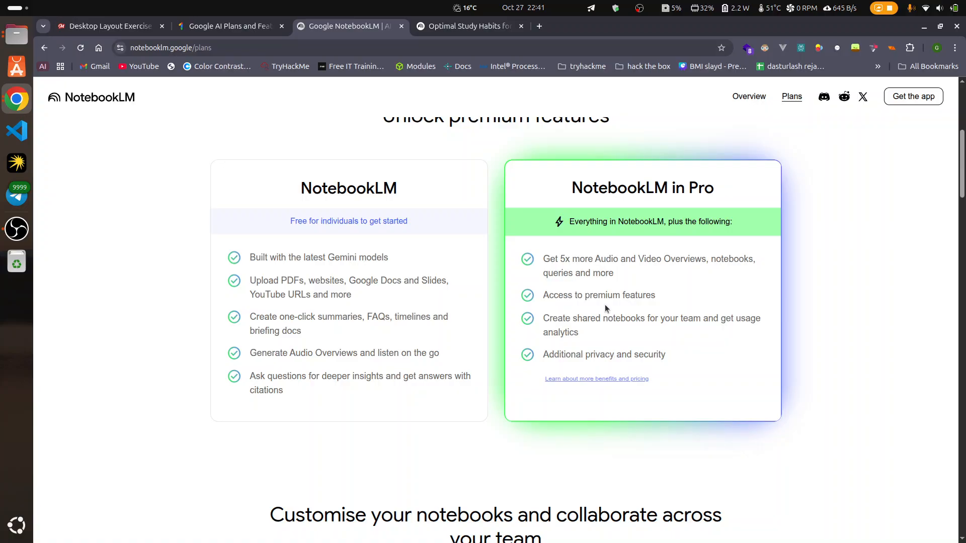
pyautogui.moveTo(636, 258); pyautogui.dragTo(688, 258)
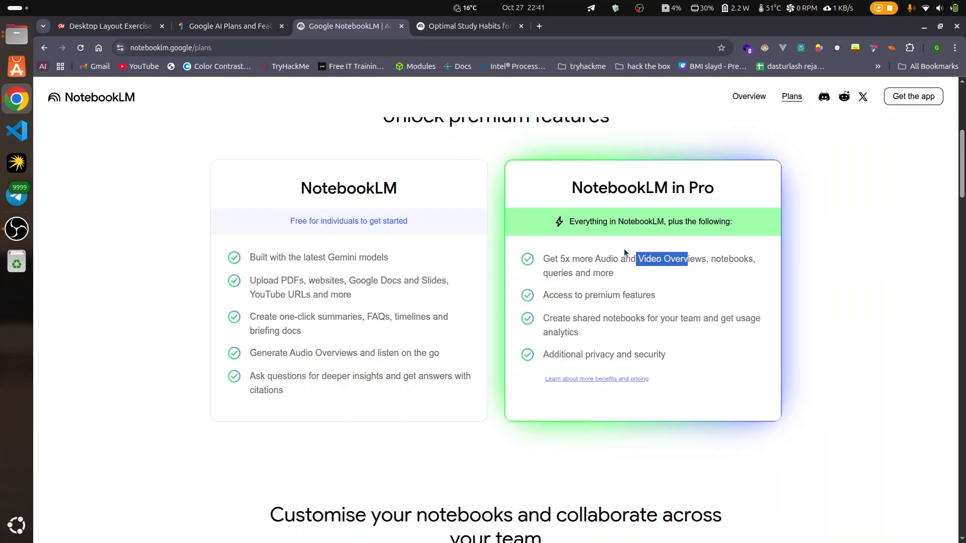
pyautogui.scroll(-4, 624, 251)
pyautogui.scroll(3, 325, 260)
pyautogui.scroll(1, 324, 260)
pyautogui.moveTo(249, 257); pyautogui.dragTo(360, 374)
pyautogui.click(361, 373)
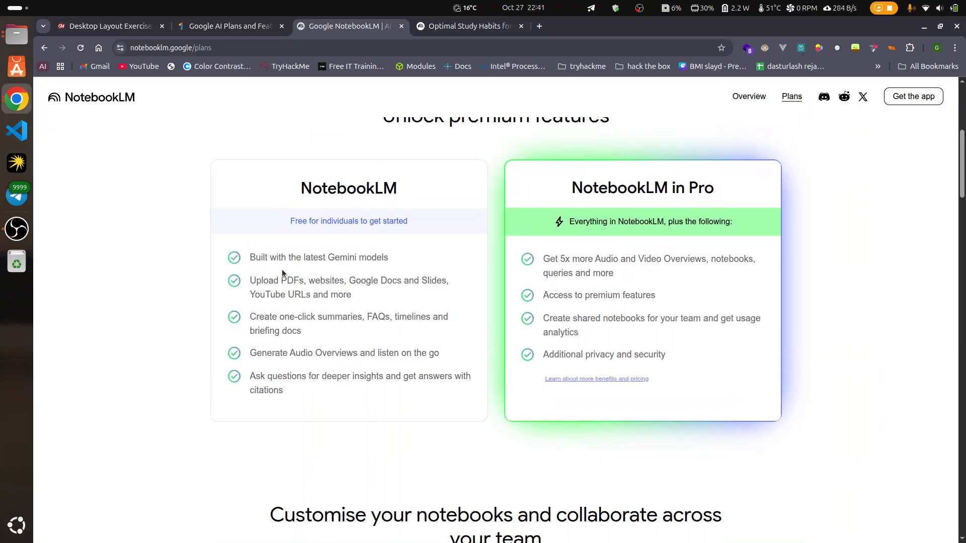
pyautogui.moveTo(256, 282); pyautogui.dragTo(298, 287)
pyautogui.moveTo(345, 282); pyautogui.dragTo(420, 284)
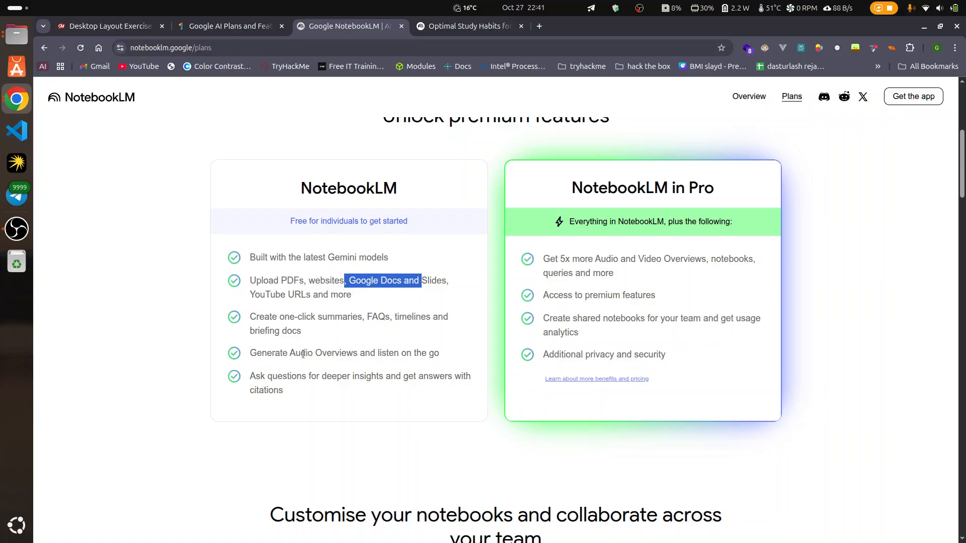
pyautogui.moveTo(303, 355); pyautogui.dragTo(403, 354)
pyautogui.click(406, 354)
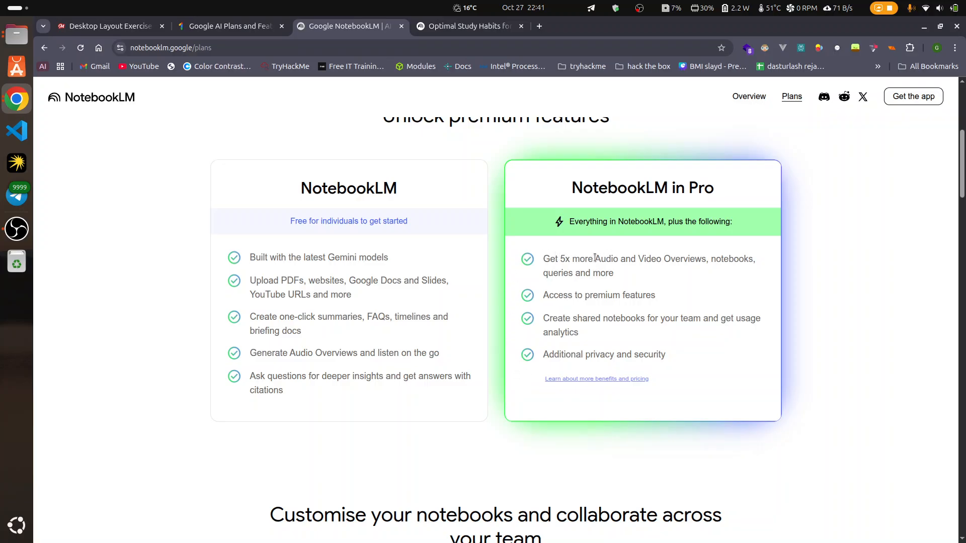
pyautogui.moveTo(557, 258); pyautogui.dragTo(647, 260)
pyautogui.click(648, 277)
# Step: Switch to the Google AI plans page and examine the Google AI Plus plan's price and offer
pyautogui.click(216, 26)
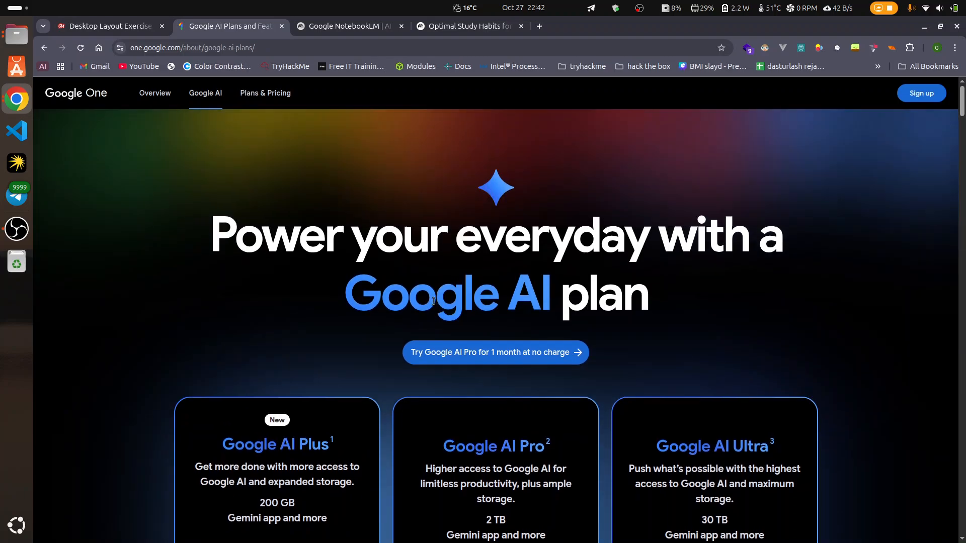
pyautogui.scroll(-5, 463, 195)
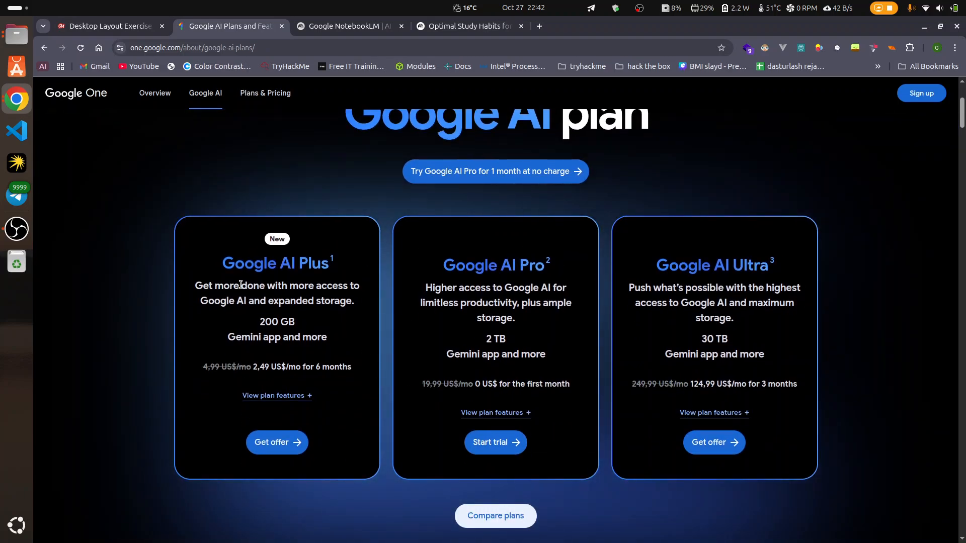
pyautogui.moveTo(222, 265); pyautogui.dragTo(356, 271)
pyautogui.click(335, 265)
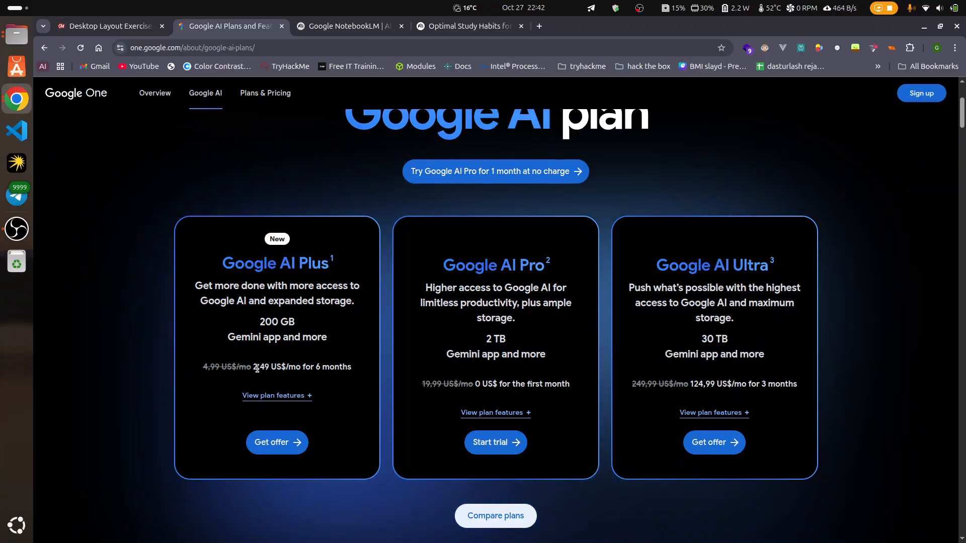
pyautogui.moveTo(251, 366); pyautogui.dragTo(288, 366)
pyautogui.click(321, 366)
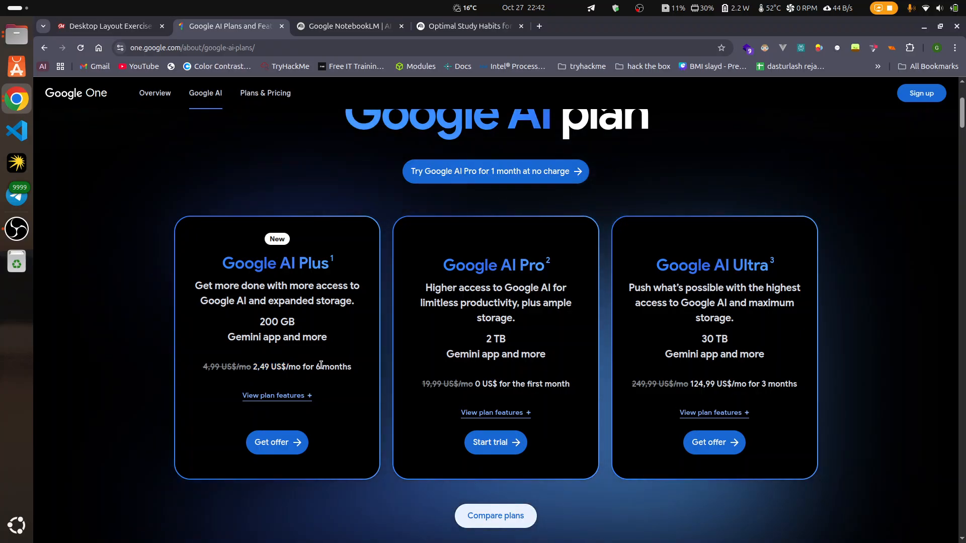
pyautogui.scroll(-2, 294, 381)
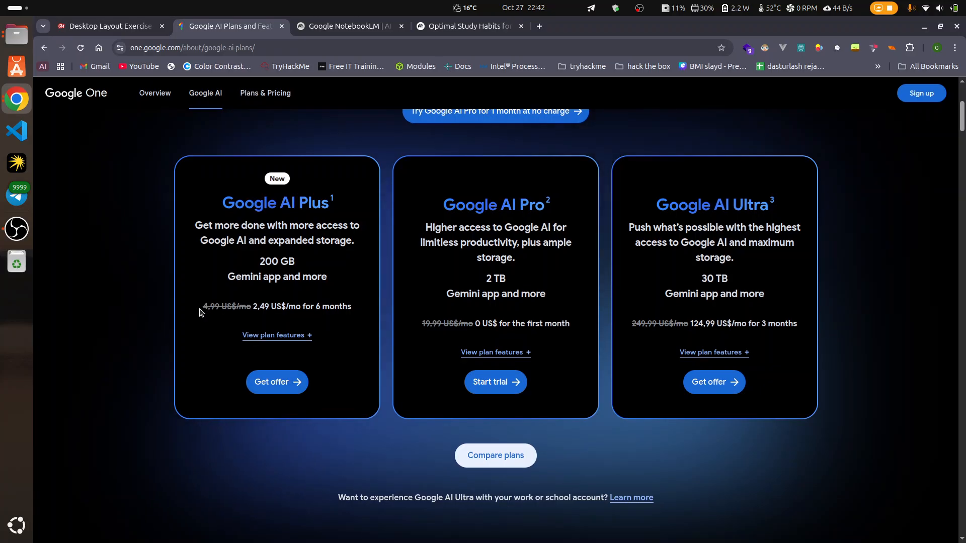
# Step: Recheck the NotebookLM plans page and the study habits notebook, and return to the Google AI plans page
pyautogui.moveTo(201, 309); pyautogui.dragTo(260, 307)
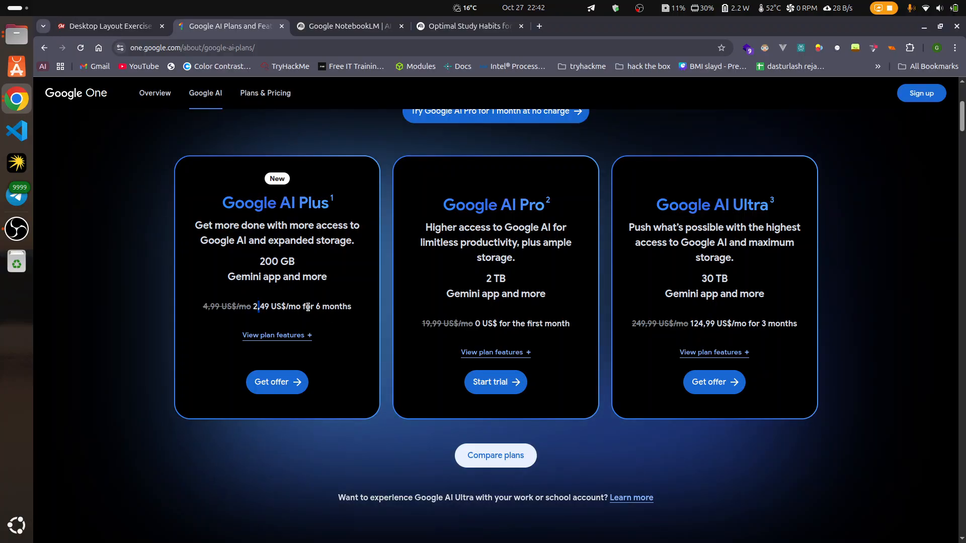
pyautogui.click(345, 30)
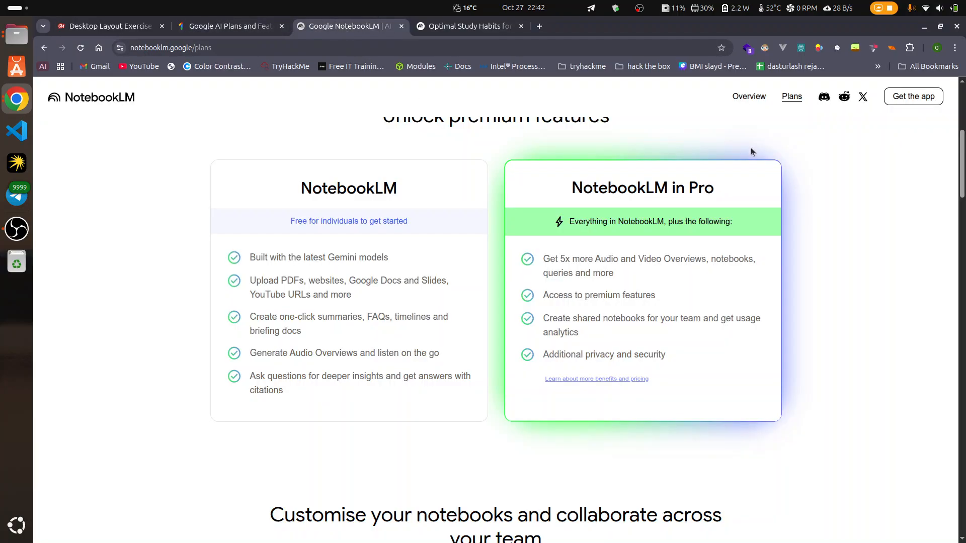
pyautogui.click(453, 29)
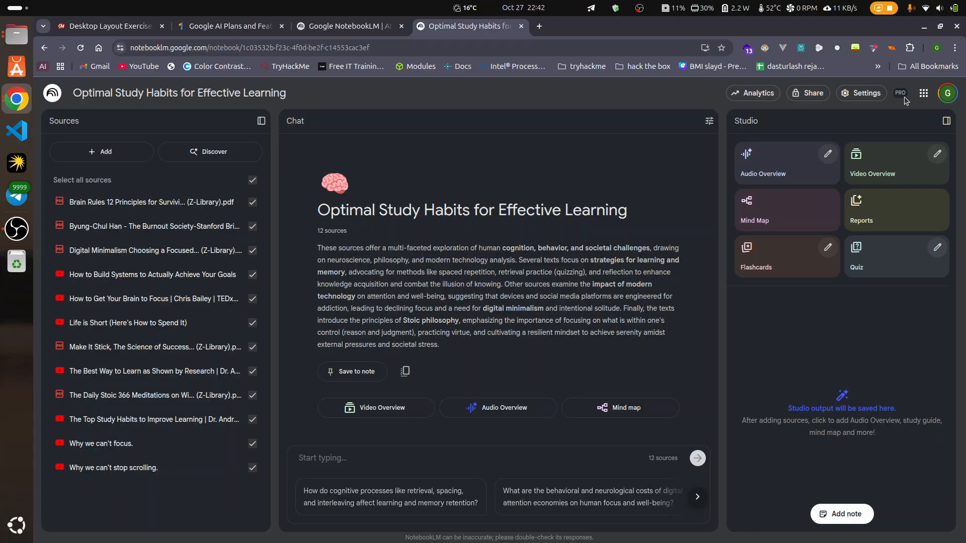
pyautogui.click(321, 28)
pyautogui.click(240, 20)
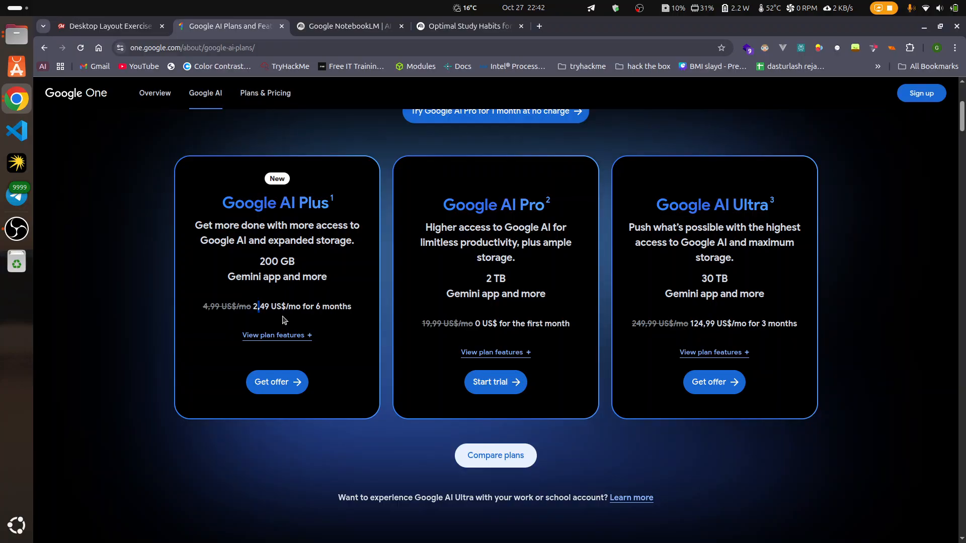
# Step: Examine the regular and discounted monthly prices of the Google AI Plus plan
pyautogui.moveTo(240, 307); pyautogui.dragTo(200, 309)
pyautogui.click(247, 306)
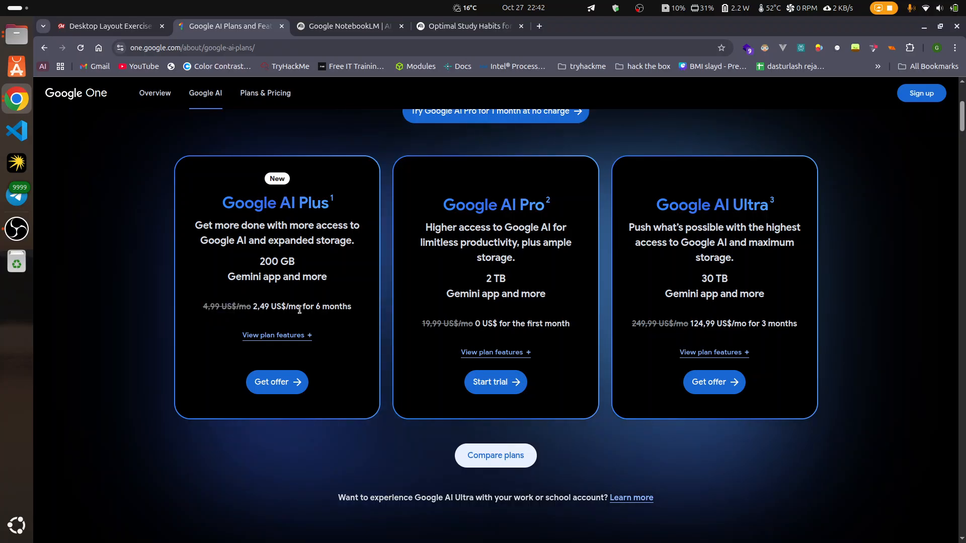
pyautogui.scroll(2, 301, 325)
pyautogui.scroll(1, 301, 325)
pyautogui.scroll(-2, 327, 322)
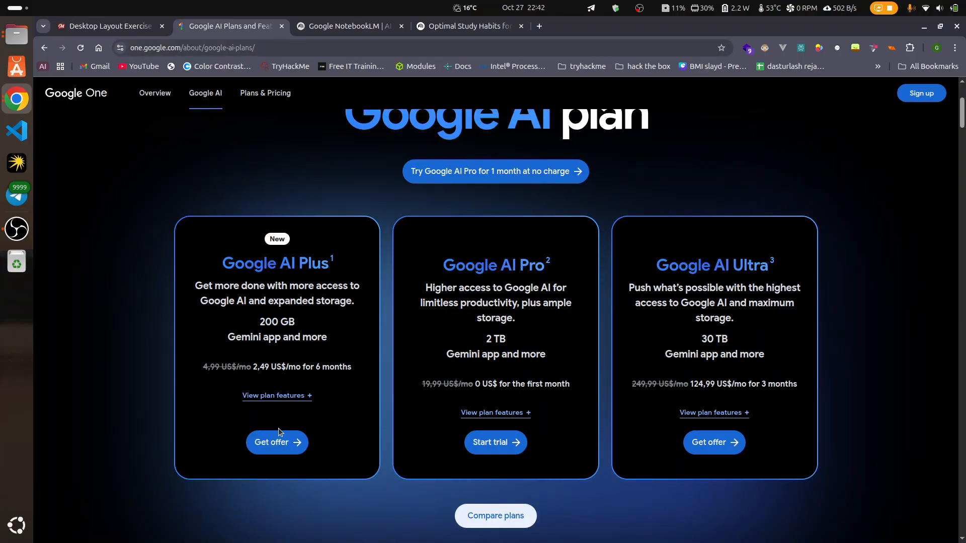
# Step: Expand the plan features and compare what Google AI Plus, Pro and Ultra include
pyautogui.click(273, 396)
pyautogui.scroll(-3, 417, 449)
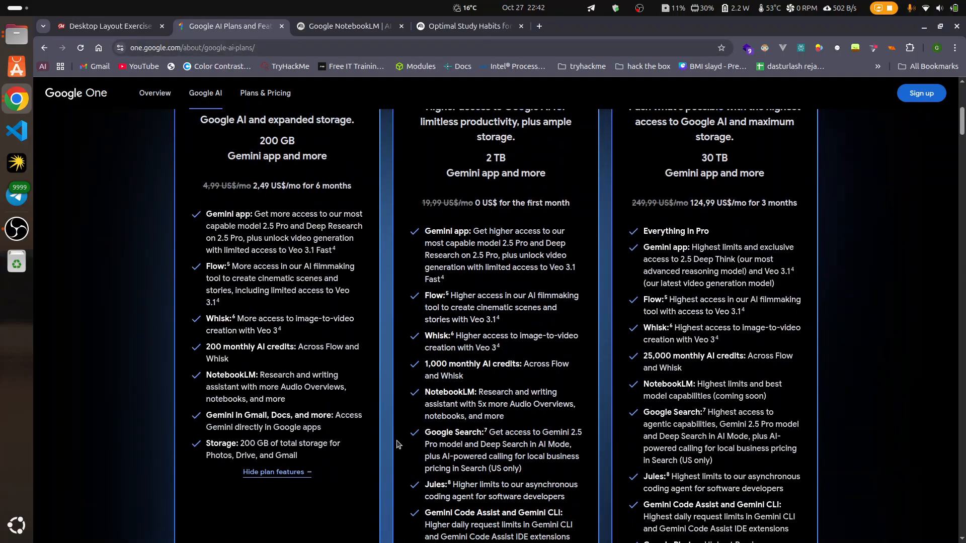
pyautogui.scroll(-3, 409, 519)
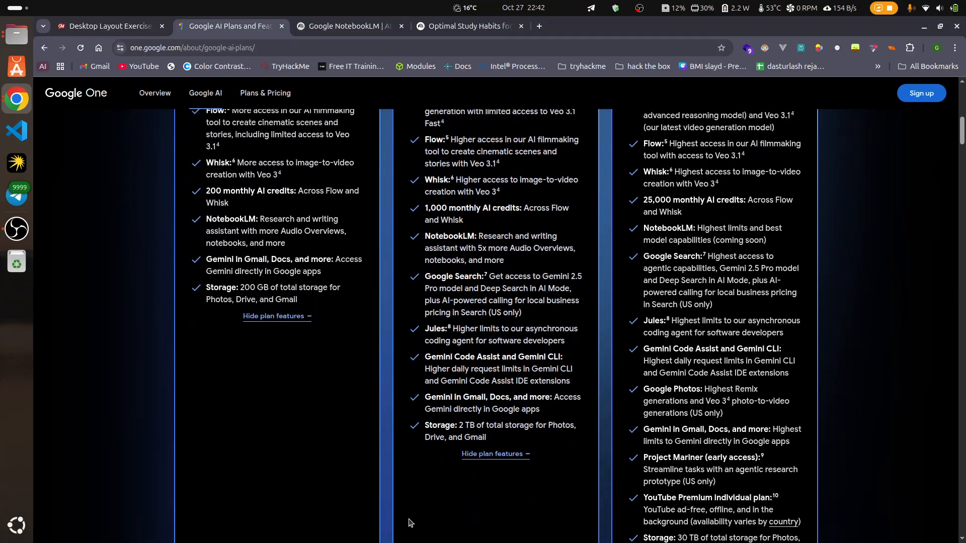
pyautogui.scroll(6, 410, 520)
# Step: Close the Google AI plans and NotebookLM plans pages, and enlarge the study habits notebook for easier reading
pyautogui.click(282, 26)
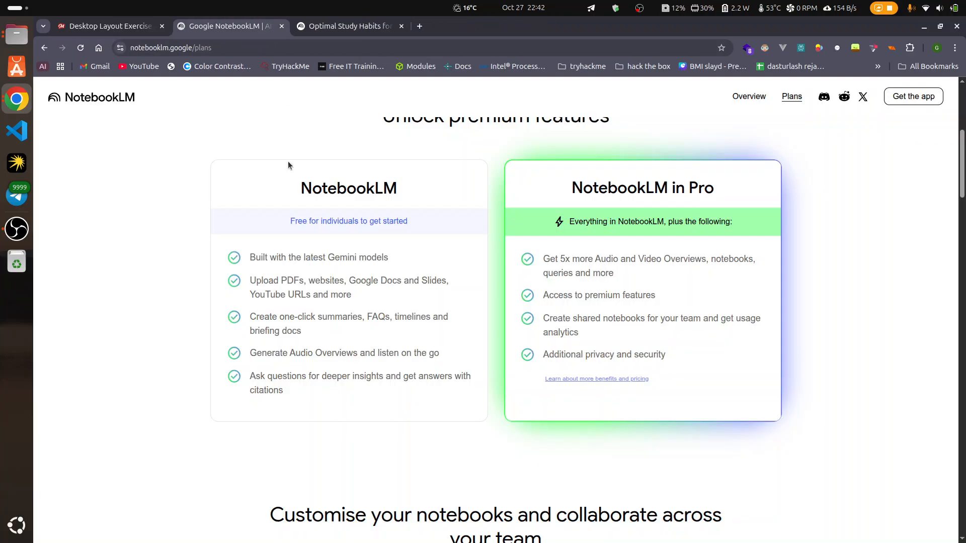
pyautogui.click(281, 26)
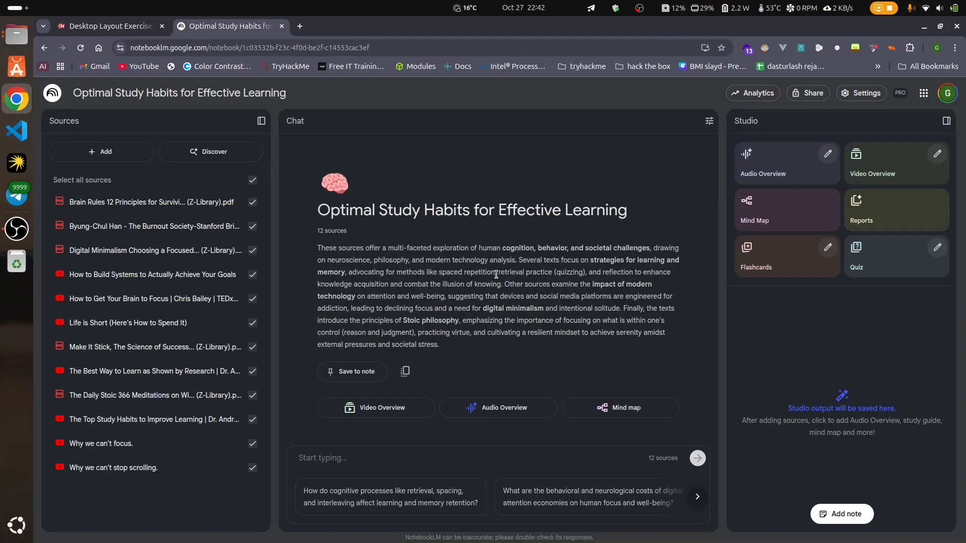
pyautogui.hotkey('ctrl', '+')
pyautogui.hotkey('ctrl', '+')
pyautogui.hotkey('ctrl', '+')
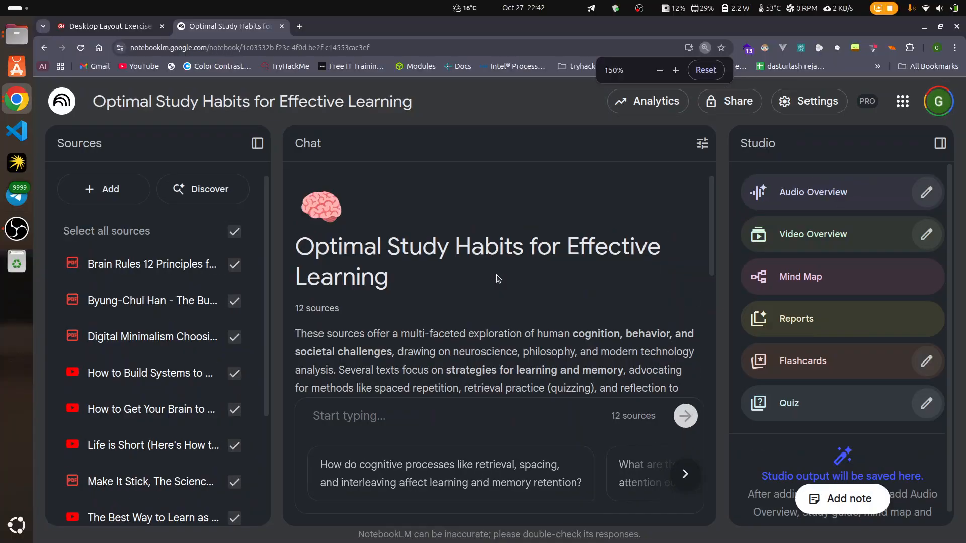
pyautogui.hotkey('ctrl', '-')
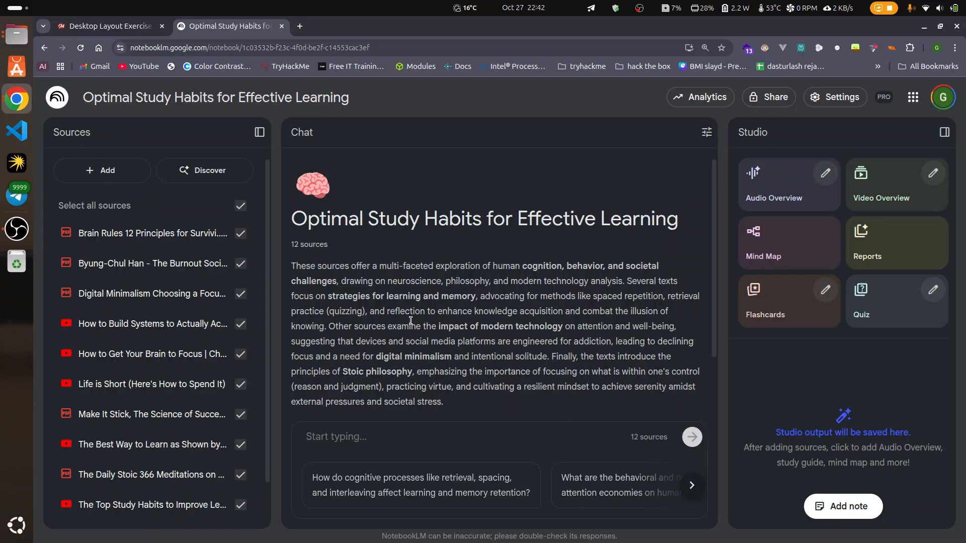
pyautogui.scroll(-2, 129, 360)
pyautogui.scroll(2, 112, 231)
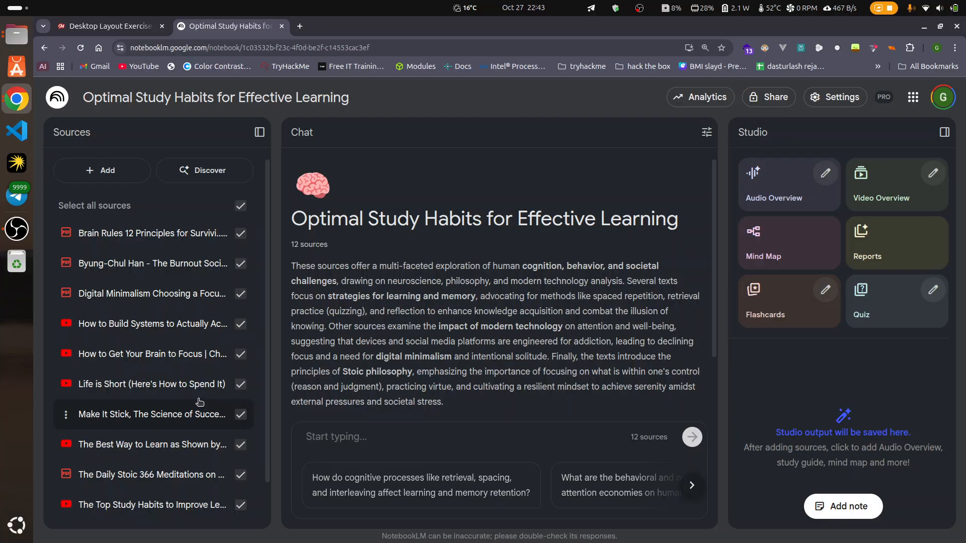
# Step: Open the Brain Rules PDF source, read through its source guide and text, and return to the study habits notebook
pyautogui.click(135, 233)
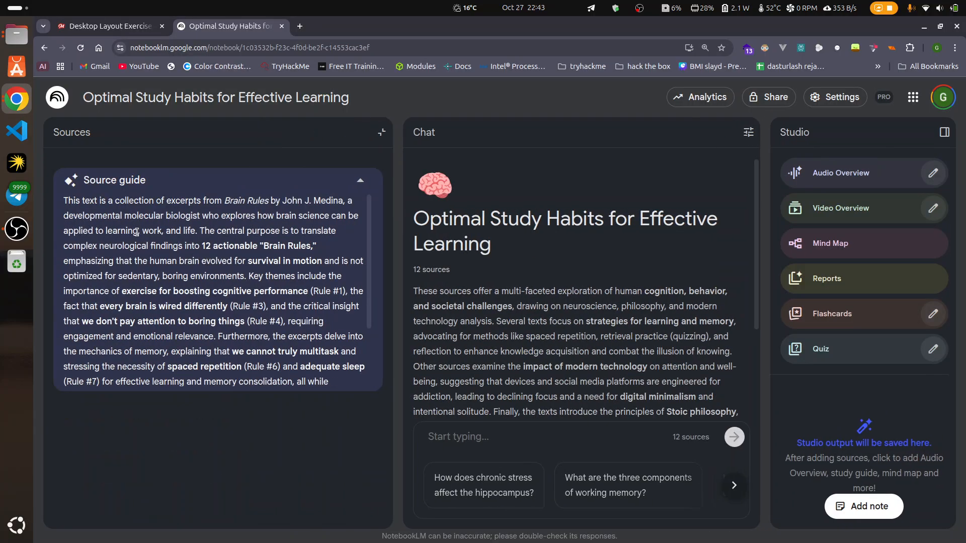
pyautogui.scroll(-3, 296, 308)
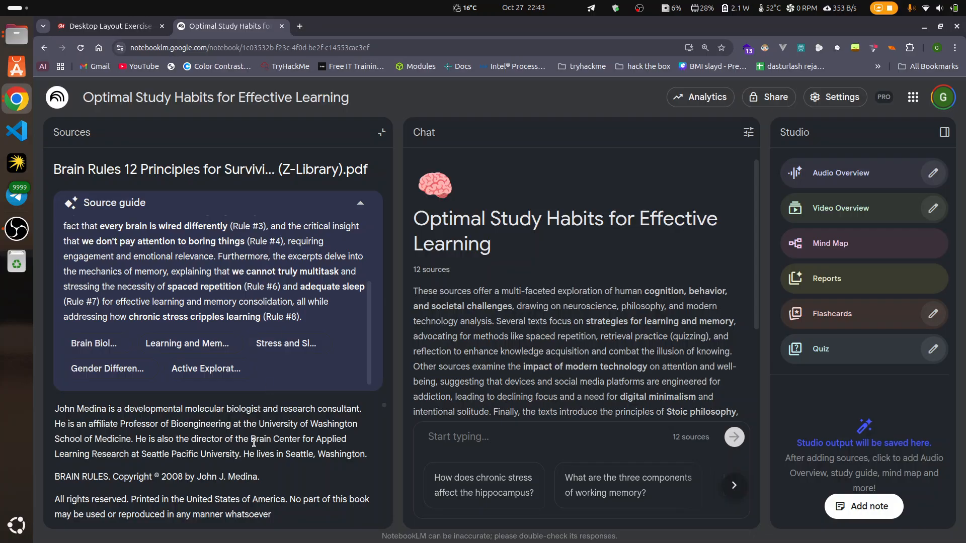
pyautogui.scroll(-10, 254, 443)
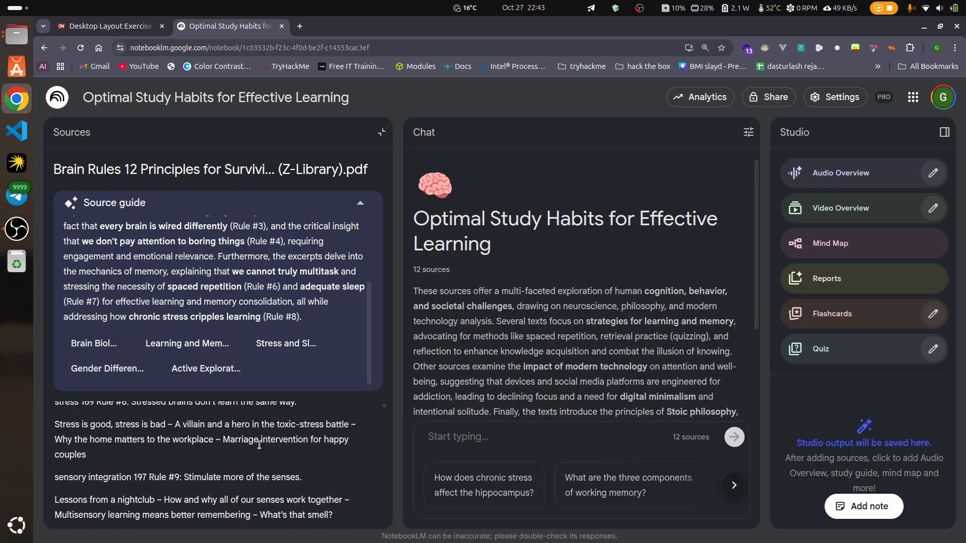
pyautogui.scroll(-6, 259, 445)
pyautogui.moveTo(384, 408); pyautogui.dragTo(383, 463)
pyautogui.hotkey('alt', 'Left')
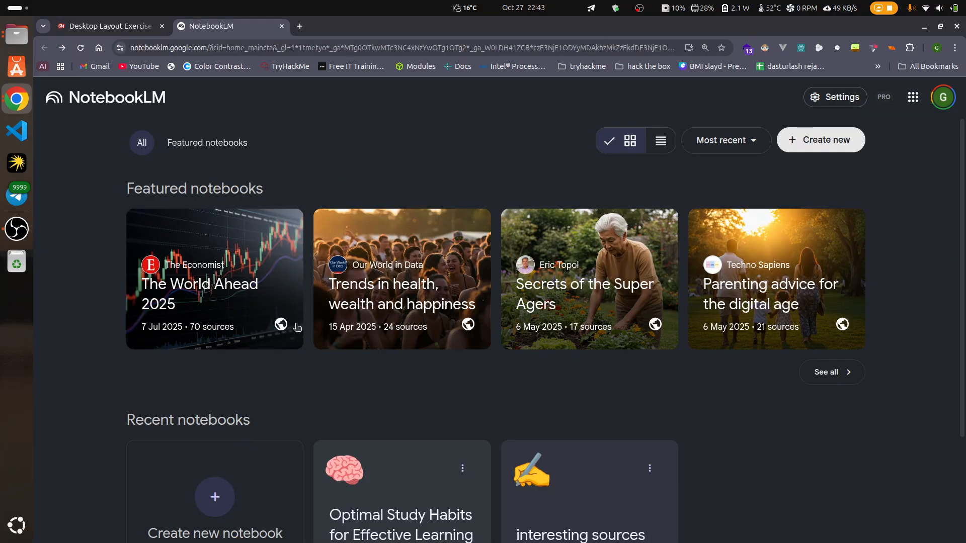
pyautogui.click(384, 491)
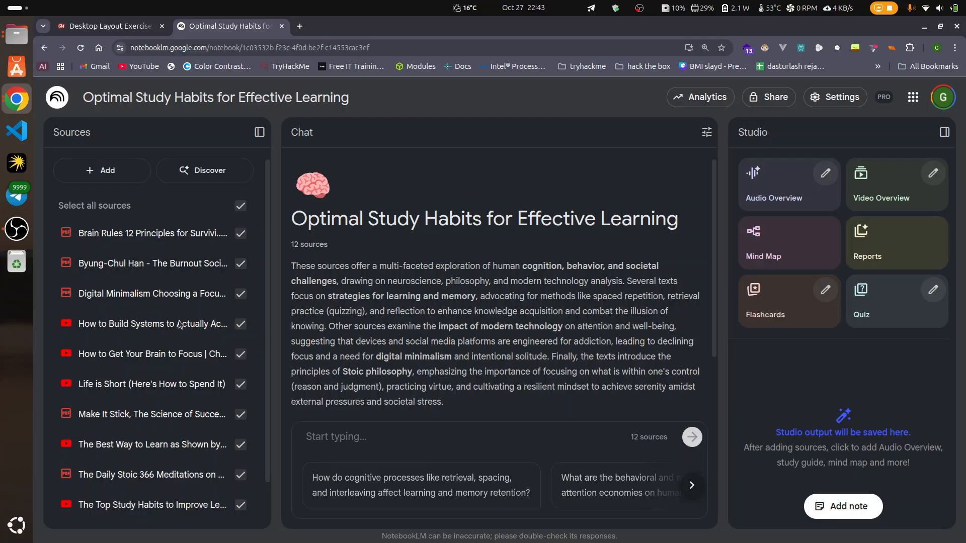
# Step: Look through the notebook's full list of PDF and YouTube sources
pyautogui.scroll(-3, 179, 324)
pyautogui.scroll(3, 161, 292)
pyautogui.scroll(-1, 247, 485)
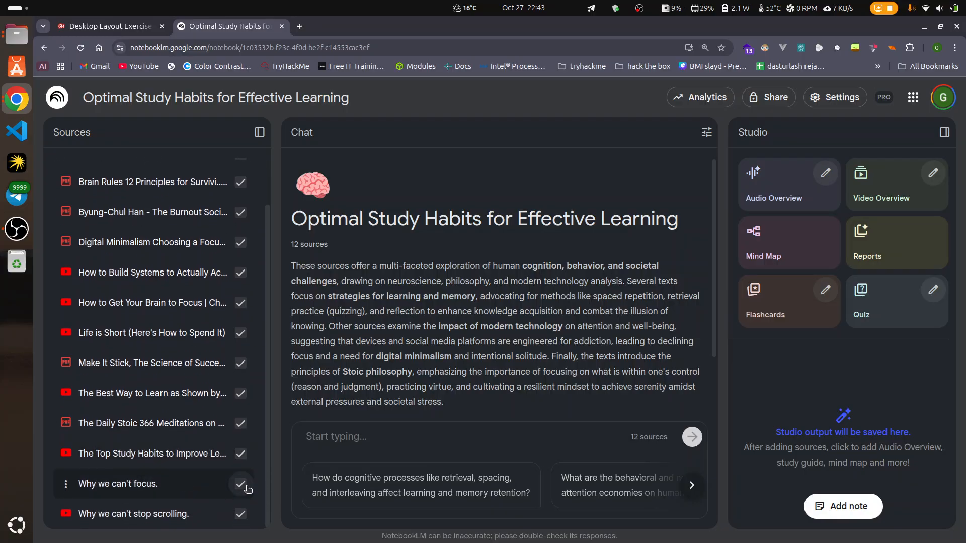
pyautogui.scroll(1, 191, 429)
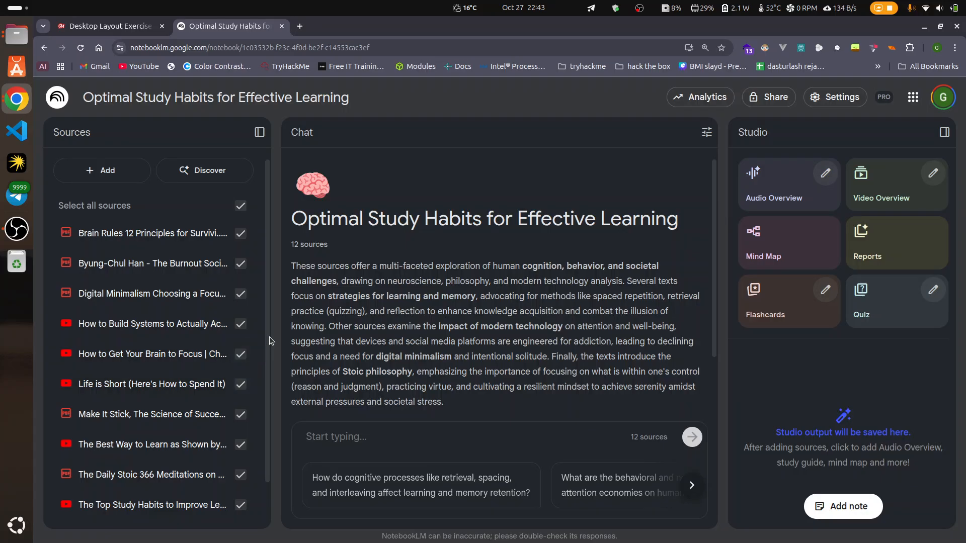
pyautogui.scroll(-1, 270, 348)
pyautogui.scroll(1, 272, 322)
# Step: Open the dialog for adding sources and review its upload options, supported file types and source limit
pyautogui.click(107, 171)
pyautogui.scroll(-2, 410, 436)
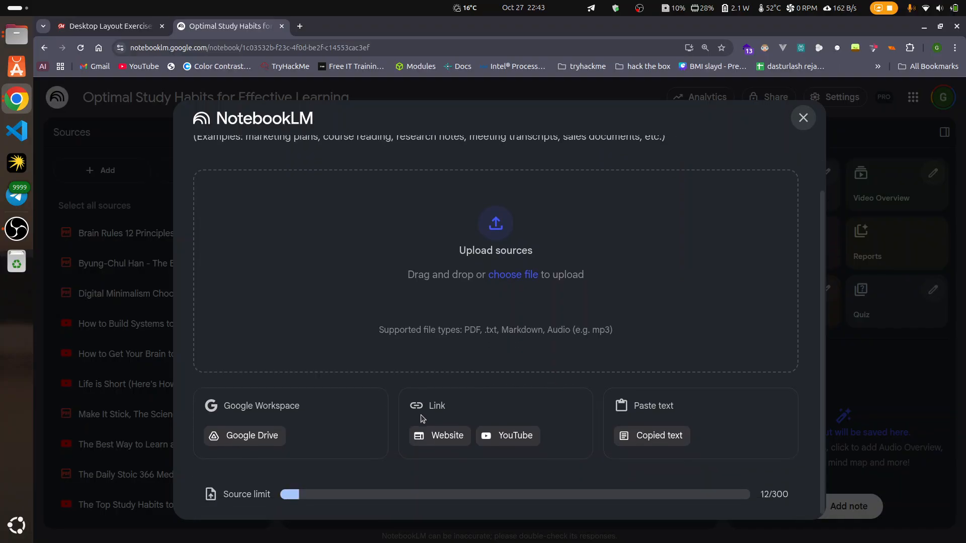
pyautogui.moveTo(796, 497); pyautogui.dragTo(771, 492)
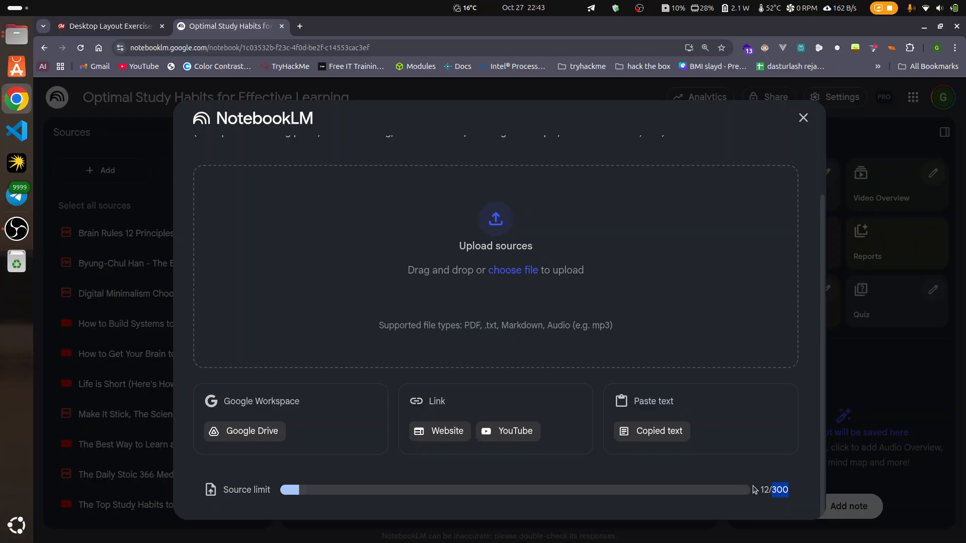
pyautogui.scroll(2, 750, 495)
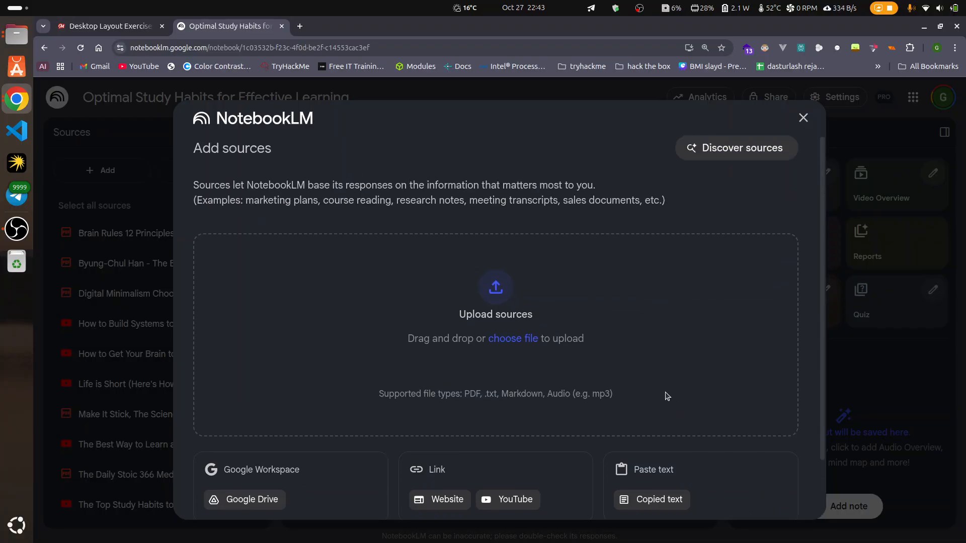
pyautogui.scroll(-2, 556, 388)
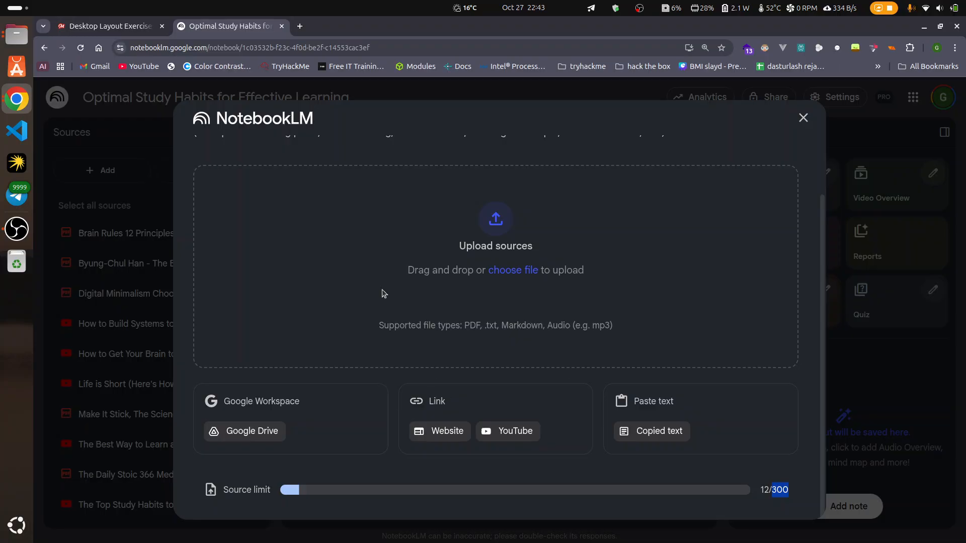
# Step: Switch to the YouTube window with the critical reading video and skip through its opening sections
pyautogui.click(10, 103)
pyautogui.click(666, 270)
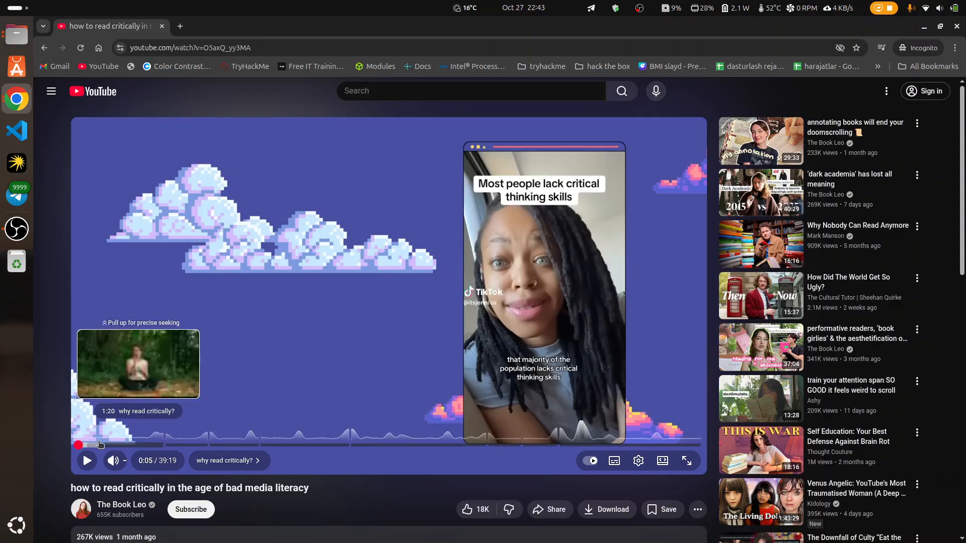
pyautogui.click(83, 444)
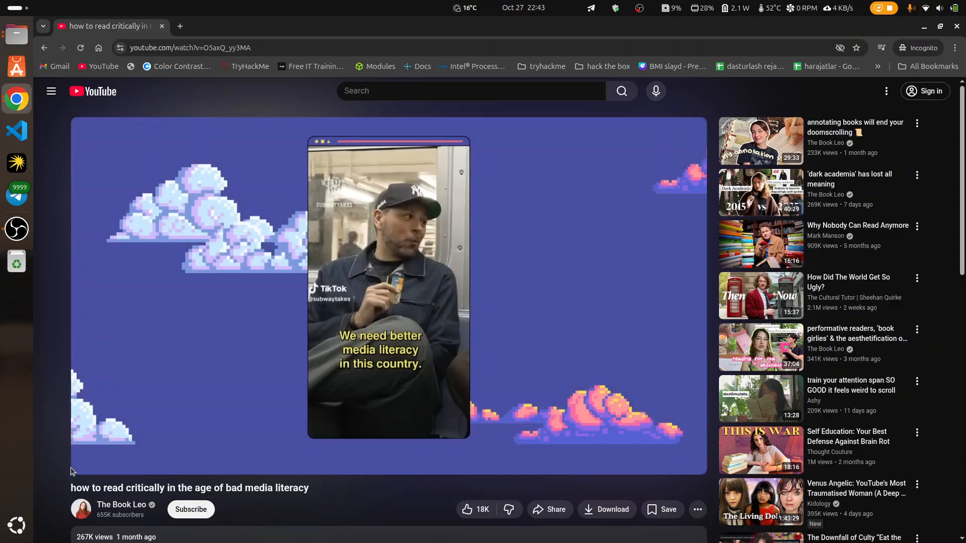
pyautogui.click(142, 444)
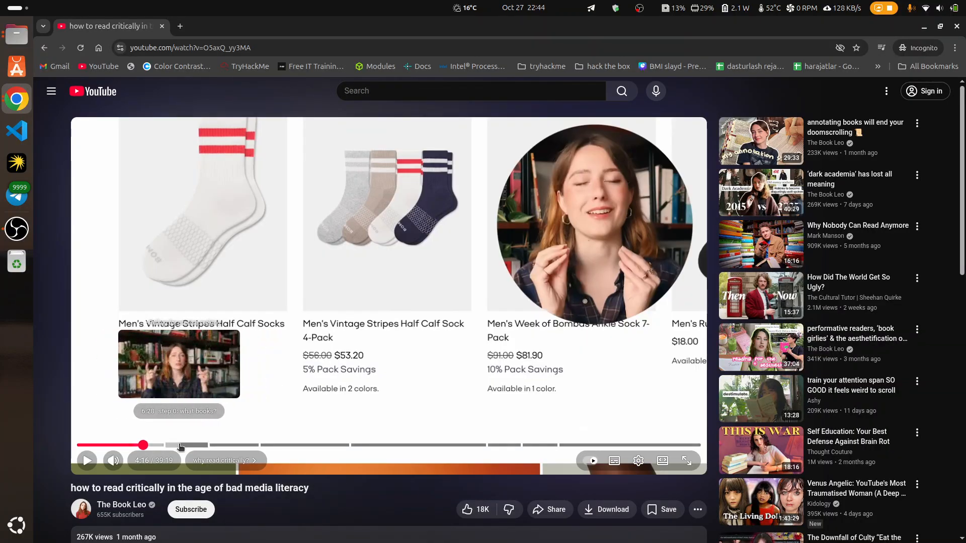
pyautogui.click(180, 445)
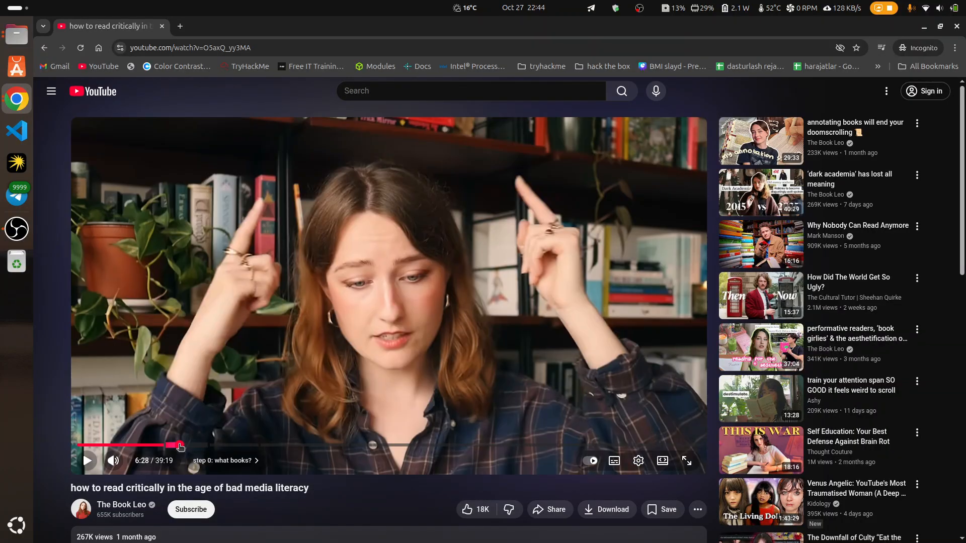
# Step: Examine the title, description and comments of the video "how to read critically in the age of bad media literacy"
pyautogui.scroll(-4, 346, 451)
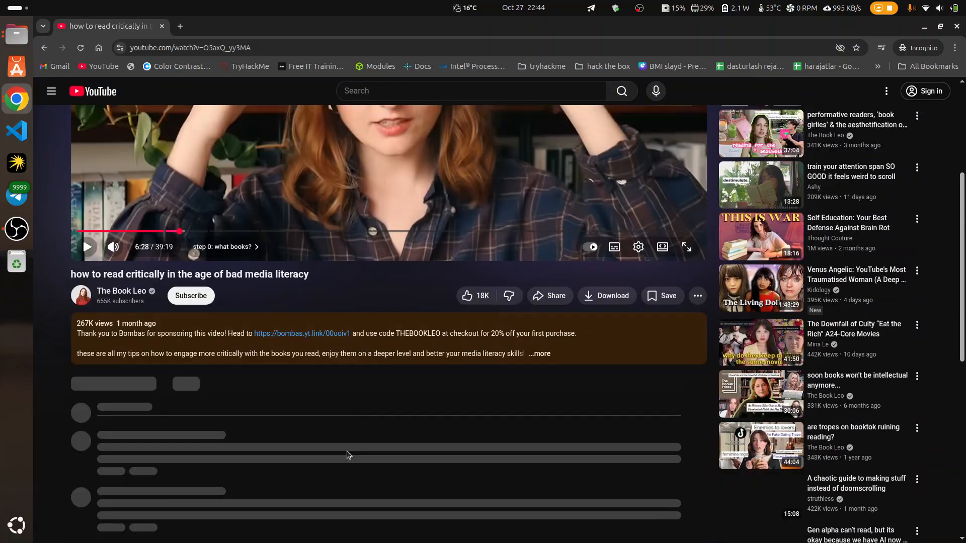
pyautogui.scroll(-3, 351, 454)
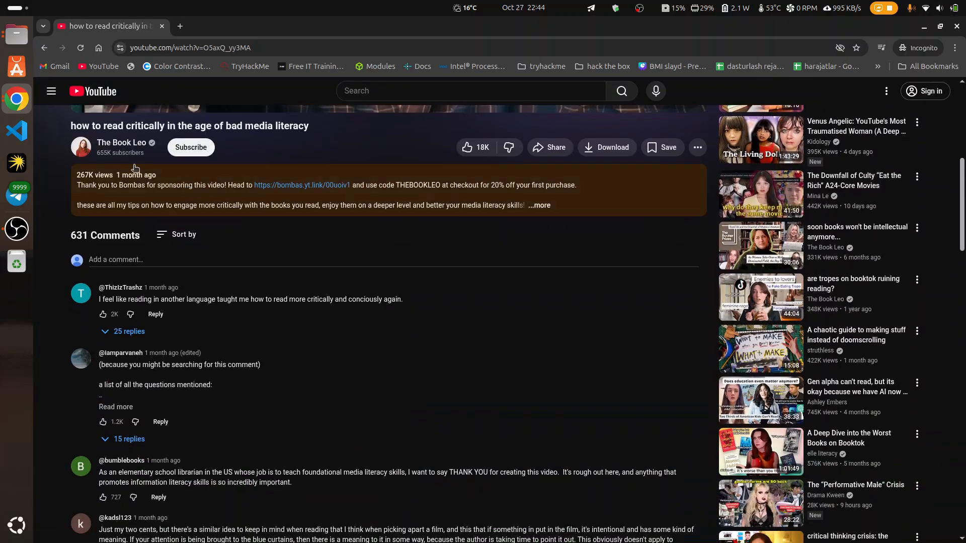
pyautogui.moveTo(316, 128); pyautogui.dragTo(64, 131)
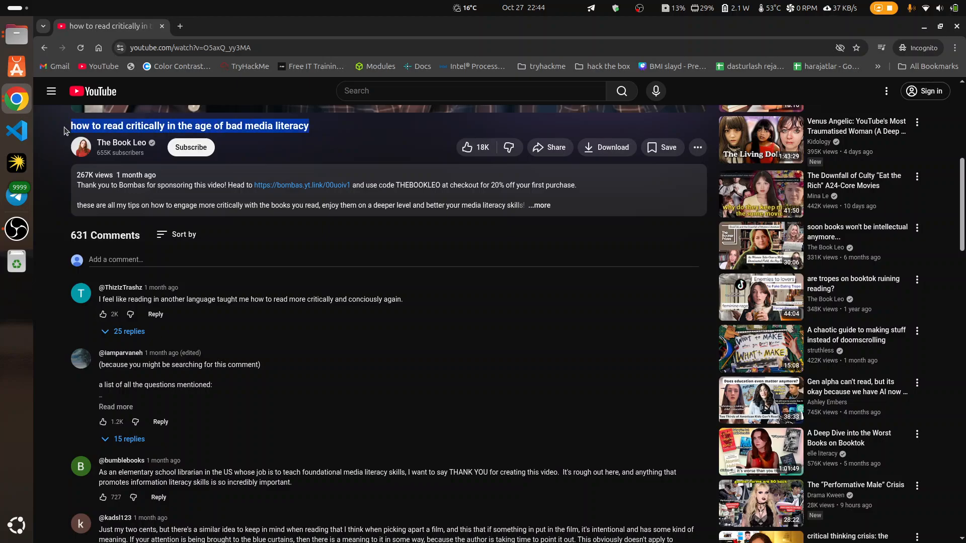
pyautogui.click(306, 163)
pyautogui.scroll(2, 312, 212)
pyautogui.scroll(-2, 338, 280)
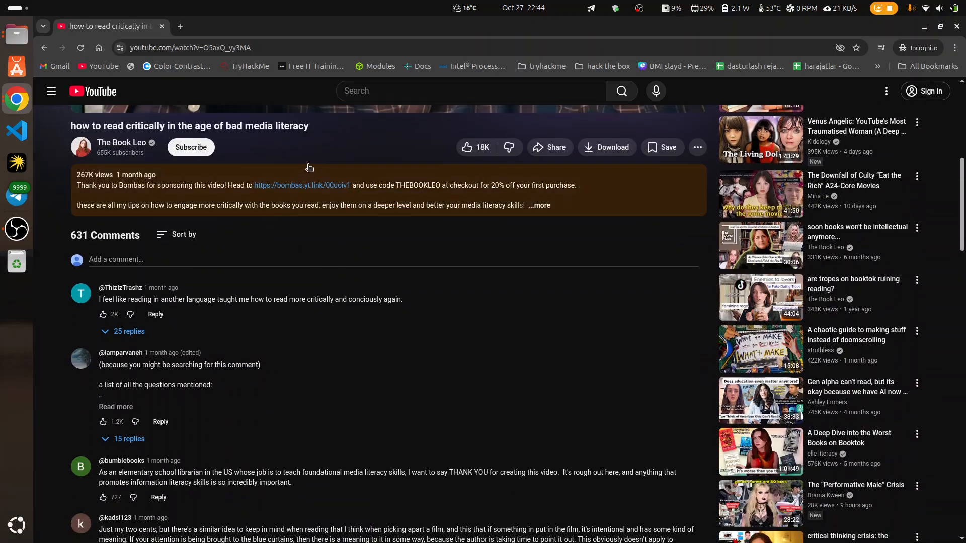
# Step: Select the video's web address, and highlight the channel details below the video title
pyautogui.click(268, 51)
pyautogui.hotkey('ctrl', 'c')
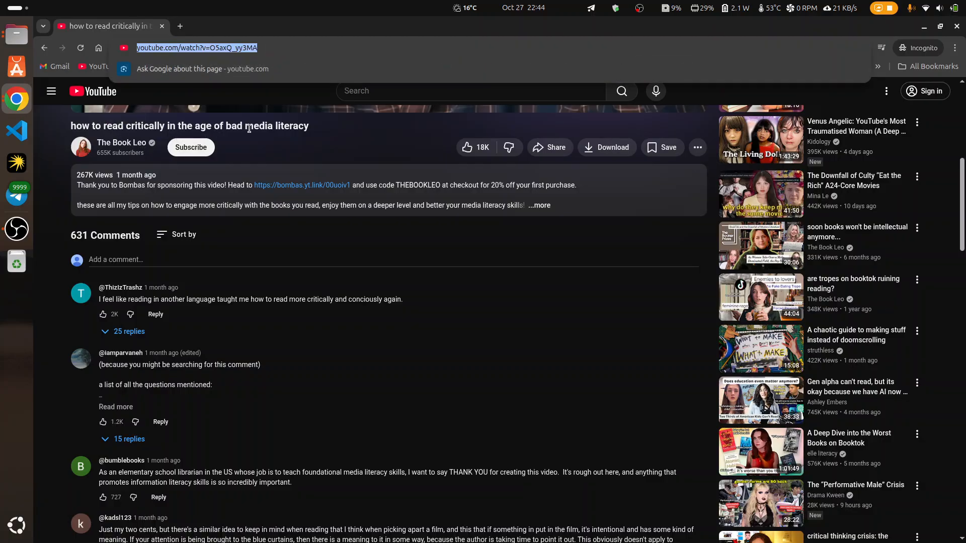
pyautogui.click(270, 146)
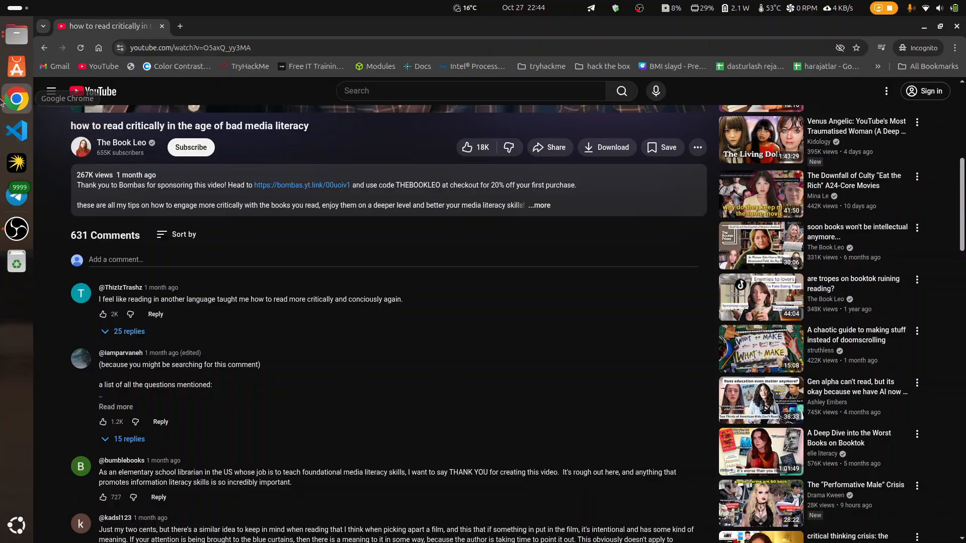
pyautogui.moveTo(309, 140); pyautogui.dragTo(127, 138)
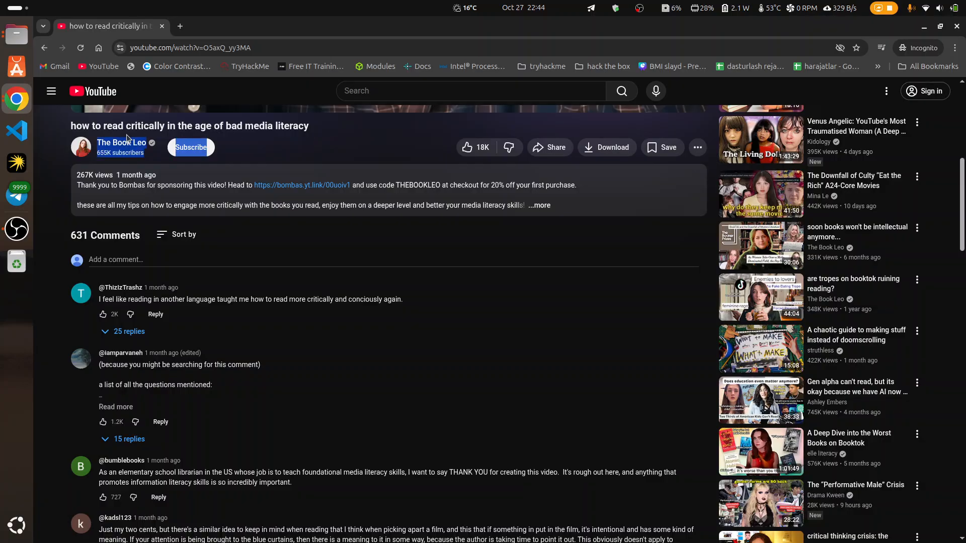
pyautogui.click(295, 142)
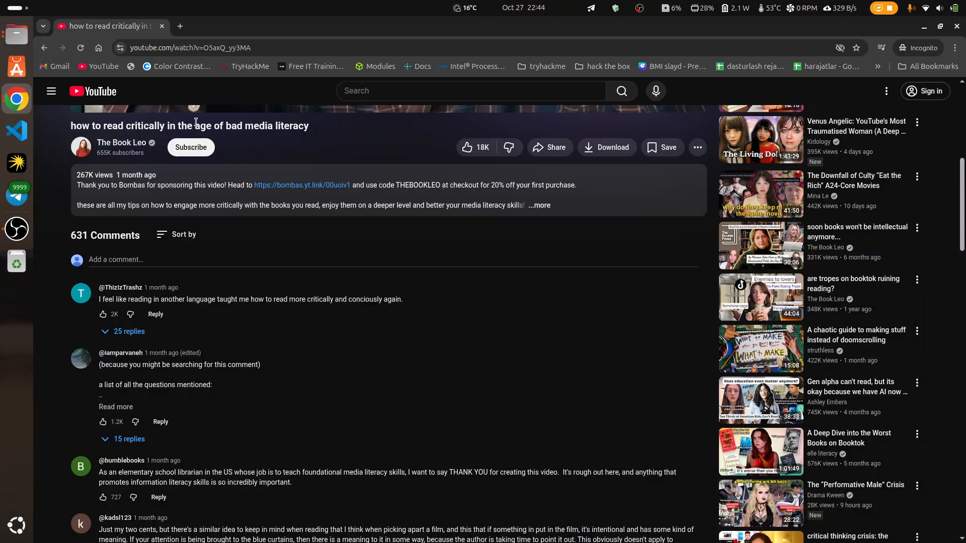
pyautogui.click(16, 99)
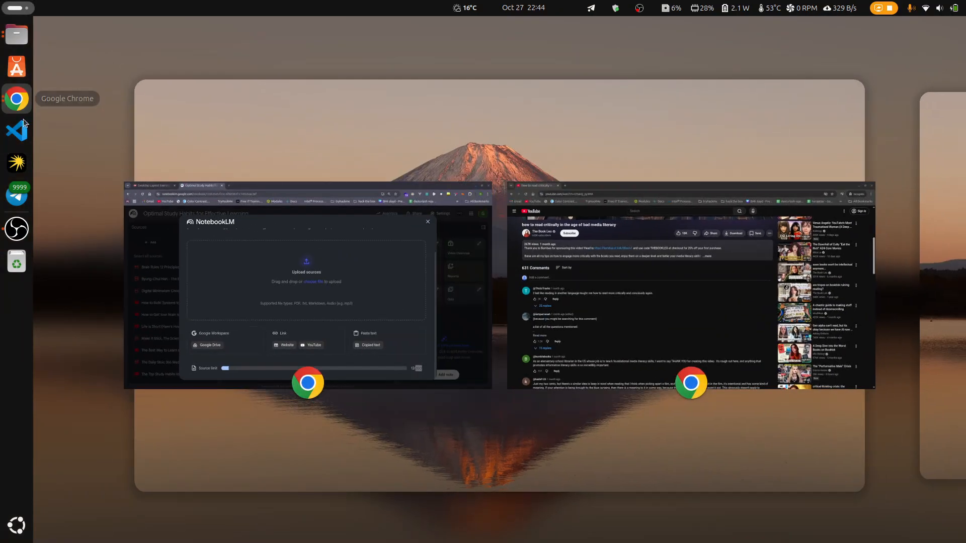
pyautogui.click(411, 275)
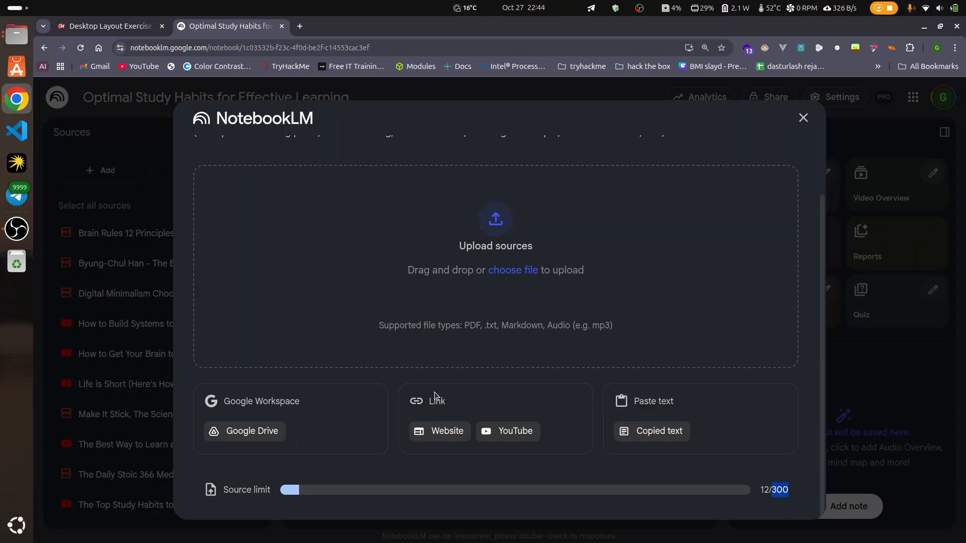
pyautogui.click(518, 433)
pyautogui.click(305, 233)
pyautogui.hotkey('ctrl', 'v')
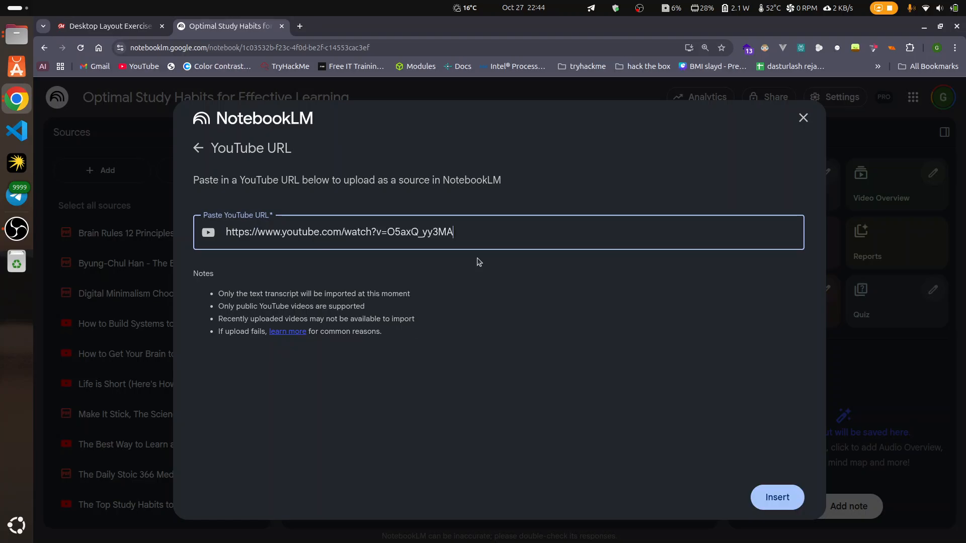
pyautogui.click(778, 503)
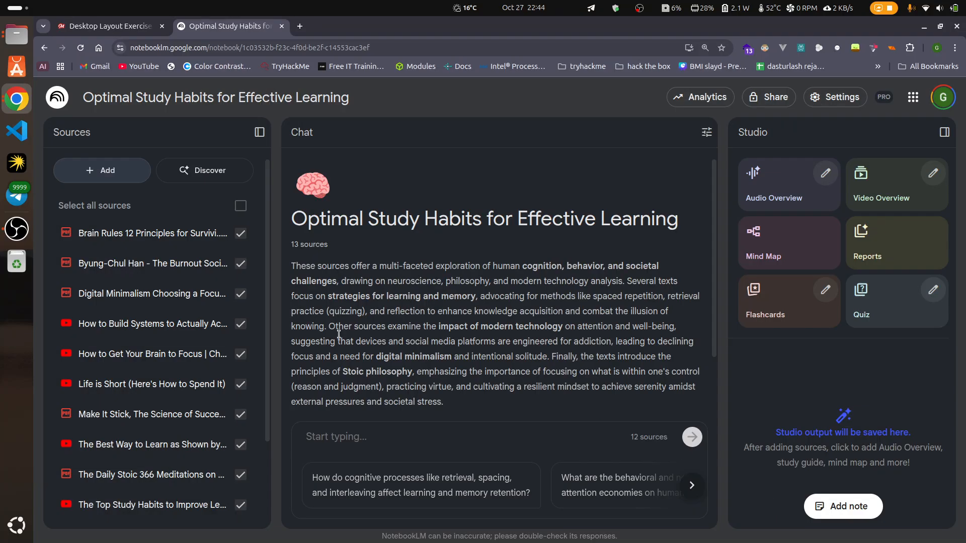
pyautogui.scroll(-3, 172, 353)
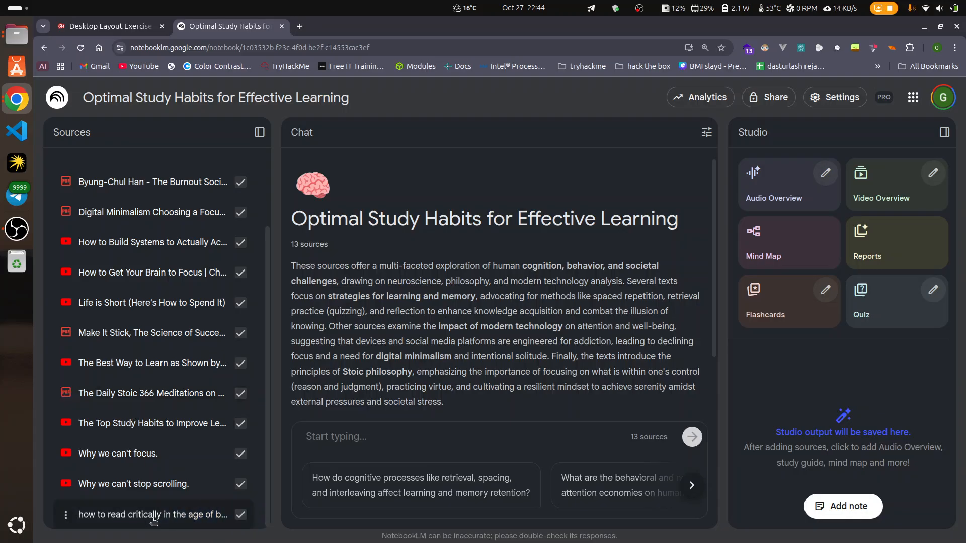
pyautogui.scroll(5, 145, 402)
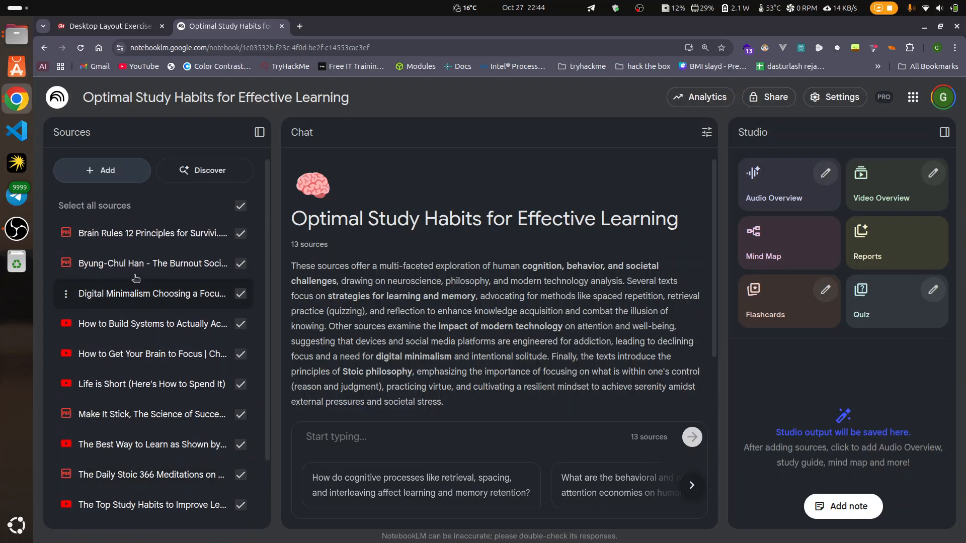
# Step: Upload the Atomic Habits PDF from the Documents folder in Files to the notebook as another source
pyautogui.click(107, 170)
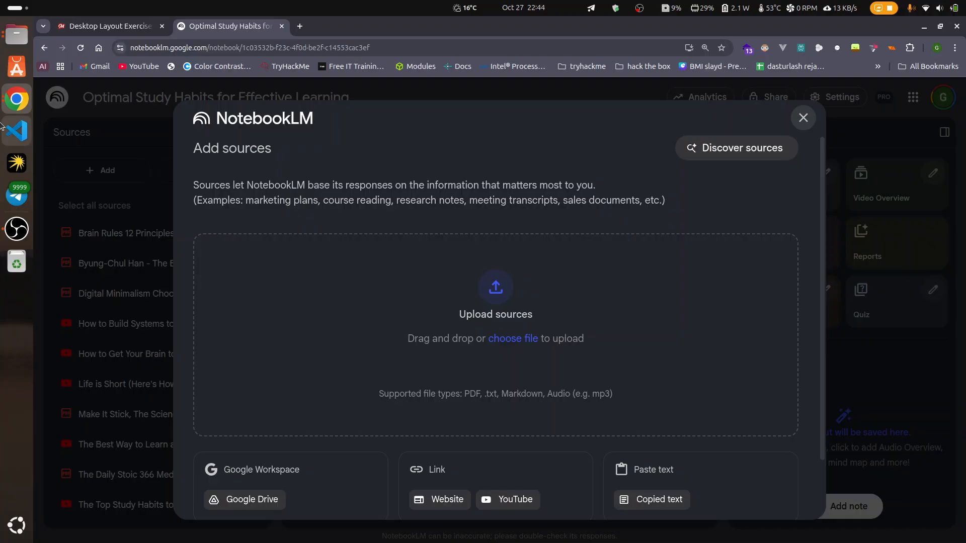
pyautogui.click(15, 34)
pyautogui.click(3, 30)
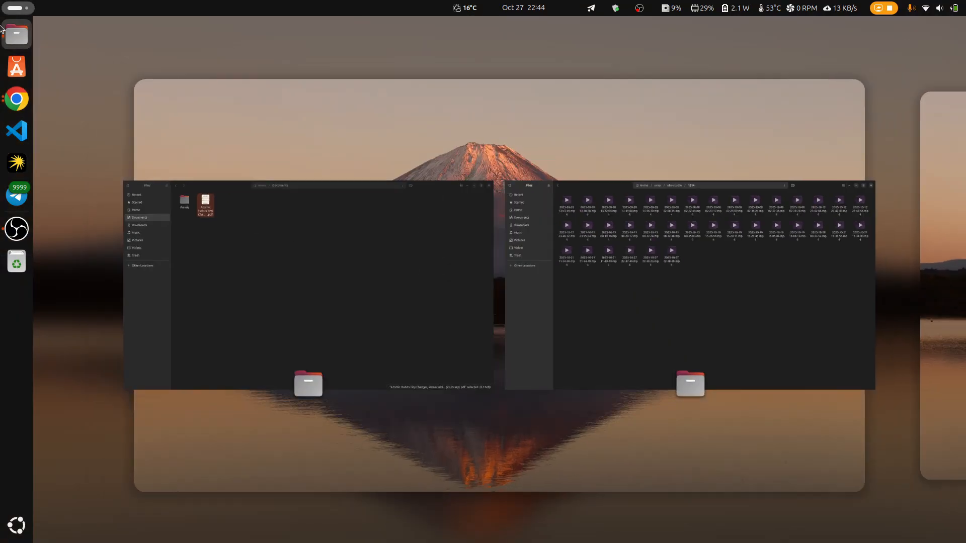
pyautogui.click(345, 274)
pyautogui.moveTo(234, 85); pyautogui.dragTo(558, 327)
pyautogui.hotkey('alt', 'Tab')
pyautogui.hotkey('alt', 'Tab')
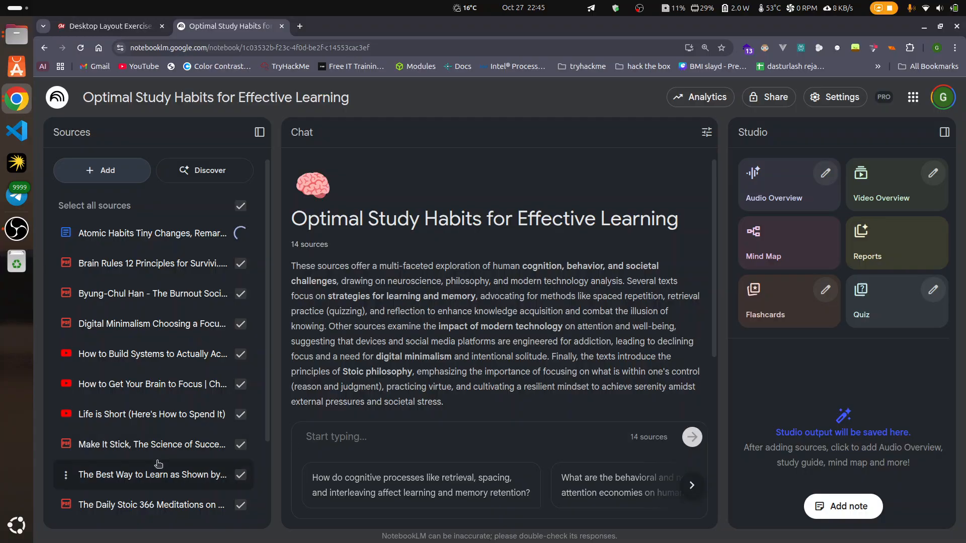
# Step: Look through the full list of PDF and YouTube sources in the notebook while the Atomic Habits file is processed
pyautogui.scroll(-3, 151, 453)
pyautogui.scroll(3, 162, 456)
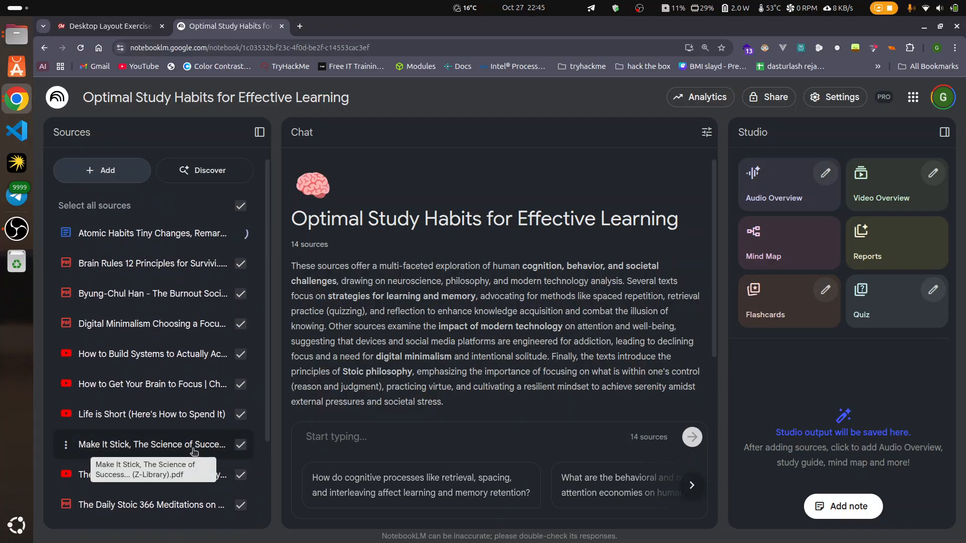
pyautogui.scroll(-2, 166, 403)
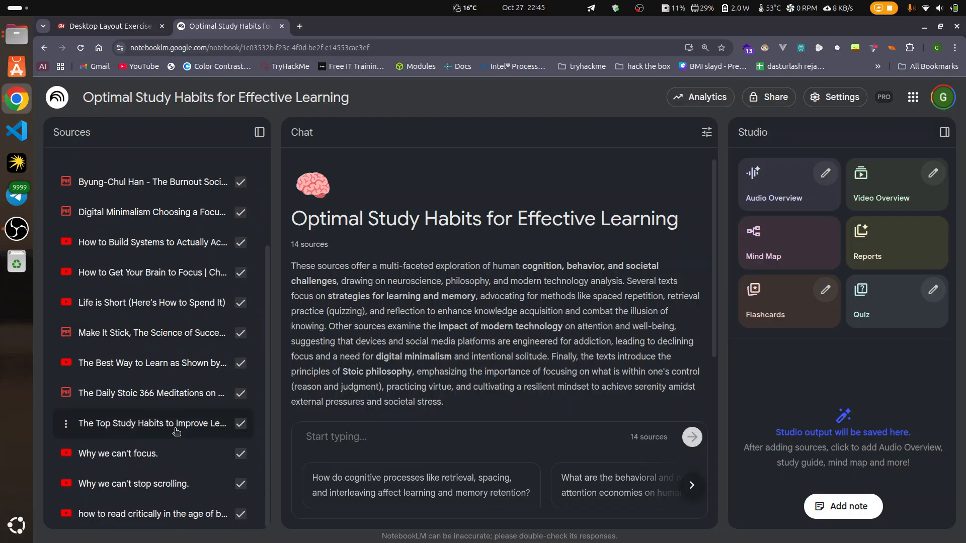
pyautogui.scroll(2, 187, 430)
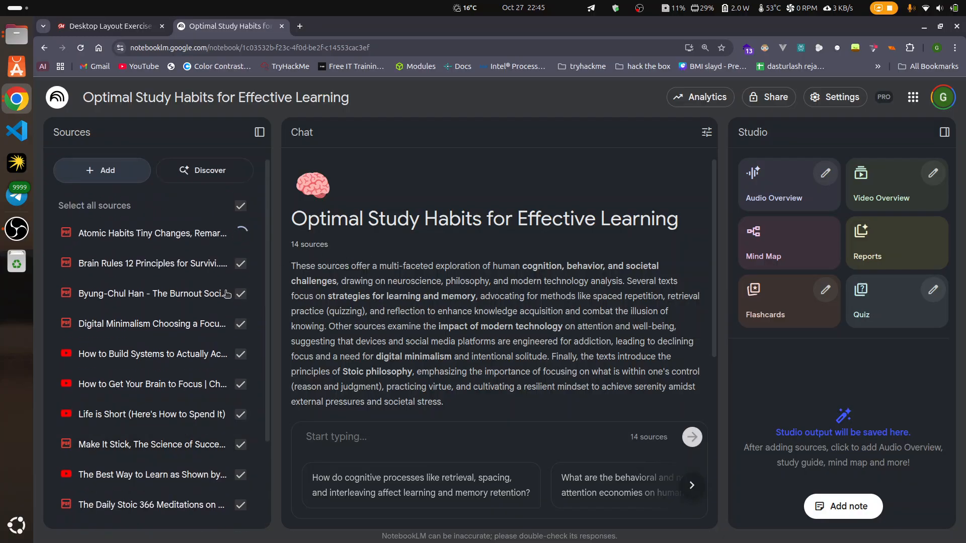
pyautogui.scroll(-4, 186, 442)
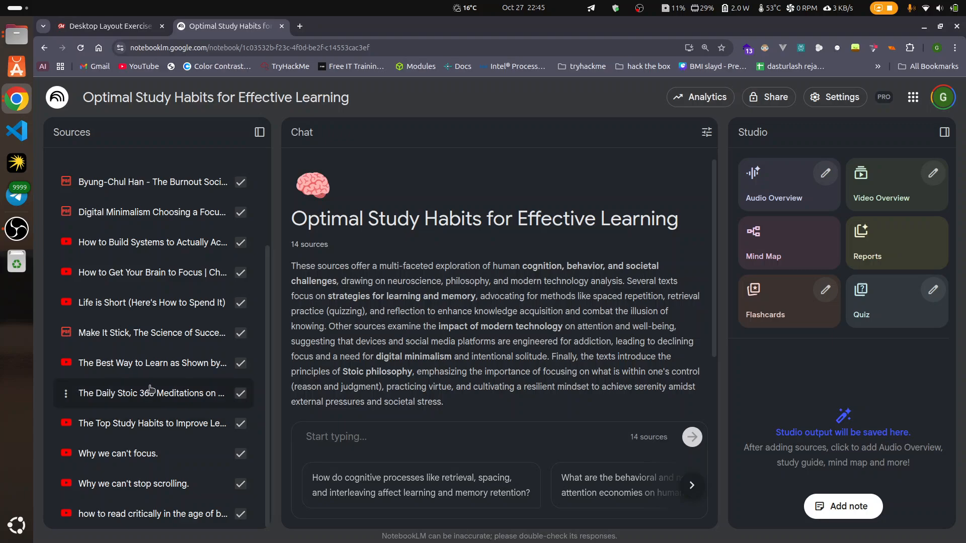
pyautogui.scroll(2, 130, 334)
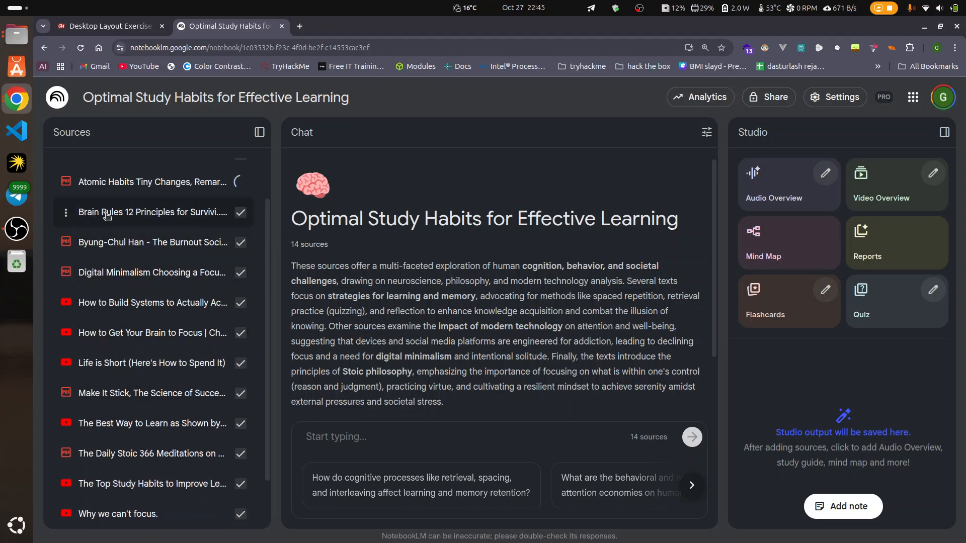
pyautogui.scroll(2, 162, 335)
pyautogui.scroll(-4, 162, 335)
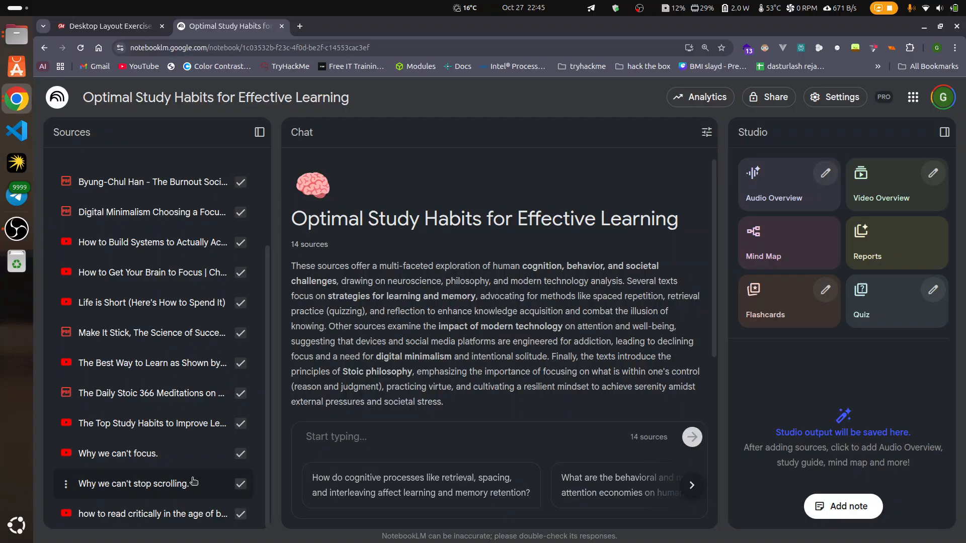
pyautogui.scroll(4, 224, 427)
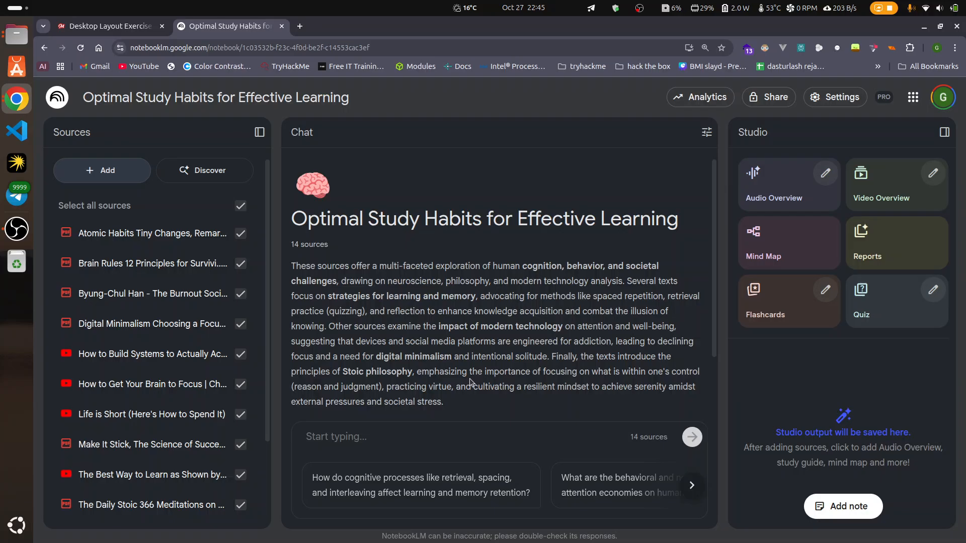
# Step: Show the notebook in full screen and ask the chat "how one can learn in the best way possible"
pyautogui.press('F11')
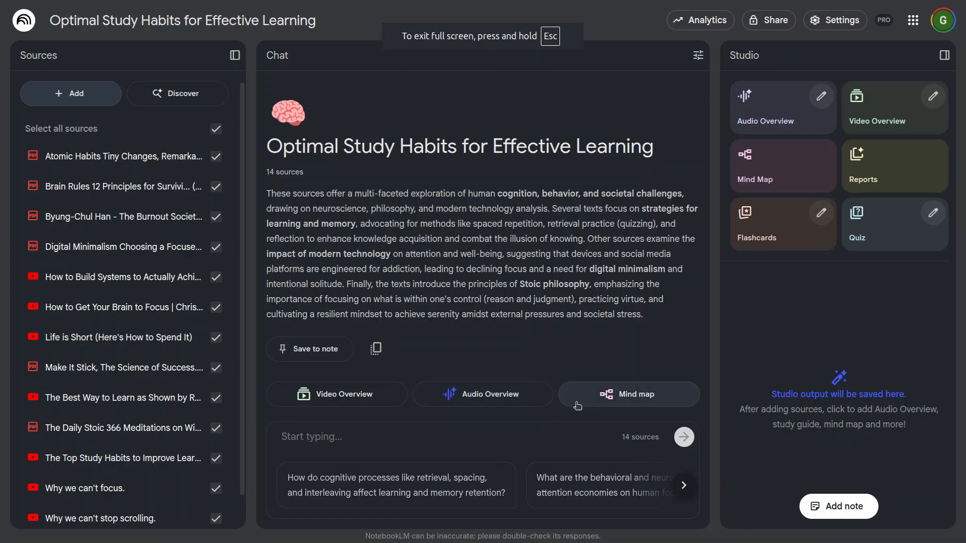
pyautogui.scroll(-1, 125, 392)
pyautogui.click(378, 431)
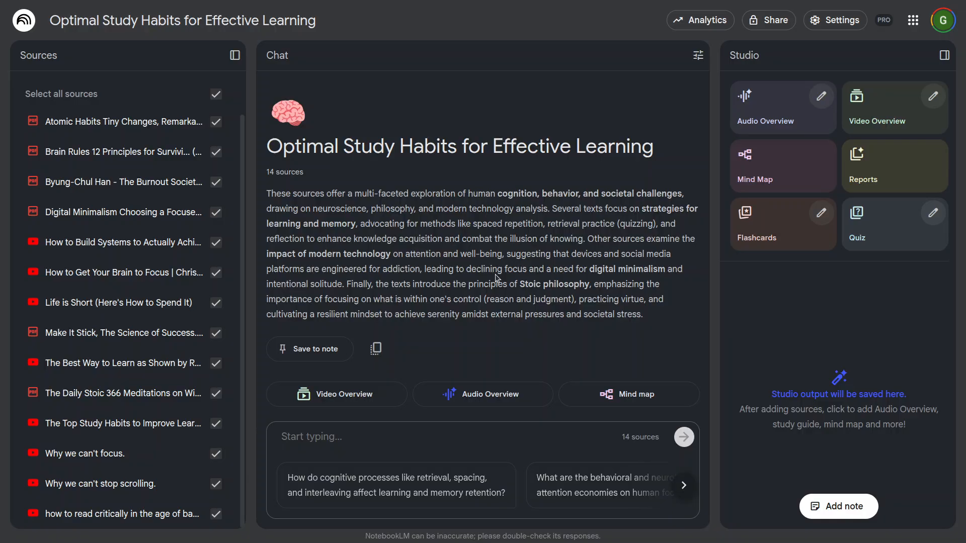
pyautogui.write('how')
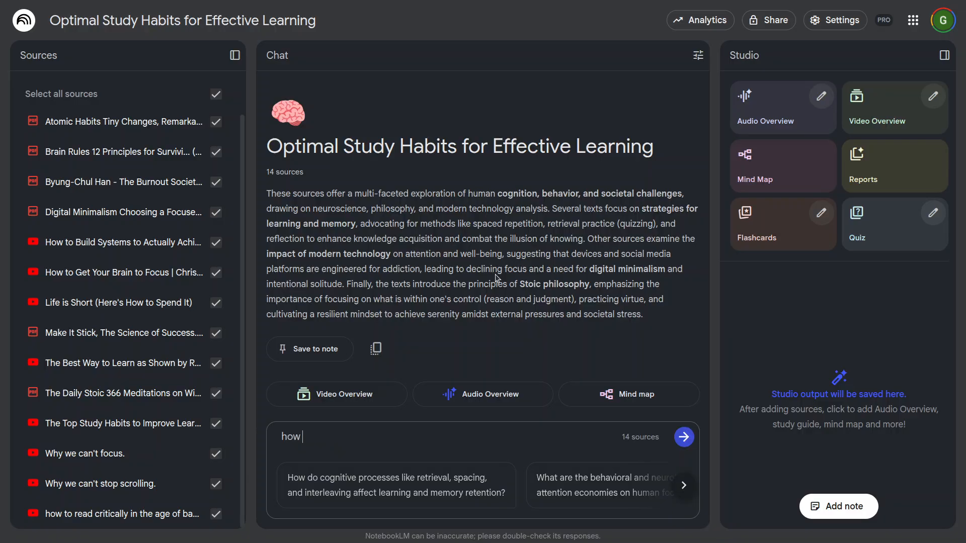
pyautogui.write('learn')
pyautogui.write('int')
pyautogui.press('BackSpace')
pyautogui.write('the best wa')
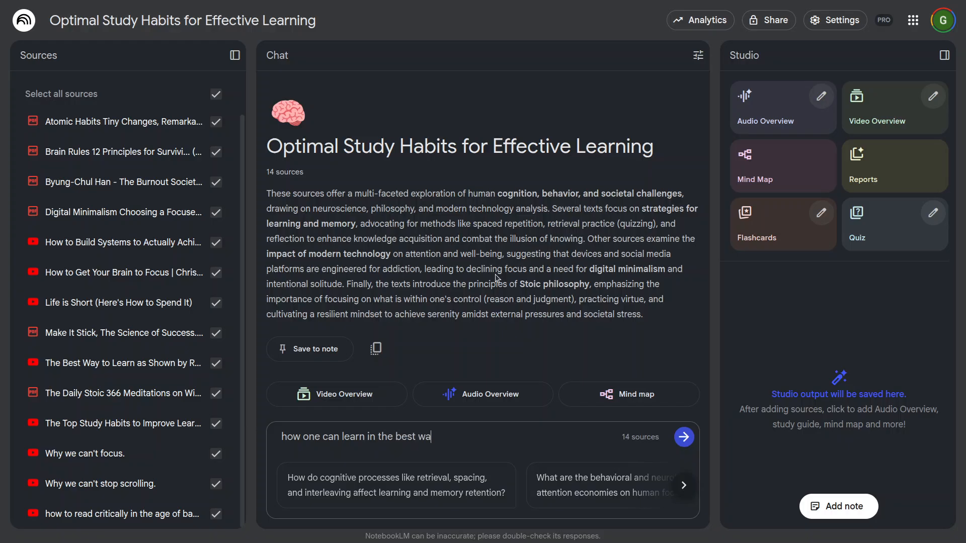
pyautogui.write('y possible')
pyautogui.press('Return')
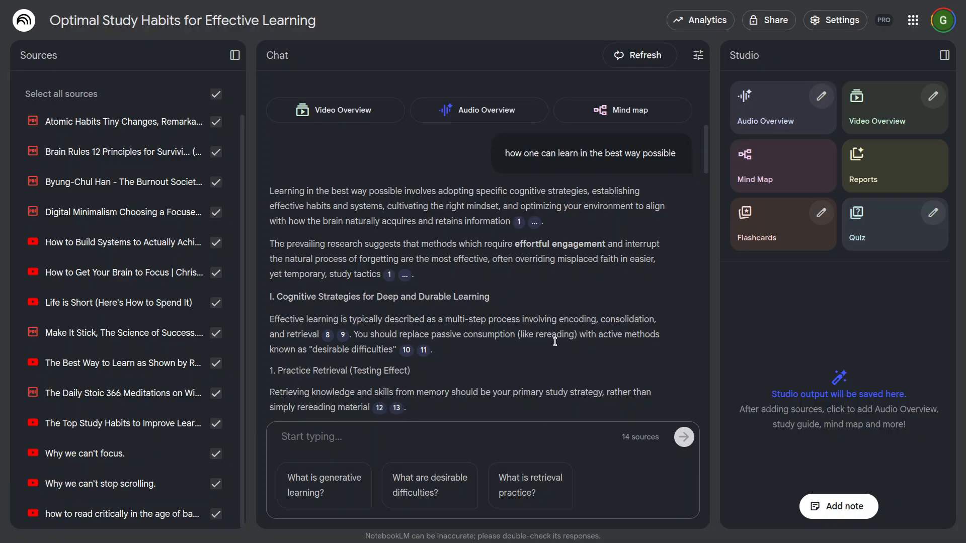
# Step: Skim the chat's whole answer on learning strategies and return to its beginning
pyautogui.scroll(-3, 555, 342)
pyautogui.scroll(3, 562, 343)
pyautogui.scroll(-15, 562, 343)
pyautogui.scroll(-7, 562, 349)
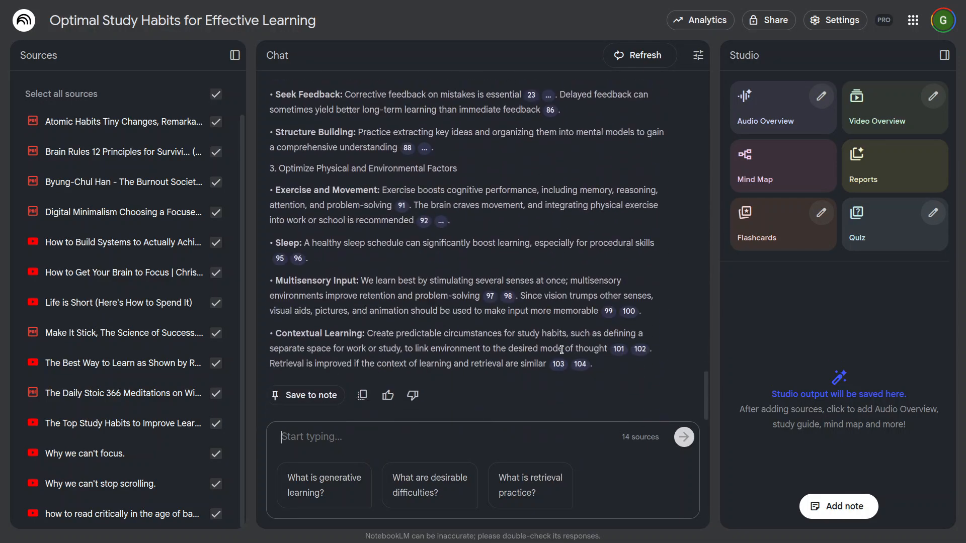
pyautogui.scroll(15, 562, 350)
pyautogui.scroll(8, 562, 349)
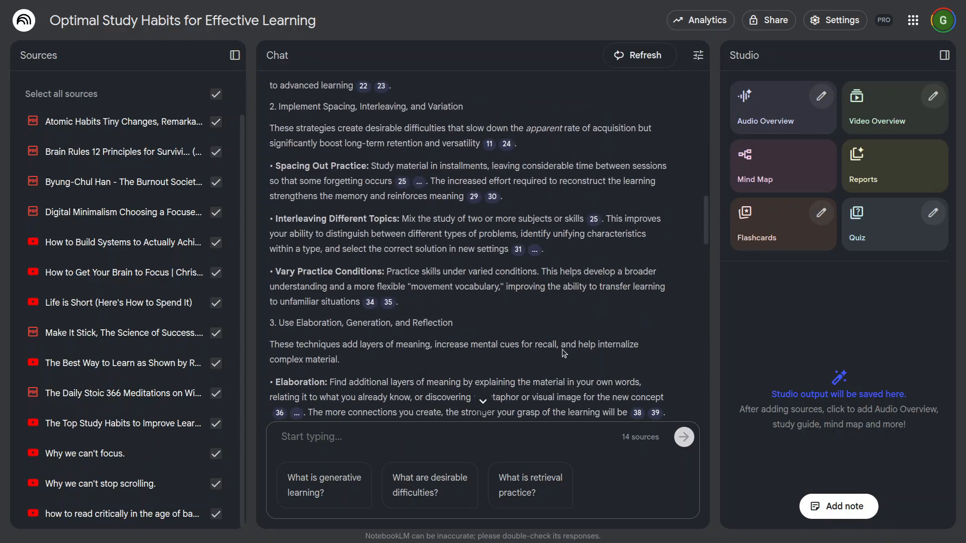
pyautogui.scroll(4, 587, 308)
pyautogui.scroll(3, 587, 308)
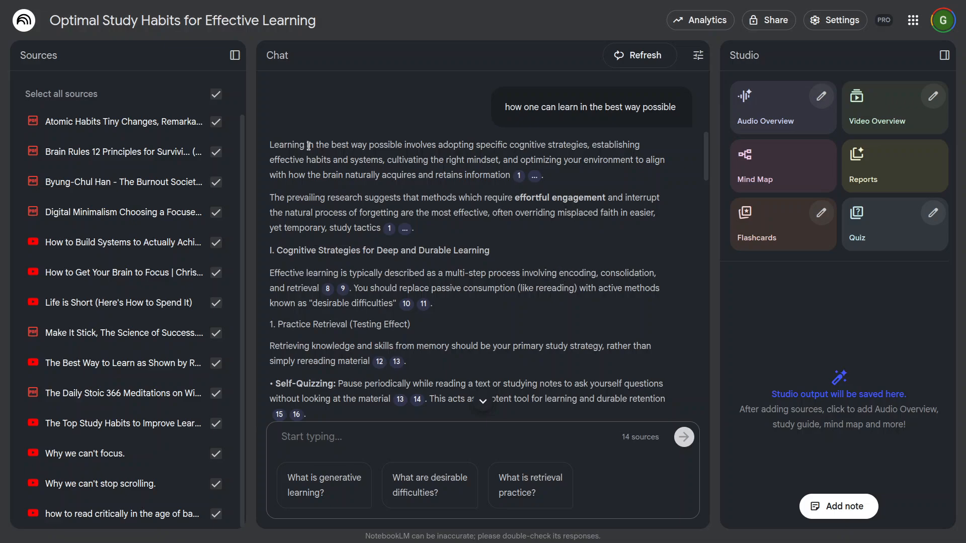
# Step: Highlight the key phrases on cognitive strategies, the right mindset and how the brain retains information in the answer's opening paragraph
pyautogui.moveTo(308, 146); pyautogui.dragTo(564, 145)
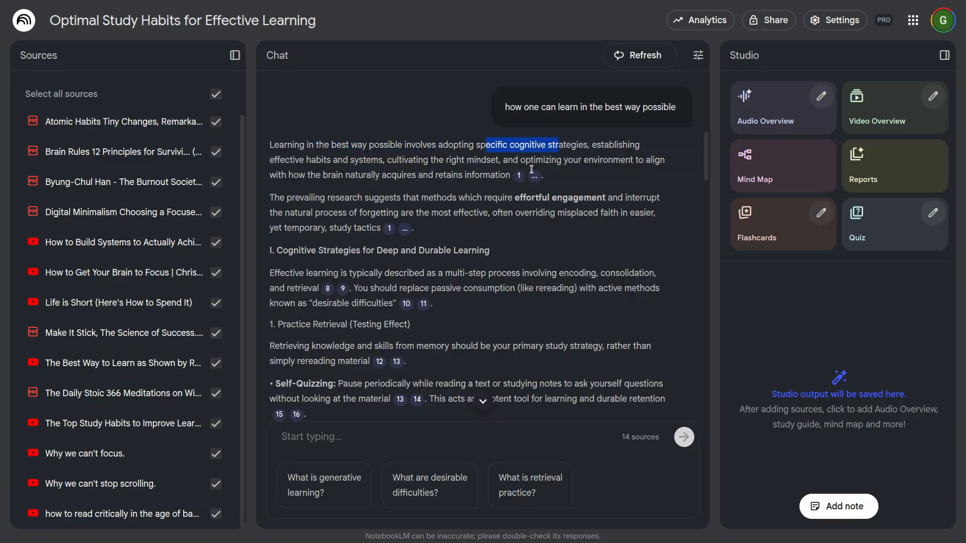
pyautogui.moveTo(343, 160); pyautogui.dragTo(502, 160)
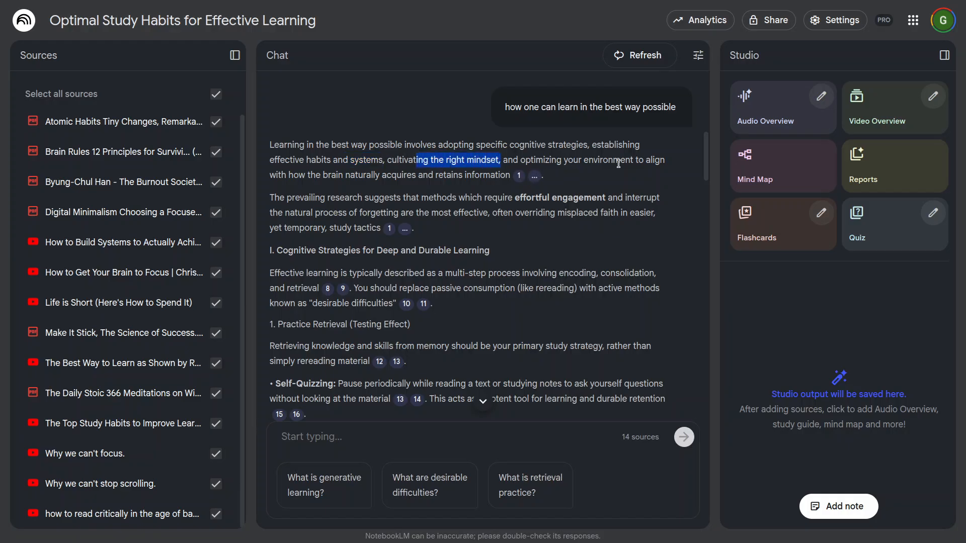
pyautogui.moveTo(311, 176); pyautogui.dragTo(452, 175)
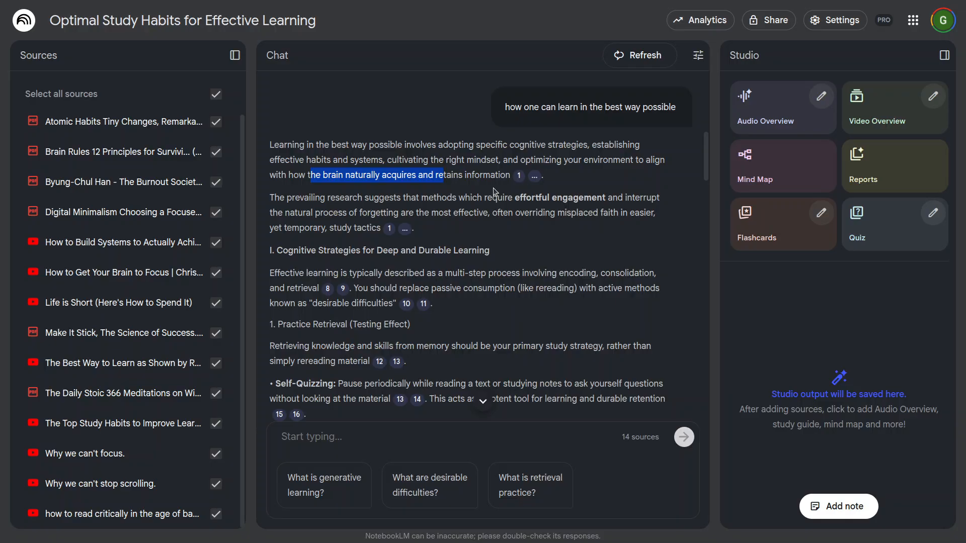
pyautogui.click(479, 172)
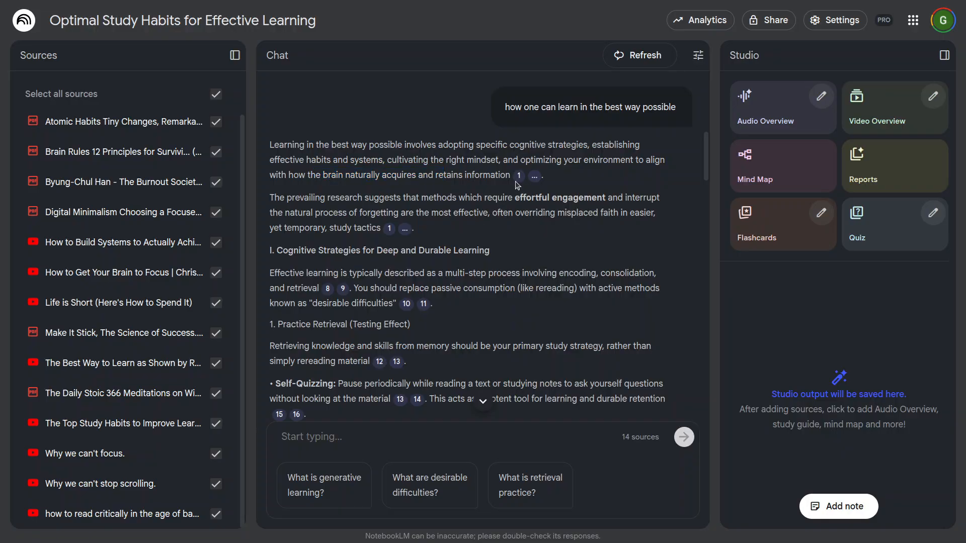
# Step: Preview the source passage and file name behind citation 1 in the answer's opening paragraph
pyautogui.moveTo(519, 179)
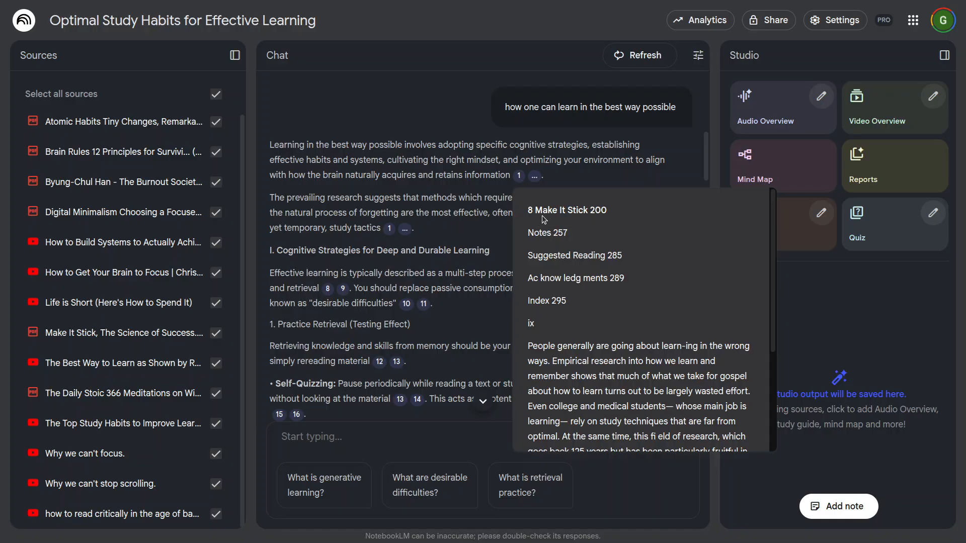
pyautogui.scroll(-3, 606, 307)
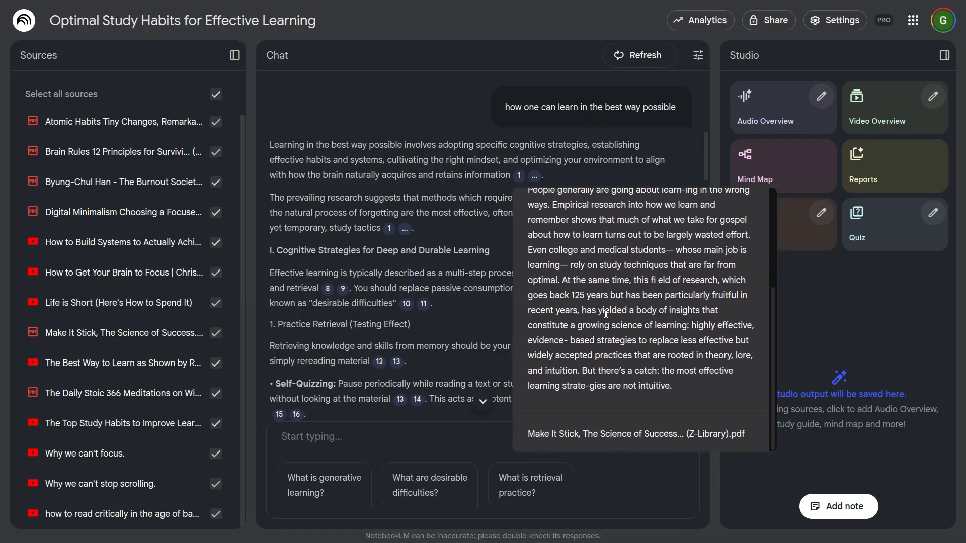
pyautogui.scroll(6, 612, 328)
pyautogui.scroll(-5, 630, 276)
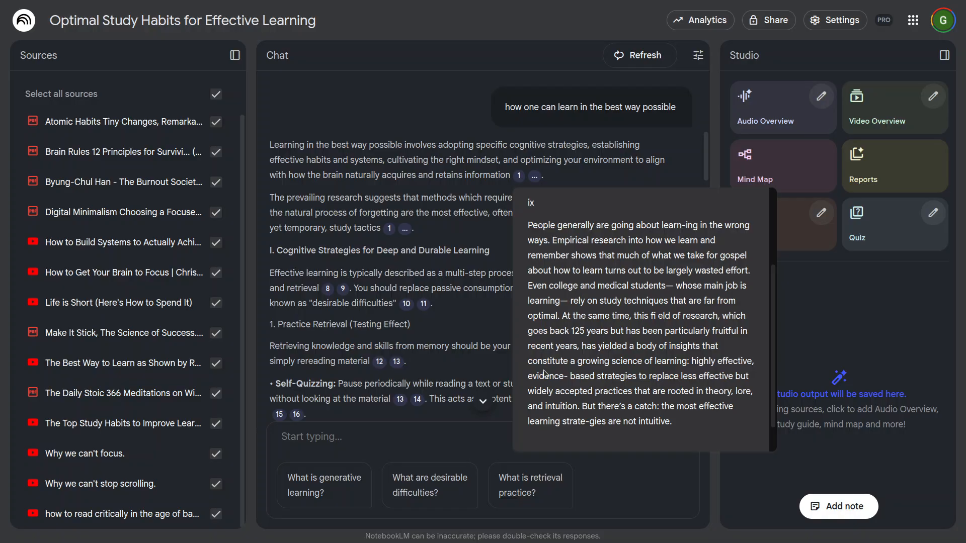
# Step: Expand the collapsed citations of the answer's opening paragraph and read the source passages behind them
pyautogui.click(535, 176)
pyautogui.moveTo(553, 176)
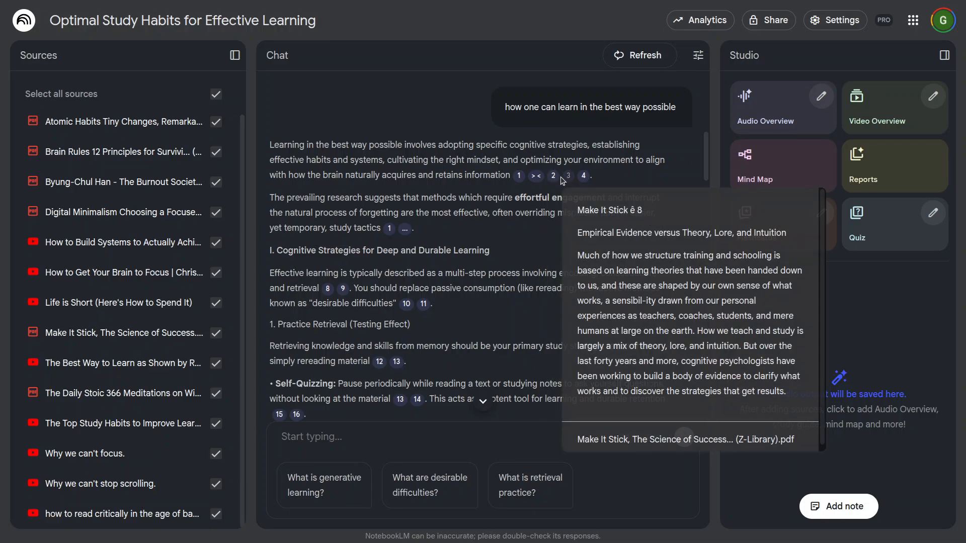
pyautogui.scroll(-1, 616, 252)
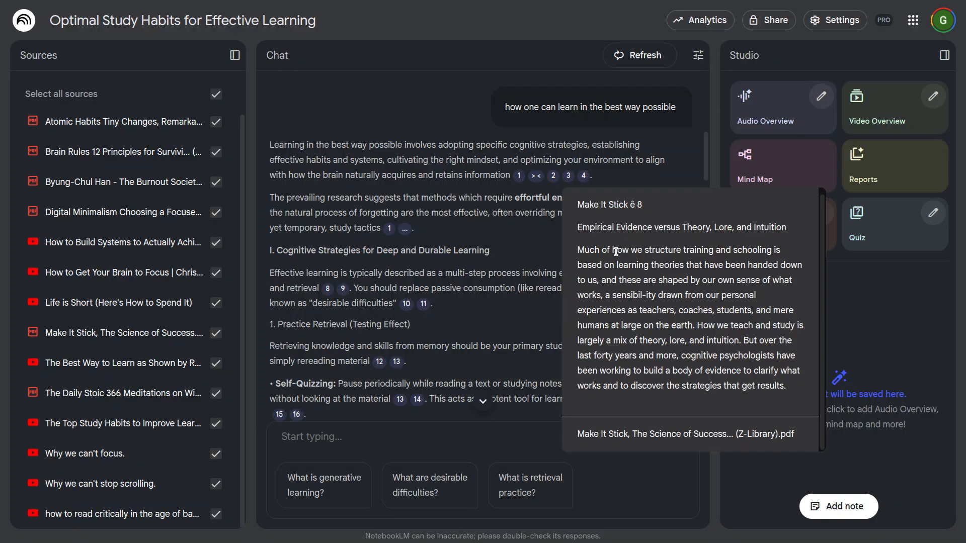
pyautogui.scroll(-5, 654, 306)
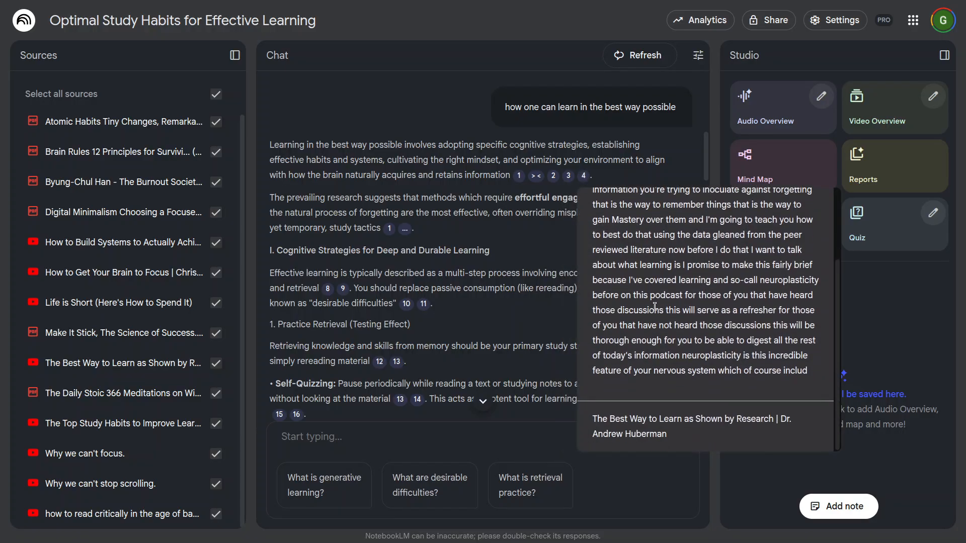
# Step: Expand the collapsed citations of the answer's second paragraph and view citation 5's passage in its full source document
pyautogui.scroll(5, 655, 306)
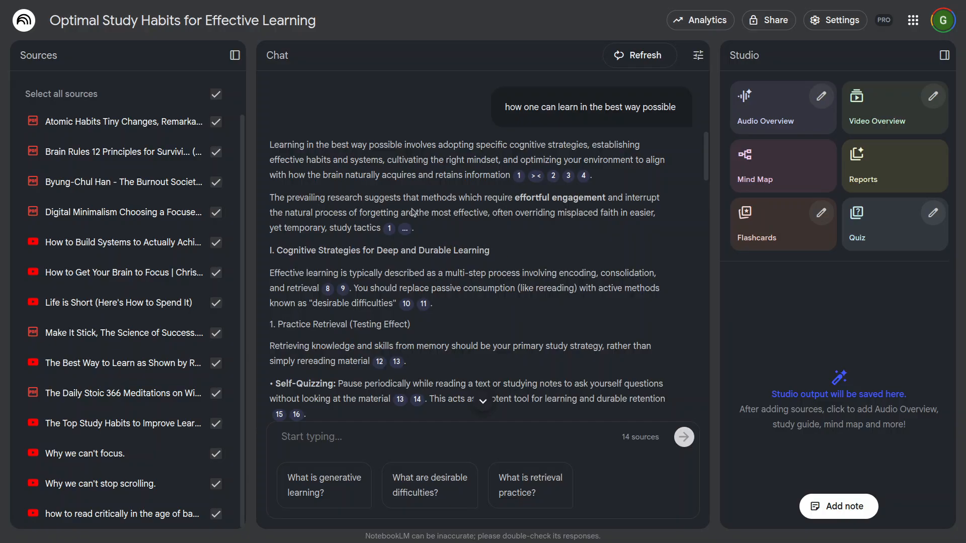
pyautogui.click(405, 229)
pyautogui.click(423, 230)
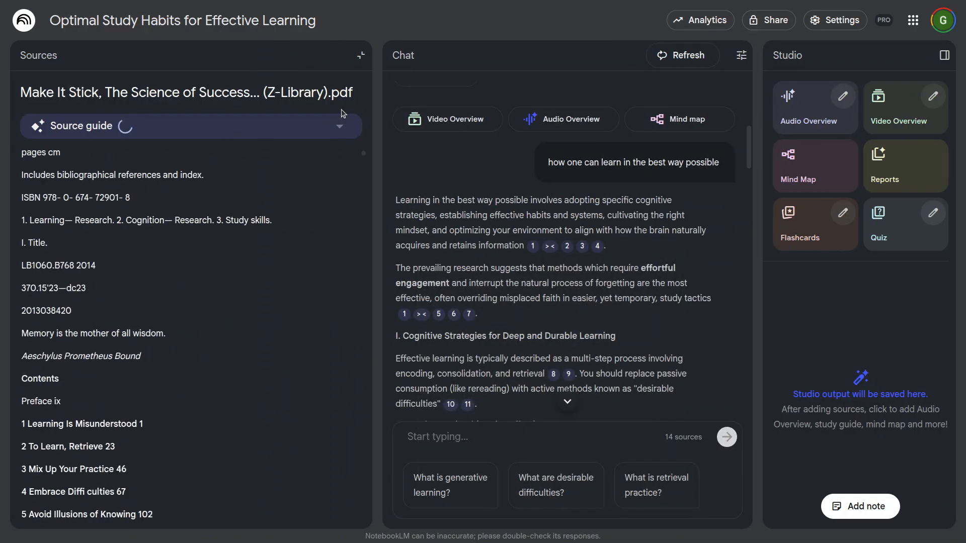
pyautogui.click(361, 57)
# Step: Preview the source passages and source names behind citations 5 and 6 in the answer's second paragraph
pyautogui.moveTo(426, 284)
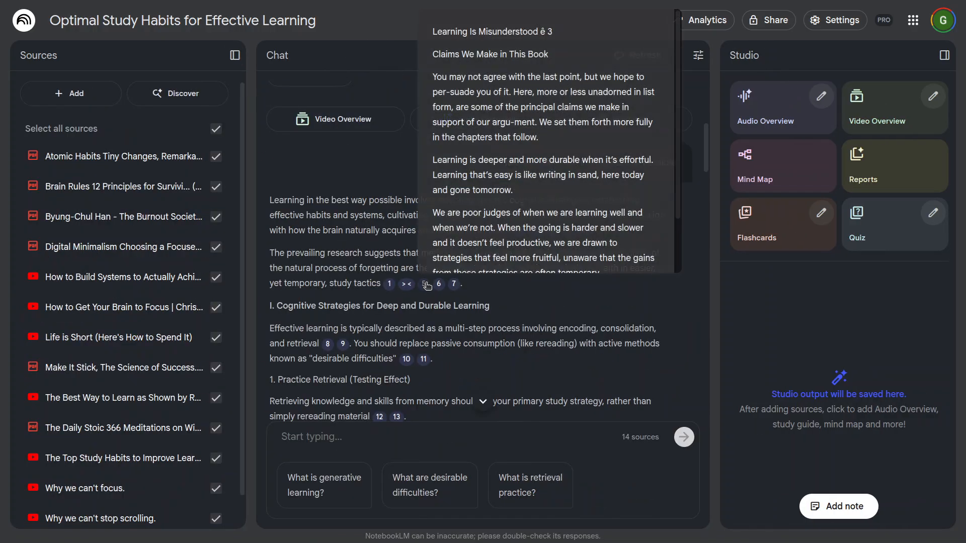
pyautogui.scroll(-2, 509, 208)
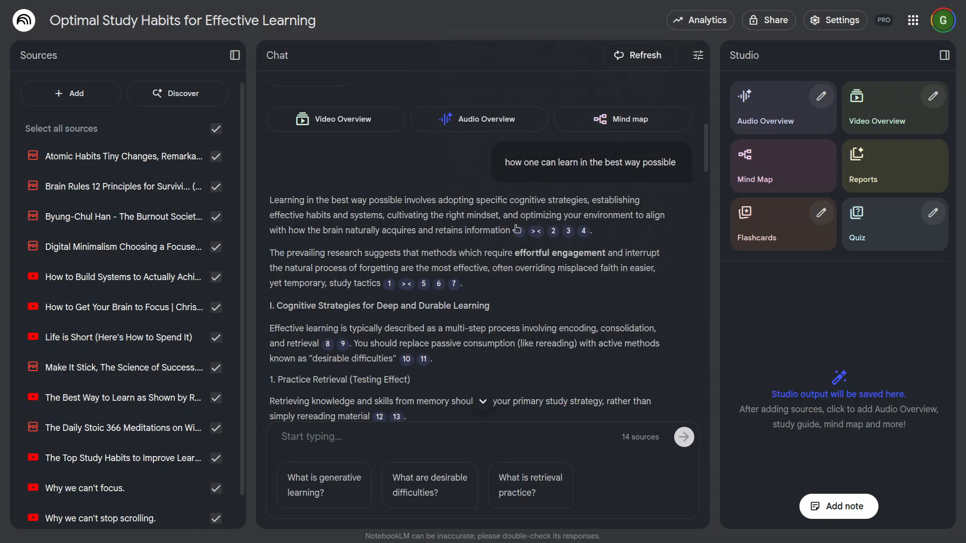
pyautogui.scroll(-5, 333, 189)
pyautogui.scroll(5, 351, 202)
pyautogui.scroll(-2, 501, 231)
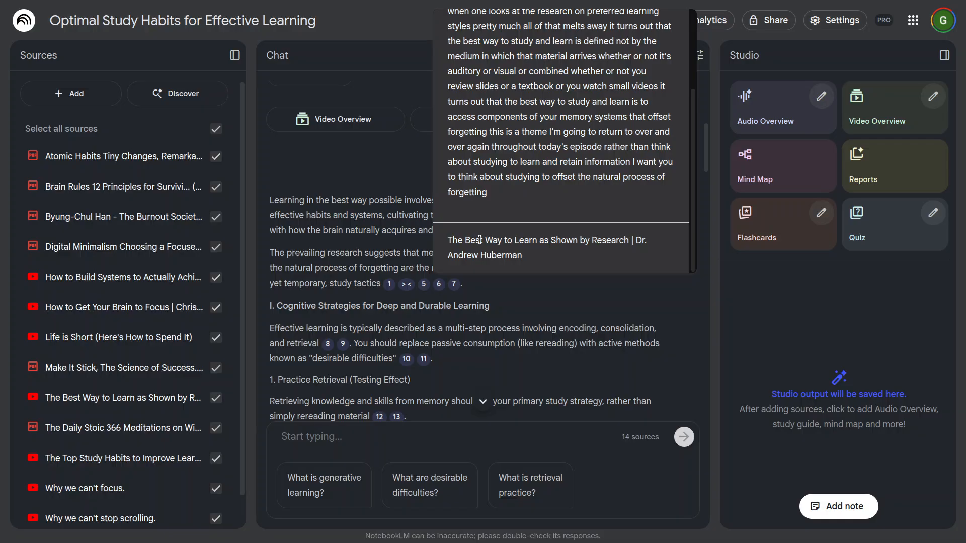
pyautogui.scroll(3, 540, 142)
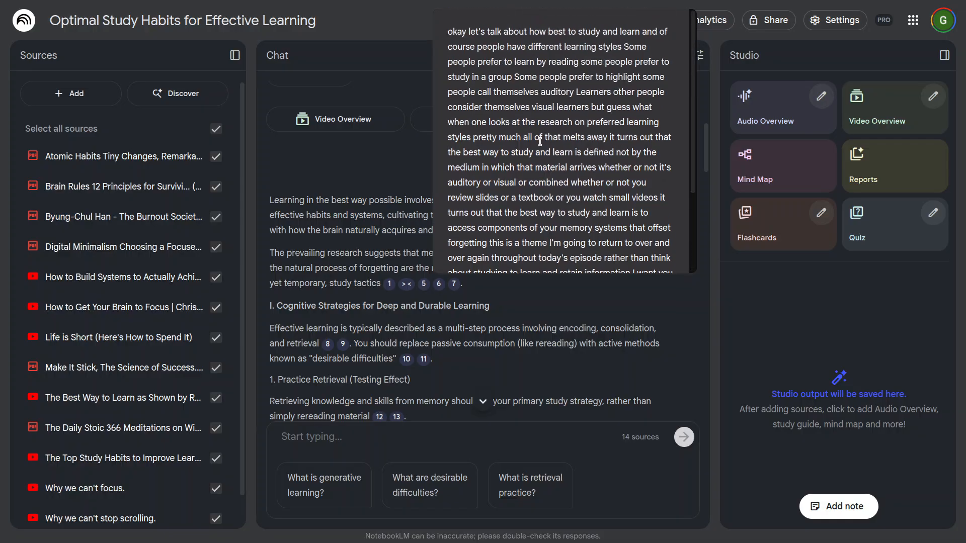
pyautogui.scroll(-3, 501, 240)
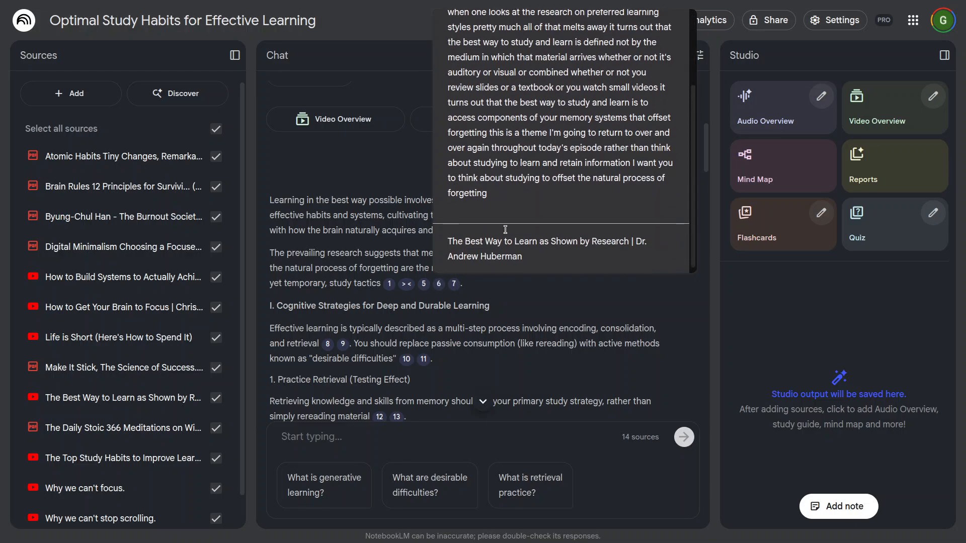
pyautogui.scroll(-3, 516, 226)
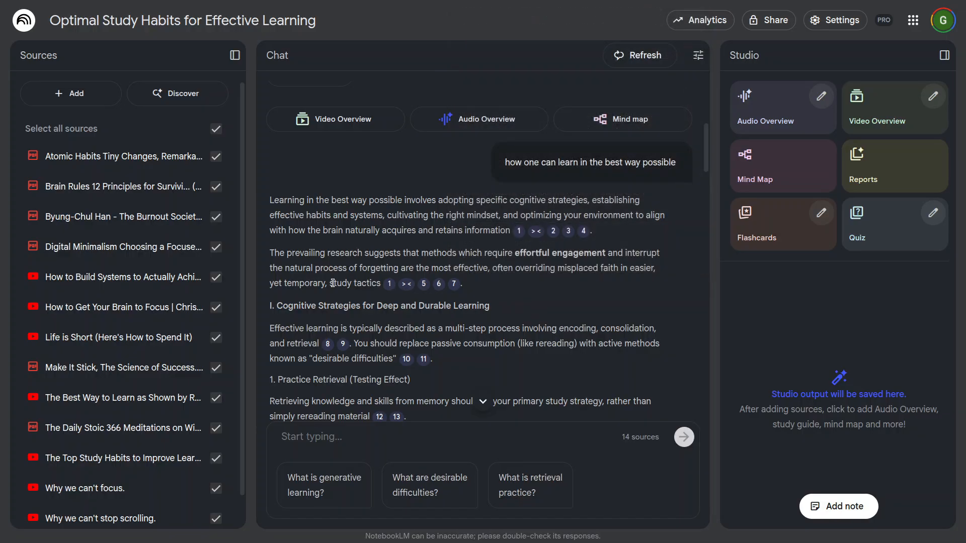
# Step: Highlight the phrases on prevailing research, effortful engagement, misplaced faith and study tactics in the answer's second paragraph
pyautogui.moveTo(273, 257); pyautogui.dragTo(373, 259)
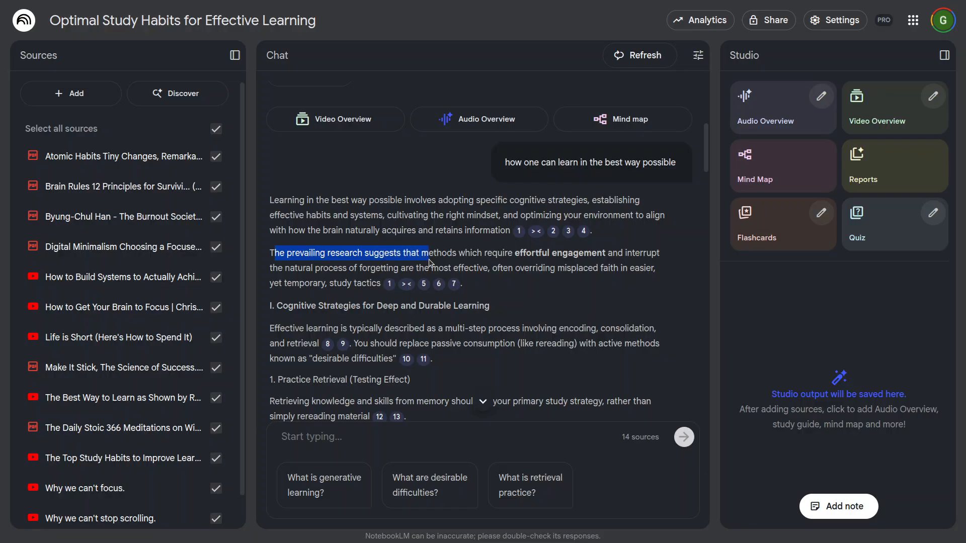
pyautogui.moveTo(548, 254); pyautogui.dragTo(613, 255)
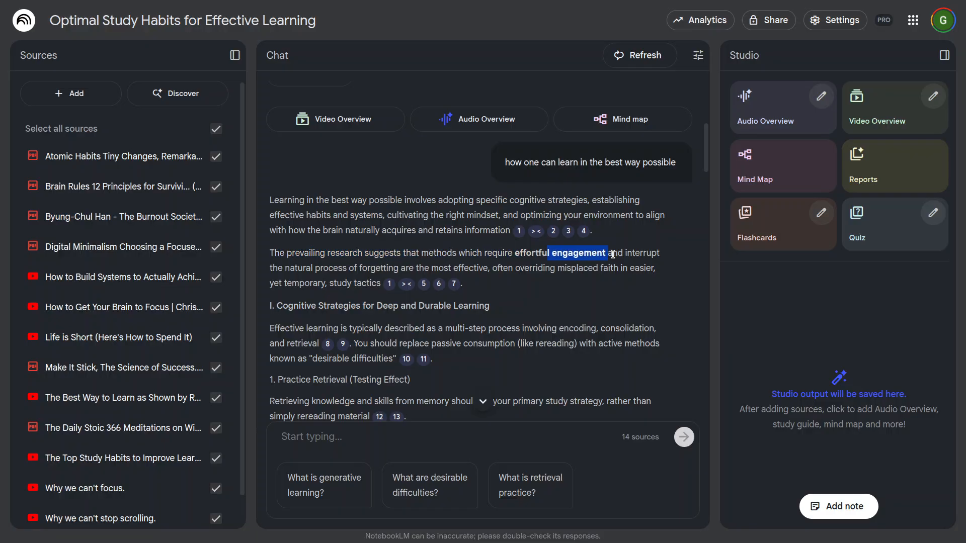
pyautogui.moveTo(328, 269); pyautogui.dragTo(613, 269)
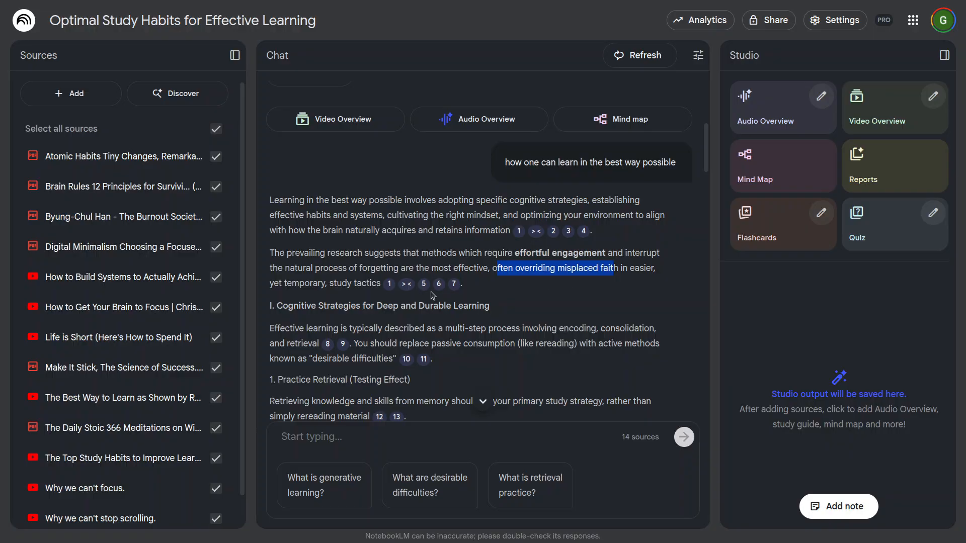
pyautogui.moveTo(324, 283); pyautogui.dragTo(348, 282)
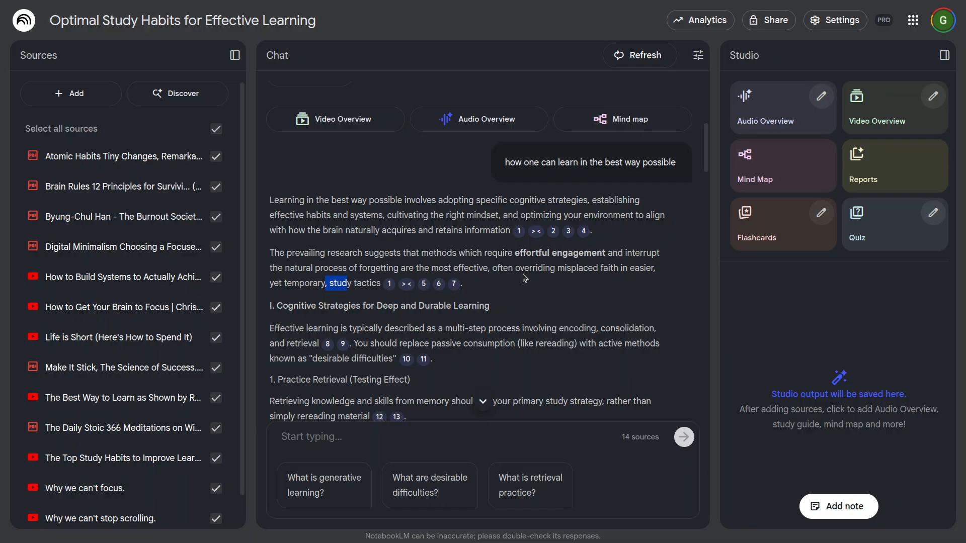
# Step: Read on into the cognitive strategies section and highlight part of the "Practice Retrieval (Testing Effect)" heading
pyautogui.scroll(-4, 593, 331)
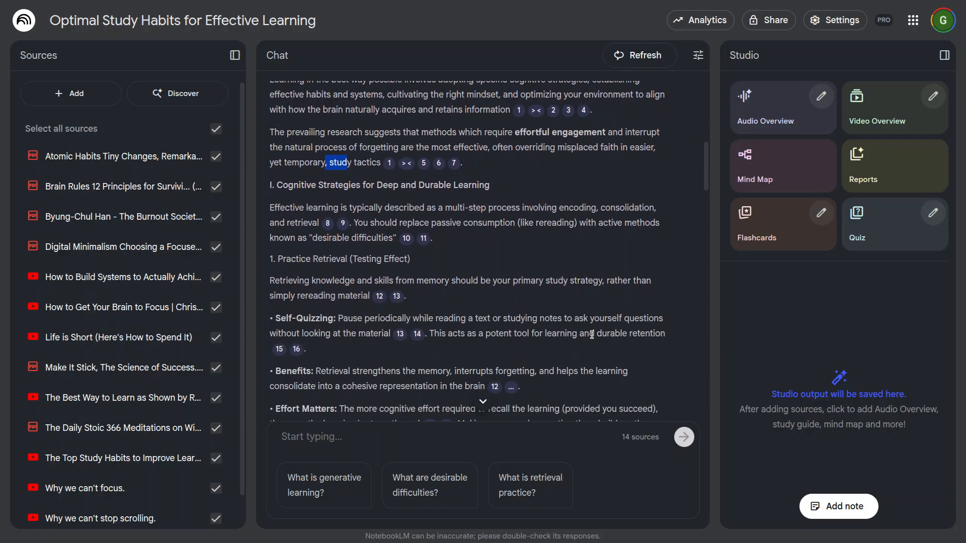
pyautogui.scroll(3, 592, 332)
pyautogui.moveTo(519, 207); pyautogui.dragTo(549, 203)
pyautogui.click(548, 212)
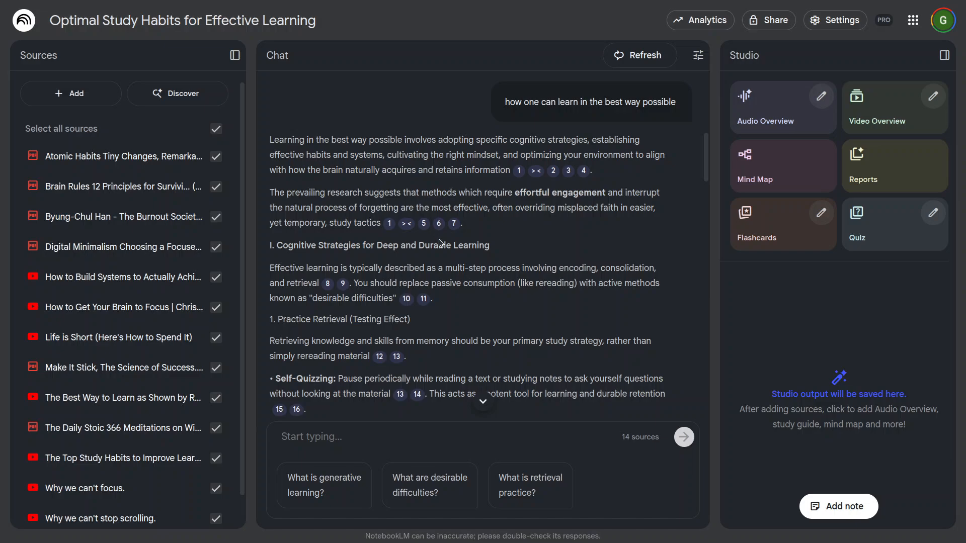
pyautogui.scroll(-3, 511, 271)
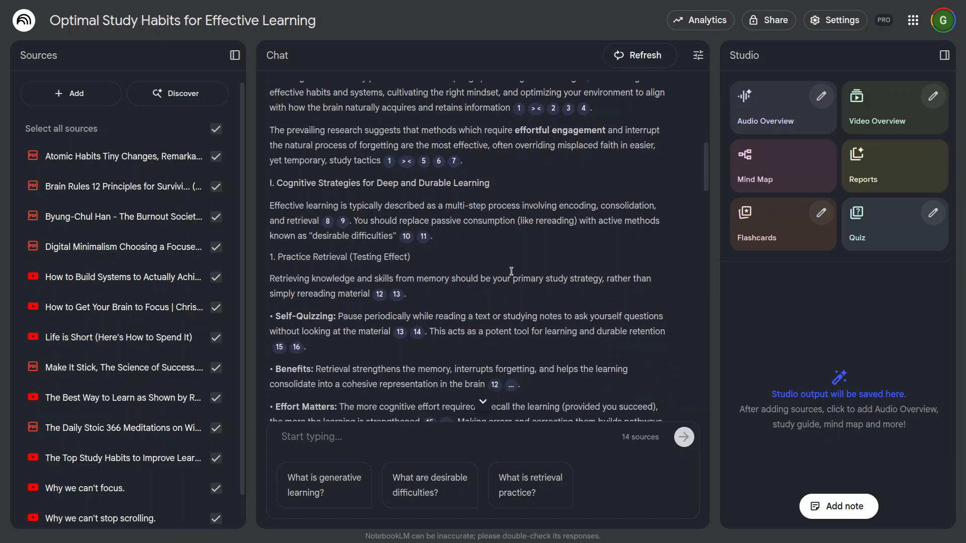
pyautogui.moveTo(330, 201); pyautogui.dragTo(378, 201)
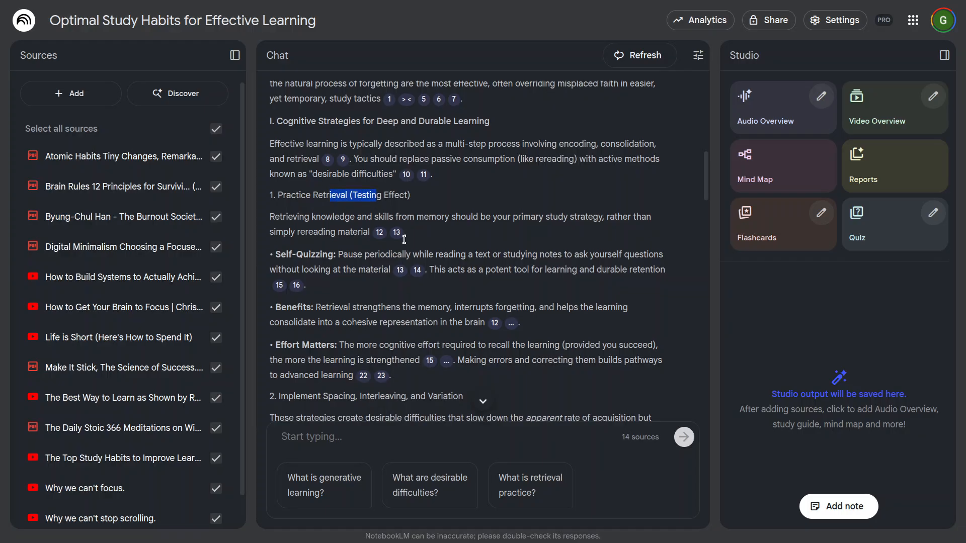
# Step: Expand the collapsed citations of the "Effort Matters" point and read the source passages behind its citations
pyautogui.scroll(-1, 374, 188)
pyautogui.scroll(-3, 347, 250)
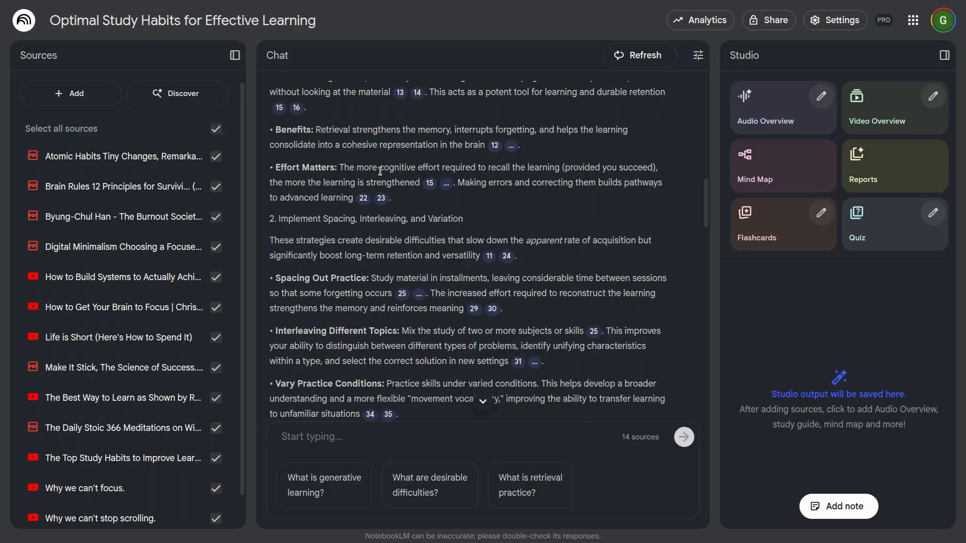
pyautogui.click(447, 186)
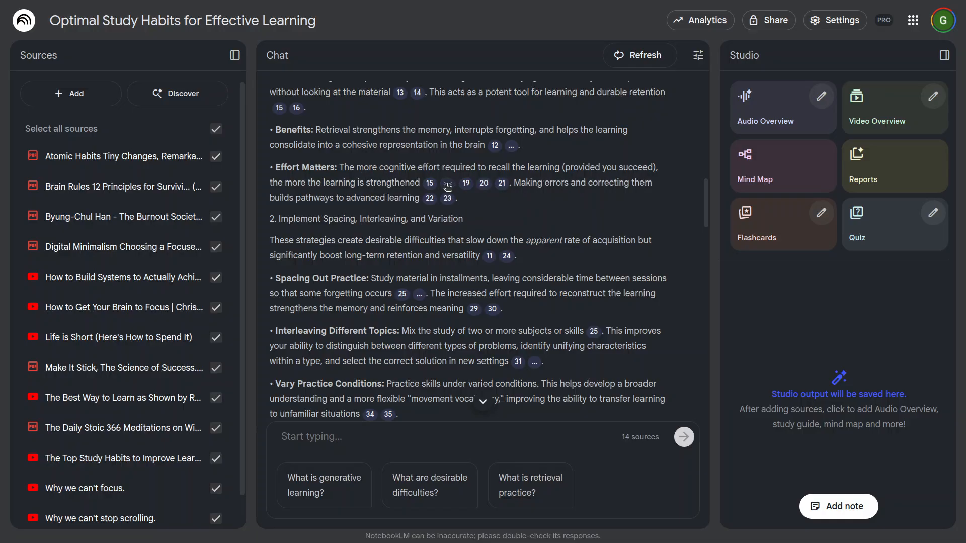
pyautogui.moveTo(429, 184)
pyautogui.scroll(-3, 512, 347)
pyautogui.moveTo(467, 188)
pyautogui.scroll(-3, 518, 342)
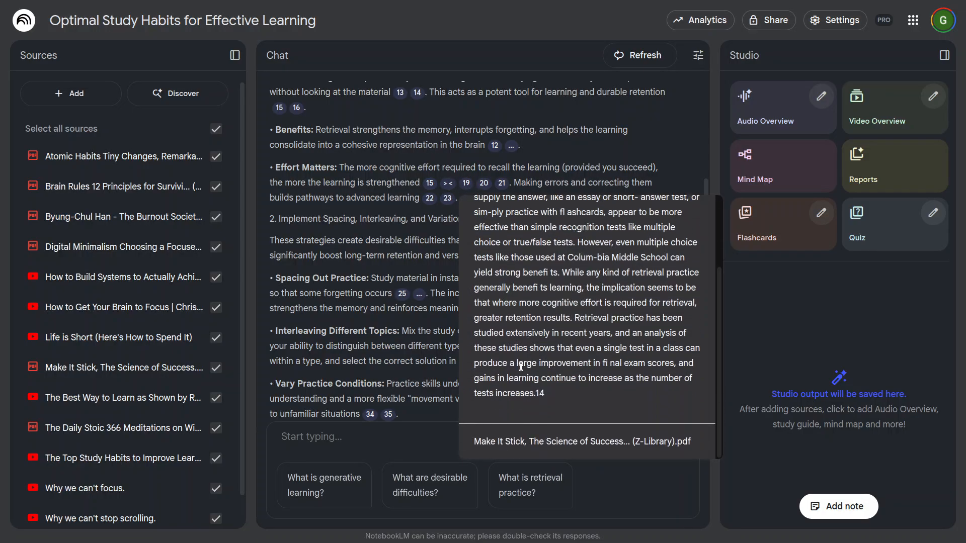
pyautogui.scroll(-2, 546, 326)
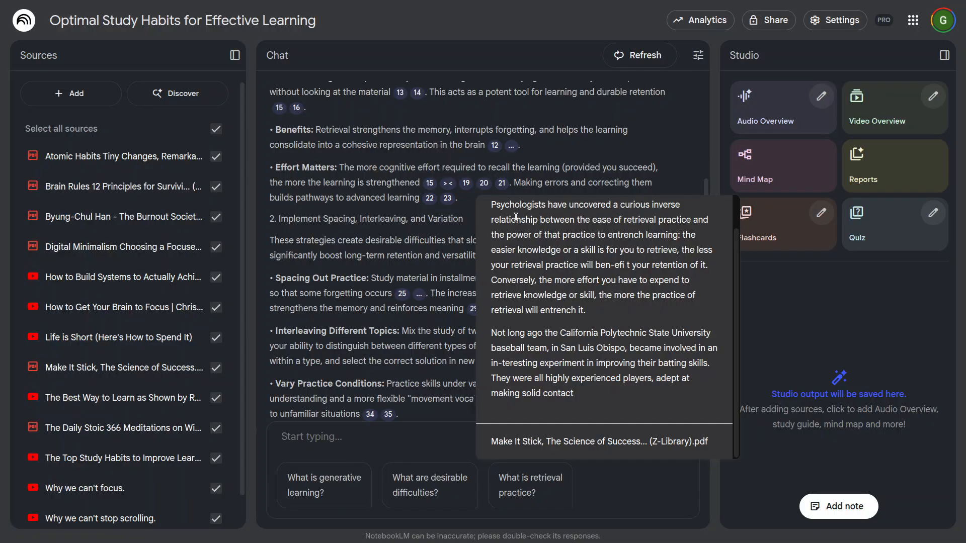
pyautogui.scroll(-5, 515, 216)
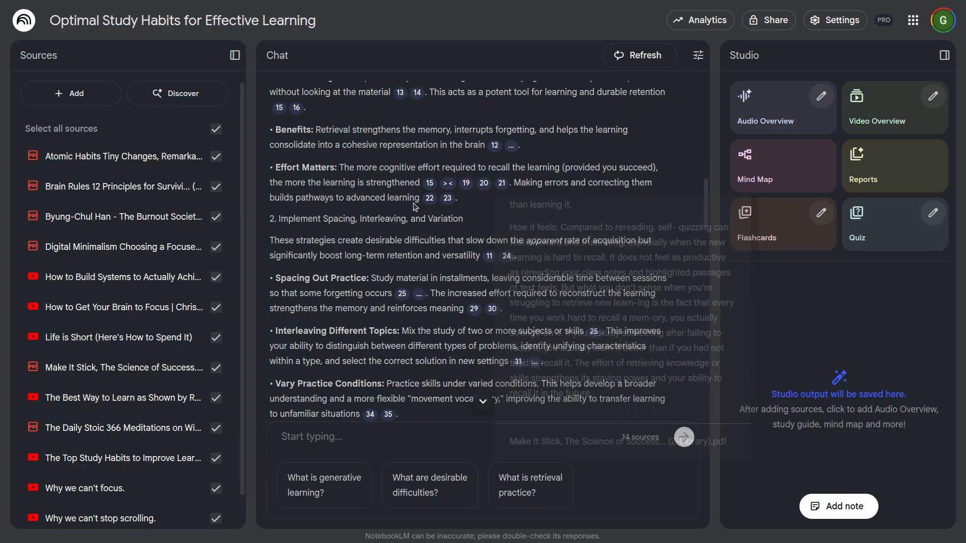
pyautogui.scroll(-5, 495, 336)
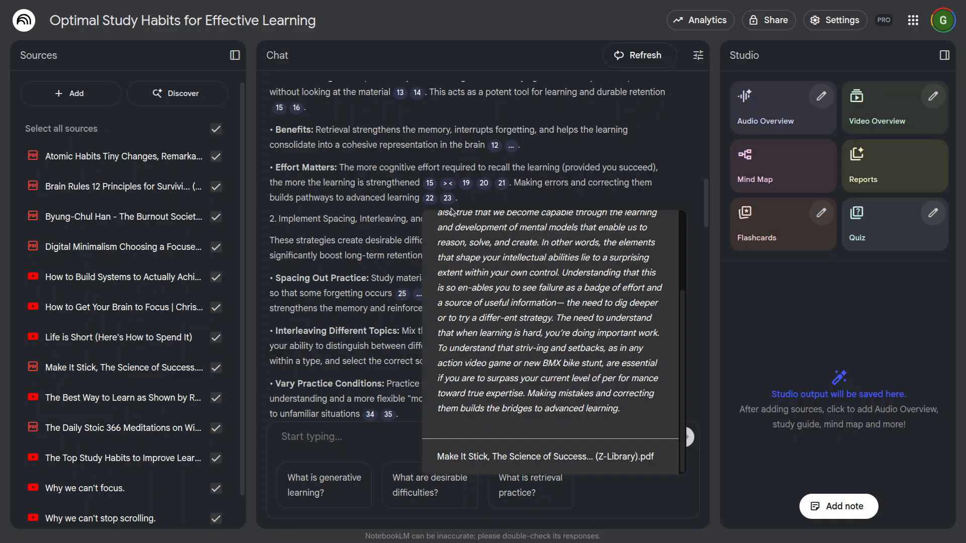
pyautogui.scroll(-5, 527, 337)
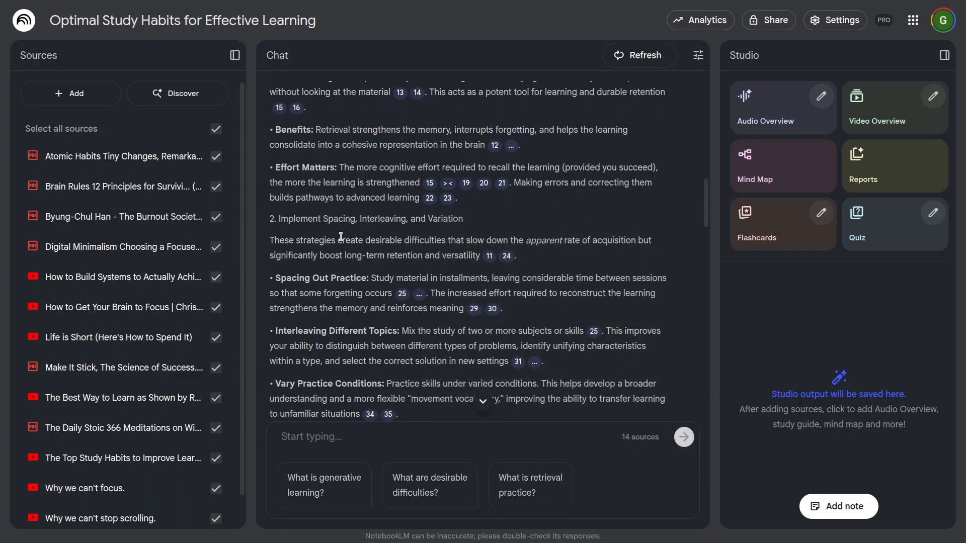
# Step: Preview the source passage behind citation 49 in the "Embrace a Growth Mindset" point
pyautogui.scroll(-3, 363, 261)
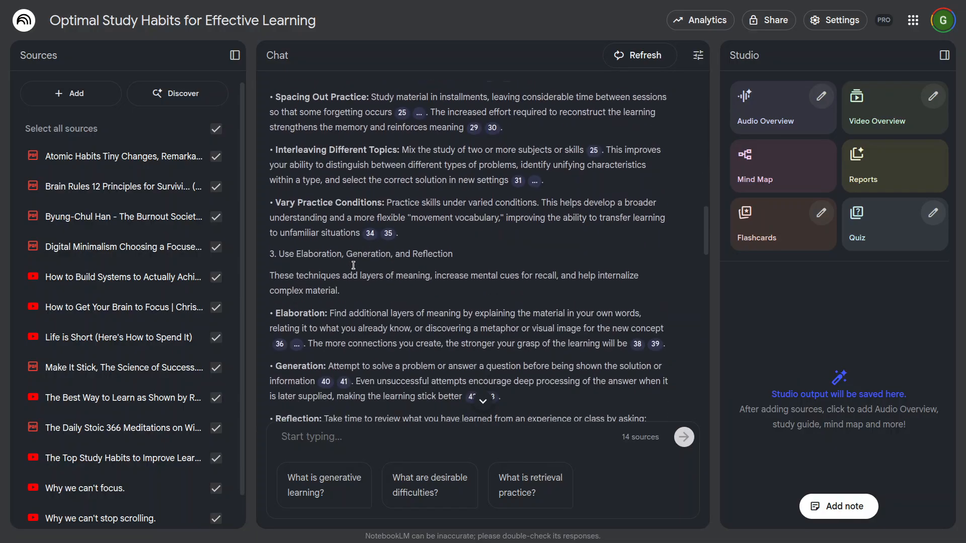
pyautogui.scroll(-1, 495, 296)
pyautogui.scroll(-3, 510, 313)
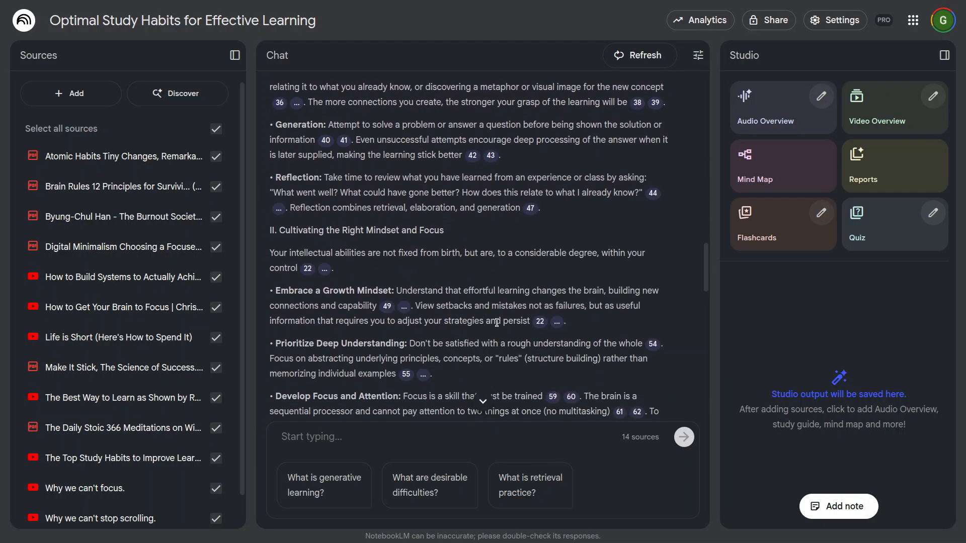
pyautogui.scroll(-2, 484, 336)
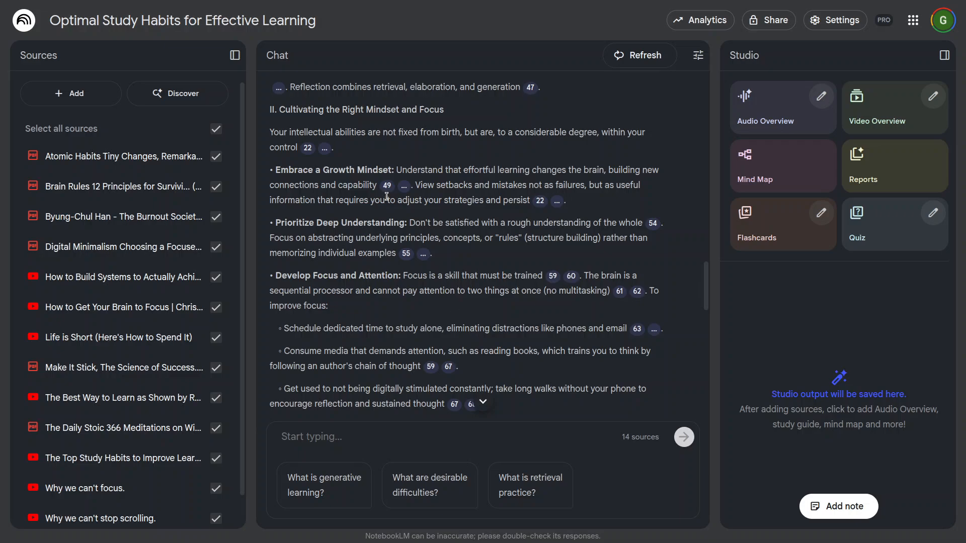
pyautogui.moveTo(387, 185)
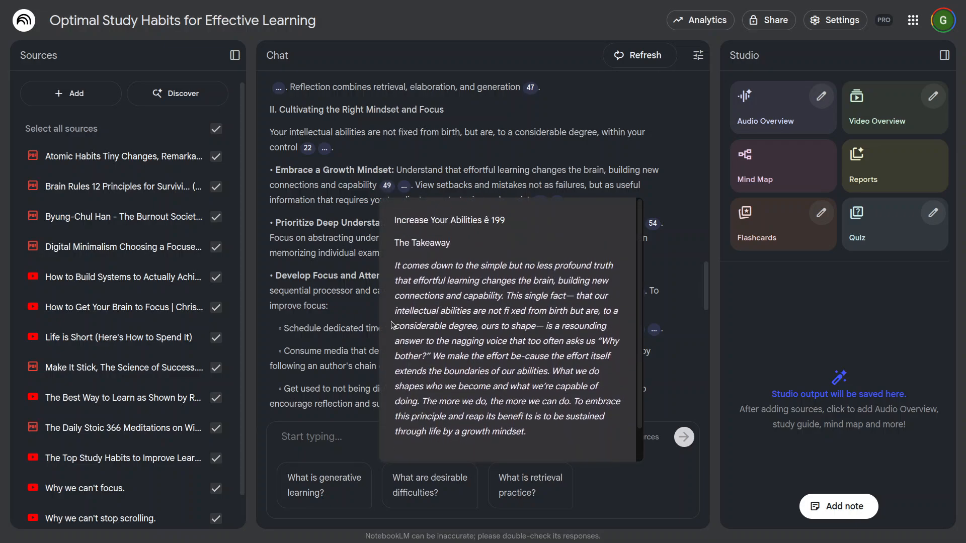
pyautogui.scroll(-4, 330, 318)
# Step: Skim the rest of the answer to its end and preview the source passage behind citation 95 in the "Sleep" point
pyautogui.scroll(-7, 336, 322)
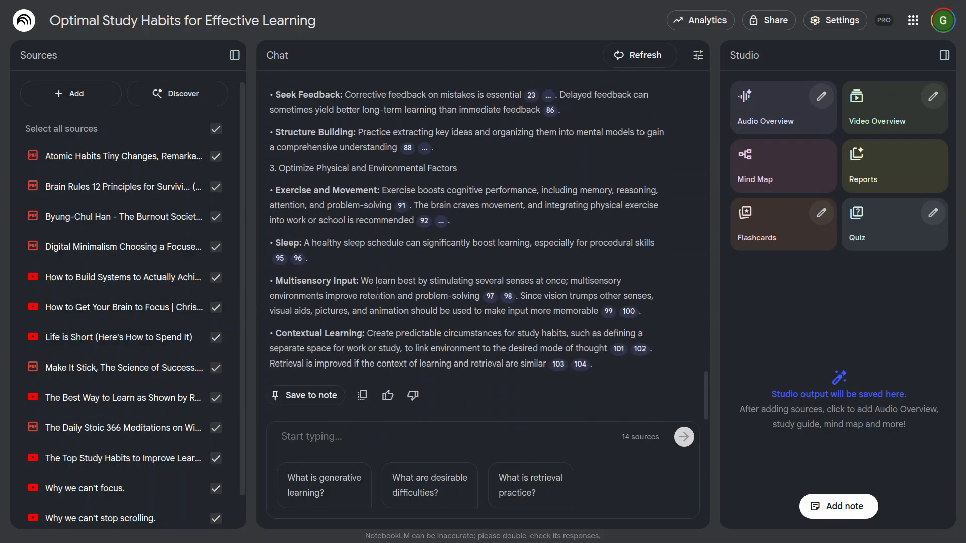
pyautogui.moveTo(280, 259)
pyautogui.scroll(-1, 422, 441)
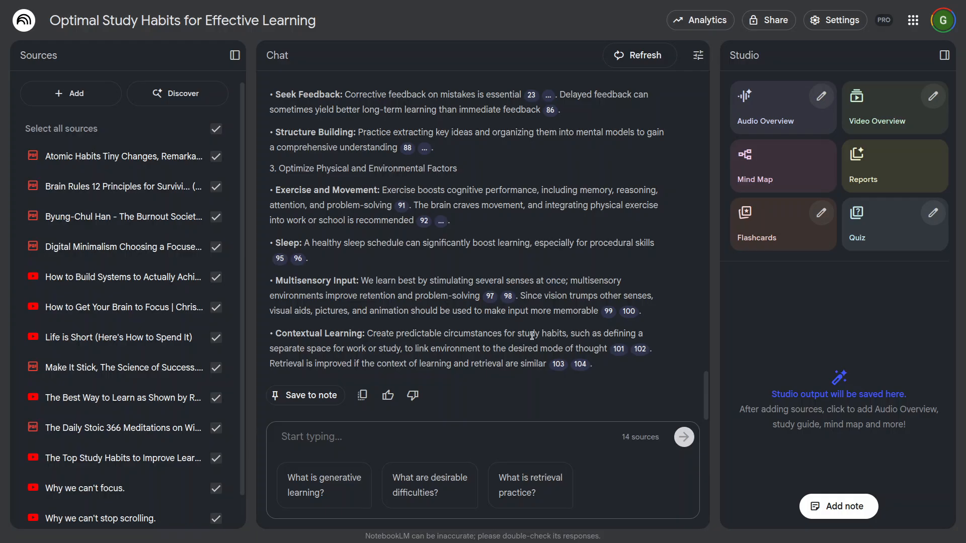
# Step: Ask the chat "how can one face problems and solve them efficiently"
pyautogui.write('how can ')
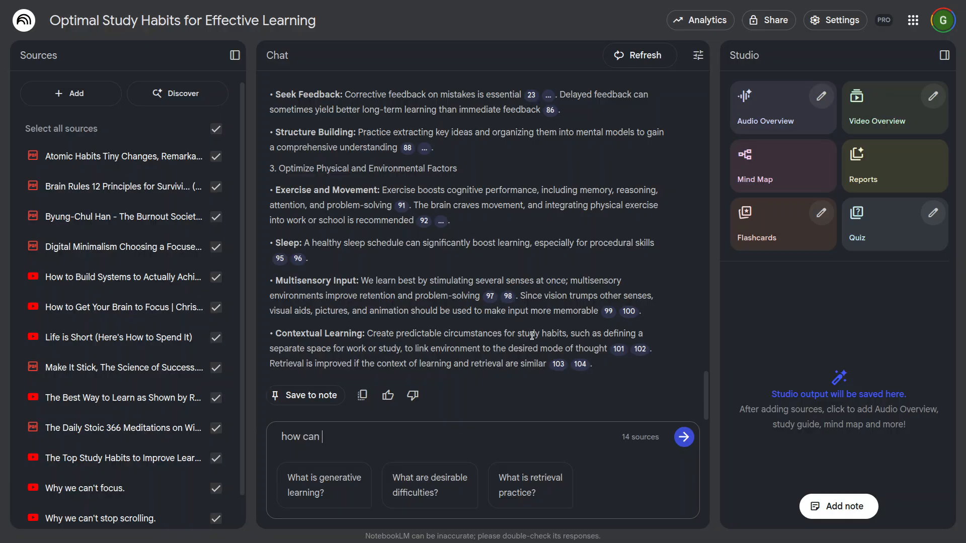
pyautogui.write('one face problems and so')
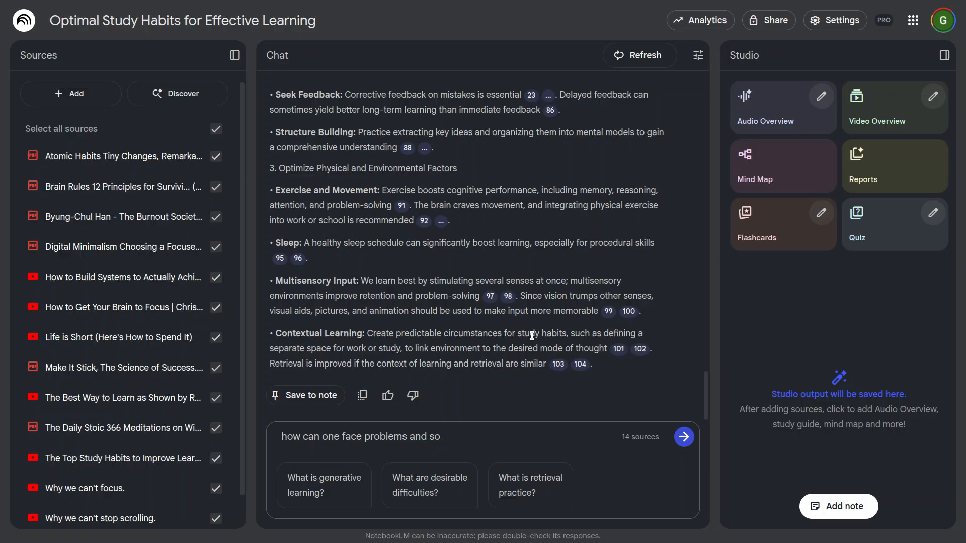
pyautogui.write('vlvlve them efficiently wh')
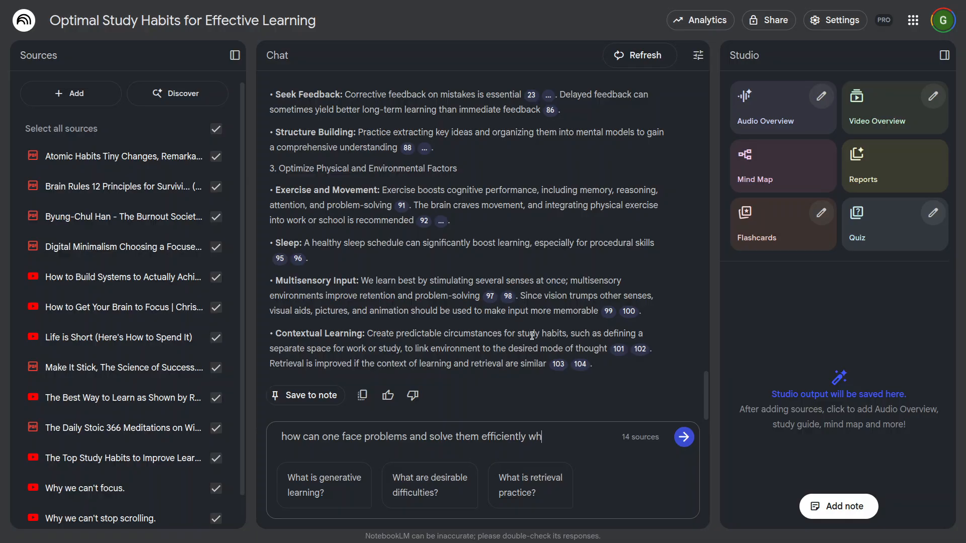
pyautogui.press('BackSpace')
pyautogui.press('BackSpace')
pyautogui.press('Return')
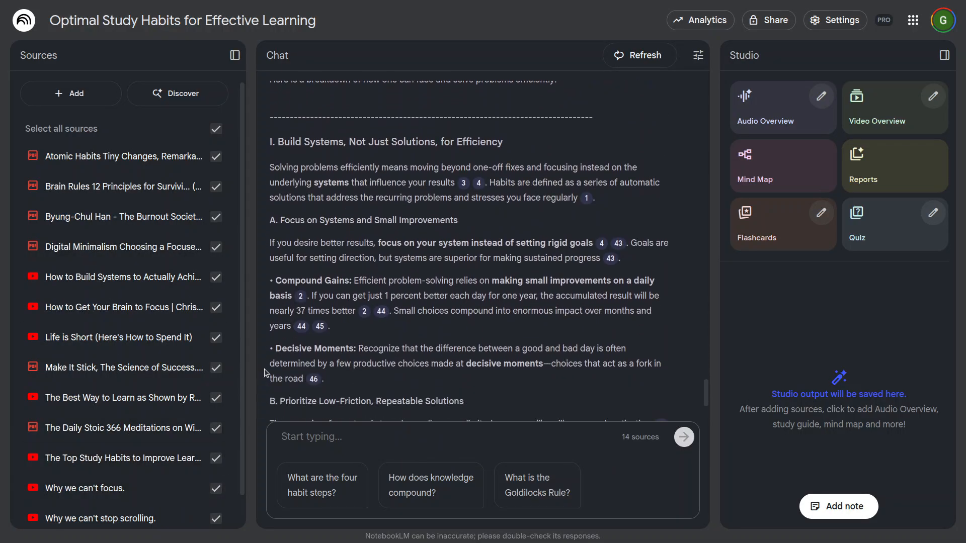
# Step: Go back to the start of the problem-solving answer and highlight part of its opening line about planning the response
pyautogui.moveTo(241, 341); pyautogui.dragTo(246, 397)
pyautogui.moveTo(244, 337); pyautogui.dragTo(261, 293)
pyautogui.scroll(1, 402, 291)
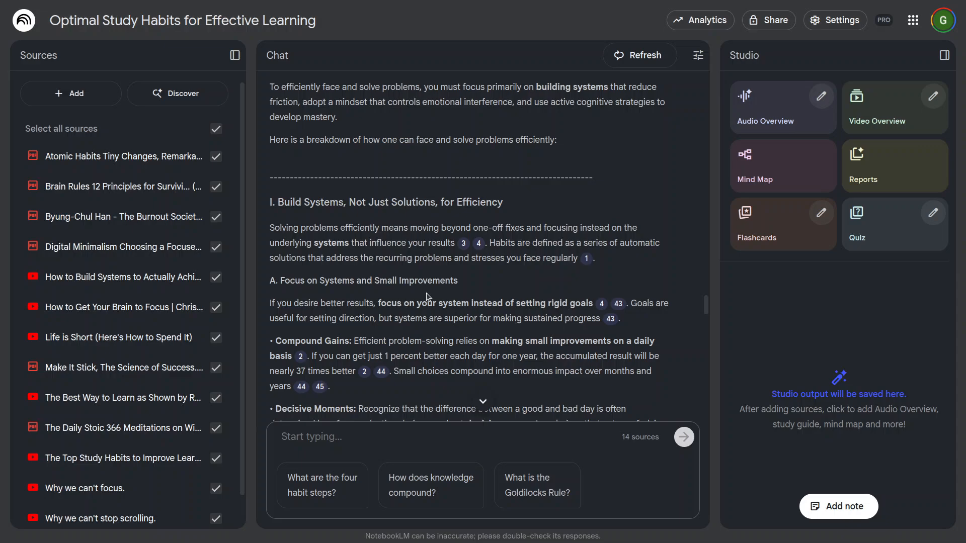
pyautogui.scroll(3, 426, 293)
pyautogui.scroll(10, 442, 328)
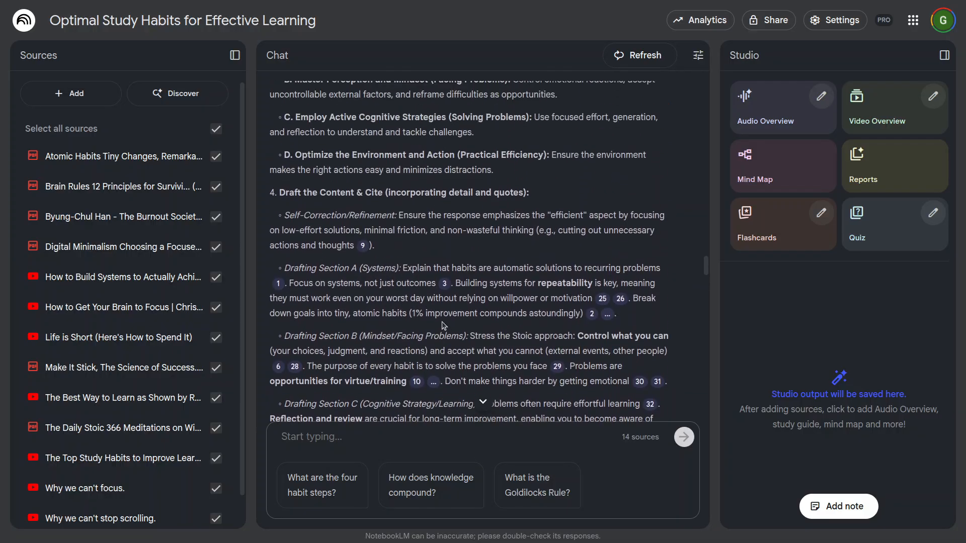
pyautogui.scroll(6, 440, 316)
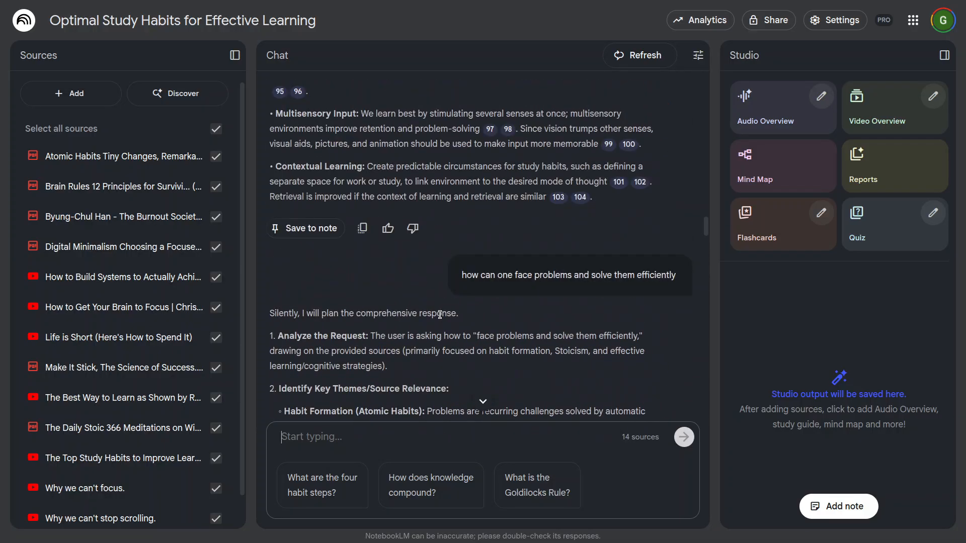
pyautogui.scroll(-1, 449, 335)
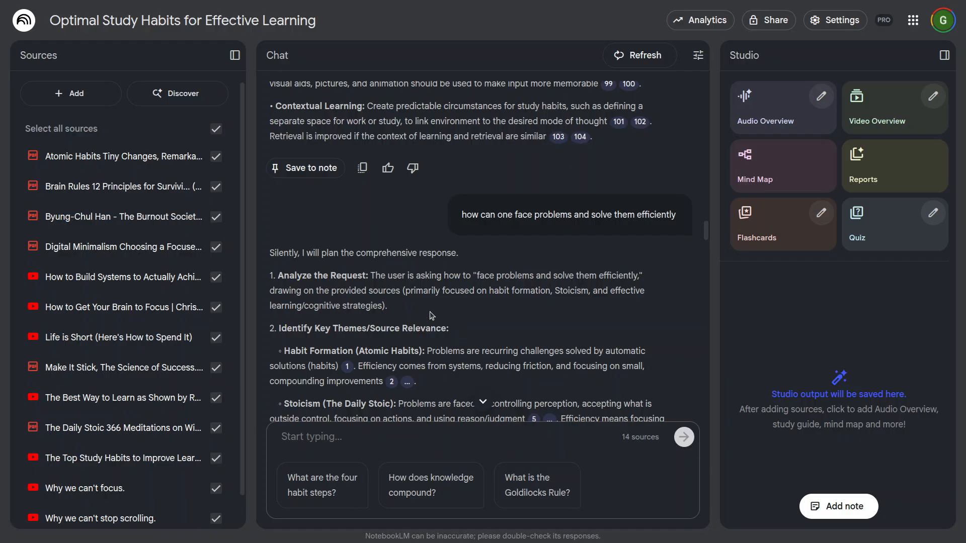
pyautogui.moveTo(321, 253); pyautogui.dragTo(443, 253)
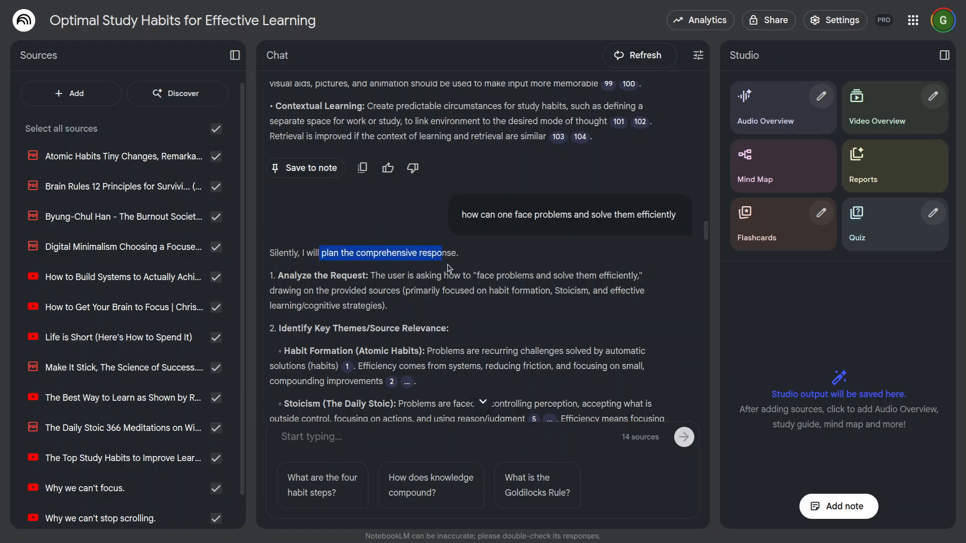
# Step: Read through the answer's planning outline and highlight the passage introducing the problem-solving breakdown
pyautogui.scroll(-1, 425, 300)
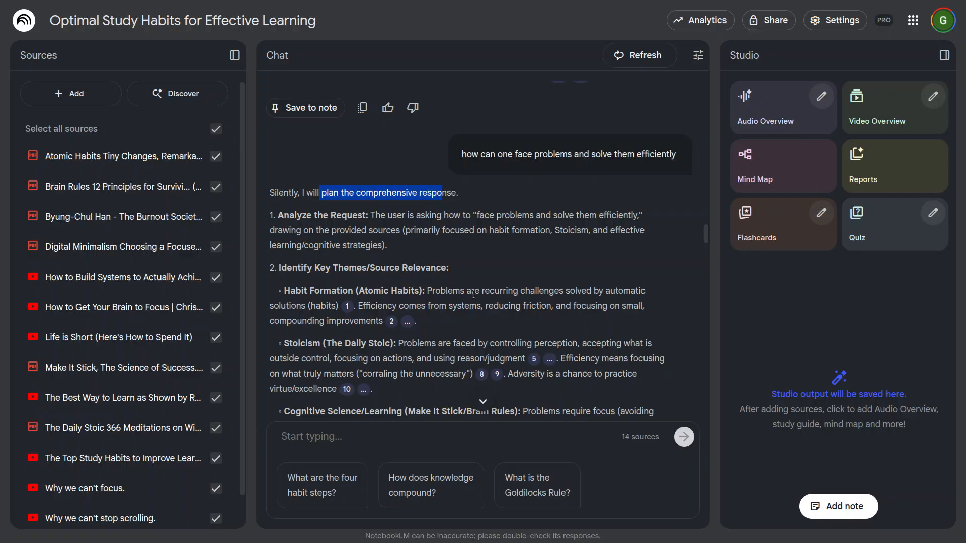
pyautogui.scroll(-1, 473, 293)
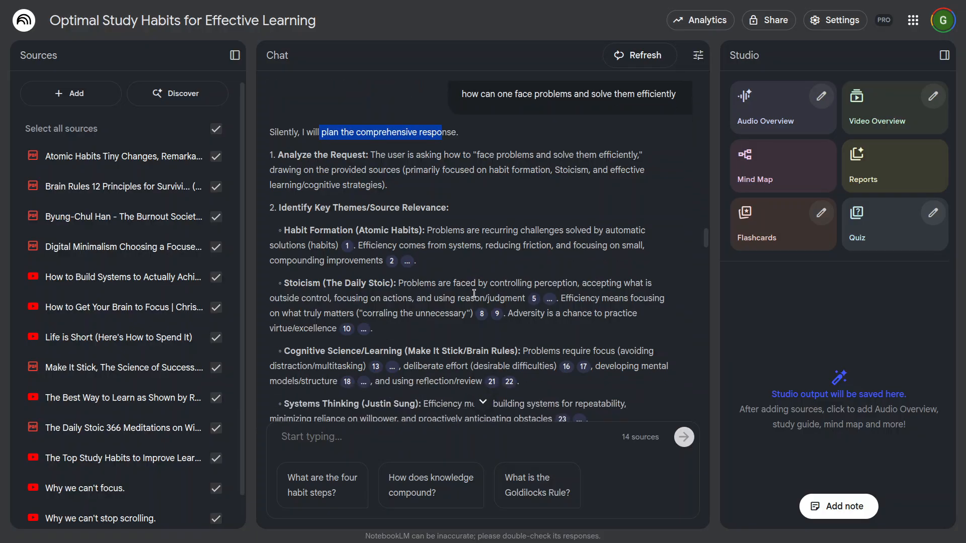
pyautogui.scroll(-7, 474, 293)
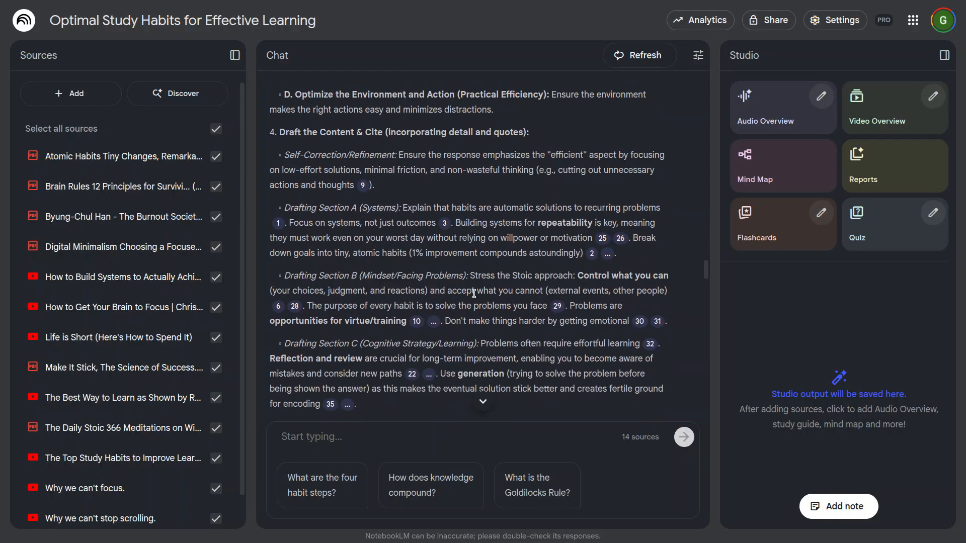
pyautogui.scroll(-10, 474, 293)
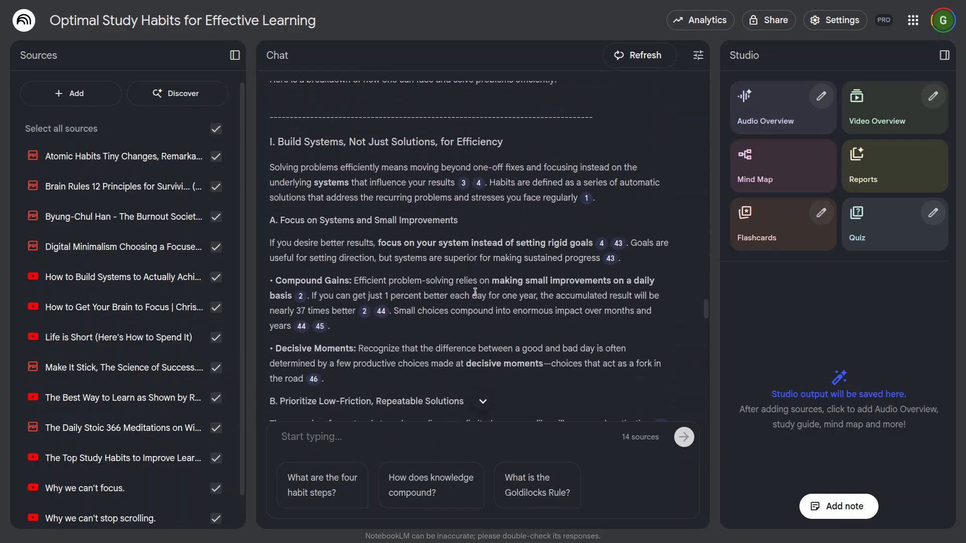
pyautogui.scroll(5, 475, 293)
pyautogui.moveTo(578, 327); pyautogui.dragTo(368, 177)
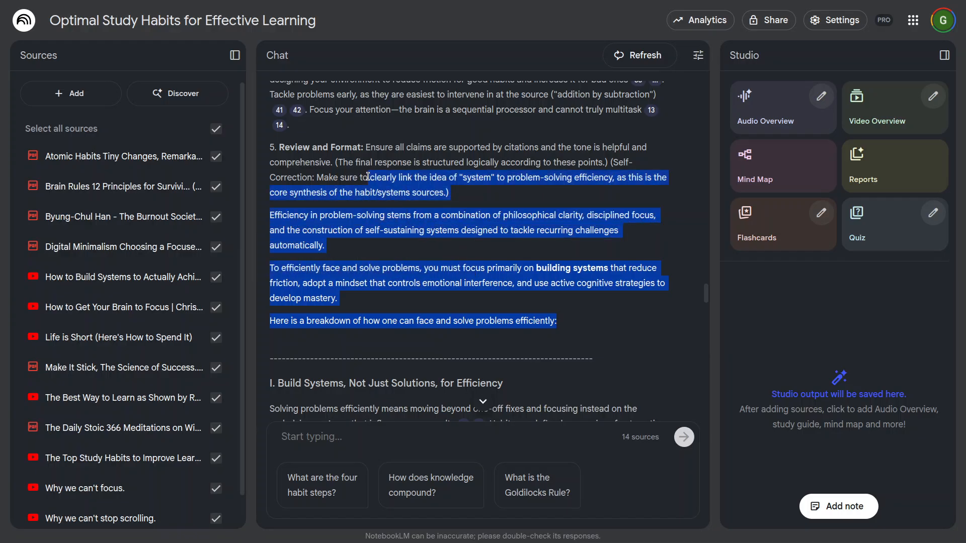
pyautogui.click(576, 342)
pyautogui.scroll(-6, 498, 387)
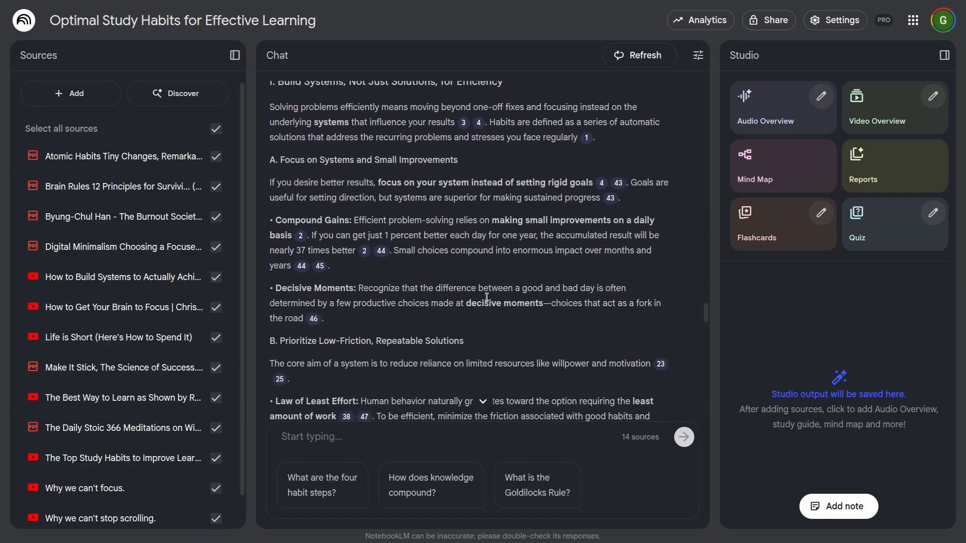
# Step: Read the opening paragraph under "I. Build Systems, Not Just Solutions, for Efficiency", highlighting its sentences along the way
pyautogui.scroll(1, 486, 297)
pyautogui.moveTo(379, 143); pyautogui.dragTo(489, 140)
pyautogui.click(509, 144)
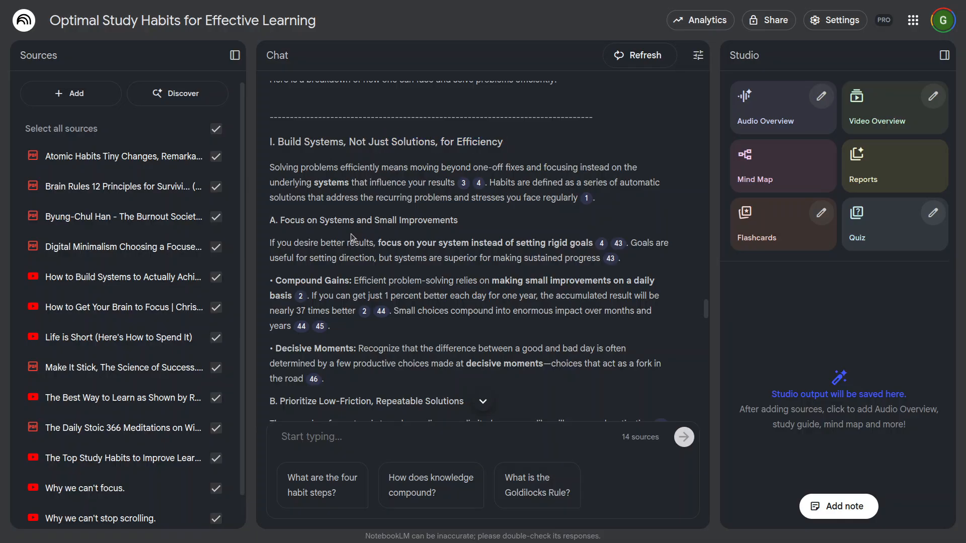
pyautogui.moveTo(346, 167); pyautogui.dragTo(587, 170)
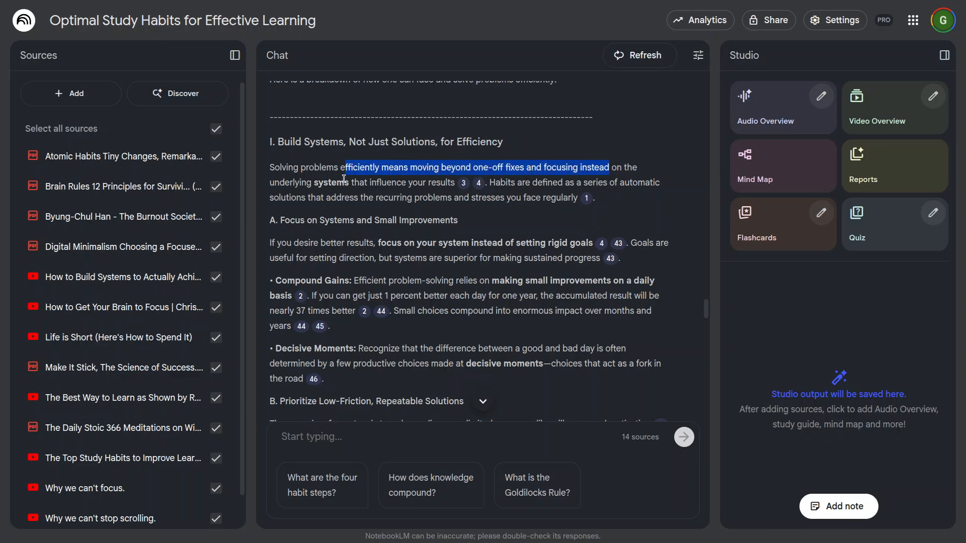
pyautogui.moveTo(307, 182); pyautogui.dragTo(638, 182)
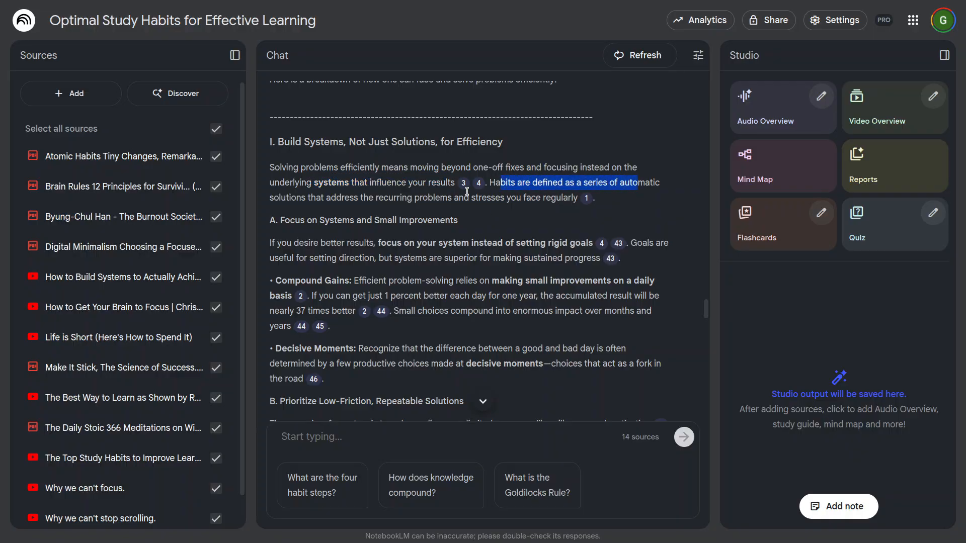
pyautogui.moveTo(316, 197); pyautogui.dragTo(556, 197)
pyautogui.click(503, 222)
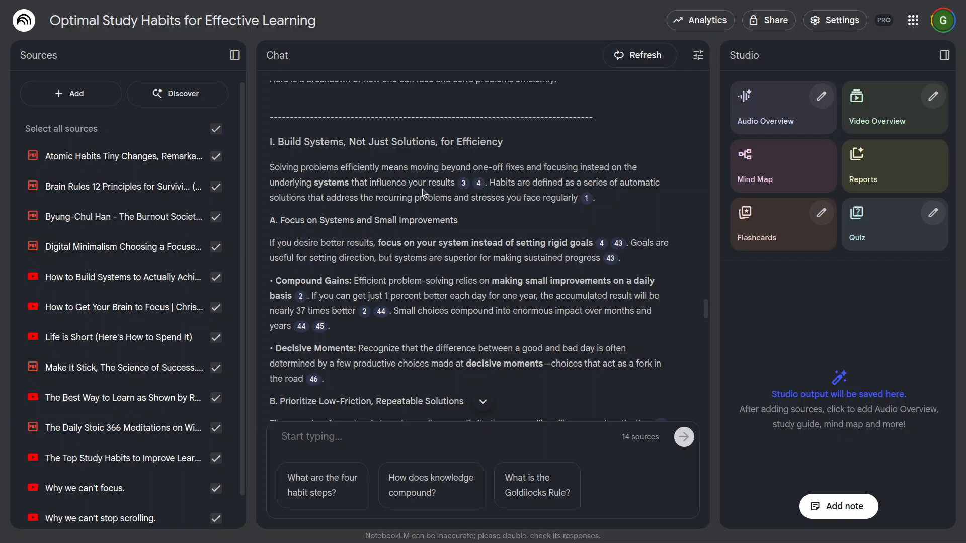
# Step: Preview the source passages behind citations 3, 4 and 1 in the "Build Systems" opening paragraph
pyautogui.moveTo(463, 184)
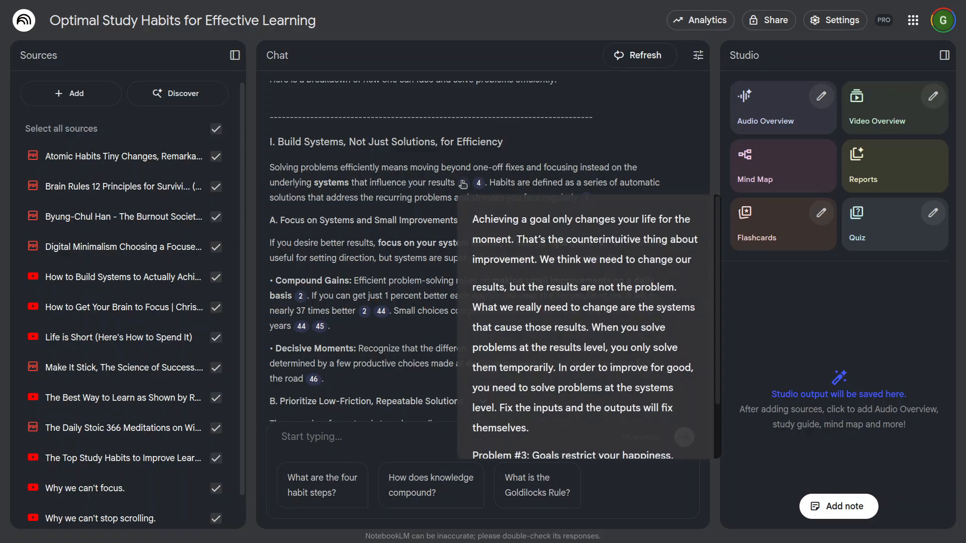
pyautogui.scroll(-2, 522, 329)
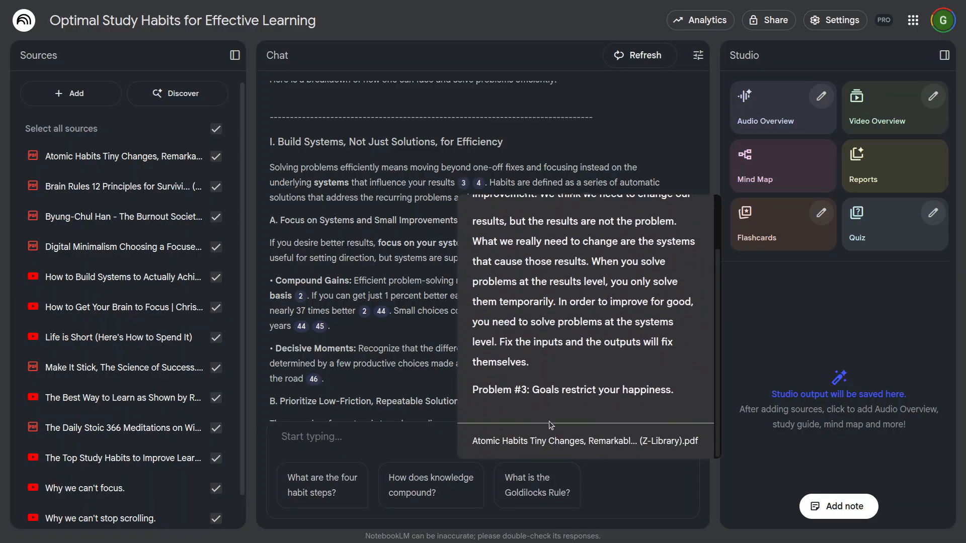
pyautogui.scroll(-2, 561, 368)
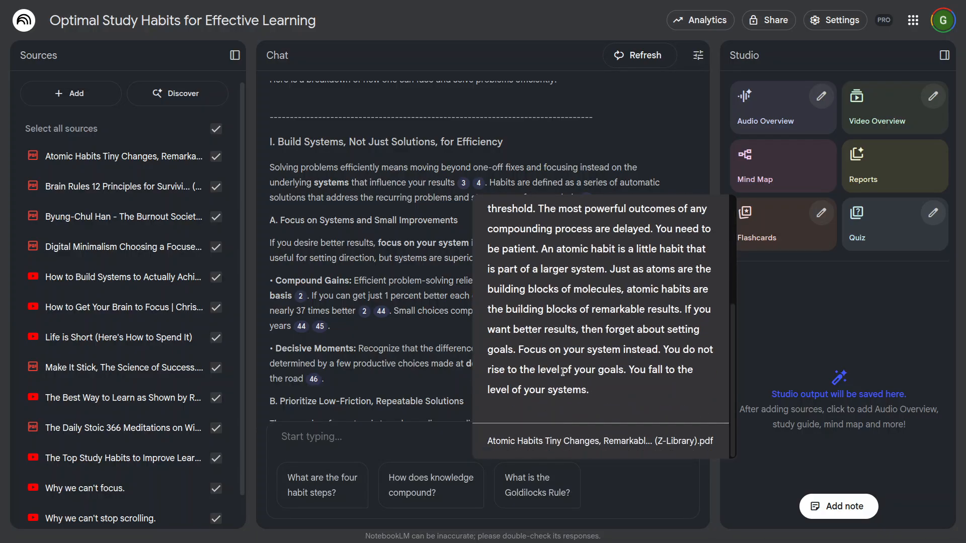
pyautogui.moveTo(587, 199)
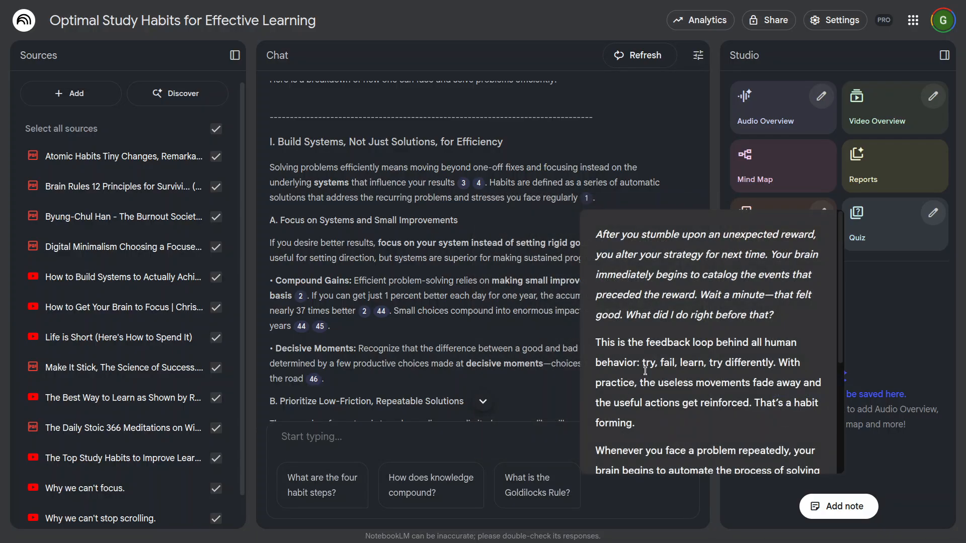
pyautogui.scroll(-3, 650, 386)
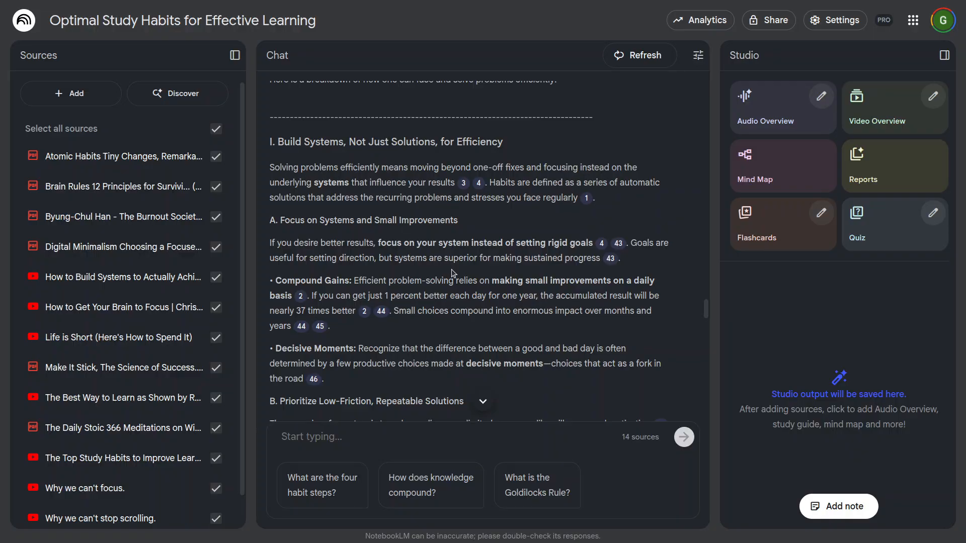
# Step: Skim the rest of the answer from the systems section to "IV. The Path to Mastery: Continuous Improvement"
pyautogui.scroll(-4, 452, 273)
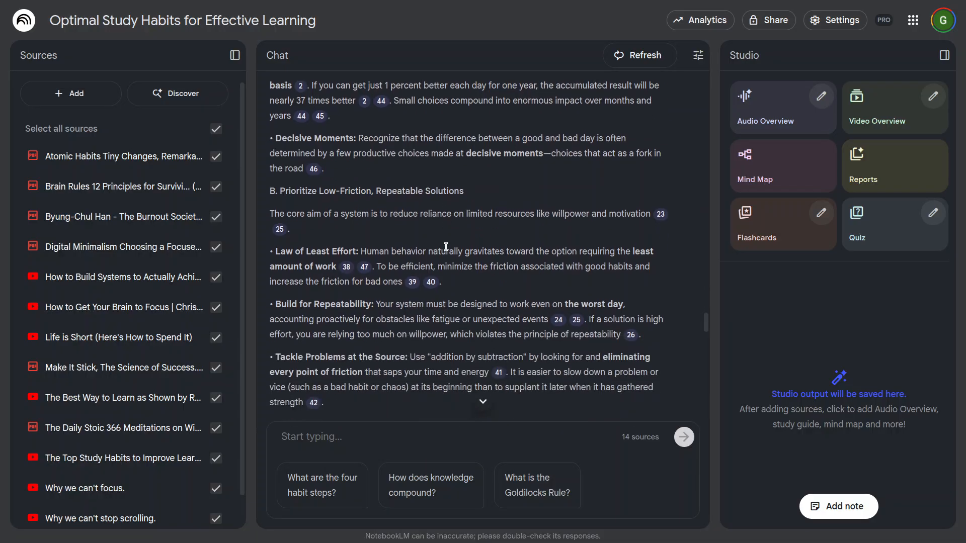
pyautogui.scroll(-7, 446, 246)
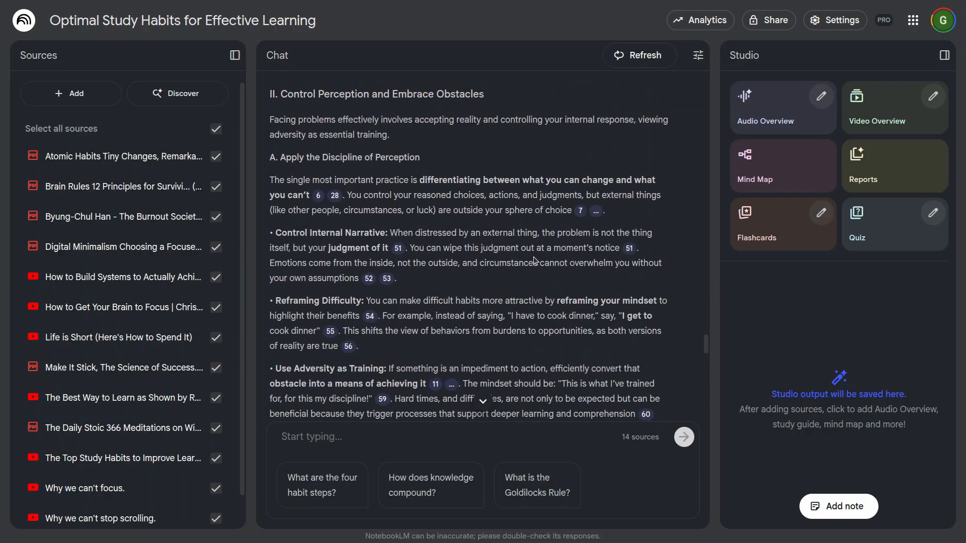
pyautogui.scroll(-7, 534, 260)
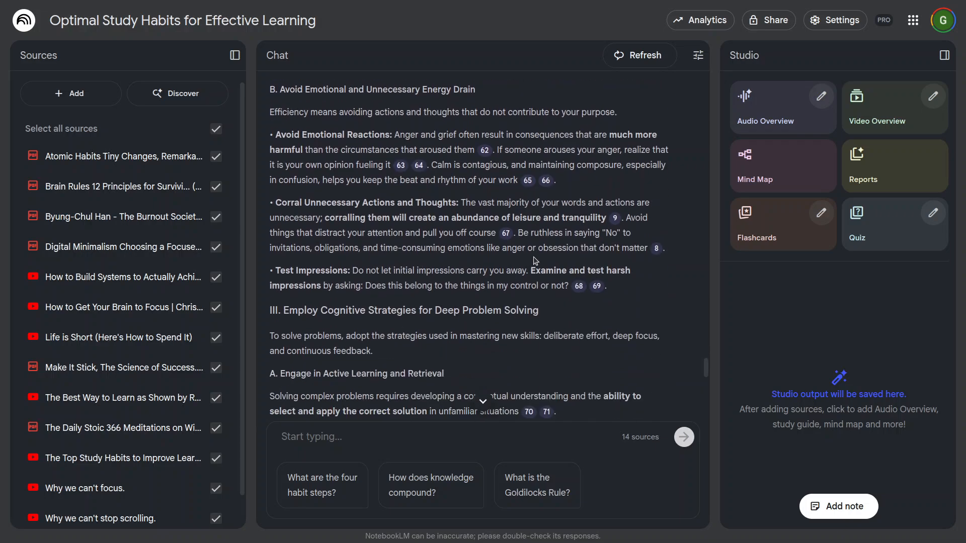
pyautogui.scroll(-4, 533, 256)
pyautogui.scroll(-5, 533, 257)
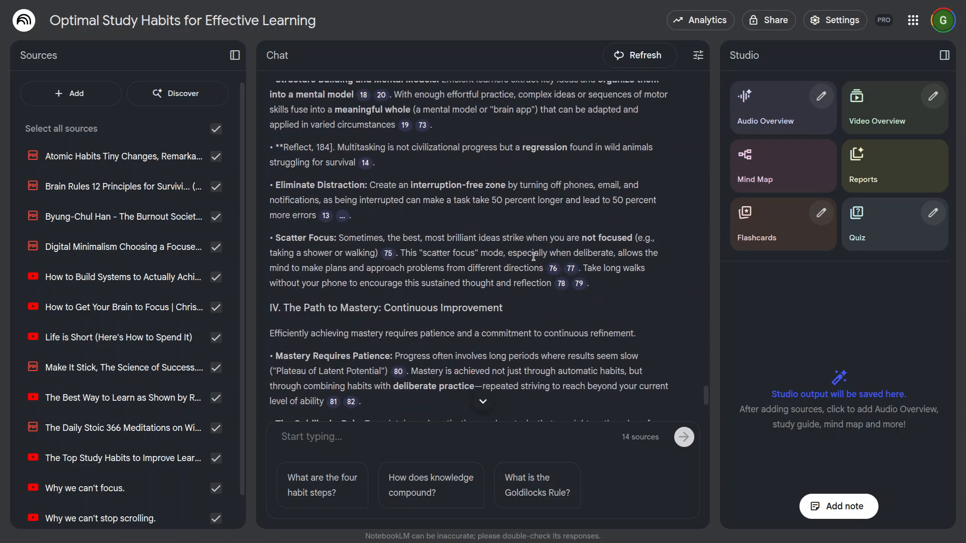
pyautogui.scroll(-4, 533, 257)
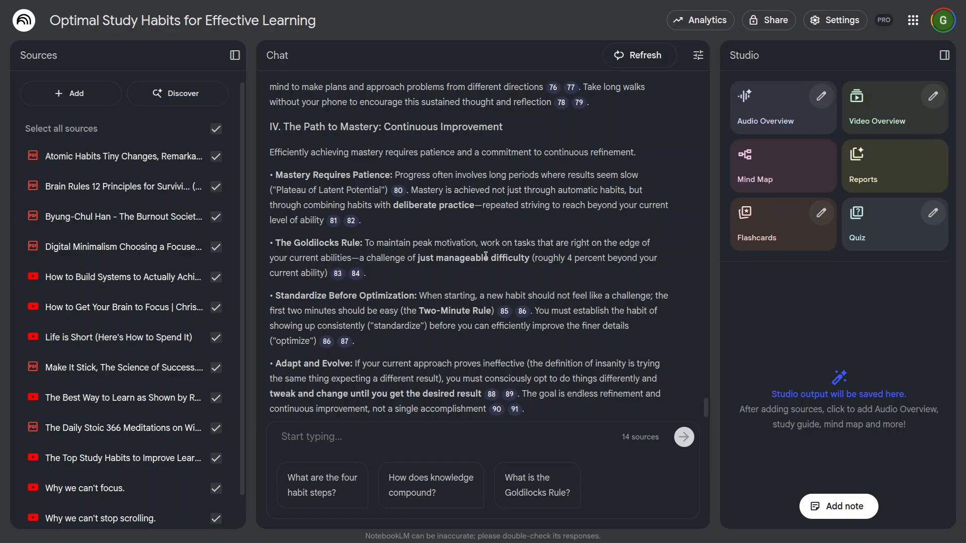
# Step: Preview the source passage behind citation 80 in the "Mastery Requires Patience" point and check the answer's remaining points
pyautogui.moveTo(399, 193)
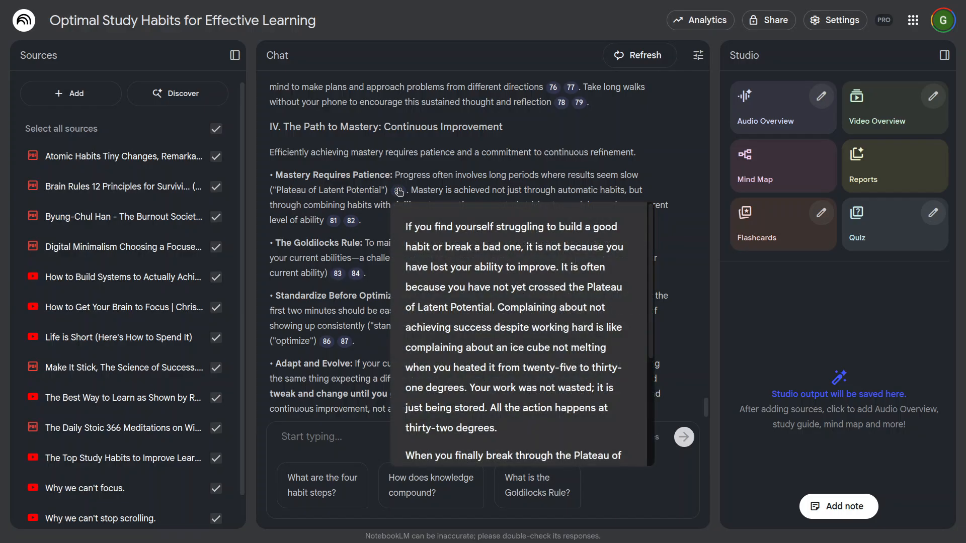
pyautogui.scroll(-4, 454, 315)
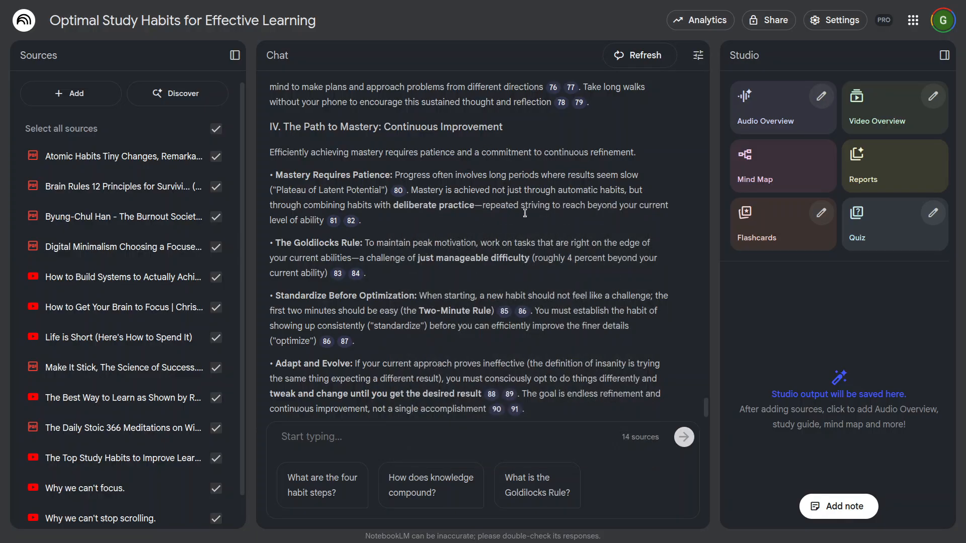
pyautogui.scroll(-1, 503, 252)
pyautogui.moveTo(504, 265)
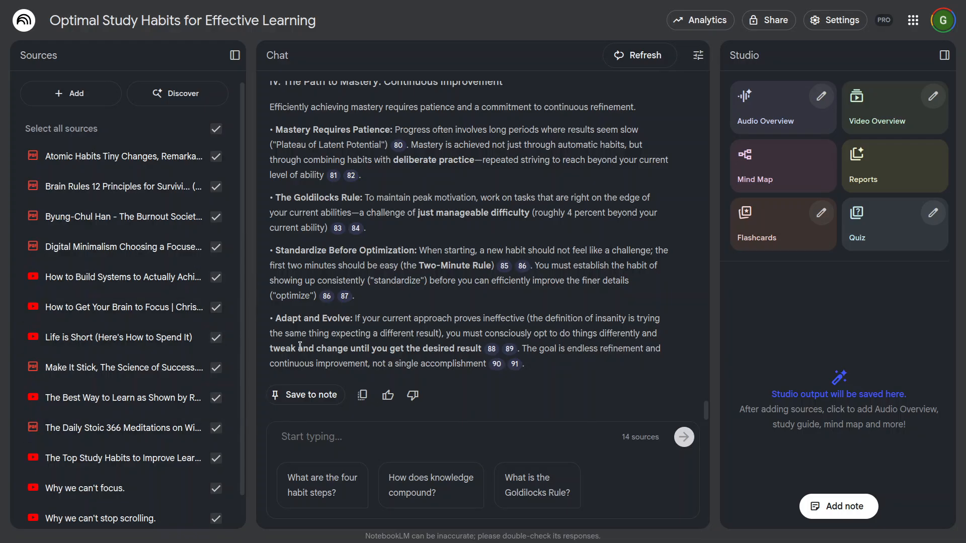
# Step: Deselect every source except the Burnout Society, Digital Minimalism and Daily Stoic PDFs, and place the cursor in the chat's question box
pyautogui.scroll(-1, 162, 353)
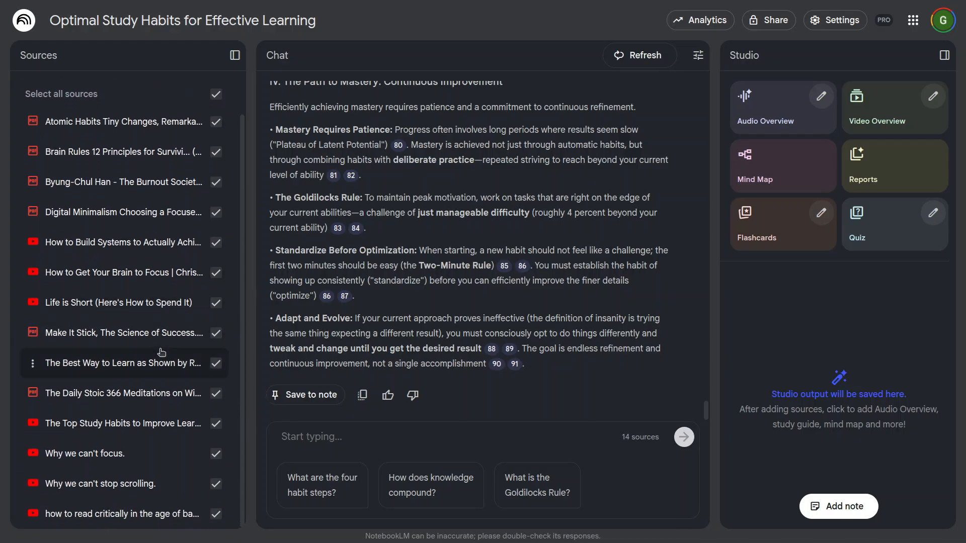
pyautogui.click(216, 516)
pyautogui.click(216, 484)
pyautogui.click(216, 453)
pyautogui.click(216, 424)
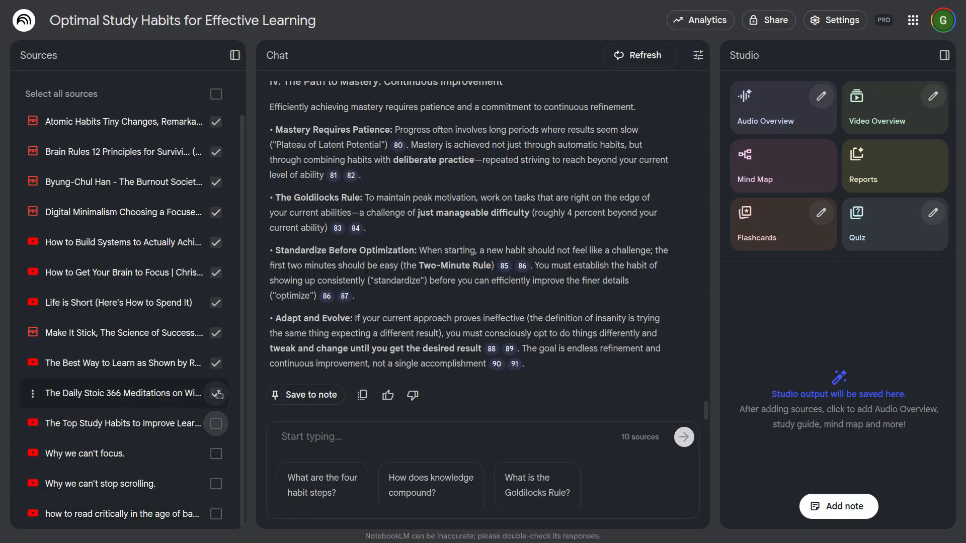
pyautogui.click(217, 364)
pyautogui.click(217, 333)
pyautogui.click(216, 303)
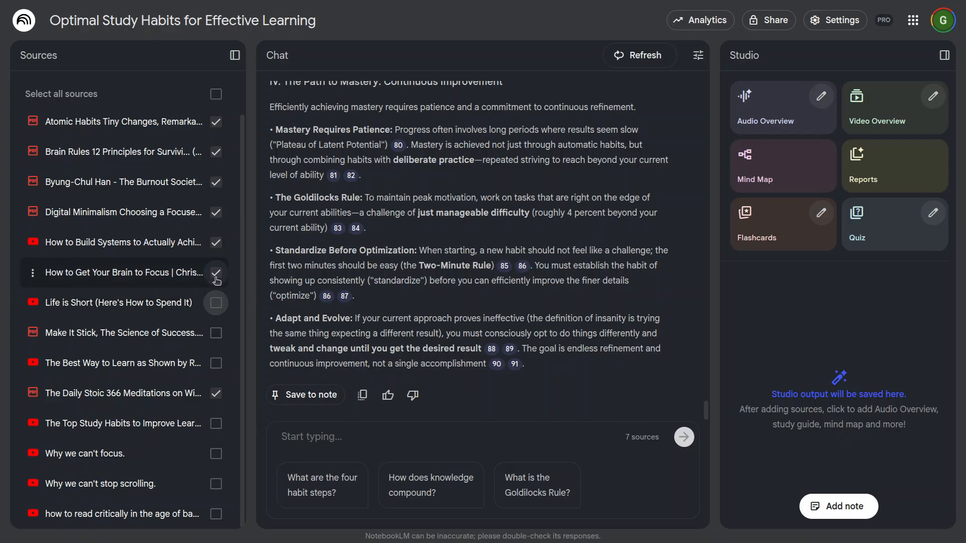
pyautogui.click(217, 273)
pyautogui.click(217, 249)
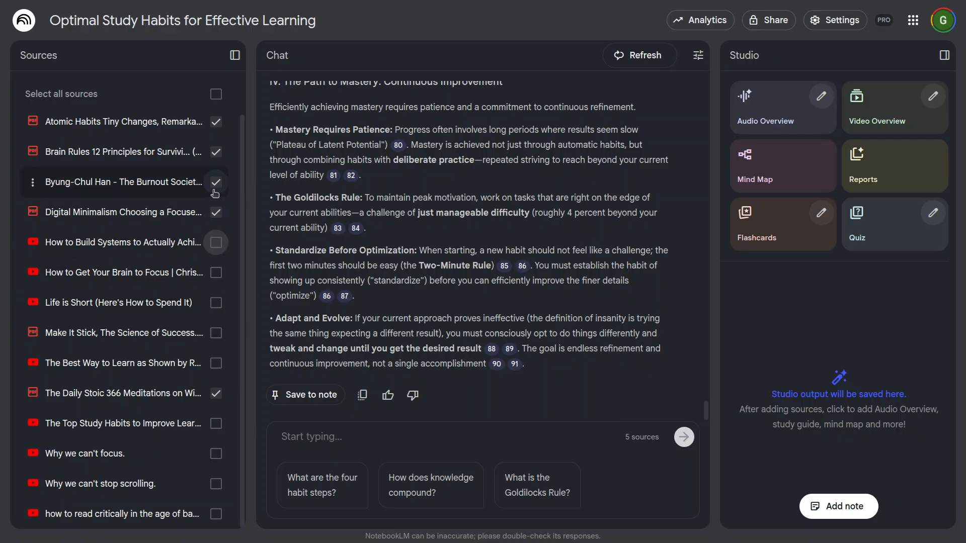
pyautogui.click(216, 152)
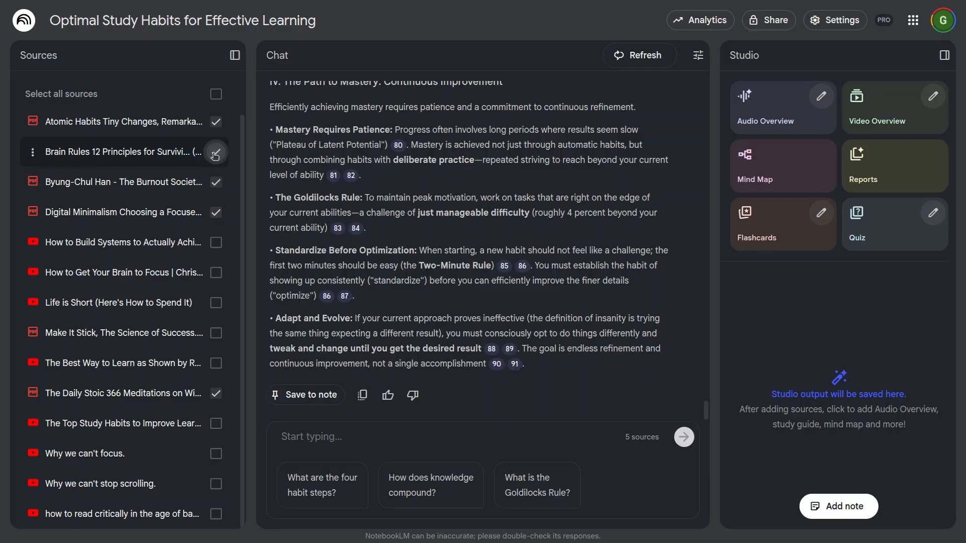
pyautogui.click(216, 121)
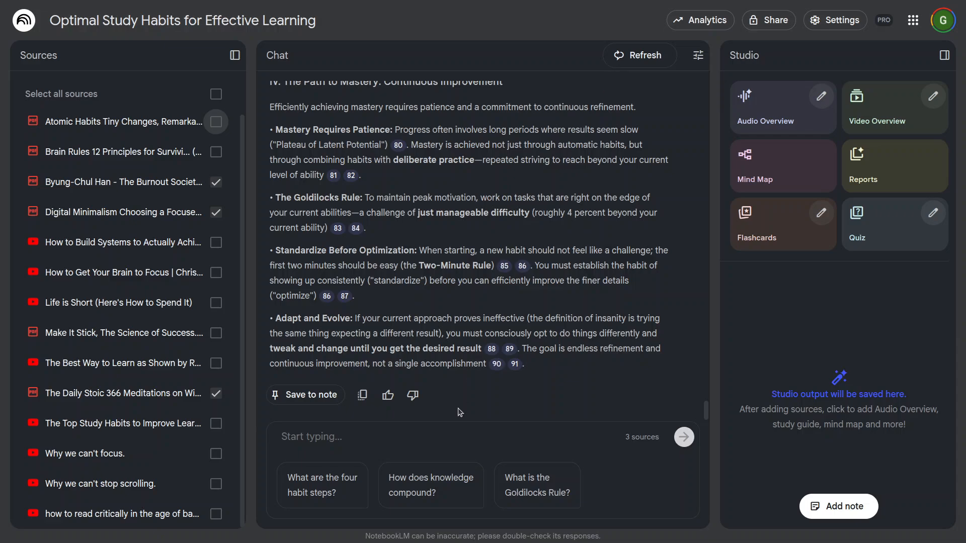
pyautogui.click(457, 437)
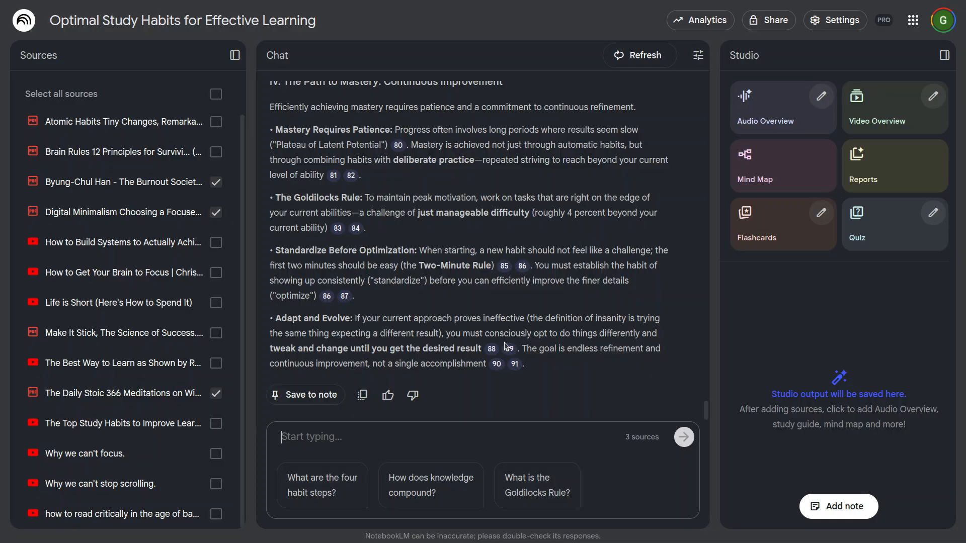
# Step: Ask the chat "is it a good to live now" using only the three selected sources
pyautogui.write('is it a goot')
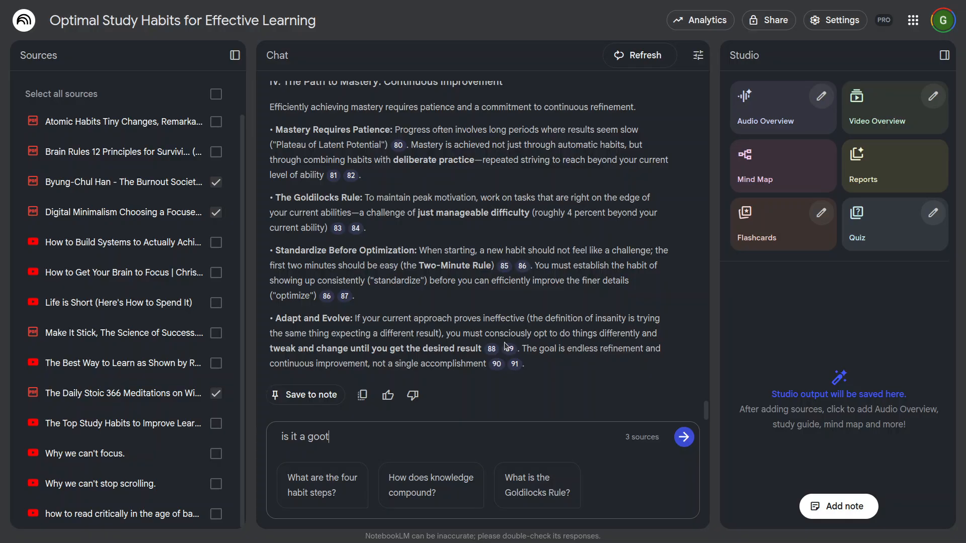
pyautogui.write('now')
pyautogui.press('Return')
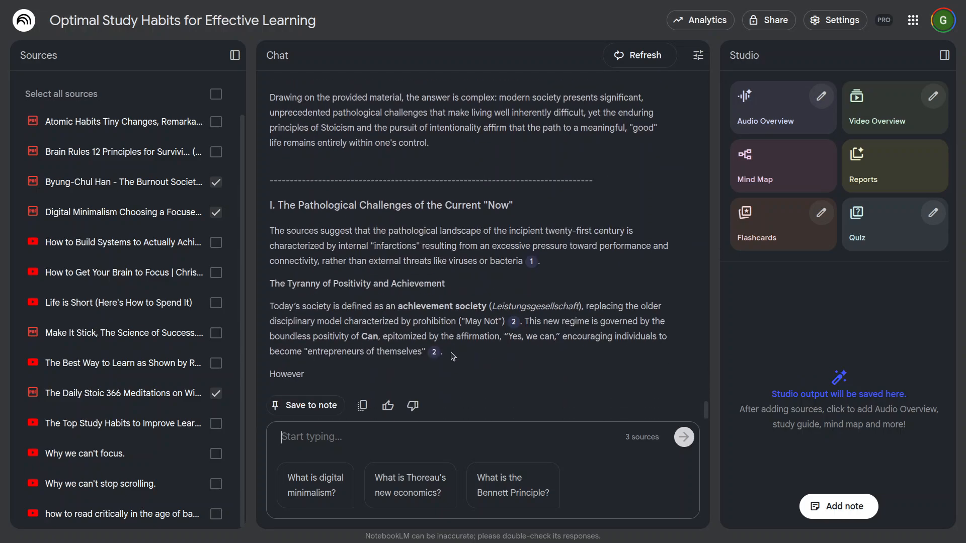
# Step: Read the opening paragraph of the new answer, highlighting its phrases about philosophical struggle, unique pressures and a truly satisfying existence
pyautogui.scroll(3, 486, 365)
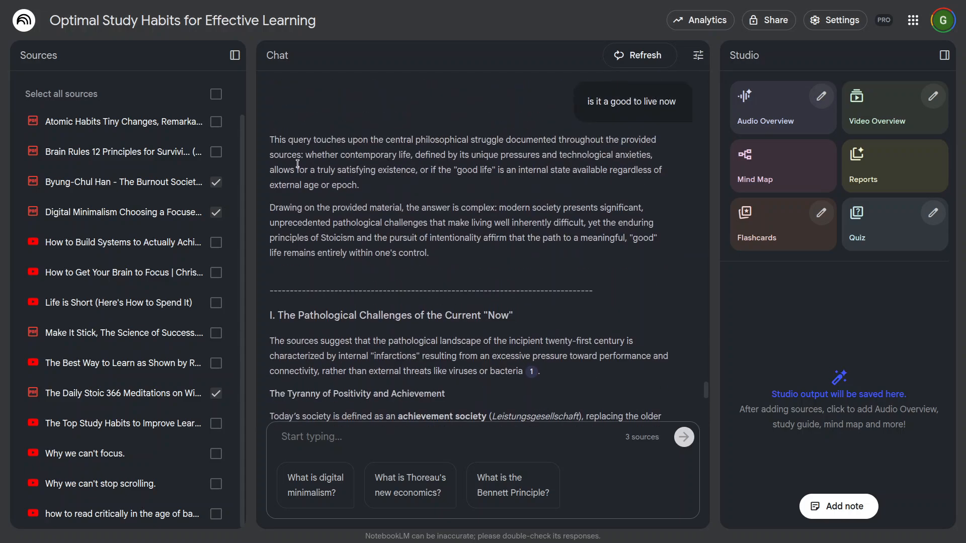
pyautogui.moveTo(347, 139); pyautogui.dragTo(628, 140)
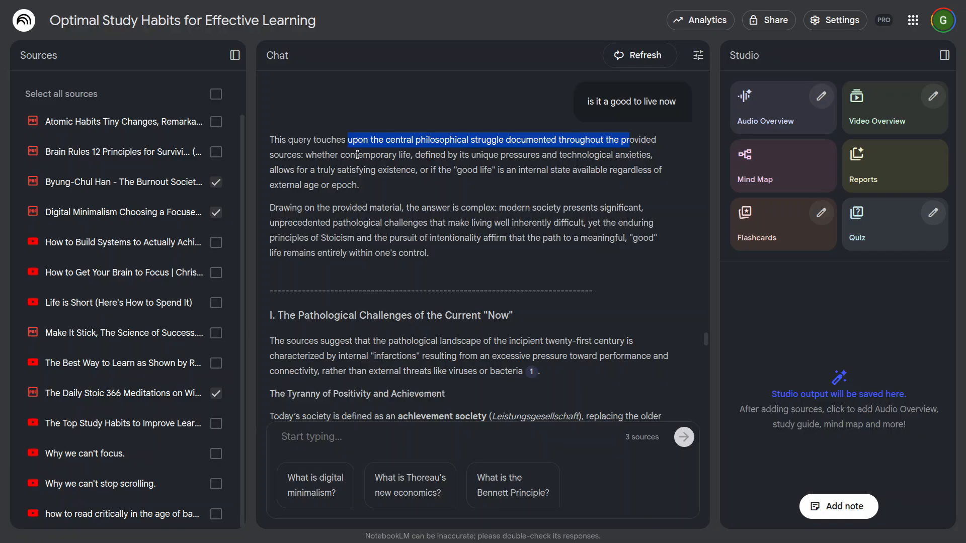
pyautogui.moveTo(379, 155); pyautogui.dragTo(600, 156)
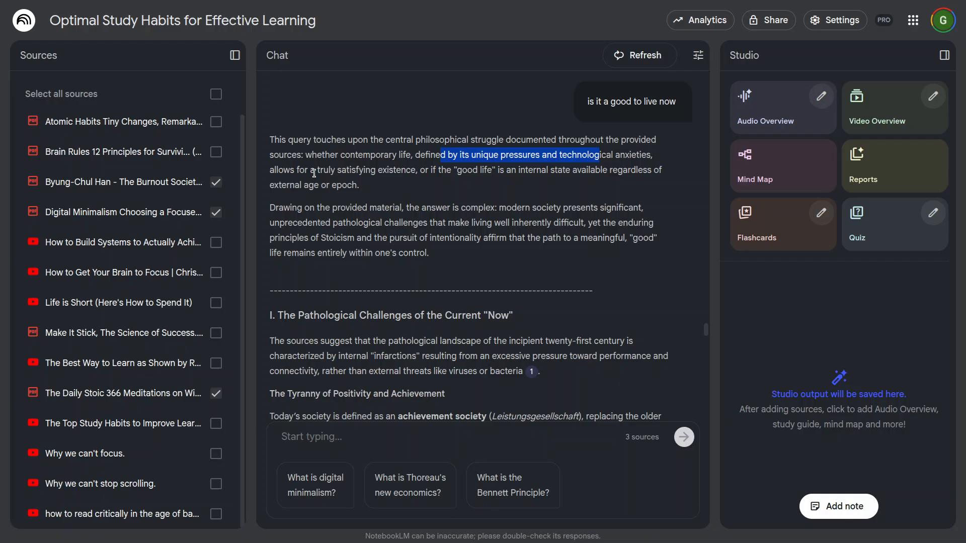
pyautogui.moveTo(314, 171); pyautogui.dragTo(431, 172)
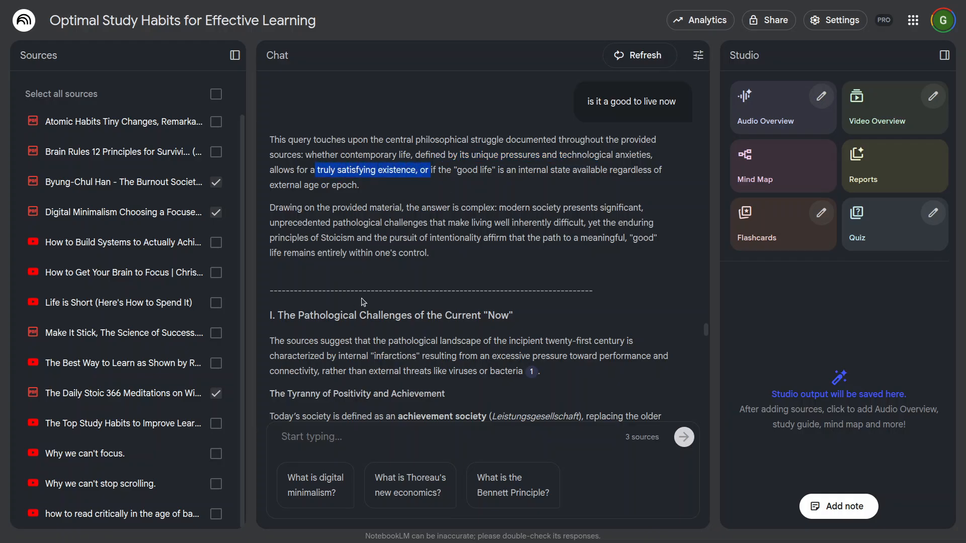
# Step: Examine the section "I. The Pathological Challenges of the Current 'Now'", highlighting its headings and the "Neuronal Illnesses" and "Hyperactivity and Fleetingness" points
pyautogui.scroll(-4, 365, 302)
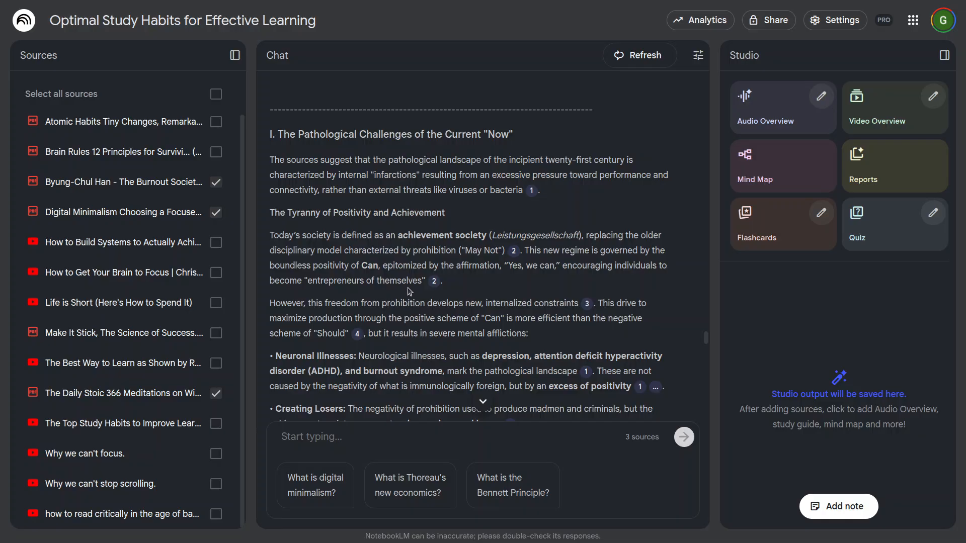
pyautogui.moveTo(313, 133); pyautogui.dragTo(506, 130)
pyautogui.moveTo(271, 212); pyautogui.dragTo(457, 221)
pyautogui.scroll(-3, 446, 308)
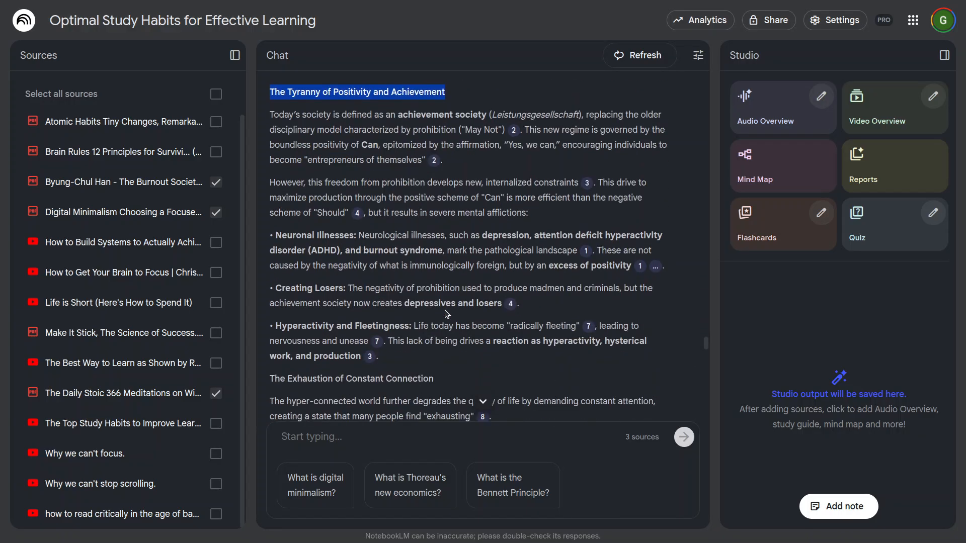
pyautogui.moveTo(307, 237); pyautogui.dragTo(365, 242)
pyautogui.click(298, 286)
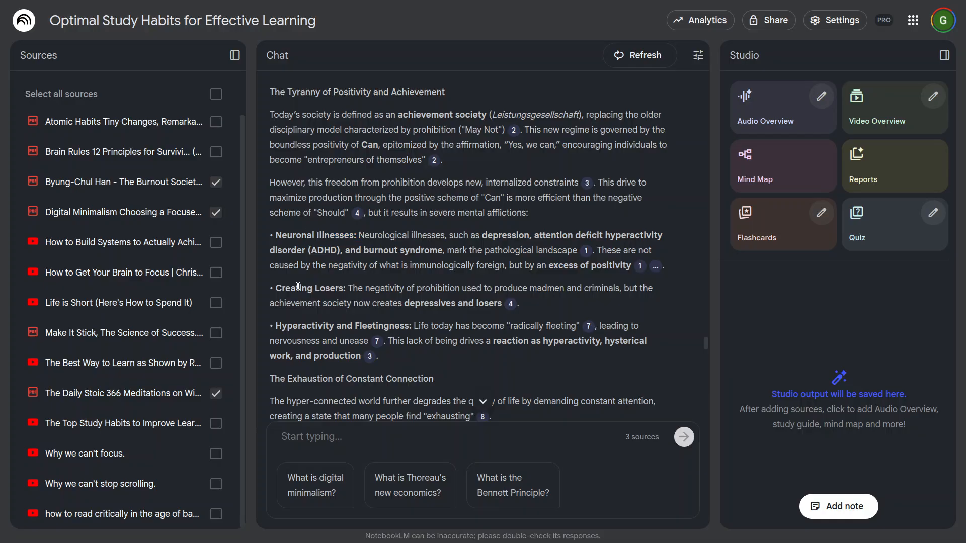
pyautogui.scroll(-3, 363, 289)
pyautogui.moveTo(342, 210); pyautogui.dragTo(389, 207)
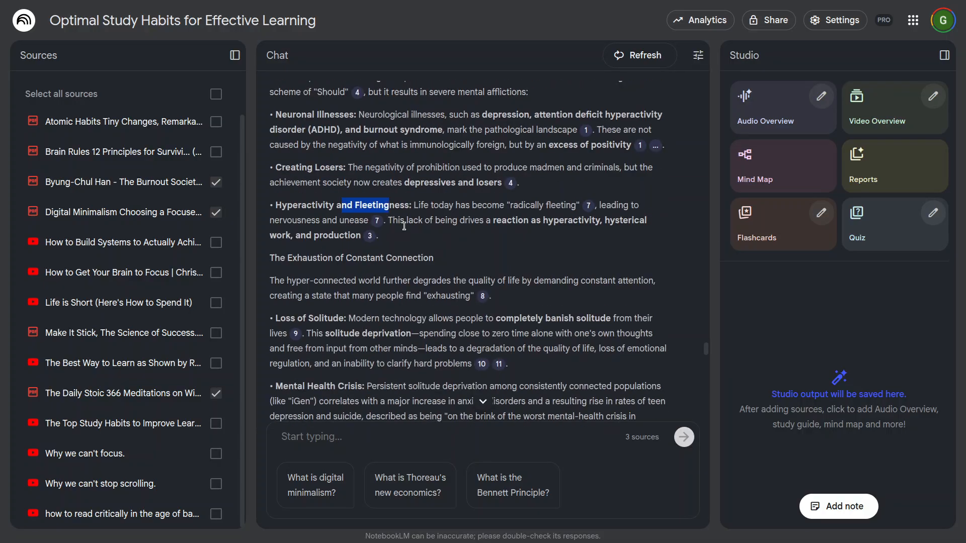
# Step: Skim the answer from "The Exhaustion of Constant Connection" to its end, highlighting the heading "The Enduring Affirmation of the Good Life"
pyautogui.scroll(-3, 440, 329)
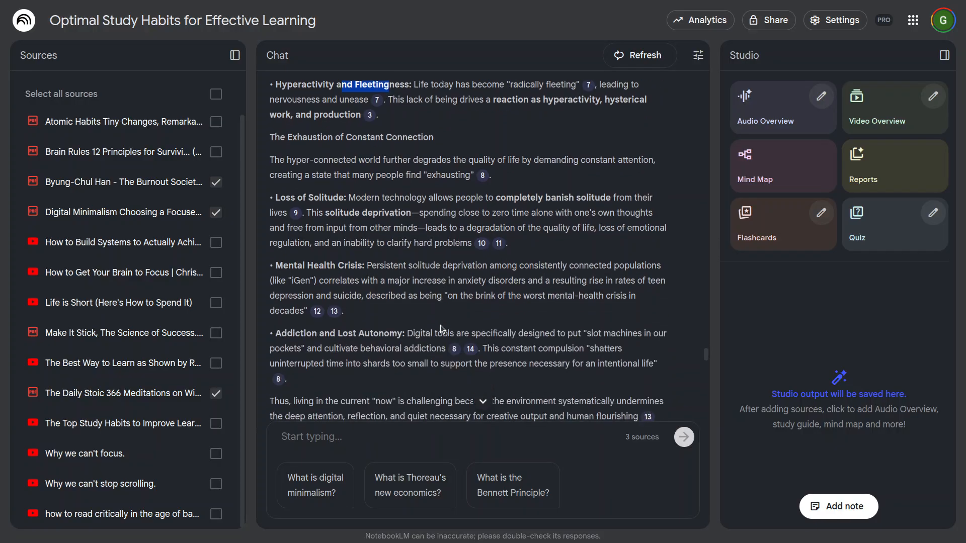
pyautogui.scroll(-2, 348, 278)
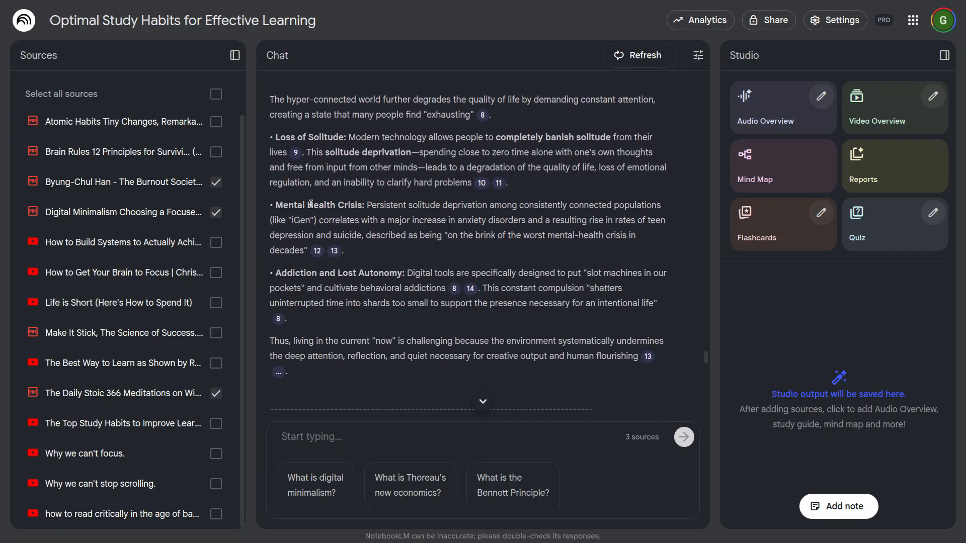
pyautogui.scroll(-5, 419, 271)
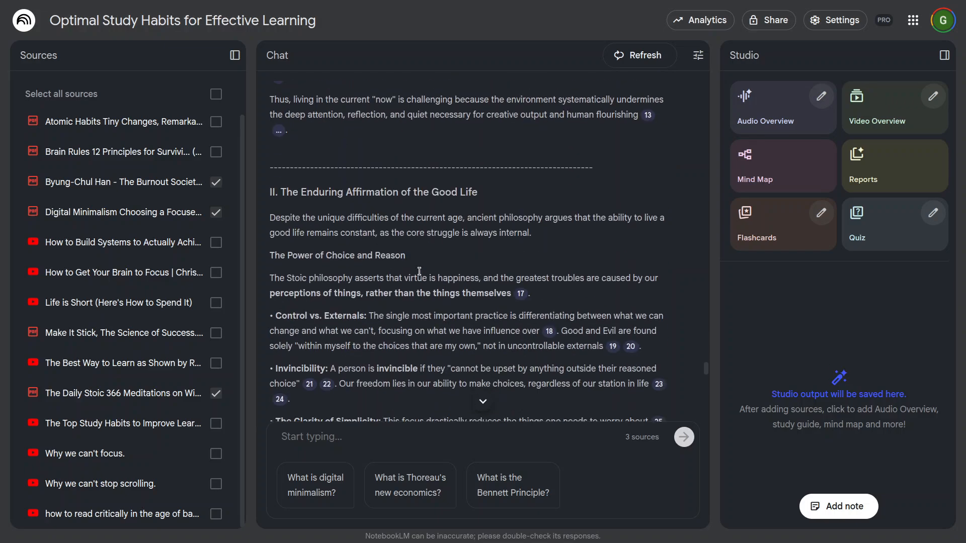
pyautogui.moveTo(286, 194); pyautogui.dragTo(456, 193)
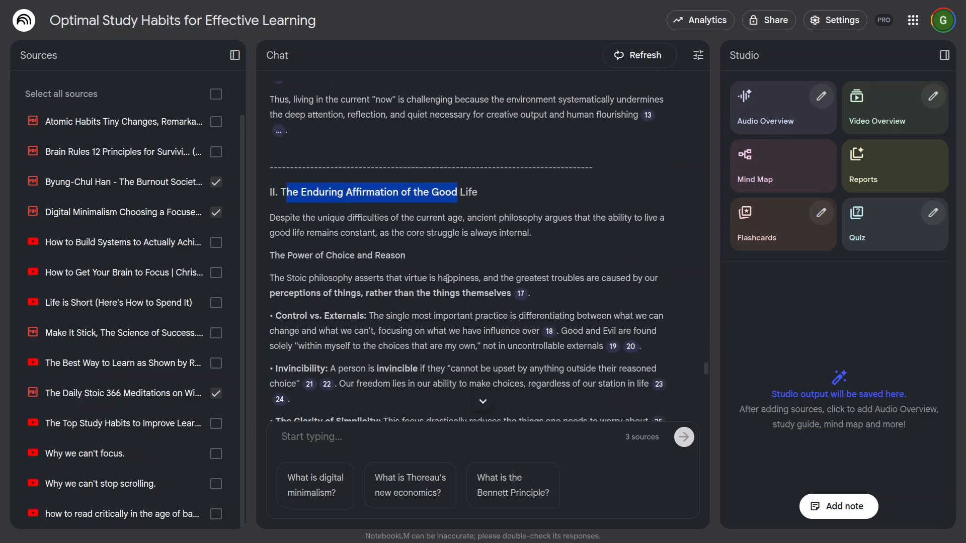
pyautogui.scroll(-3, 447, 279)
pyautogui.scroll(-6, 447, 279)
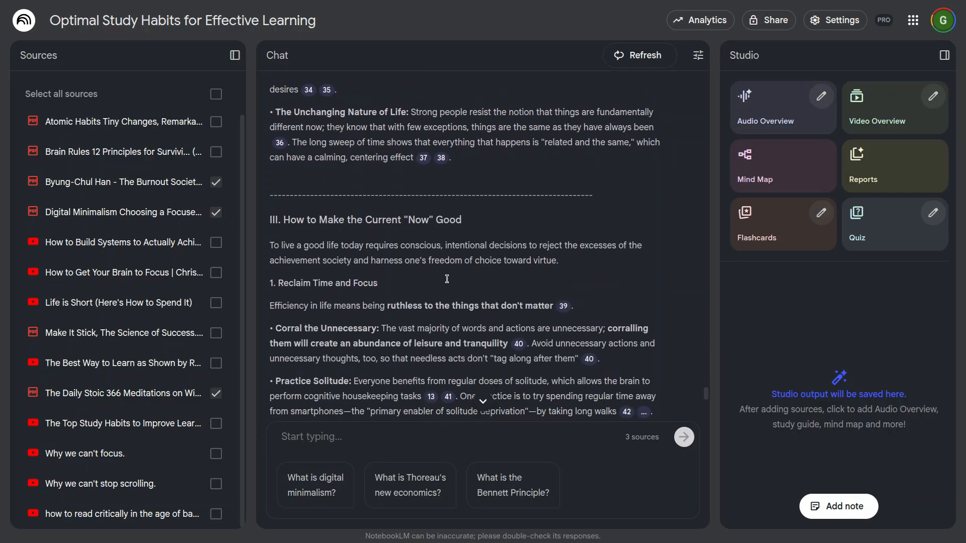
pyautogui.scroll(-1, 449, 283)
pyautogui.scroll(-6, 445, 212)
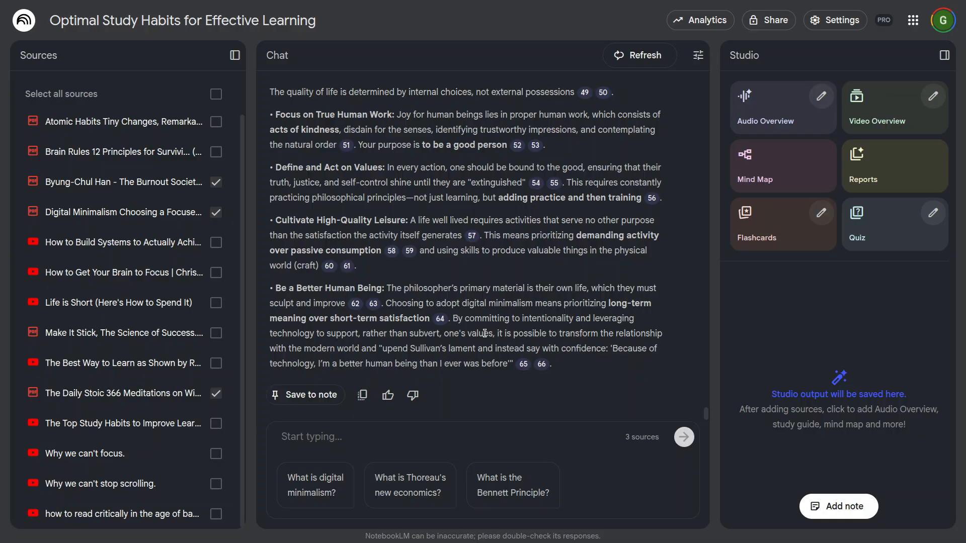
# Step: Preview the source passages behind citation 63 in "Be a Better Human Being" and citations 13 and 42 in "Practice Solitude"
pyautogui.moveTo(375, 307)
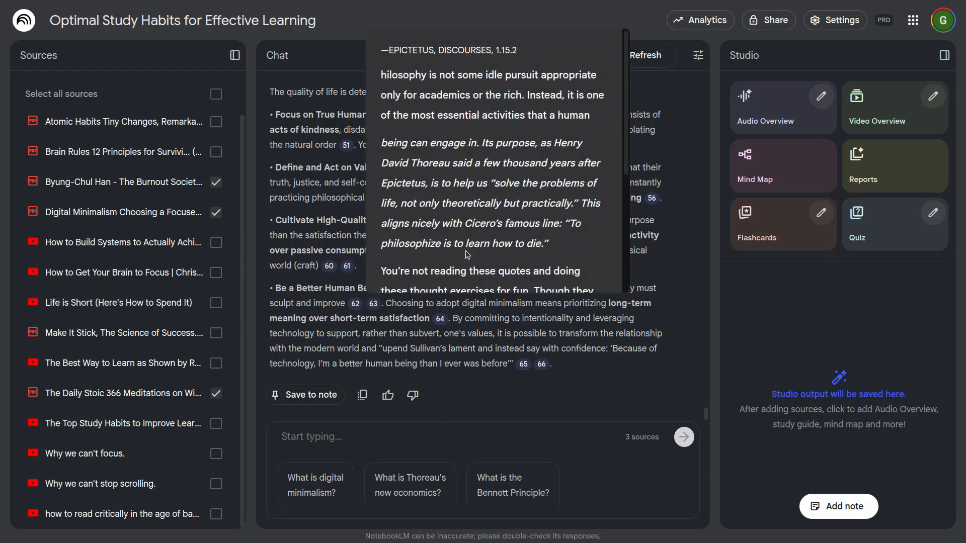
pyautogui.scroll(-3, 467, 254)
pyautogui.scroll(6, 344, 153)
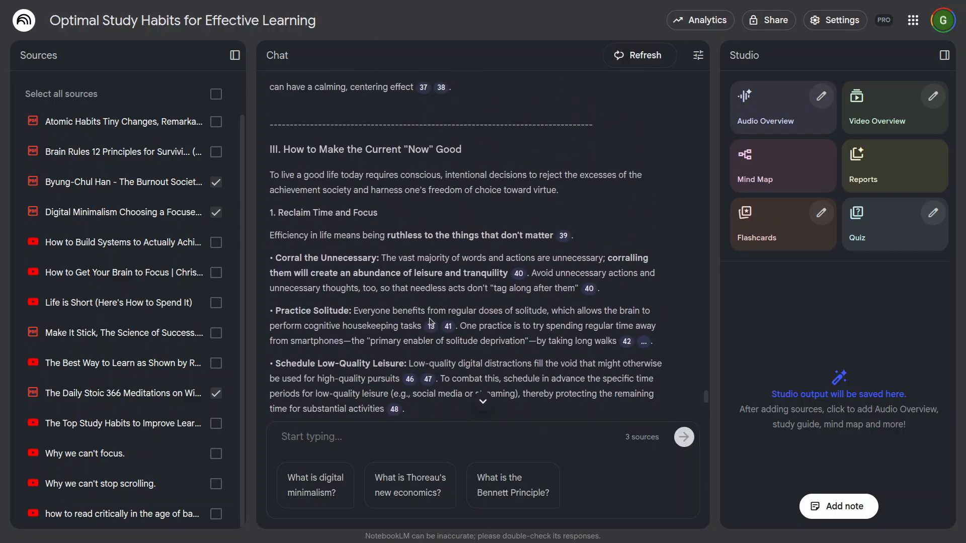
pyautogui.moveTo(431, 324)
pyautogui.scroll(-3, 471, 304)
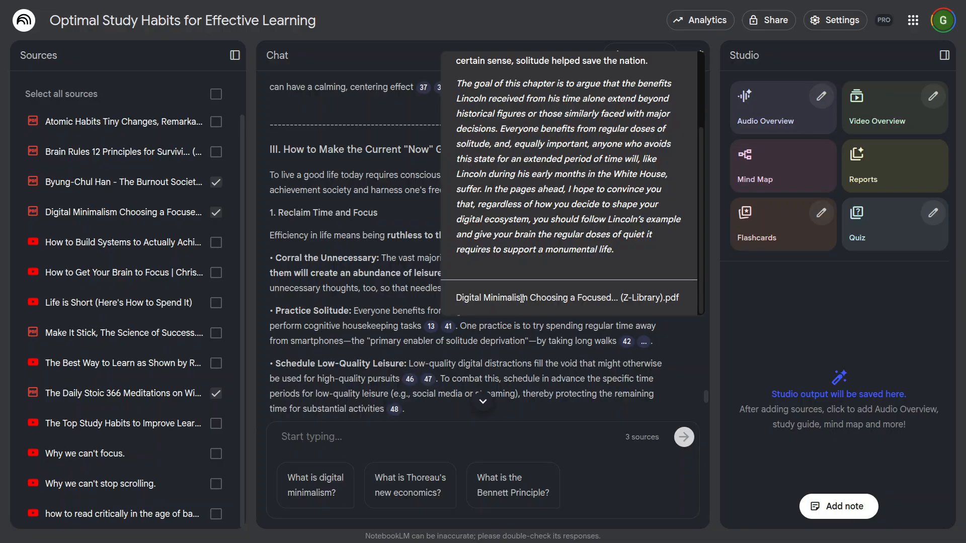
pyautogui.moveTo(627, 342)
pyautogui.scroll(-3, 693, 273)
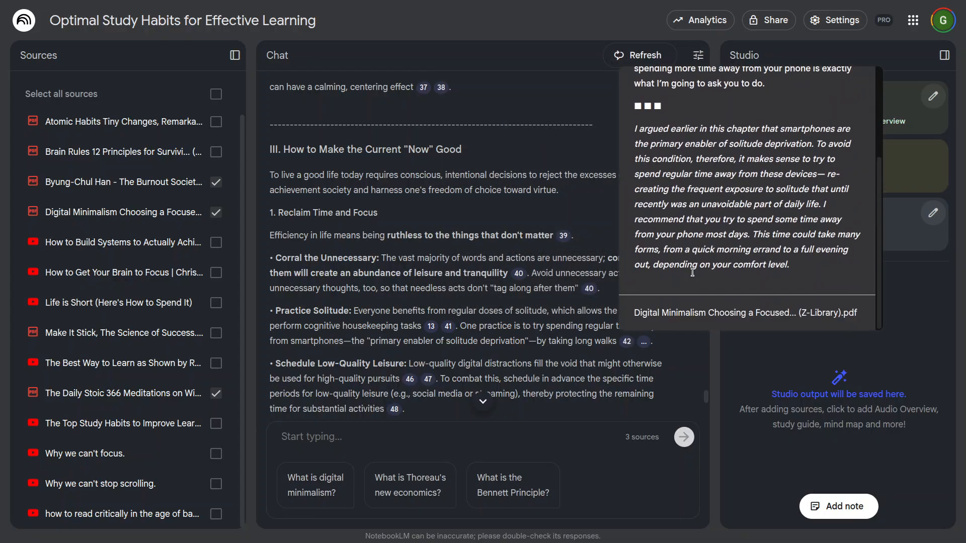
# Step: Preview the source passages behind citation 48 in "Schedule Low-Quality Leisure" and citation 55 in "Define and Act on Values"
pyautogui.scroll(-3, 483, 252)
pyautogui.moveTo(394, 228)
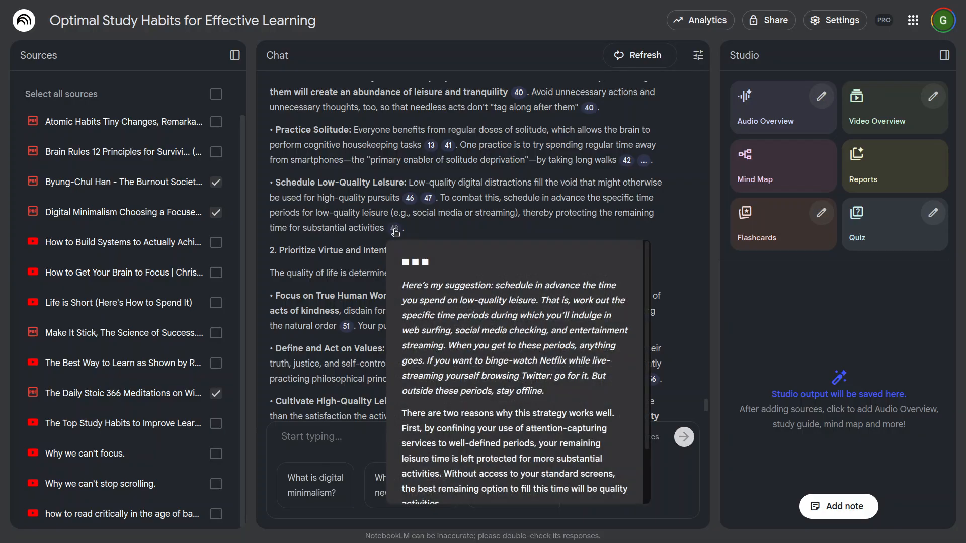
pyautogui.scroll(-2, 455, 423)
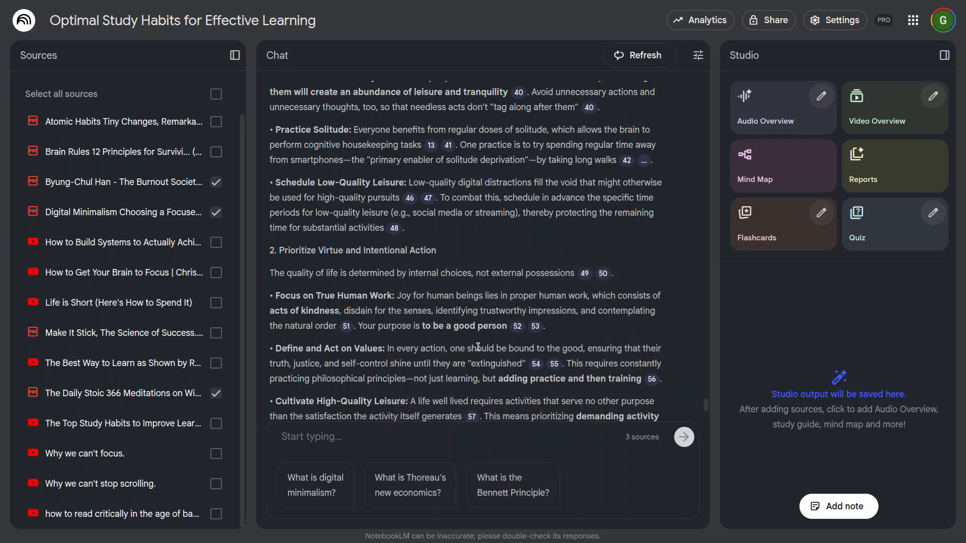
pyautogui.moveTo(557, 366)
pyautogui.scroll(-3, 611, 312)
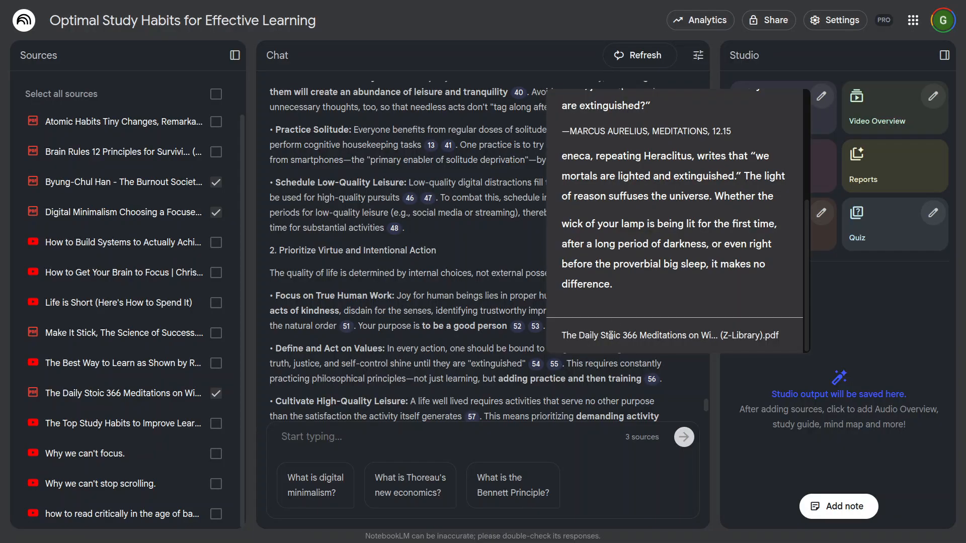
# Step: Look over the whole answer once more, going back to the question and returning to the closing "Be a Better Human Being" point
pyautogui.scroll(-3, 436, 381)
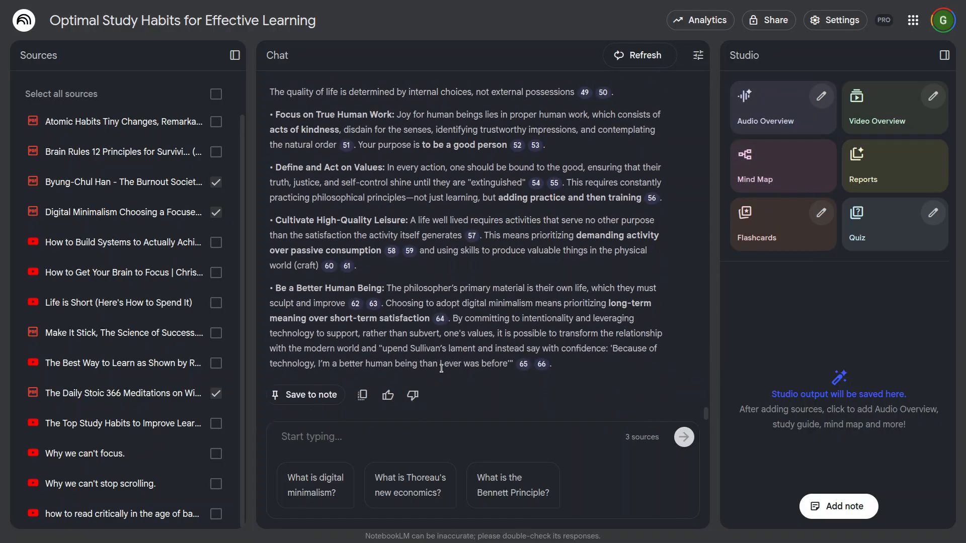
pyautogui.scroll(15, 442, 368)
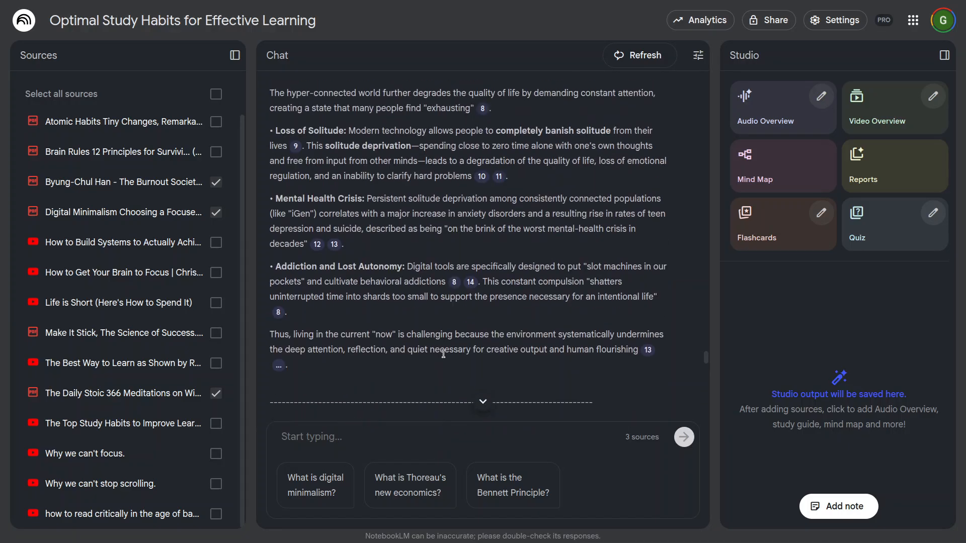
pyautogui.scroll(15, 443, 353)
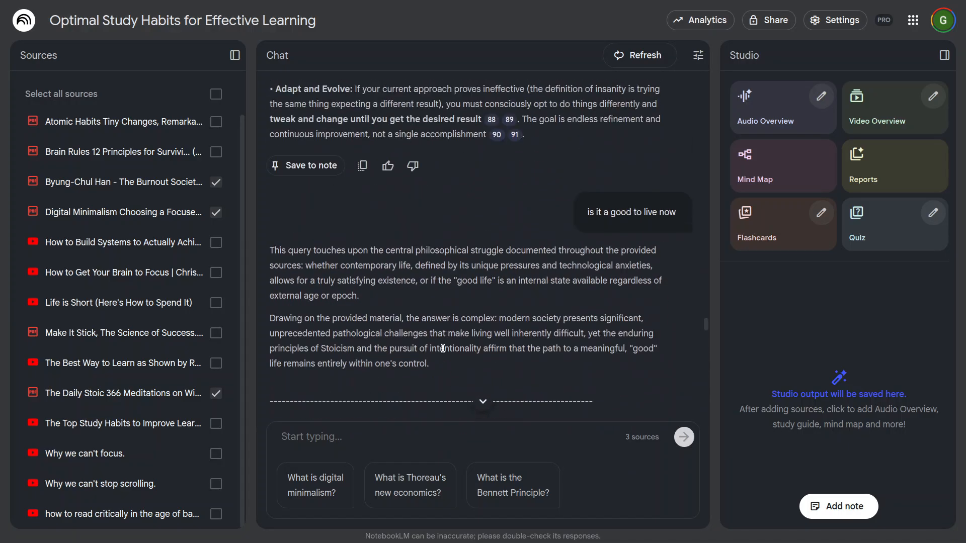
pyautogui.scroll(-15, 443, 348)
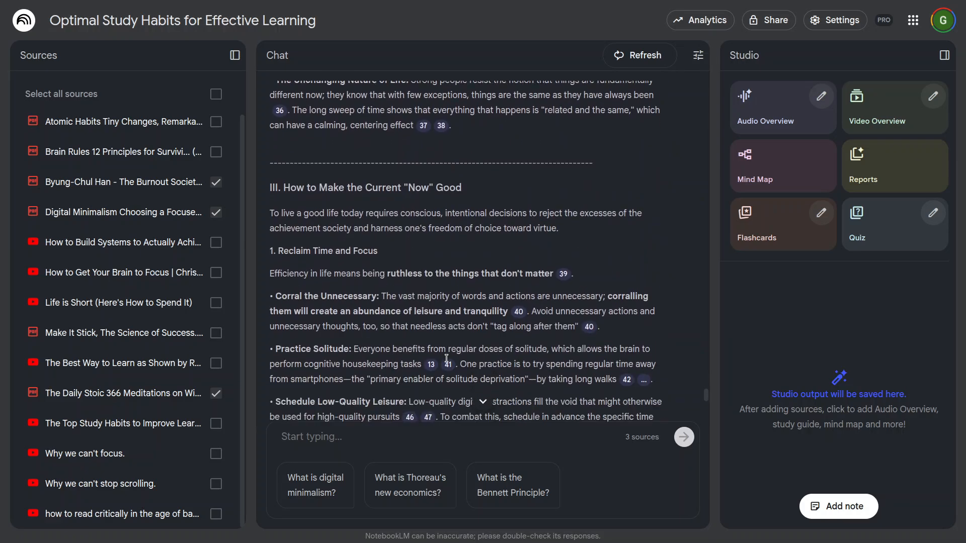
pyautogui.scroll(-8, 446, 359)
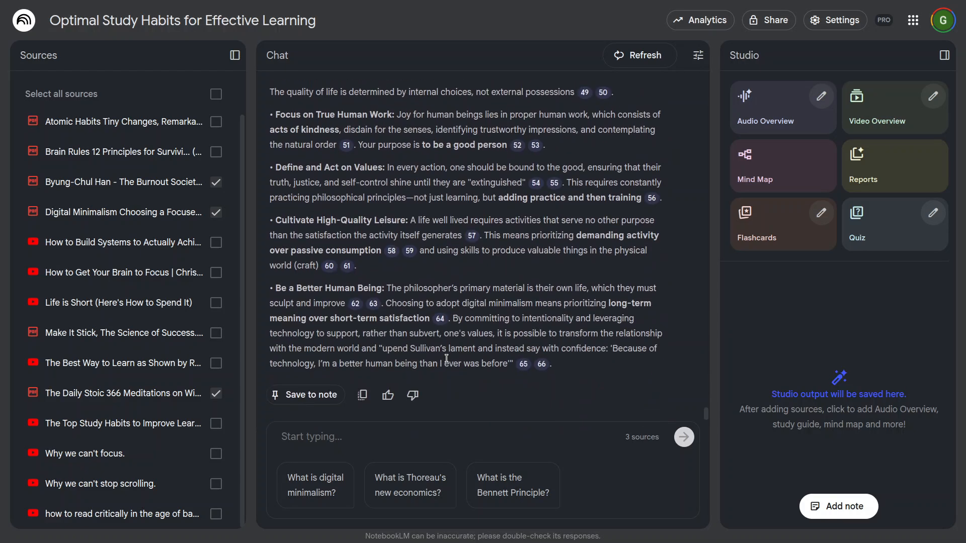
# Step: Ask the chat in Uzbek "nimaga hozir telefonlarga odamlar ko'p vaqt ketkizadi"
pyautogui.click(384, 433)
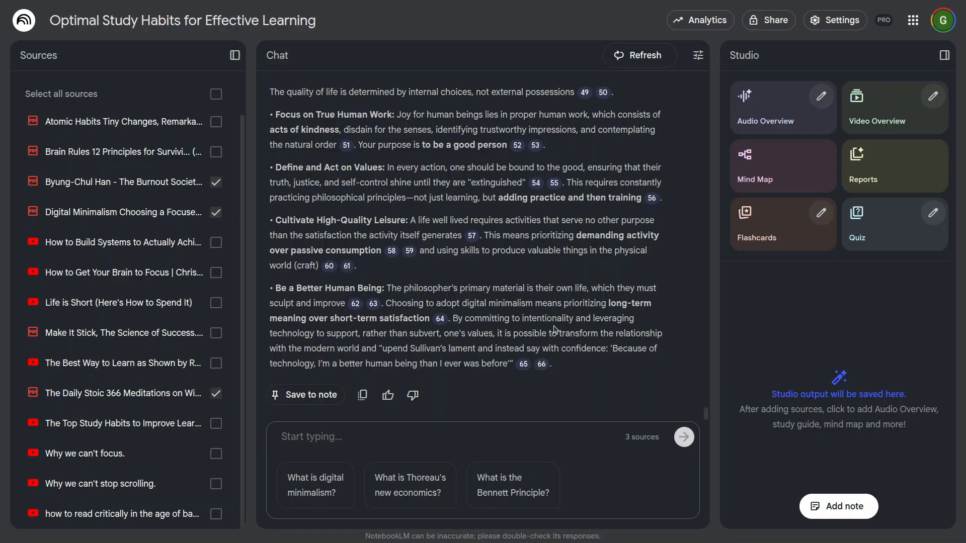
pyautogui.write('nimaga h')
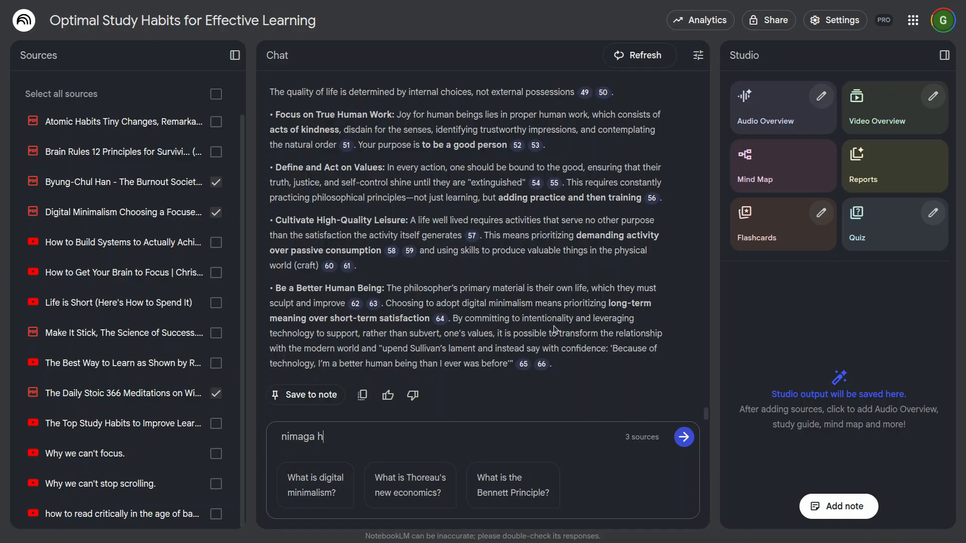
pyautogui.write("ozir telefonlarga odamlar ko'p va")
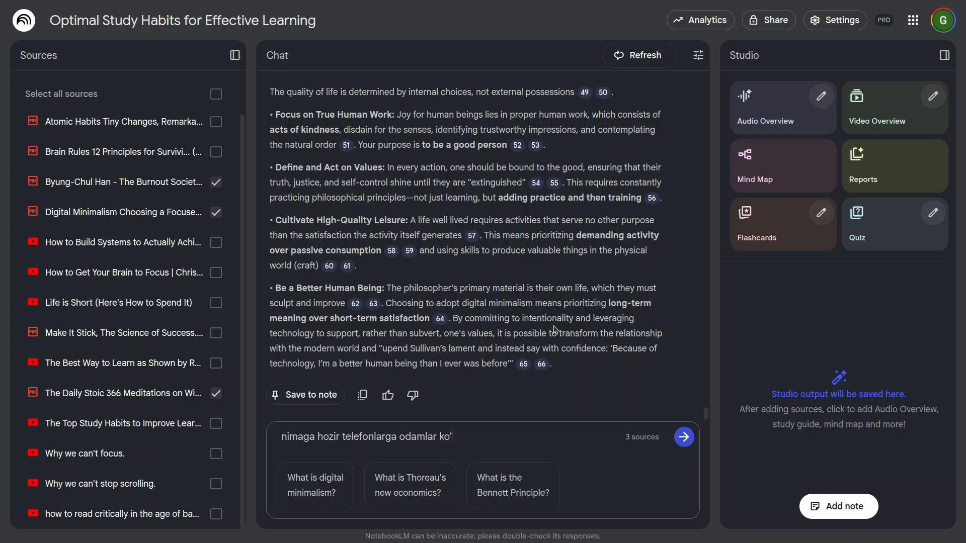
pyautogui.write('qt ketkizadi')
pyautogui.press('Return')
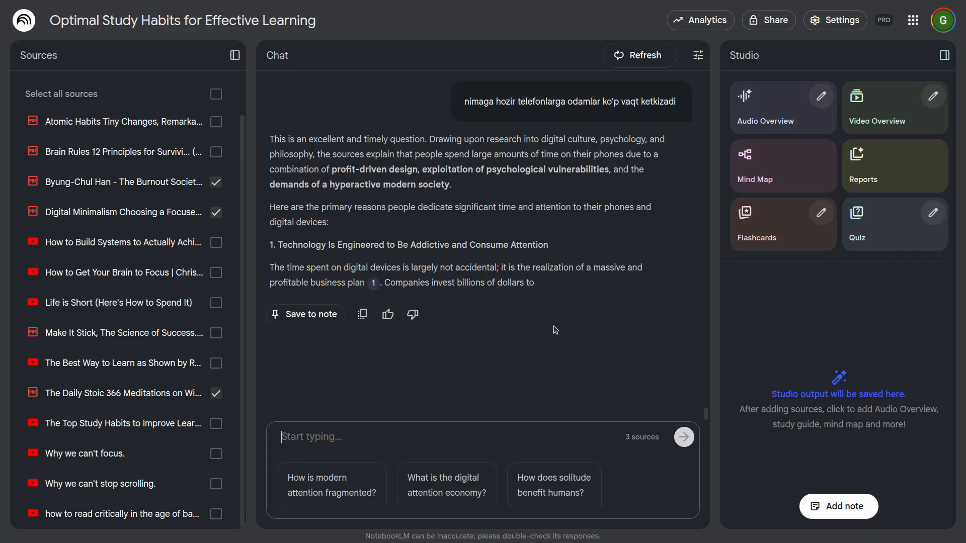
# Step: Skim the incoming answer about phone use and return to the Uzbek question to compare its language with the answer's
pyautogui.scroll(-5, 553, 330)
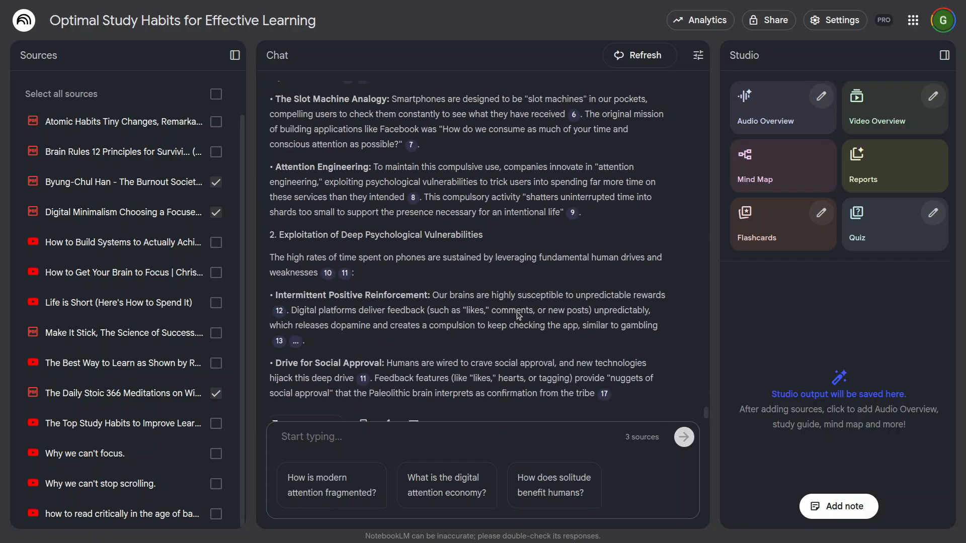
pyautogui.scroll(8, 518, 312)
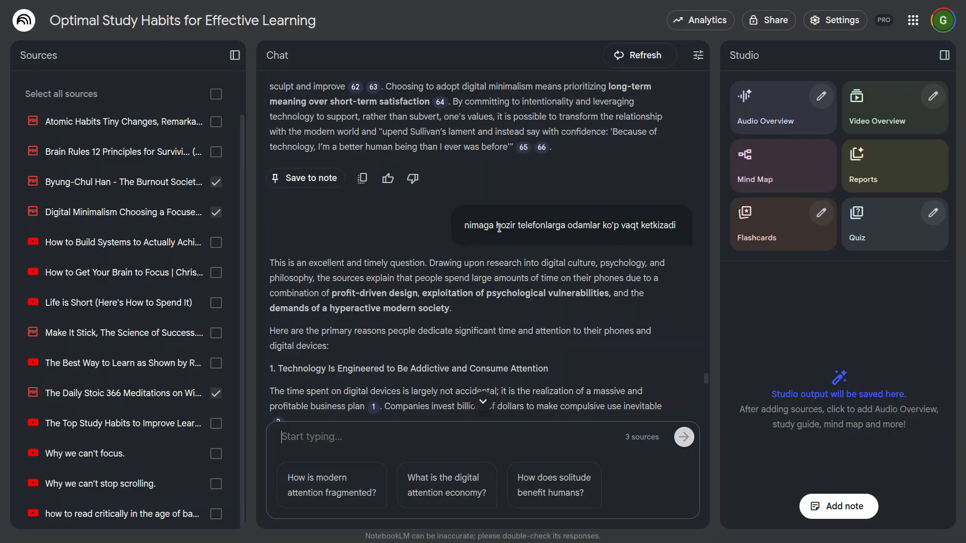
pyautogui.rightClick(499, 229)
pyautogui.click(478, 230)
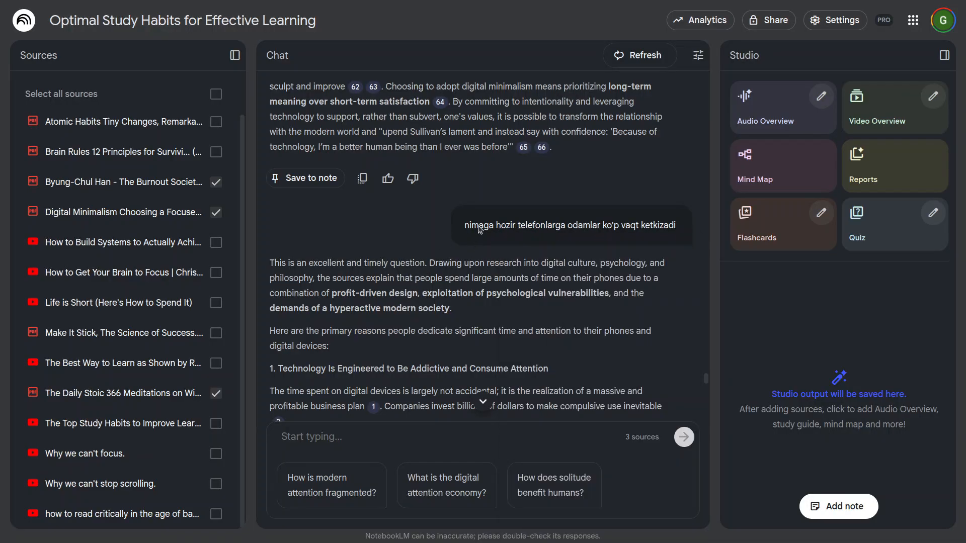
# Step: Look through the output language list in the settings for an Uzbek option
pyautogui.click(835, 20)
pyautogui.moveTo(841, 158)
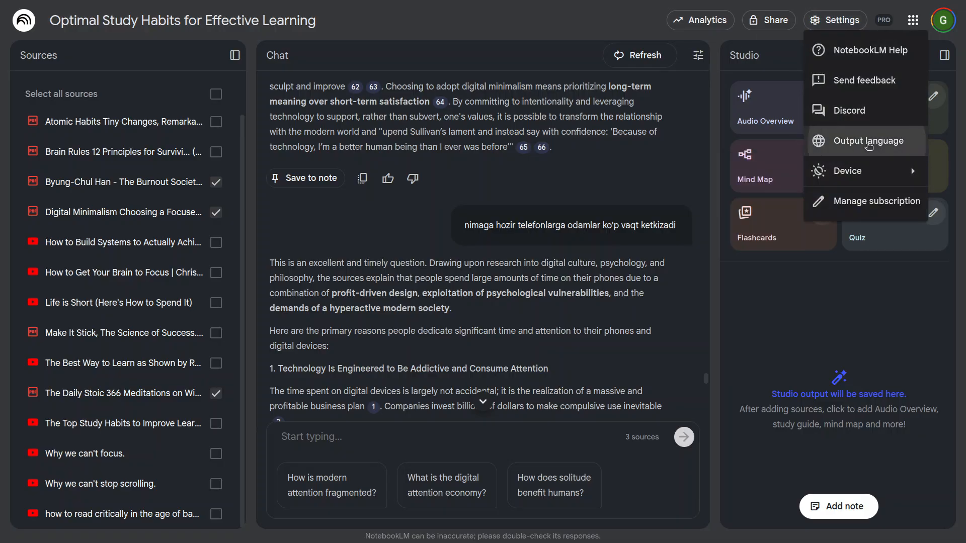
pyautogui.click(845, 141)
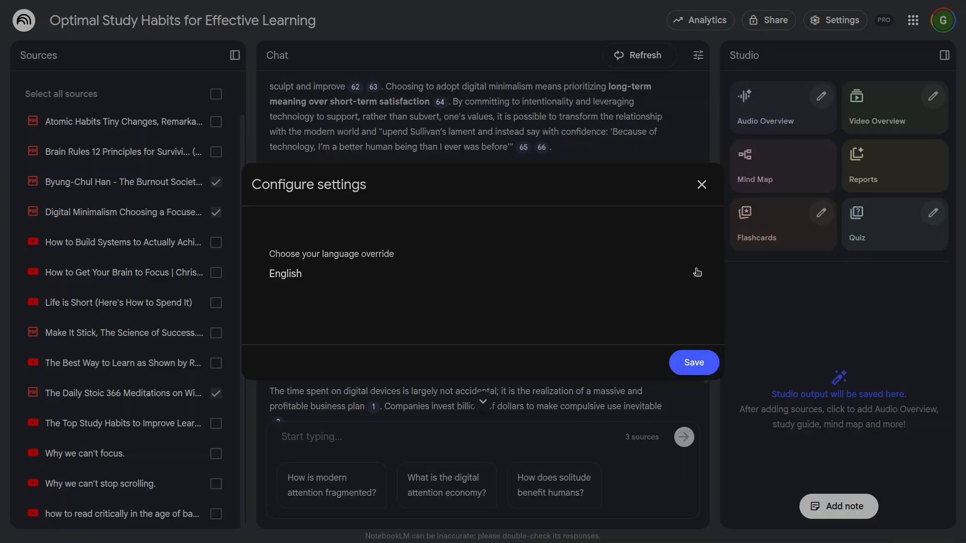
pyautogui.click(697, 273)
pyautogui.scroll(-4, 451, 345)
pyautogui.scroll(-15, 436, 401)
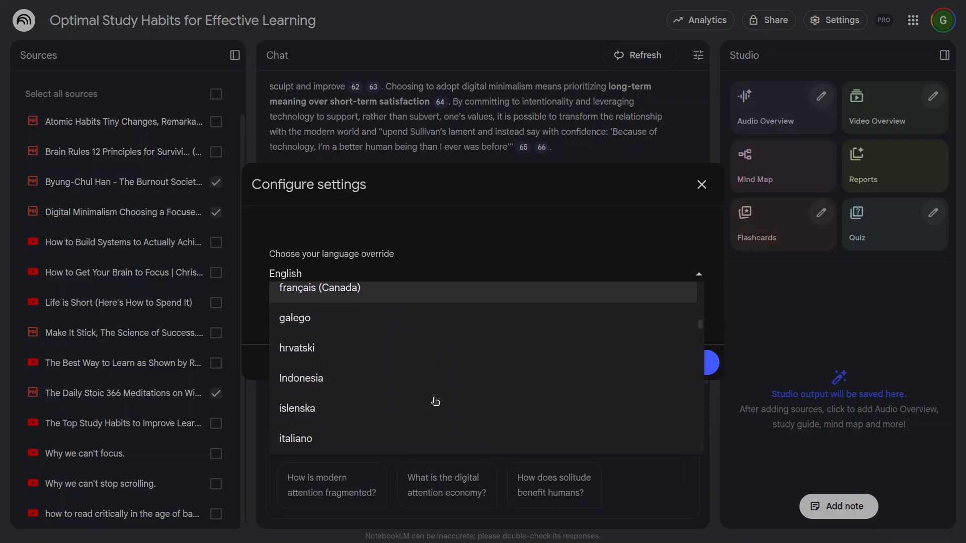
pyautogui.scroll(-4, 435, 401)
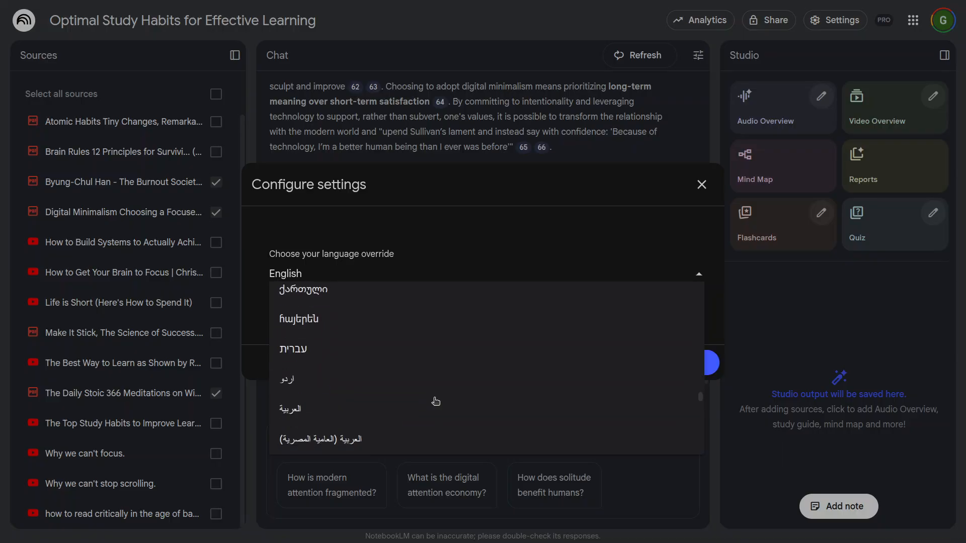
pyautogui.scroll(-10, 436, 401)
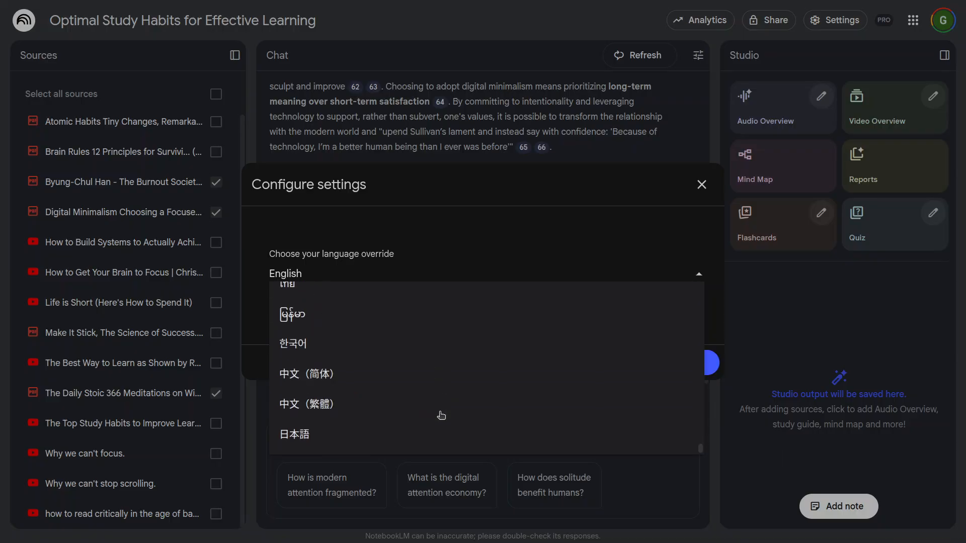
pyautogui.scroll(7, 438, 414)
pyautogui.scroll(8, 438, 414)
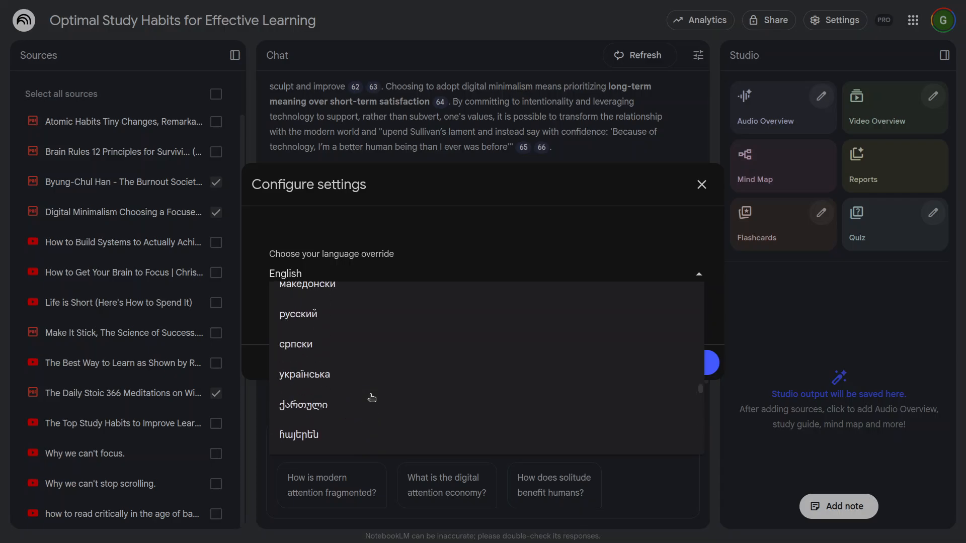
pyautogui.scroll(5, 354, 425)
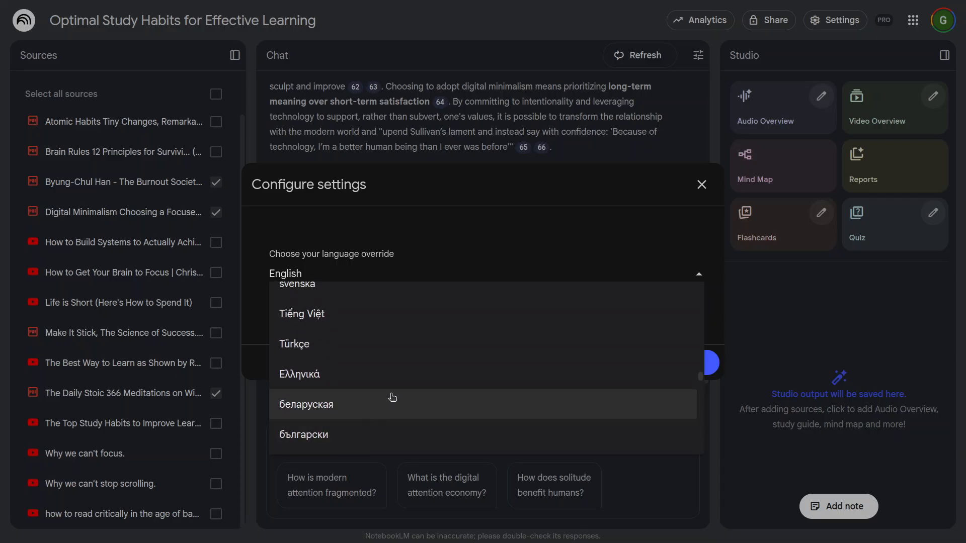
pyautogui.scroll(4, 393, 397)
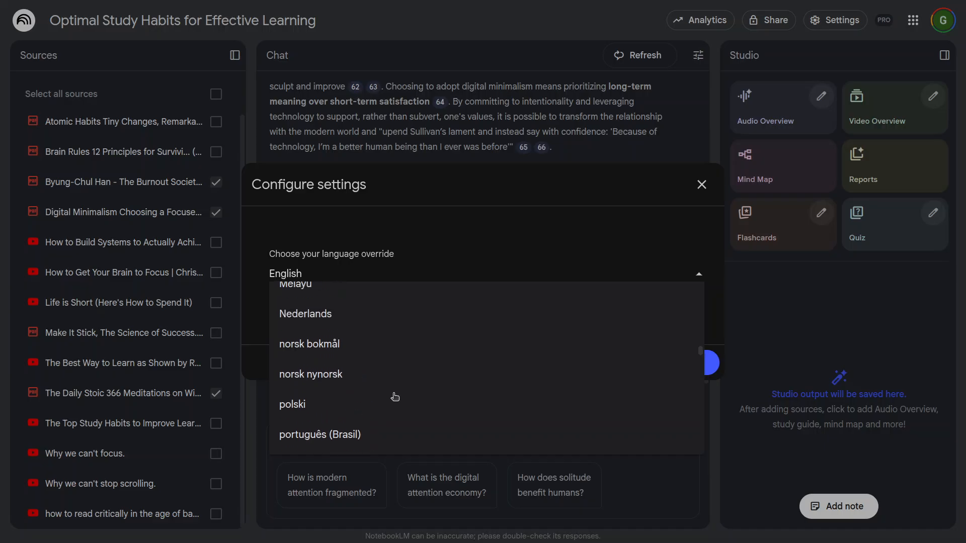
pyautogui.scroll(4, 395, 397)
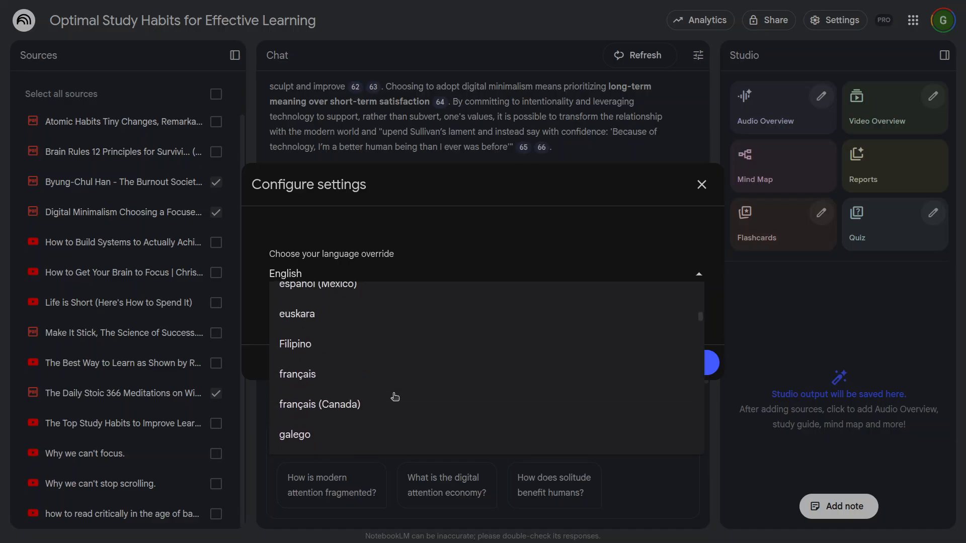
pyautogui.scroll(5, 395, 397)
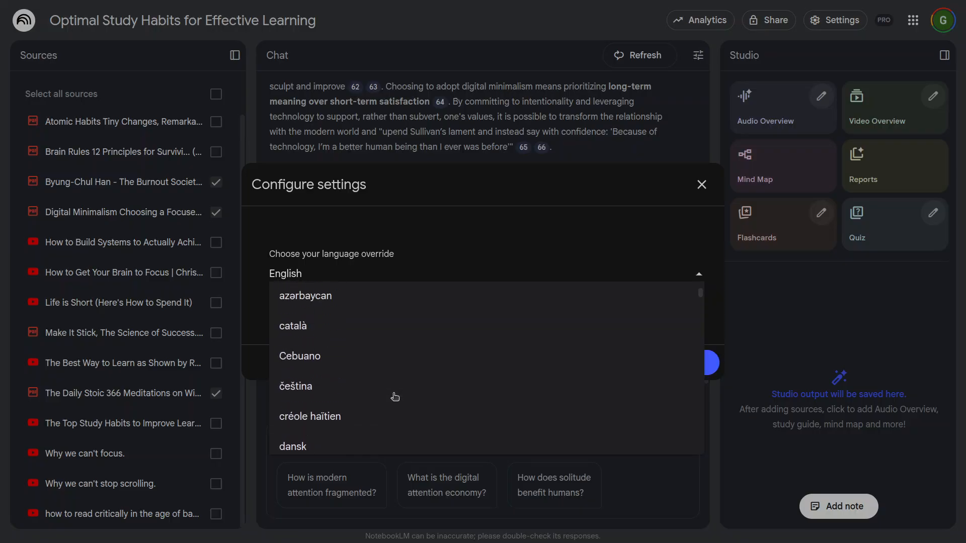
pyautogui.scroll(2, 395, 397)
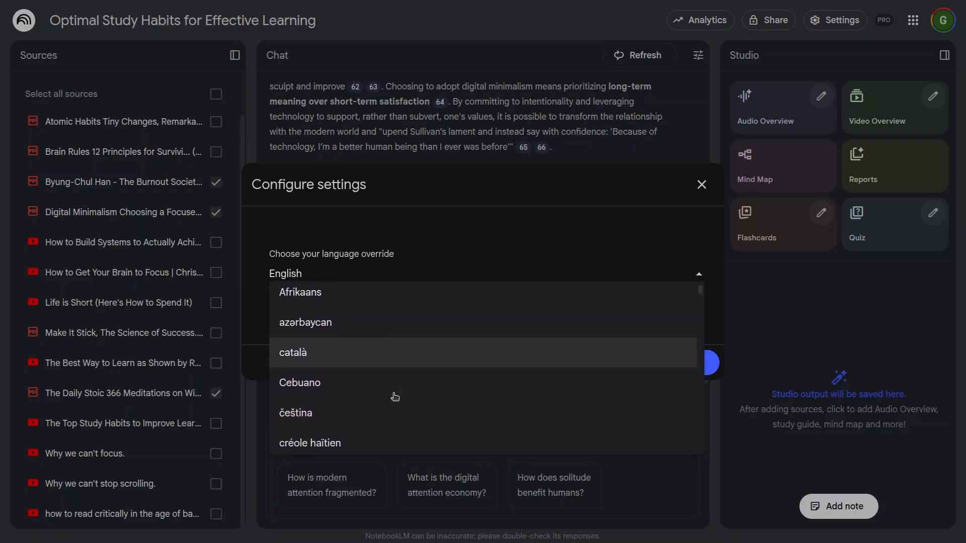
pyautogui.scroll(1, 395, 397)
# Step: Search the page for "uzbek" to check the language list, and close the language settings without saving a change
pyautogui.hotkey('ctrl', 'f')
pyautogui.write('uzb')
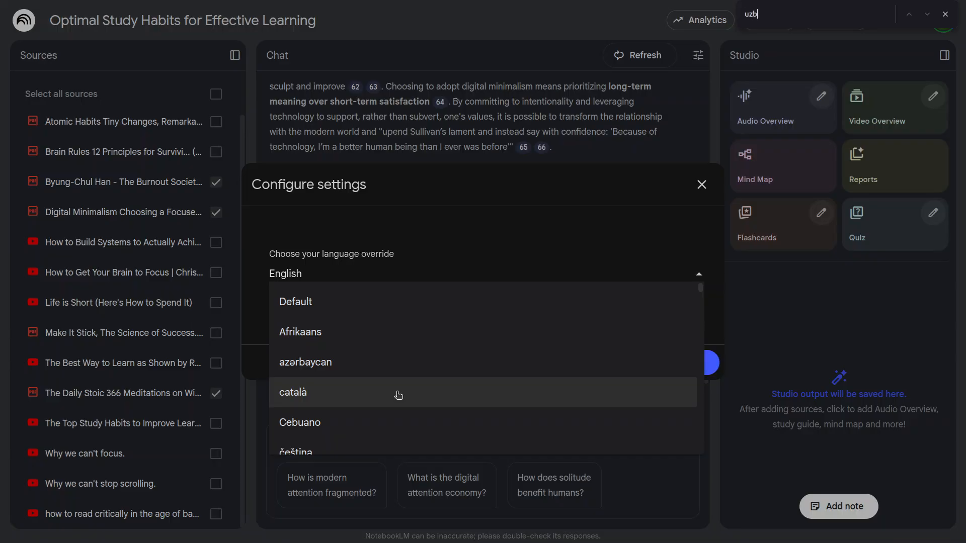
pyautogui.write('ek')
pyautogui.press('BackSpace')
pyautogui.press('BackSpace')
pyautogui.press('BackSpace')
pyautogui.press('BackSpace')
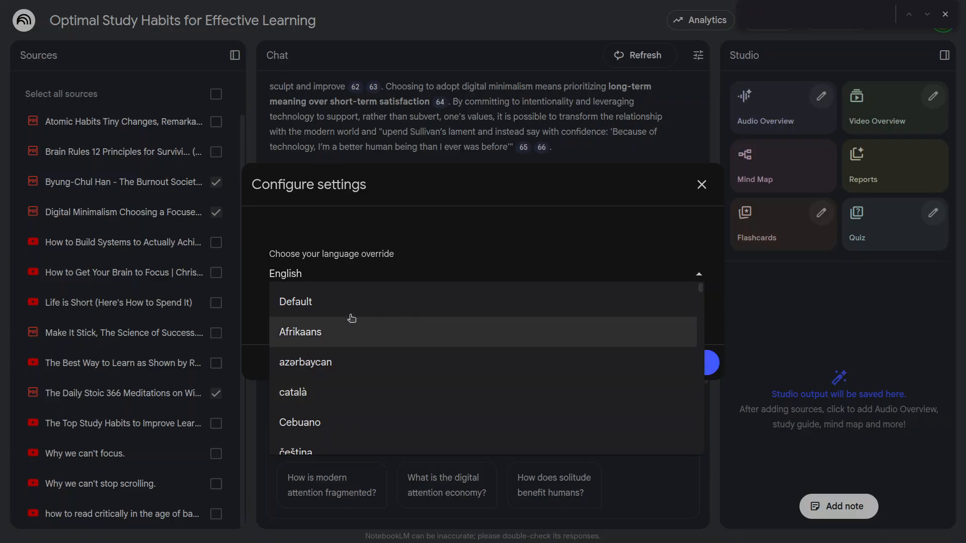
pyautogui.click(945, 14)
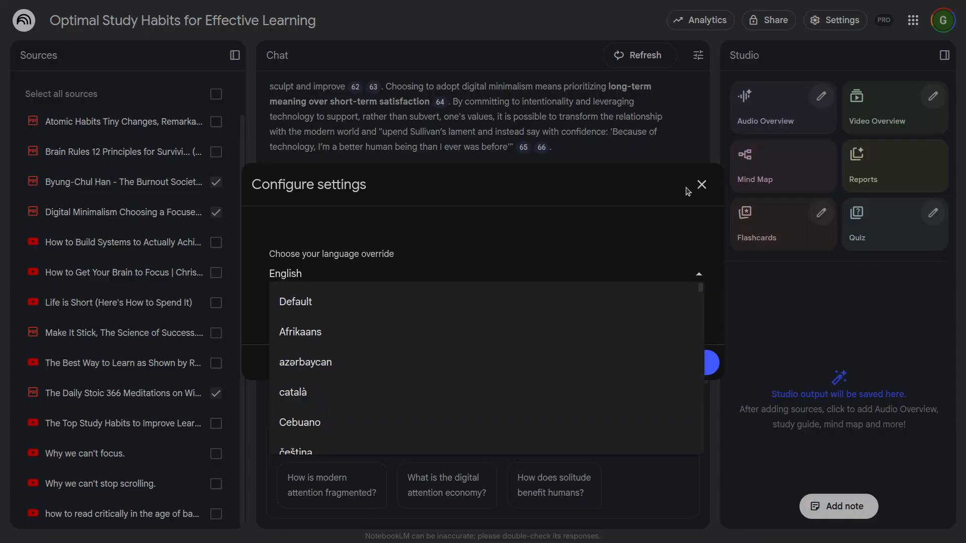
pyautogui.click(705, 193)
pyautogui.click(704, 189)
# Step: Copy the earlier Uzbek question into the chat and send it as "nimaga hozir telefonlarga odamlar ko'p vaqt ketkizadi, you must answer in uzbek"
pyautogui.scroll(-10, 680, 402)
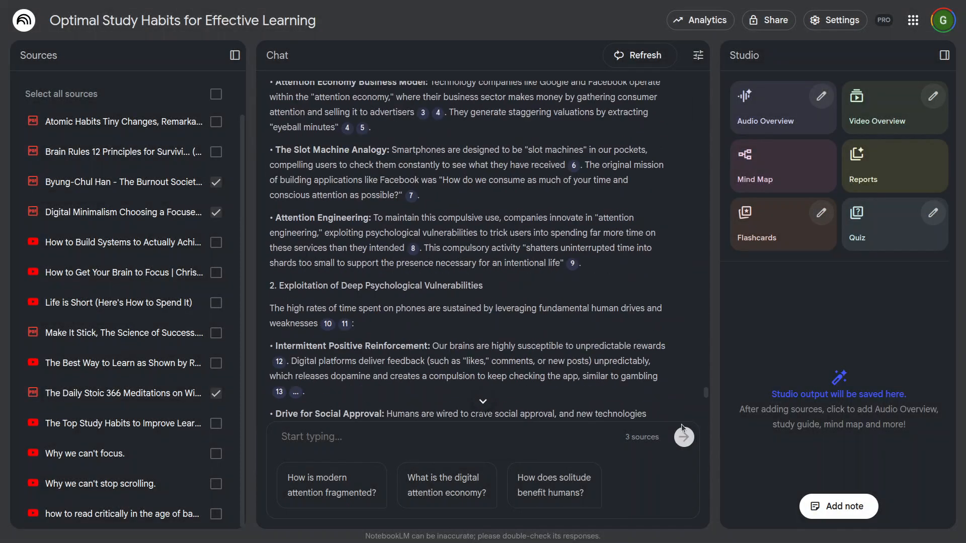
pyautogui.scroll(15, 677, 389)
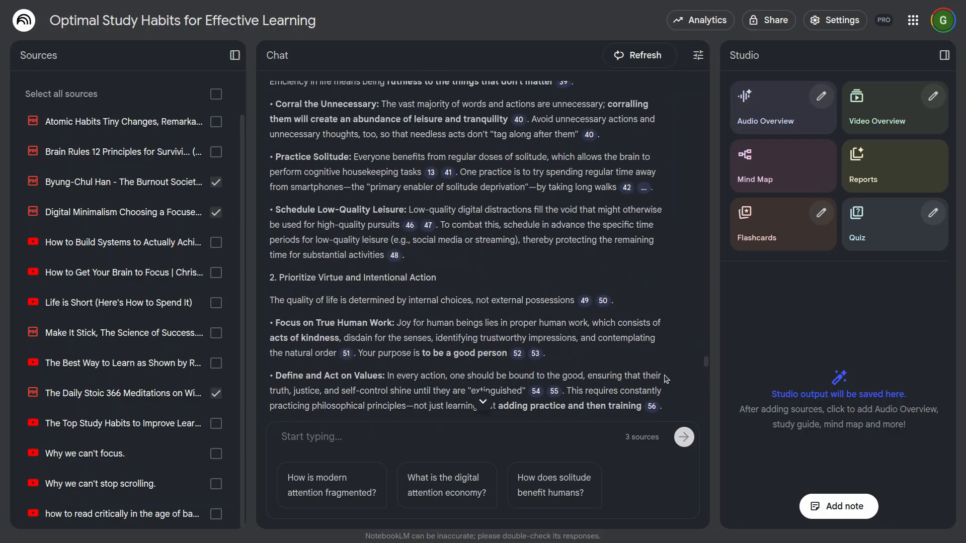
pyautogui.scroll(-5, 549, 346)
pyautogui.rightClick(549, 346)
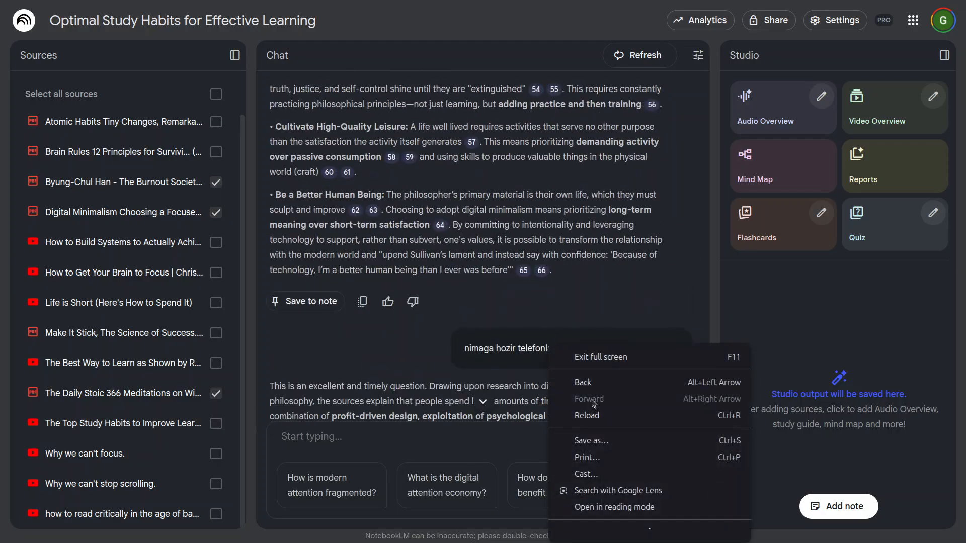
pyautogui.click(503, 390)
pyautogui.moveTo(463, 348); pyautogui.dragTo(679, 350)
pyautogui.hotkey('ctrl', 'c')
pyautogui.click(369, 447)
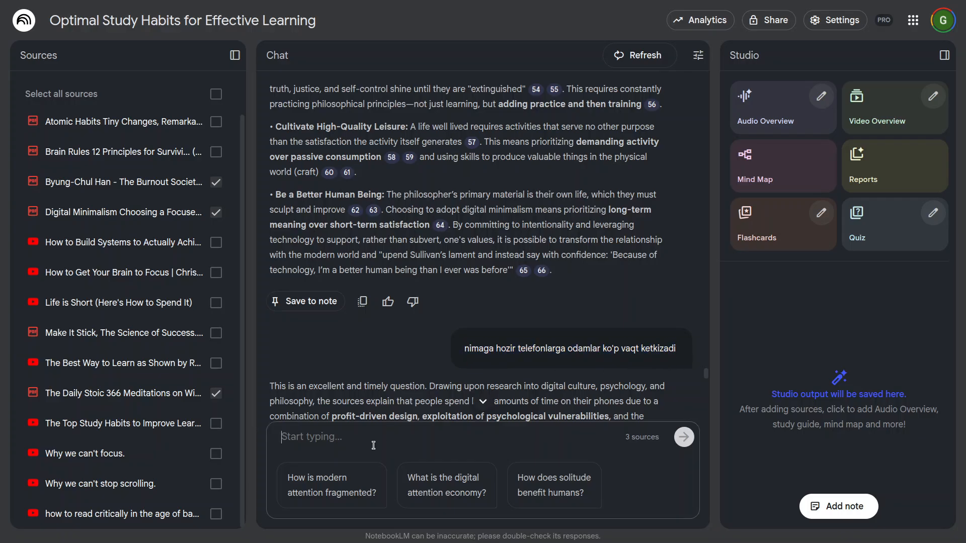
pyautogui.hotkey('ctrl', 'v')
pyautogui.write(', you mu')
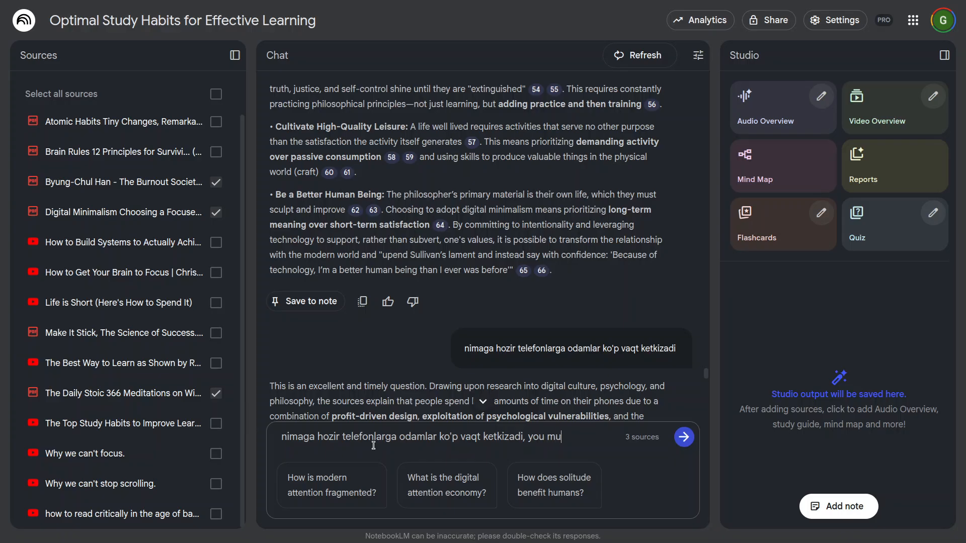
pyautogui.write('sdt ')
pyautogui.write('answer in uzbek')
pyautogui.press('Return')
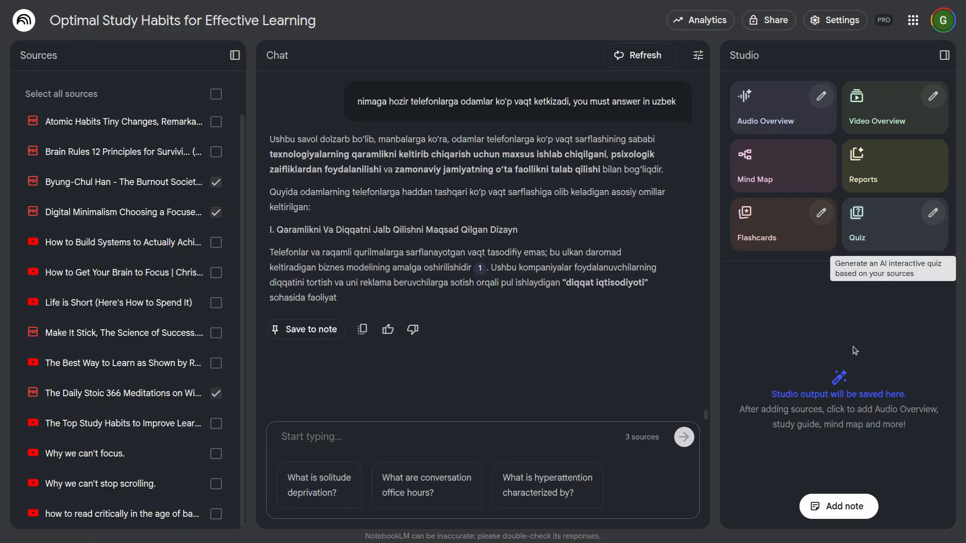
# Step: Read the introduction of the Uzbek answer, highlighting its key reasons why people spend so much time on their phones
pyautogui.scroll(2, 523, 310)
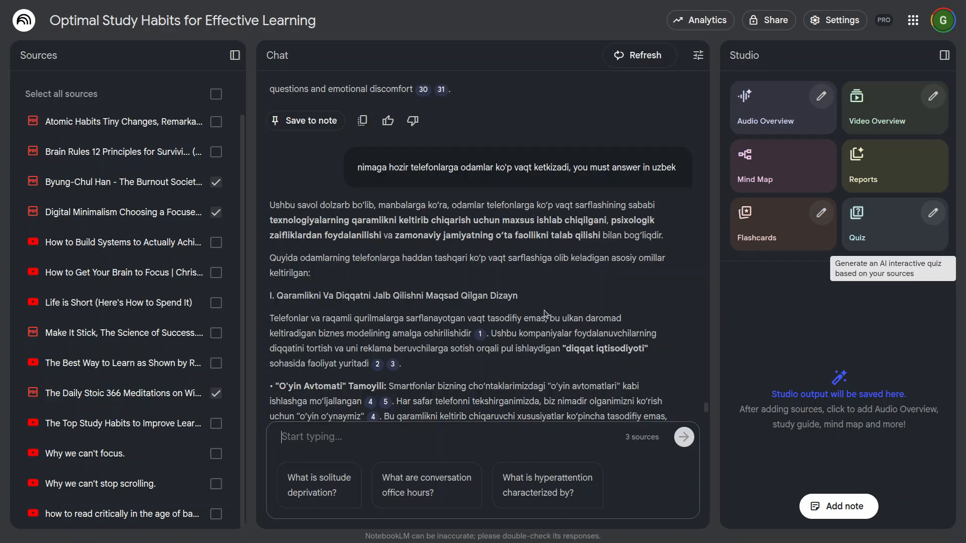
pyautogui.moveTo(319, 202); pyautogui.dragTo(467, 202)
pyautogui.moveTo(482, 207); pyautogui.dragTo(626, 206)
pyautogui.click(343, 220)
pyautogui.moveTo(343, 220); pyautogui.dragTo(591, 222)
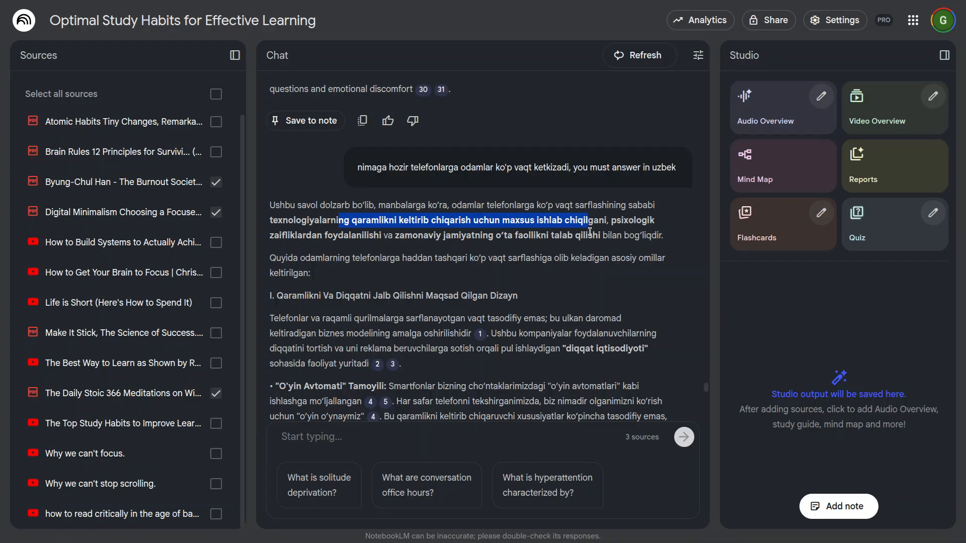
pyautogui.moveTo(322, 235); pyautogui.dragTo(383, 236)
pyautogui.moveTo(396, 235); pyautogui.dragTo(587, 237)
pyautogui.moveTo(301, 258); pyautogui.dragTo(634, 258)
# Step: Read the opening paragraph of section I on addictive design and preview the source passage behind citation 1
pyautogui.scroll(-3, 354, 295)
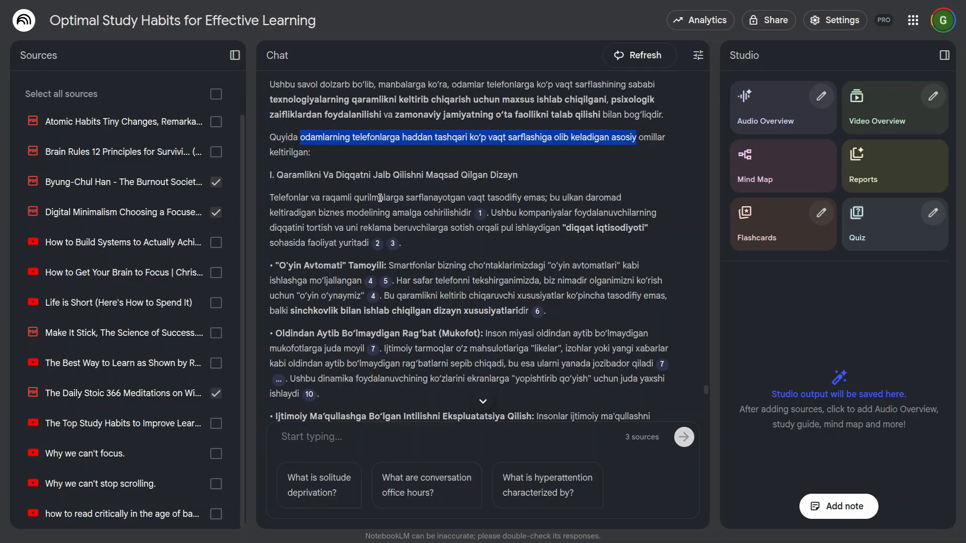
pyautogui.moveTo(372, 198); pyautogui.dragTo(546, 198)
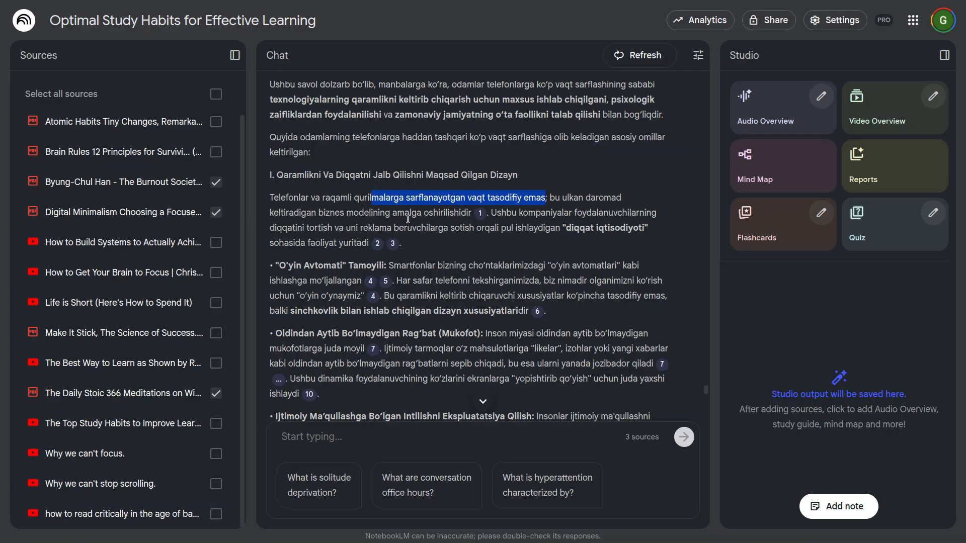
pyautogui.moveTo(482, 217)
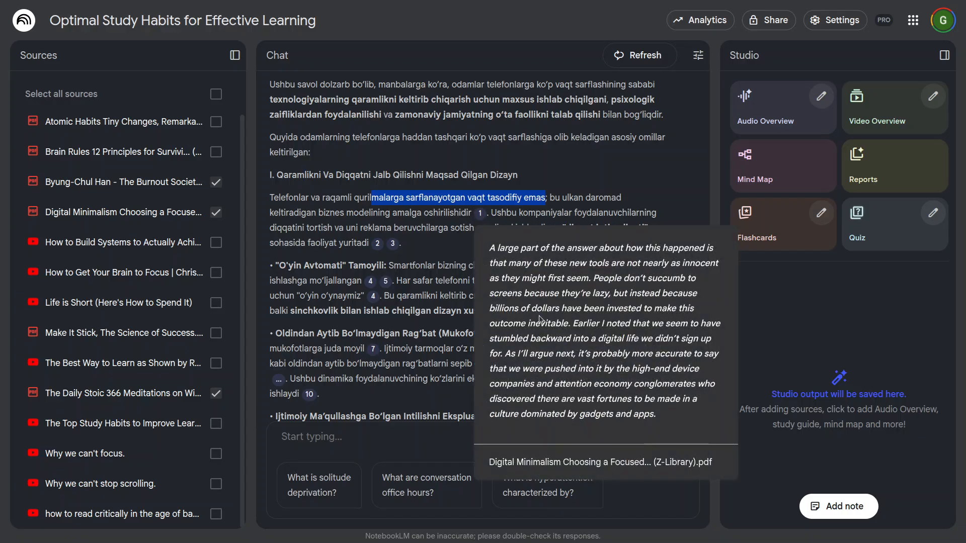
pyautogui.click(522, 214)
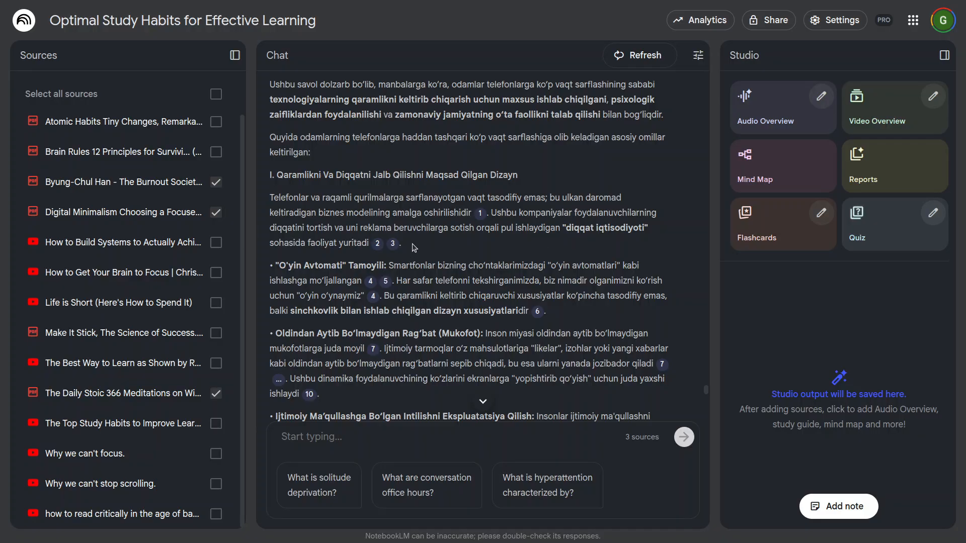
# Step: Read the "O'yin Avtomati" Tamoyili point, highlighting the phrases about smartphones as slot machines and checking the phone
pyautogui.scroll(-2, 396, 256)
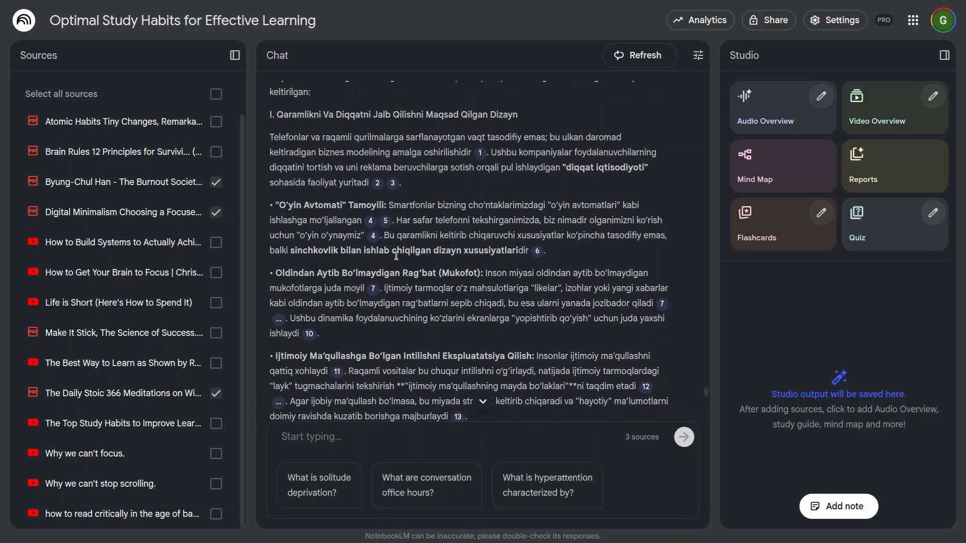
pyautogui.moveTo(386, 202); pyautogui.dragTo(572, 204)
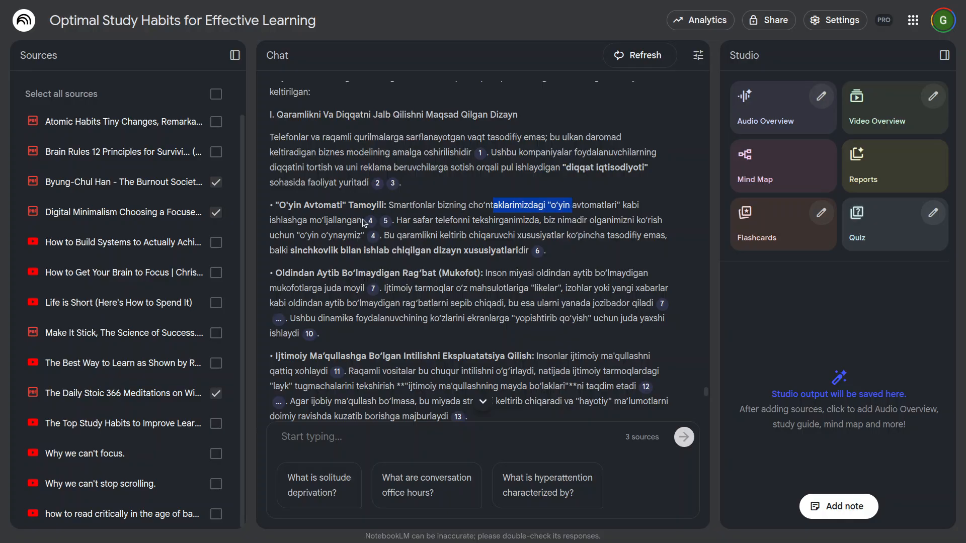
pyautogui.moveTo(413, 220); pyautogui.dragTo(527, 220)
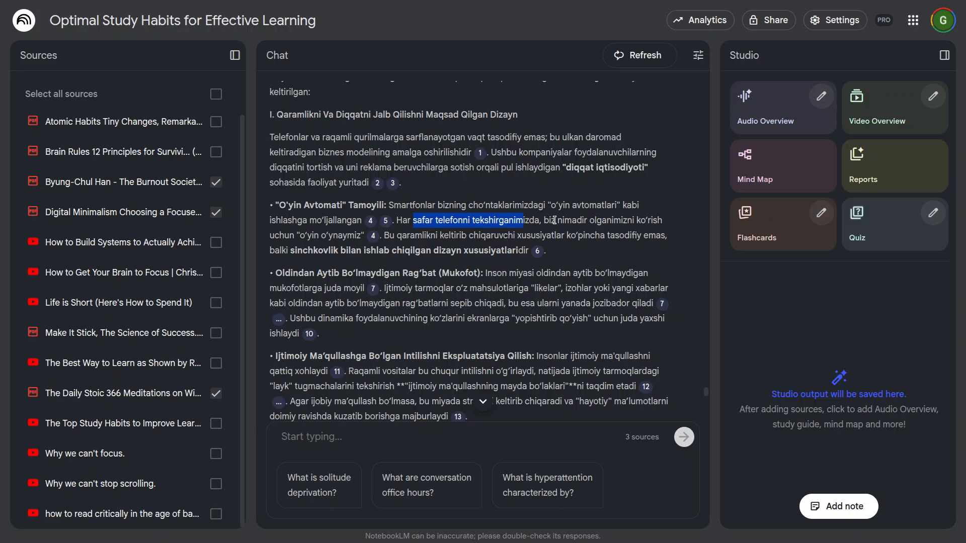
pyautogui.click(388, 234)
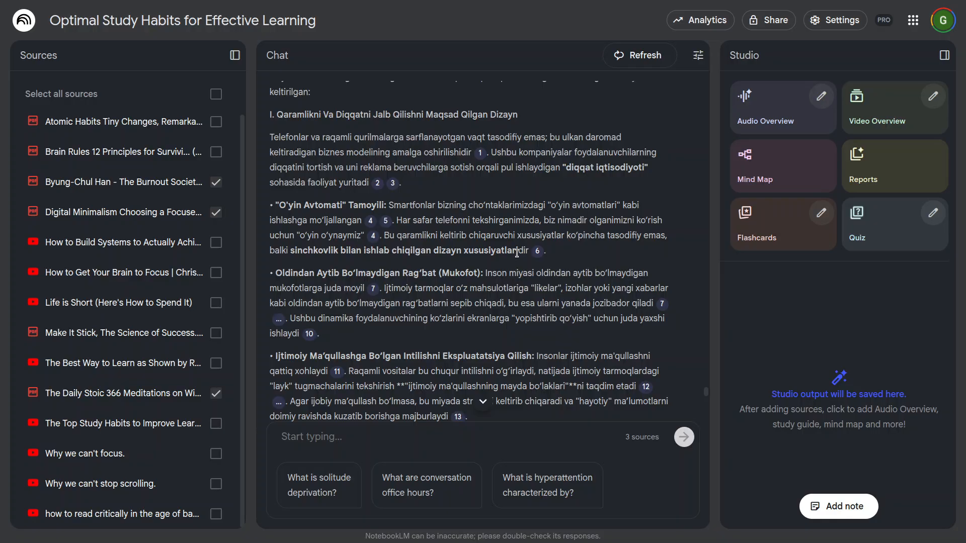
# Step: Read the "Oldindan Aytib Bo'lmaydigan Rag'bat (Mukofot)" point and skim section II down to the start of section III
pyautogui.scroll(-2, 523, 256)
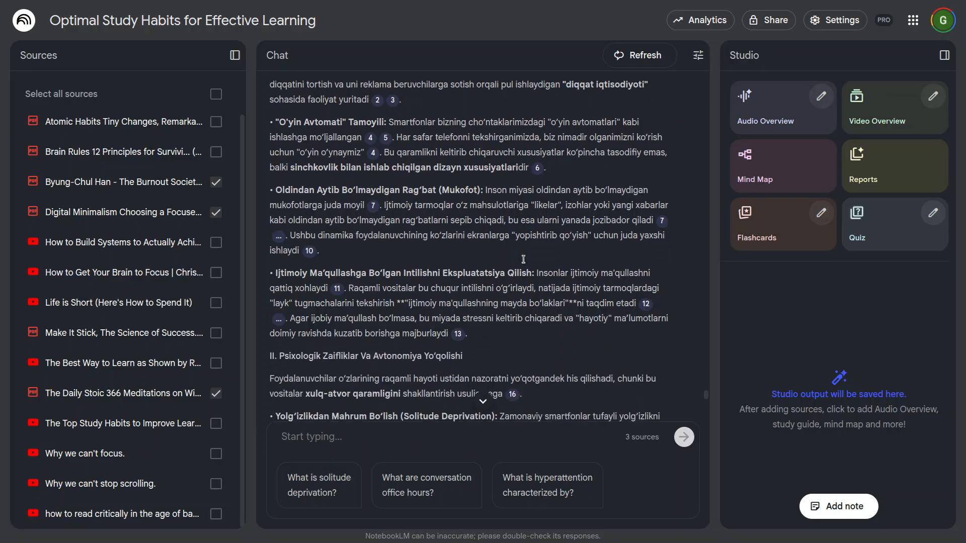
pyautogui.scroll(-1, 524, 259)
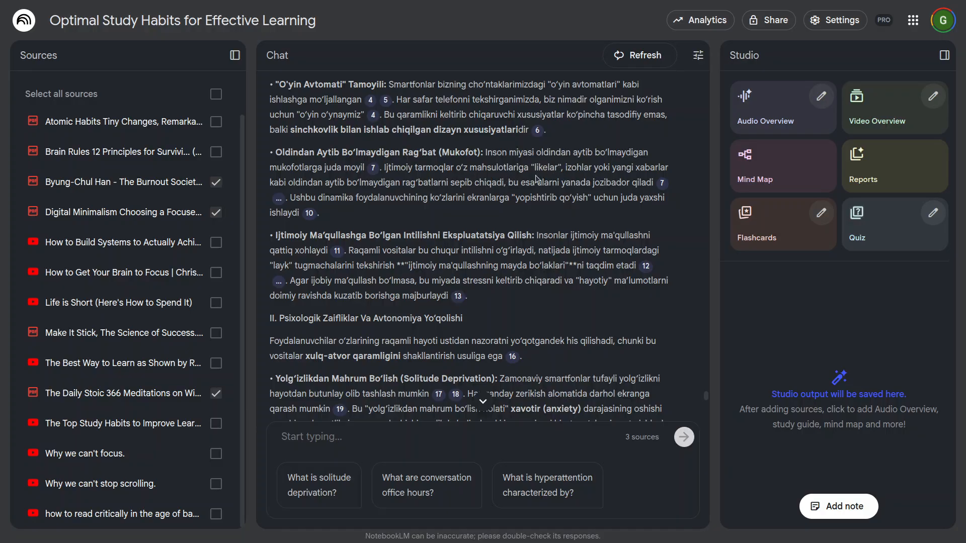
pyautogui.moveTo(333, 185); pyautogui.dragTo(623, 187)
pyautogui.moveTo(334, 199); pyautogui.dragTo(623, 198)
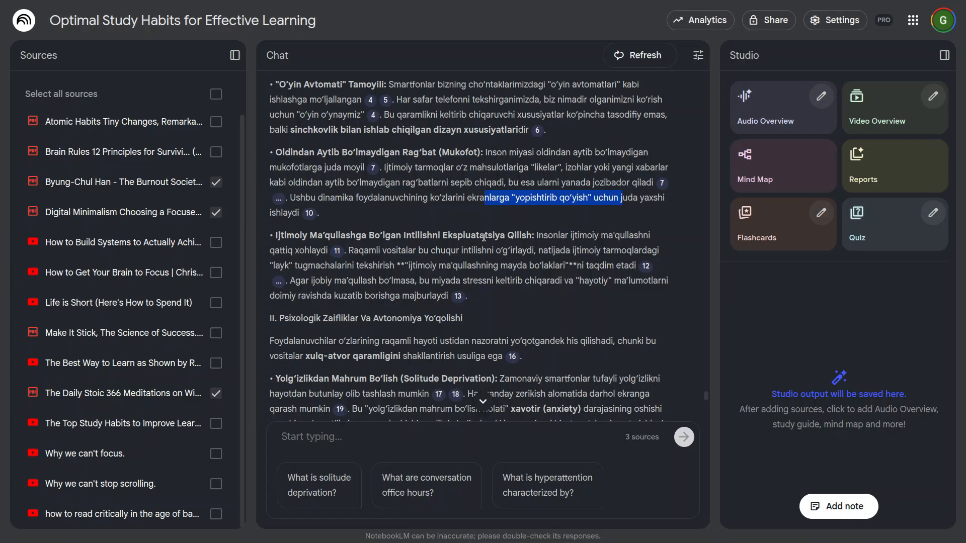
pyautogui.scroll(-3, 483, 237)
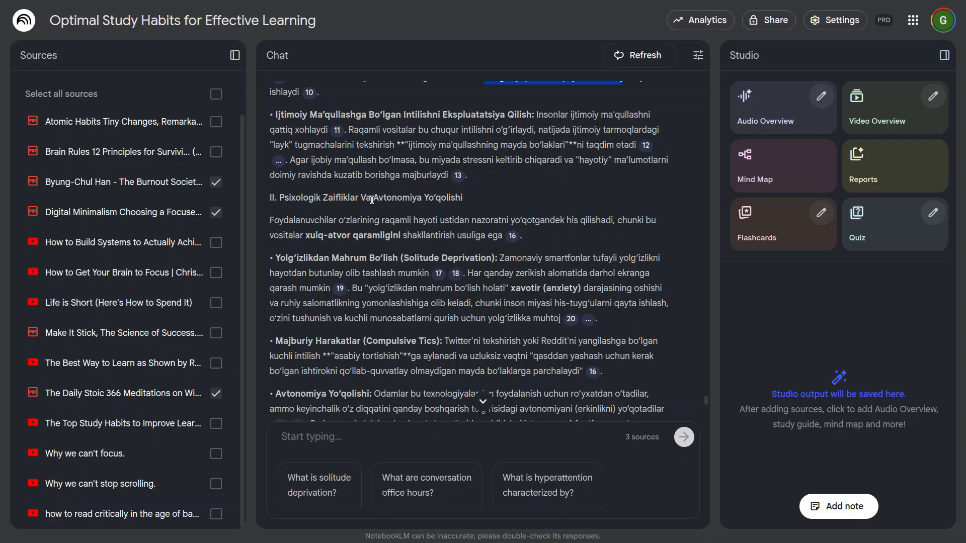
pyautogui.scroll(-7, 471, 284)
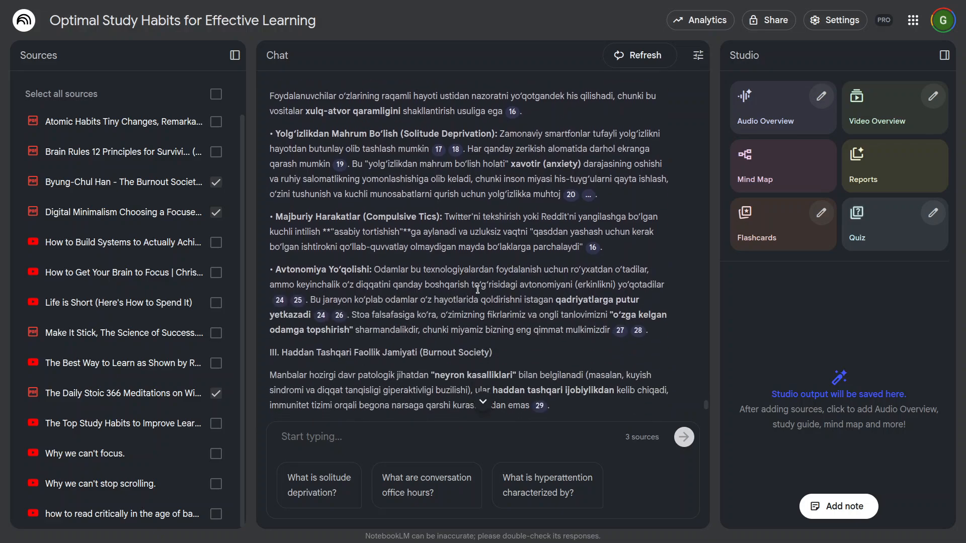
# Step: Read section III on the burnout society and the conclusion of the Uzbek answer, highlighting phrases in the "Rag'batlarning Haddan Tashqari Ko'pligi" point
pyautogui.scroll(-3, 477, 291)
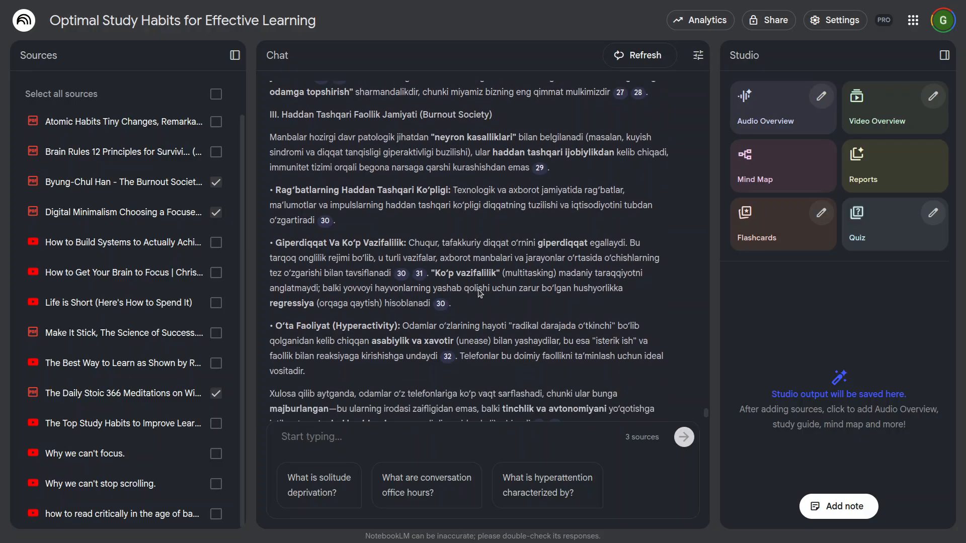
pyautogui.scroll(3, 368, 222)
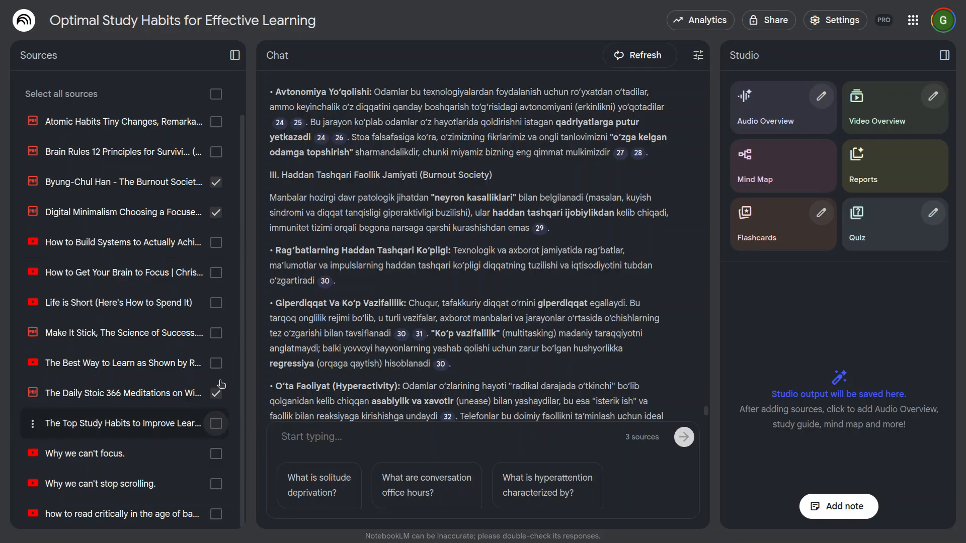
pyautogui.scroll(-2, 464, 333)
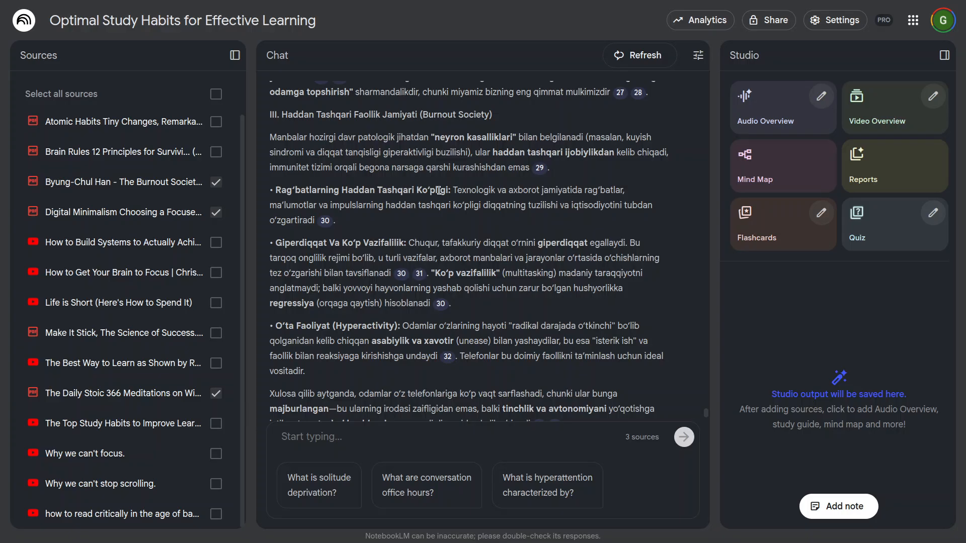
pyautogui.moveTo(471, 191); pyautogui.dragTo(598, 190)
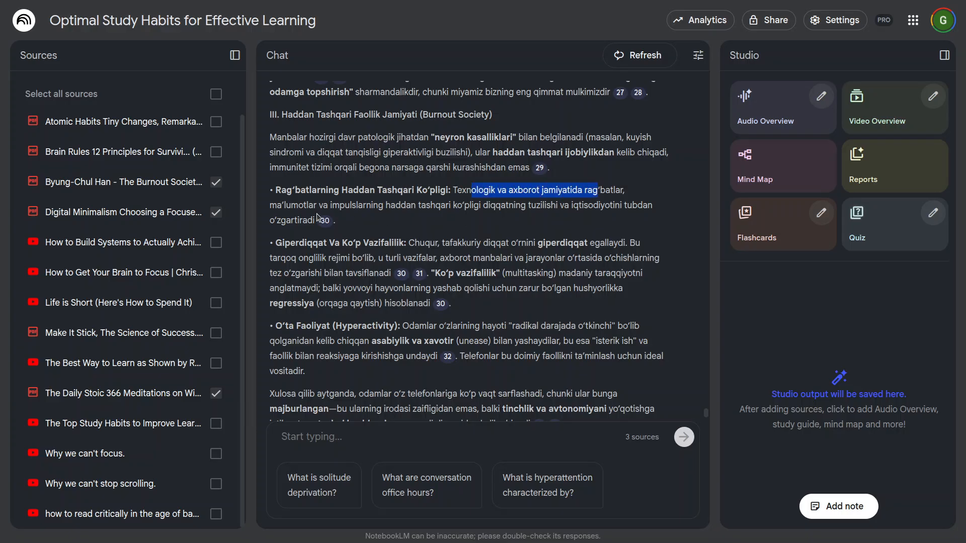
pyautogui.moveTo(319, 205); pyautogui.dragTo(621, 205)
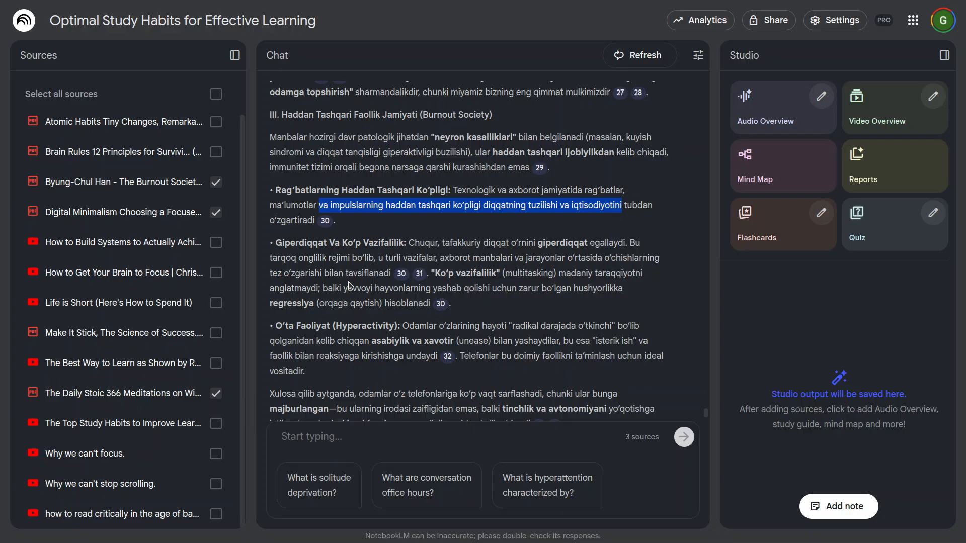
pyautogui.scroll(-1, 351, 285)
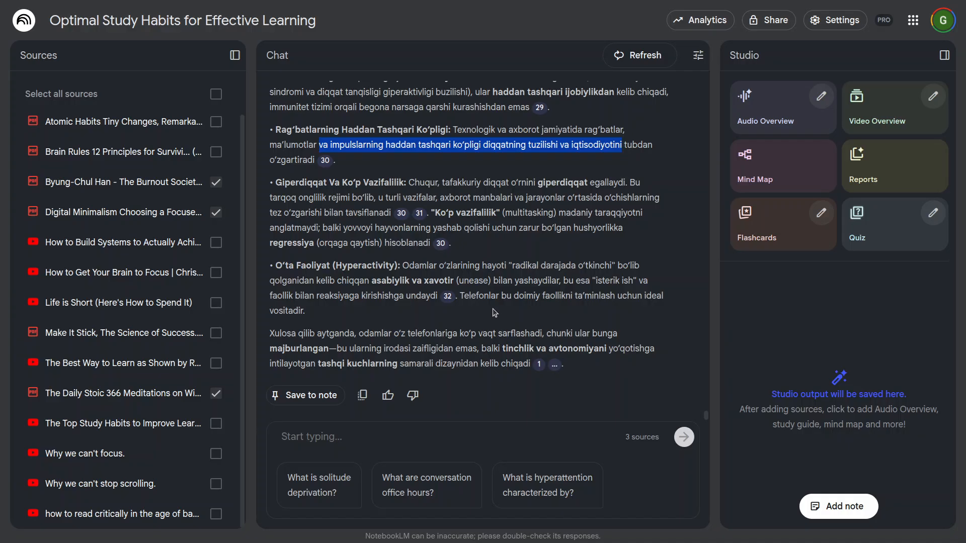
pyautogui.scroll(15, 521, 356)
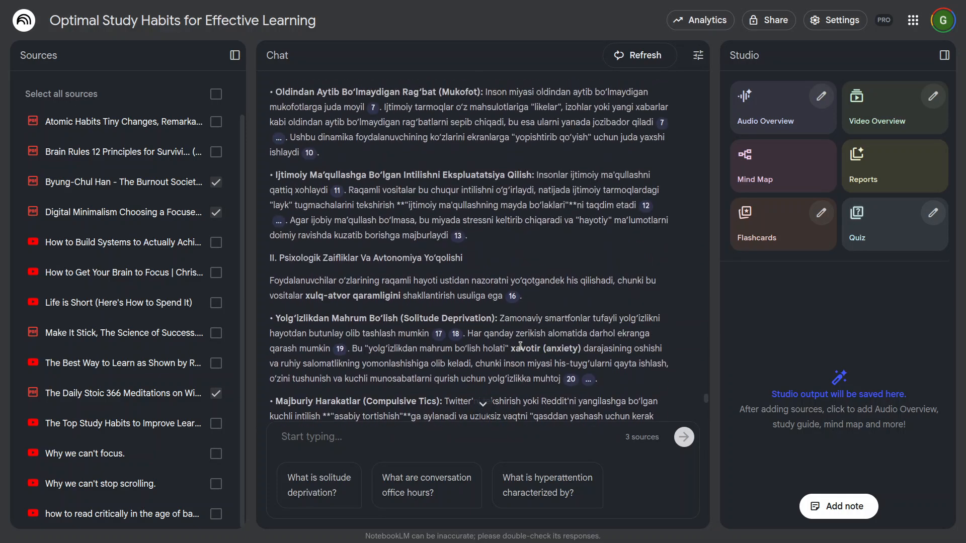
pyautogui.scroll(4, 404, 240)
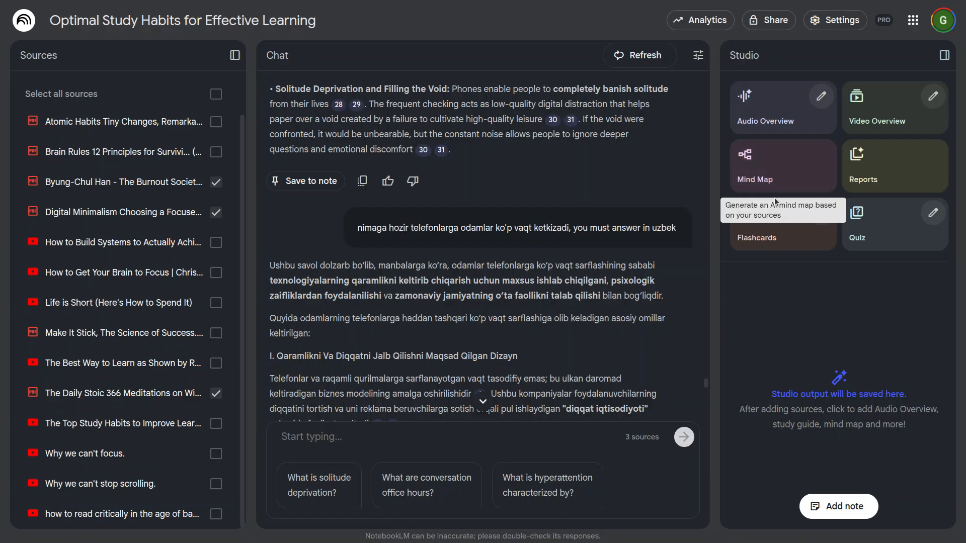
# Step: Select all sources in the notebook, look through the list, and clear the entire selection
pyautogui.scroll(1, 189, 261)
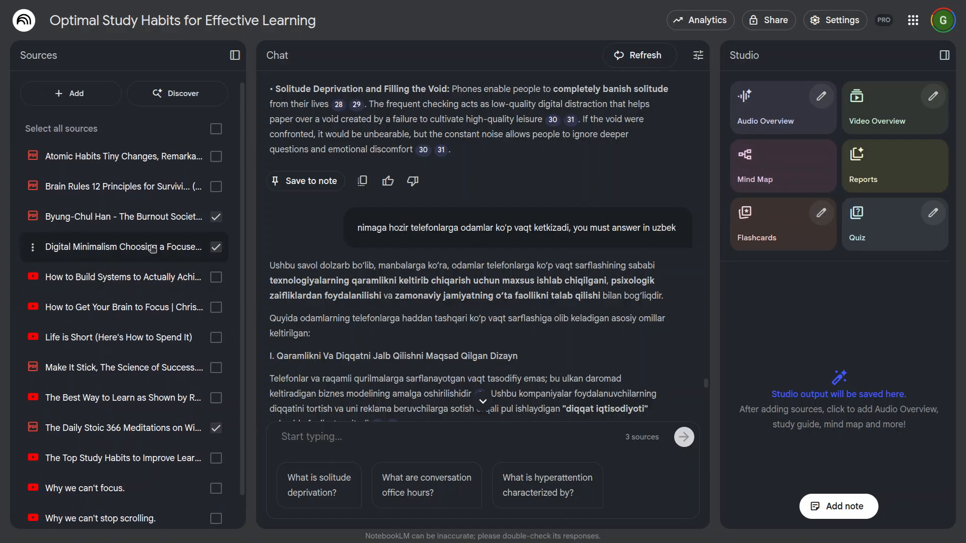
pyautogui.click(216, 129)
pyautogui.scroll(-1, 200, 387)
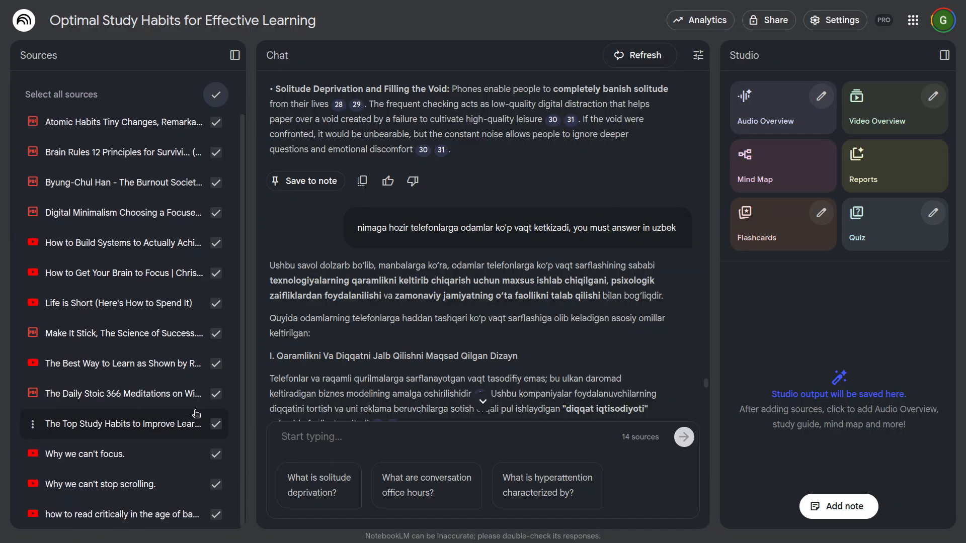
pyautogui.scroll(1, 196, 400)
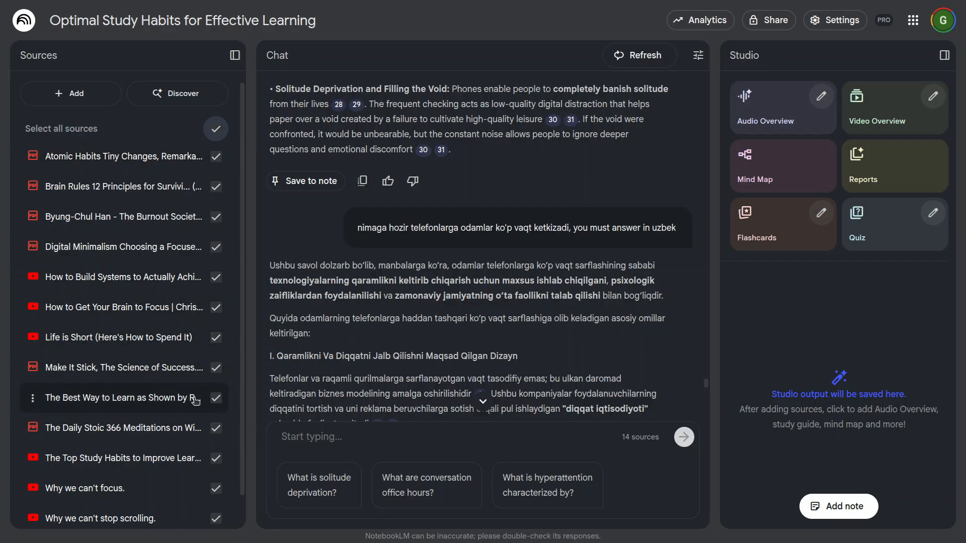
pyautogui.scroll(-1, 195, 400)
pyautogui.scroll(1, 196, 400)
pyautogui.click(216, 129)
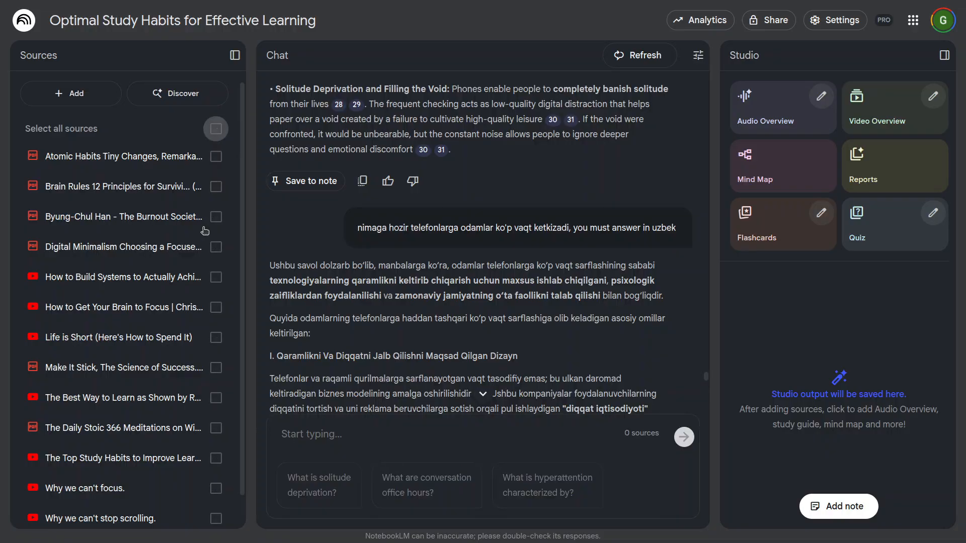
# Step: Select the sources one by one, leaving out only the Byung-Chul Han book and the "how to read critically" video
pyautogui.scroll(-1, 180, 398)
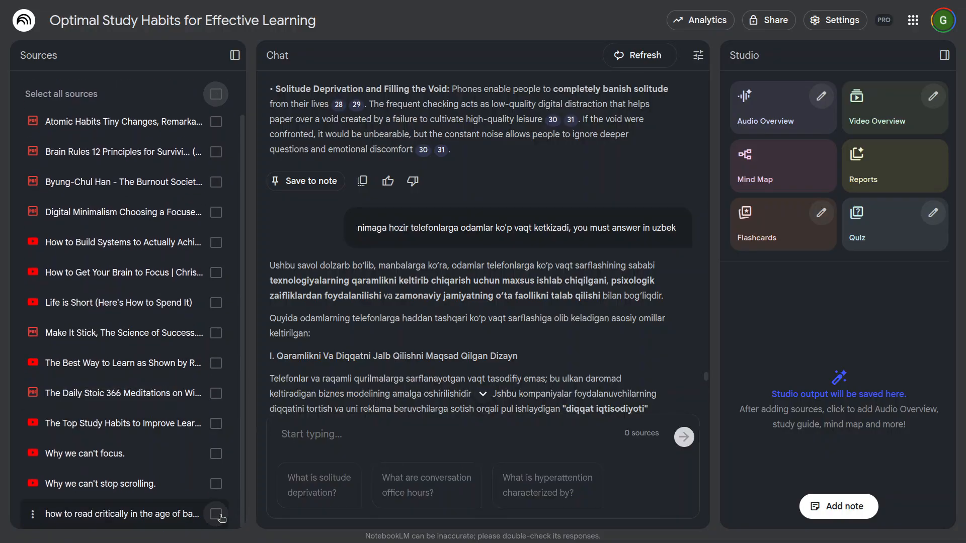
pyautogui.click(219, 491)
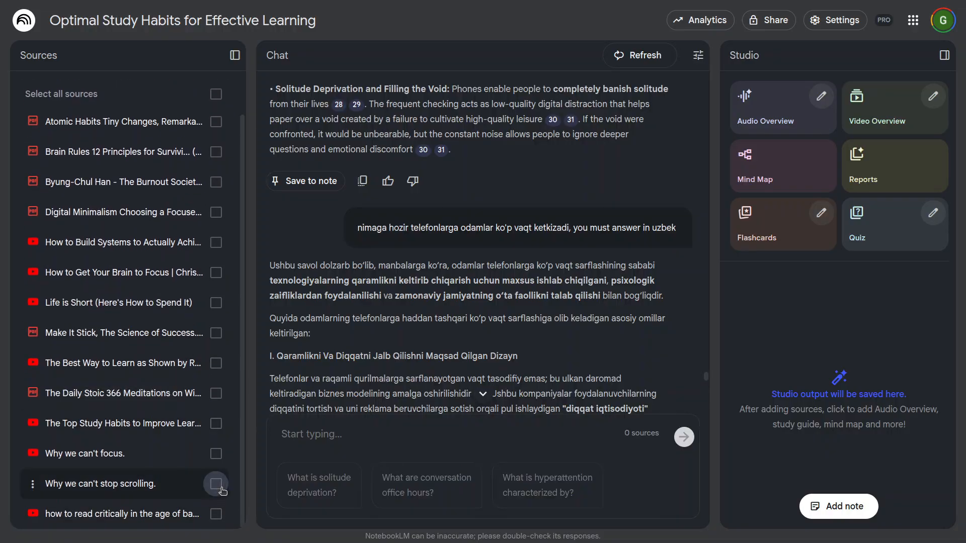
pyautogui.click(215, 453)
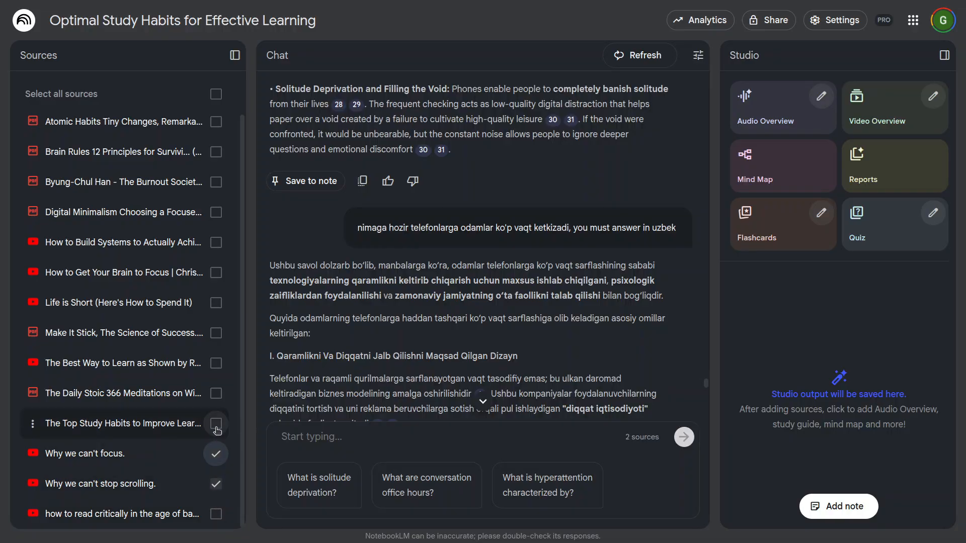
pyautogui.click(216, 424)
pyautogui.click(216, 393)
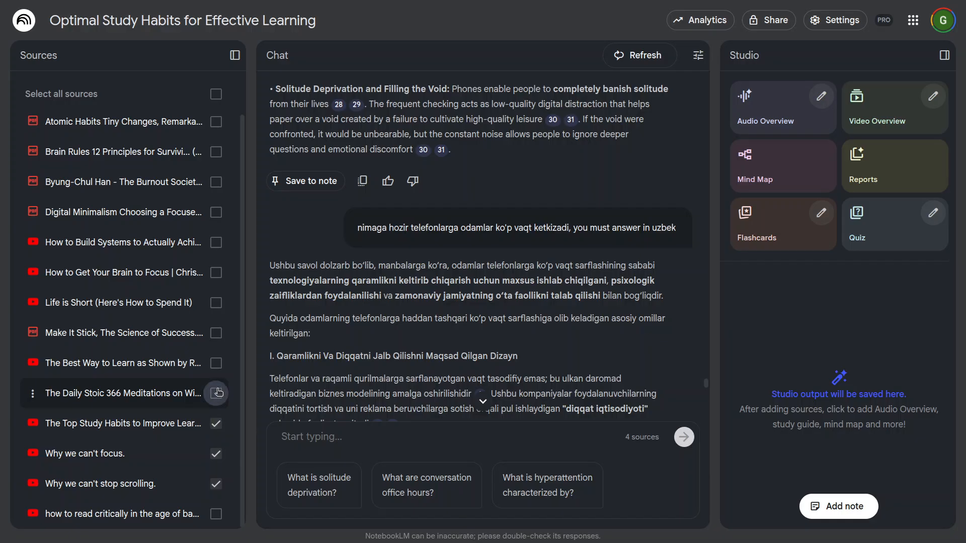
pyautogui.click(216, 363)
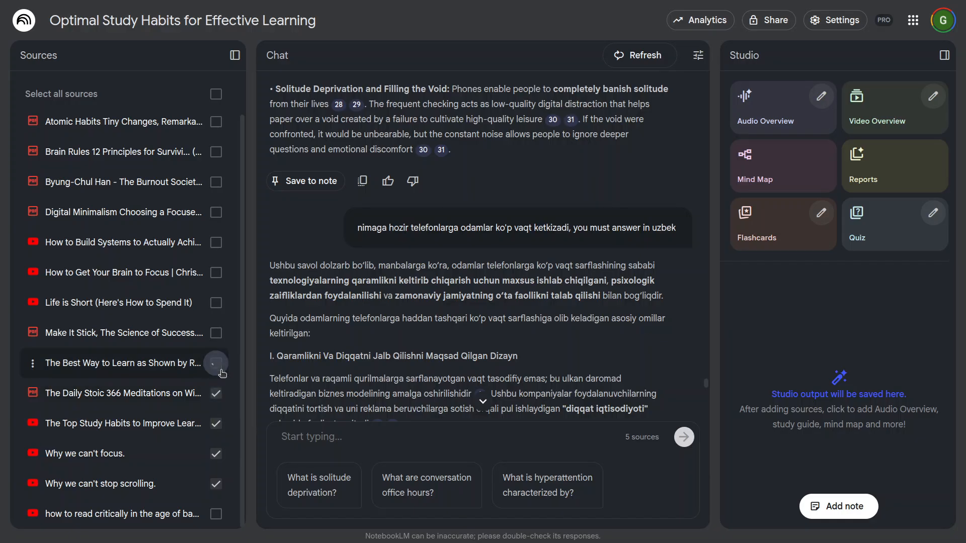
pyautogui.click(216, 333)
pyautogui.click(216, 303)
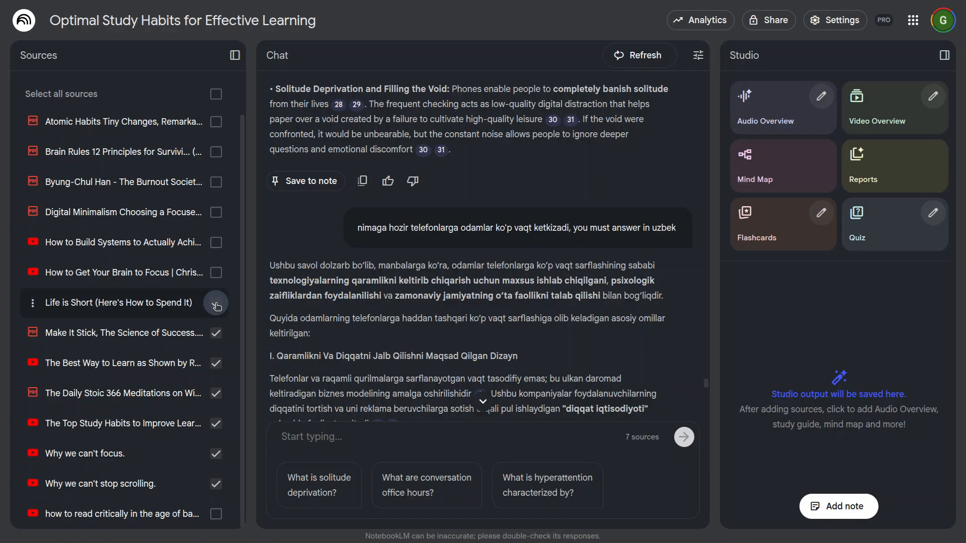
pyautogui.click(215, 273)
pyautogui.click(216, 243)
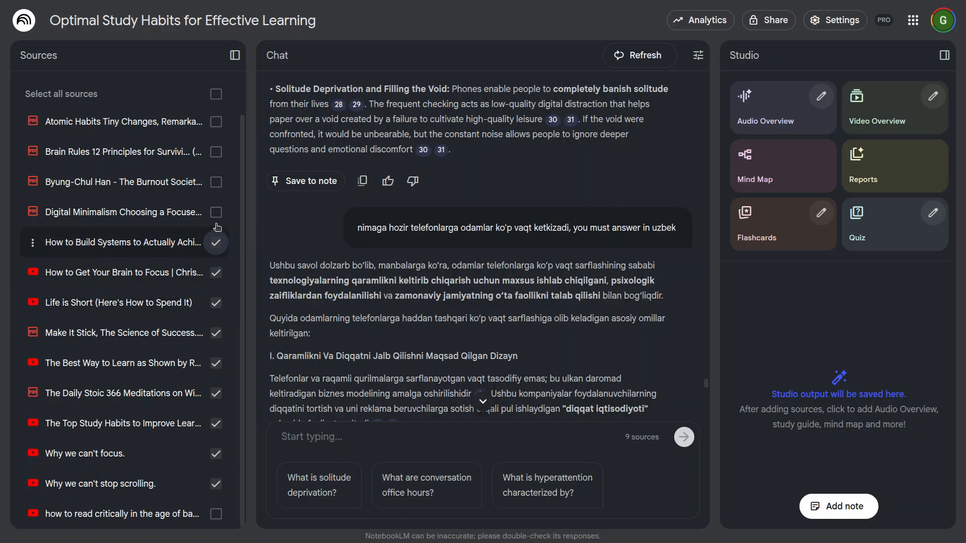
pyautogui.click(216, 212)
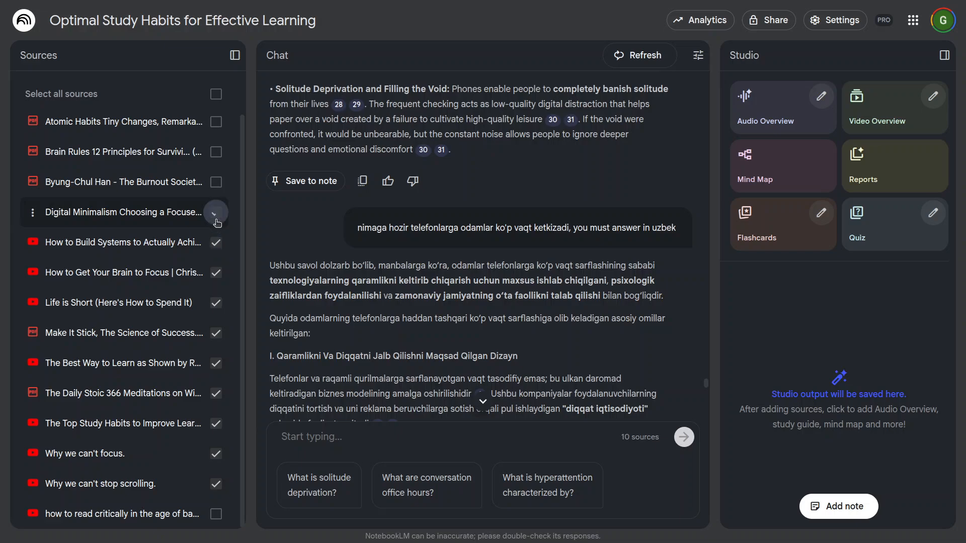
pyautogui.click(216, 152)
pyautogui.click(216, 122)
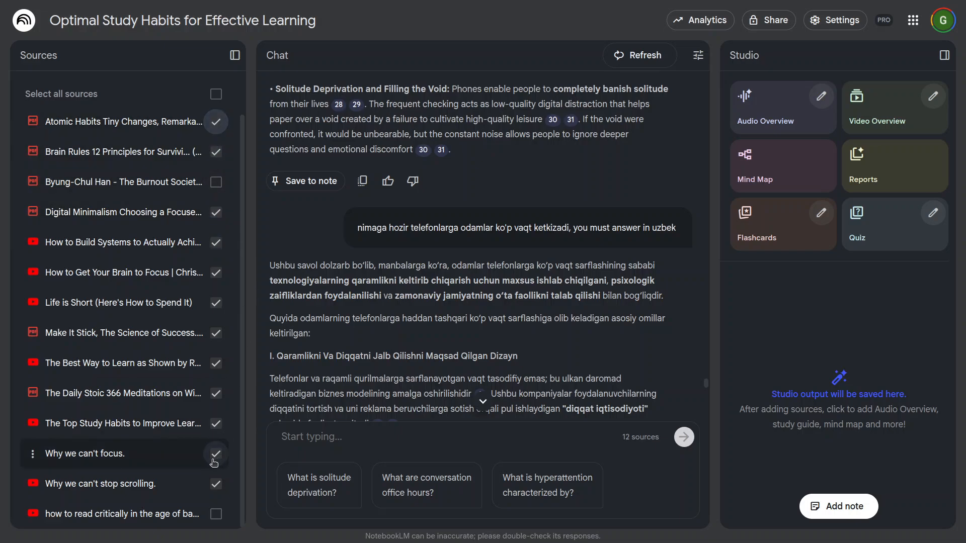
# Step: Check the list of selected sources and generate a mind map from them
pyautogui.scroll(1, 207, 481)
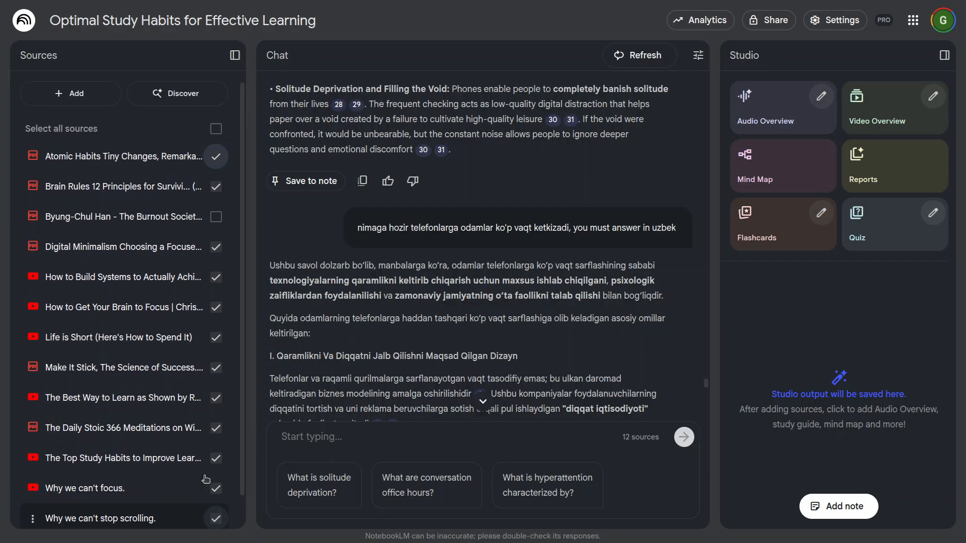
pyautogui.scroll(-1, 206, 480)
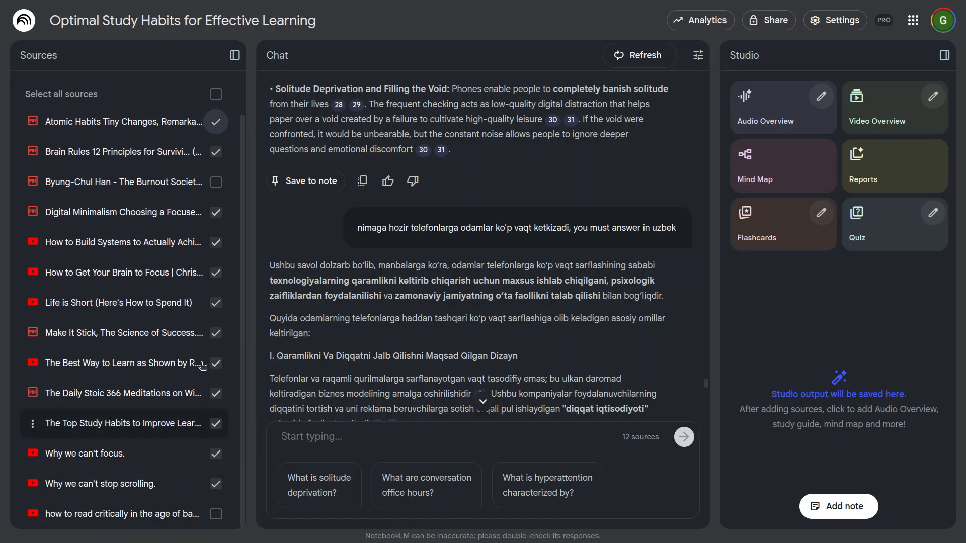
pyautogui.scroll(1, 198, 178)
pyautogui.scroll(1, 199, 179)
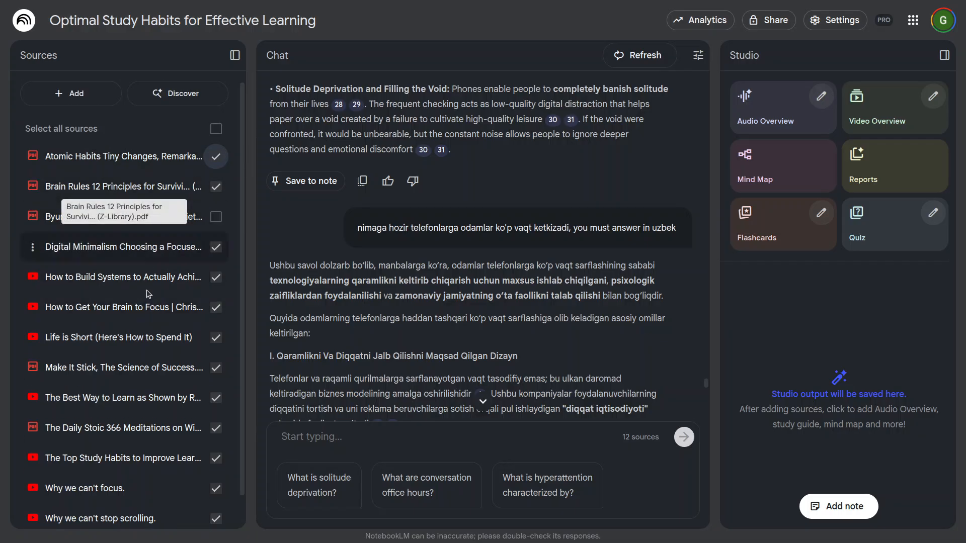
pyautogui.scroll(-1, 110, 193)
pyautogui.scroll(1, 175, 378)
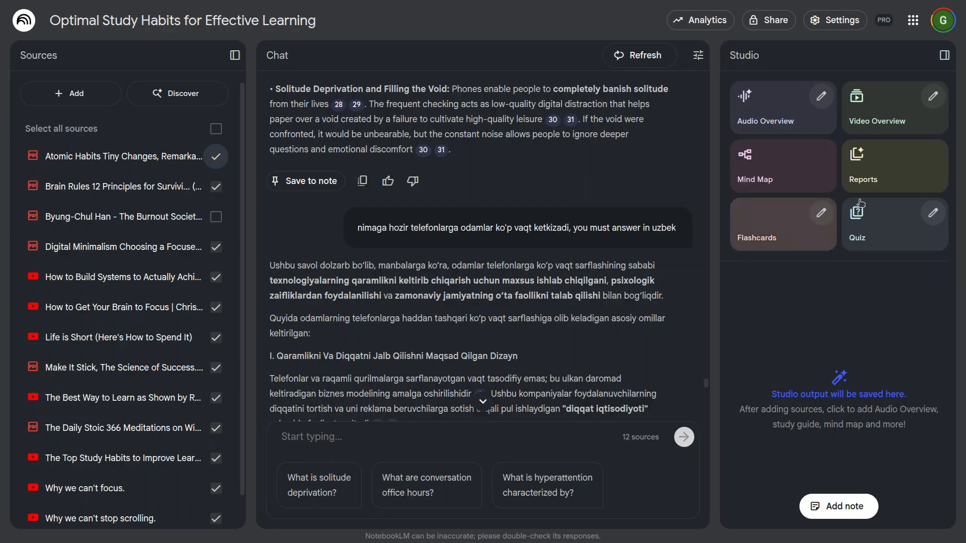
pyautogui.click(797, 172)
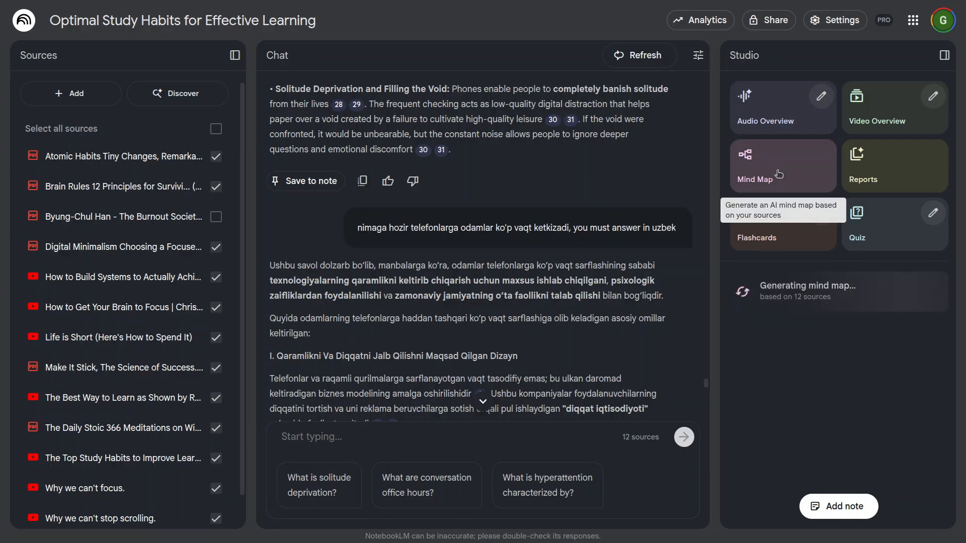
# Step: Open the Audio Overview customisation and, after trying the Shorter and Default lengths, set the length to Longer
pyautogui.click(820, 96)
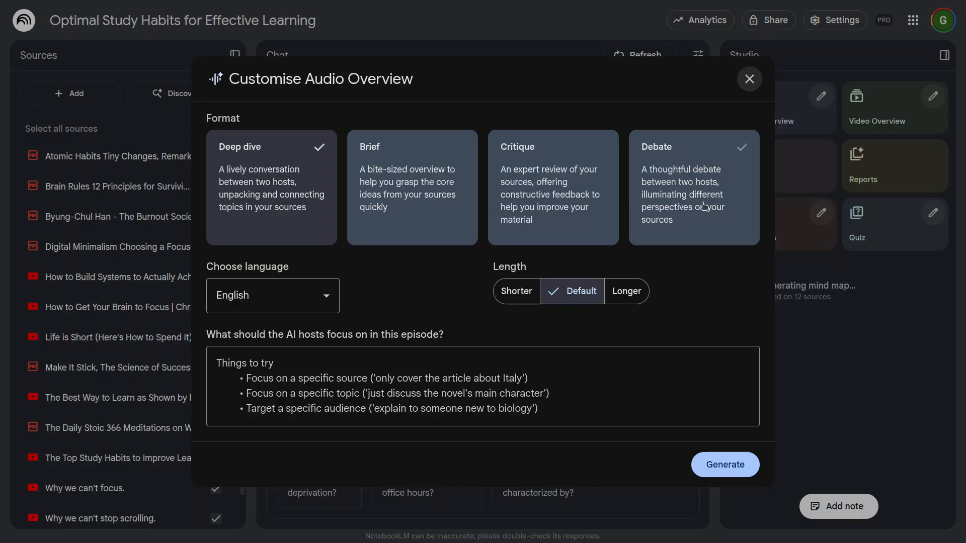
pyautogui.click(524, 301)
pyautogui.click(578, 296)
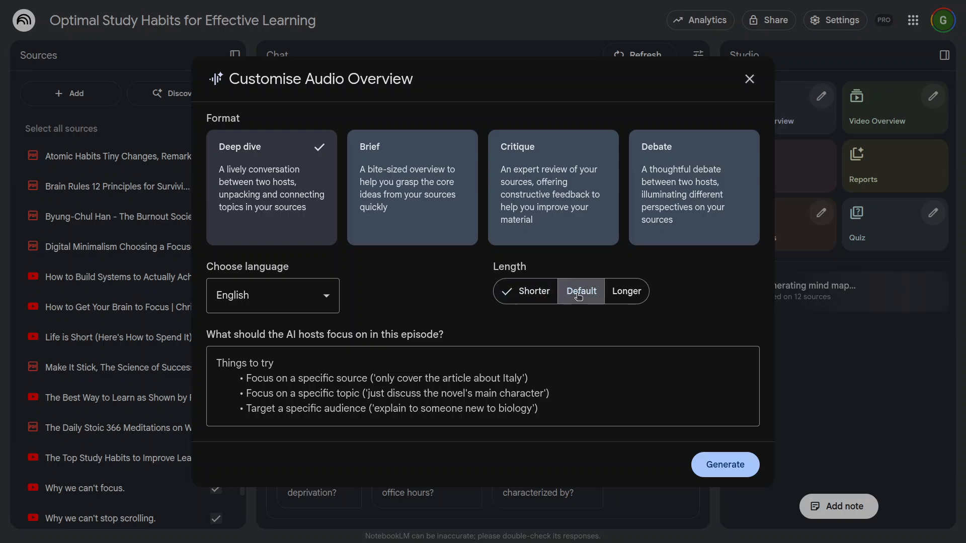
pyautogui.click(626, 297)
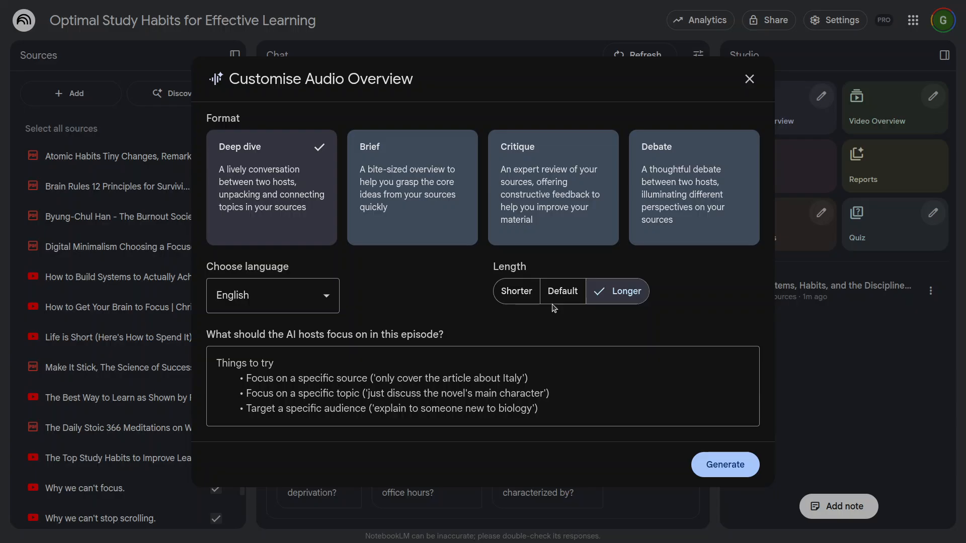
# Step: Enter "how to improive" as the beginning of the focus prompt for the AI hosts of the episode
pyautogui.click(369, 370)
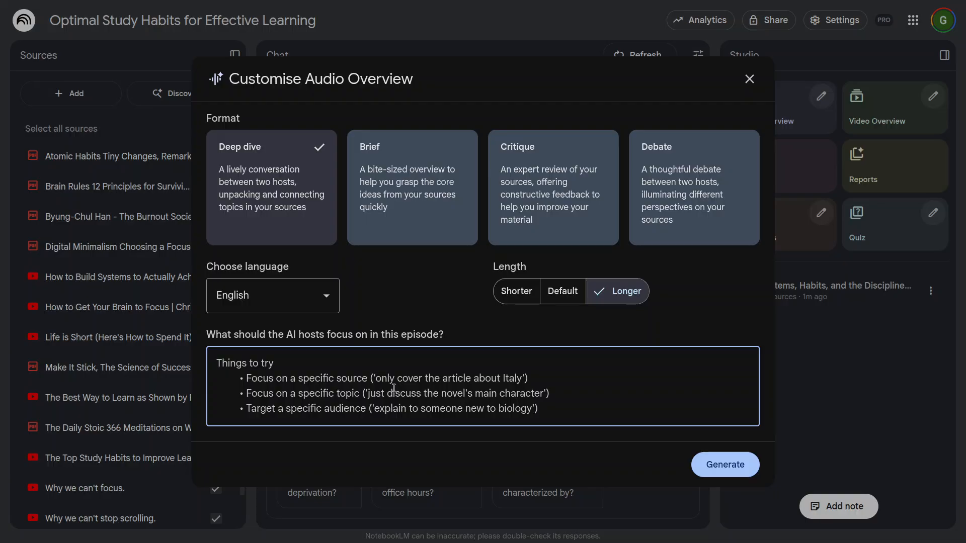
pyautogui.write('how to')
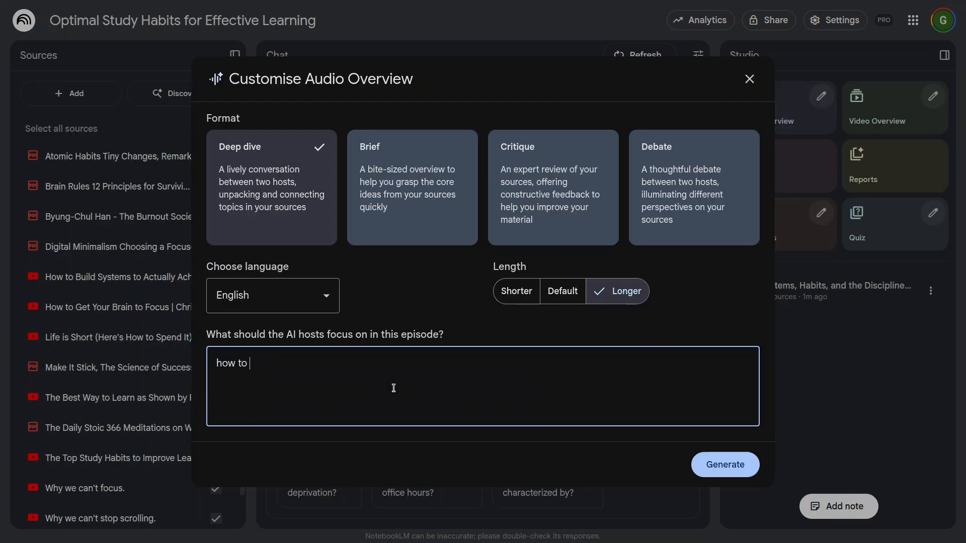
pyautogui.write(' improive study habits')
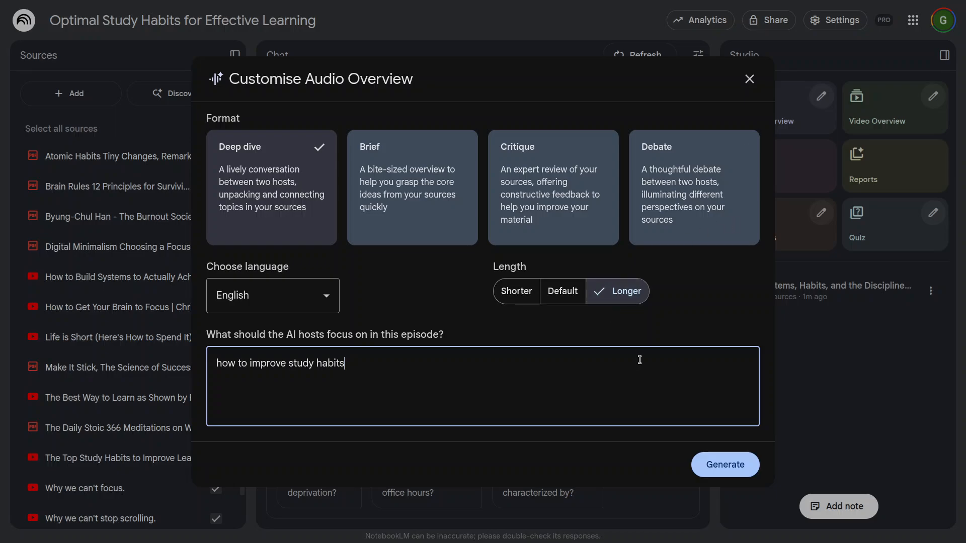
# Step: Generate the customised Audio Overview, and start a Video Overview with its default settings
pyautogui.click(725, 467)
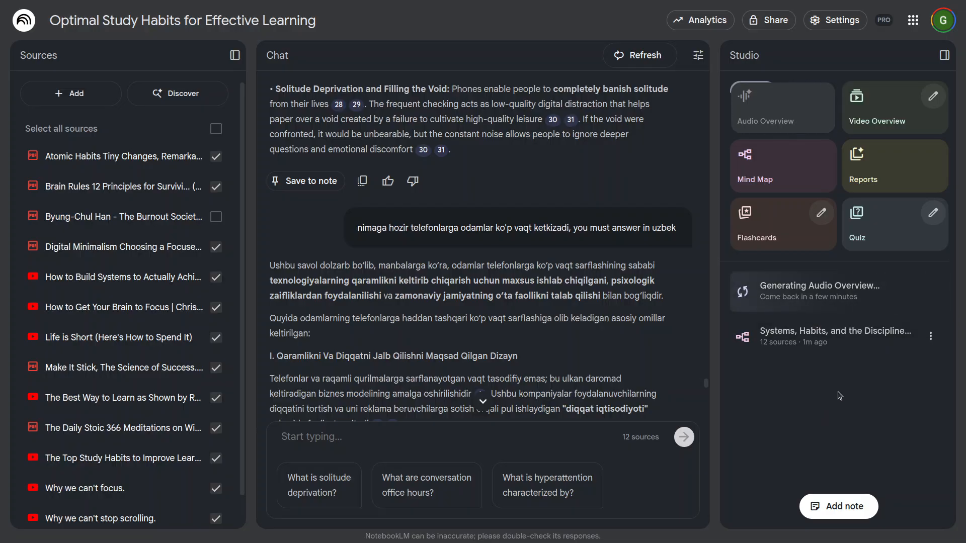
pyautogui.click(902, 107)
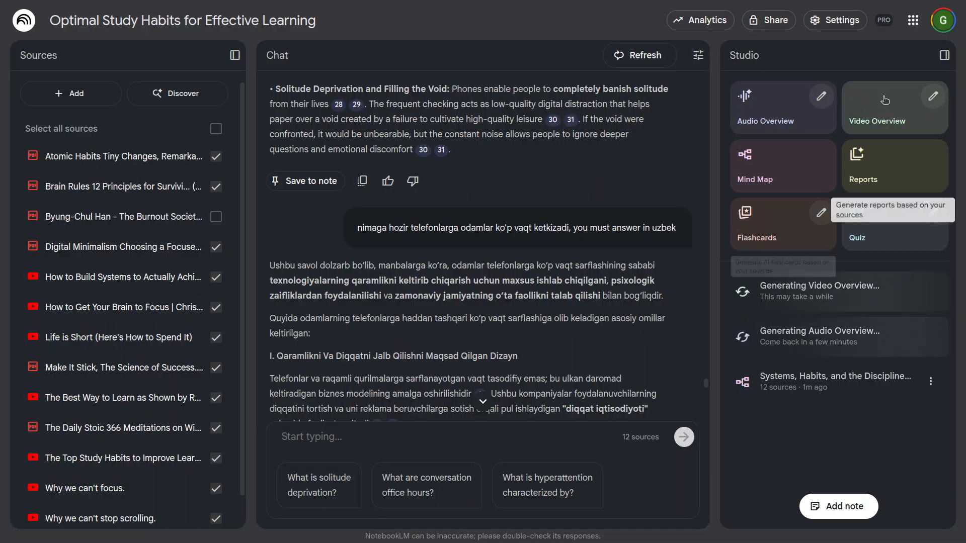
# Step: Generate a customised English Explainer Video Overview with auto-selected visual style, focused on "how to study better, and make use of time wisely"
pyautogui.click(932, 96)
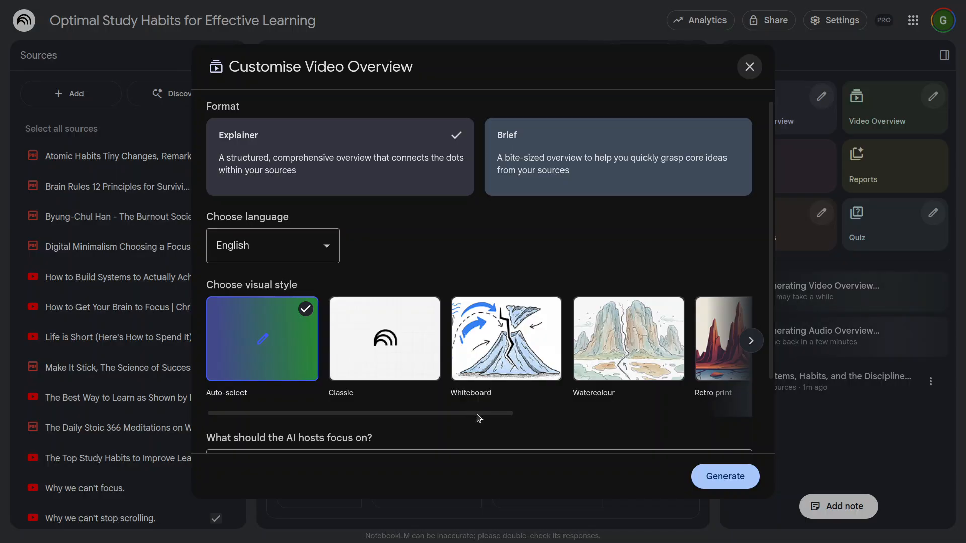
pyautogui.moveTo(477, 414); pyautogui.dragTo(355, 417)
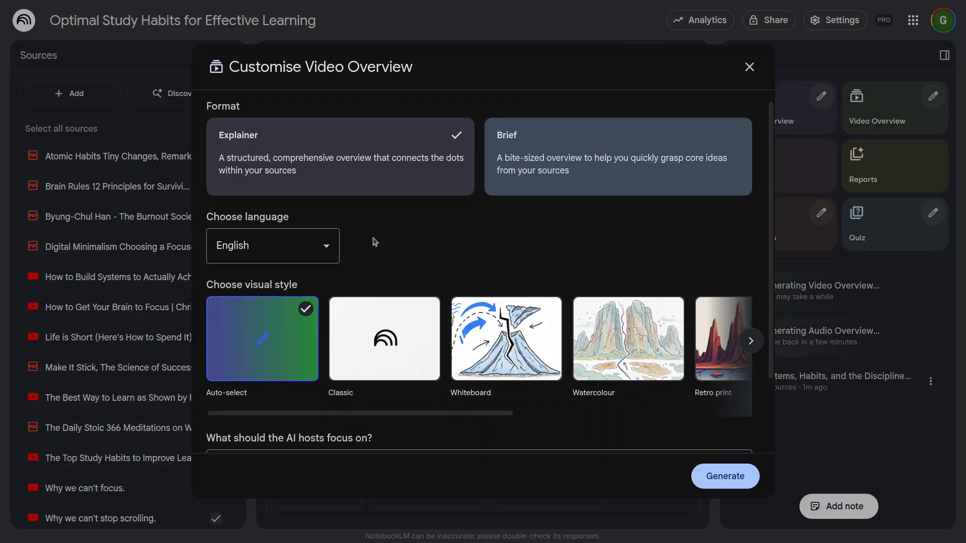
pyautogui.scroll(-2, 402, 391)
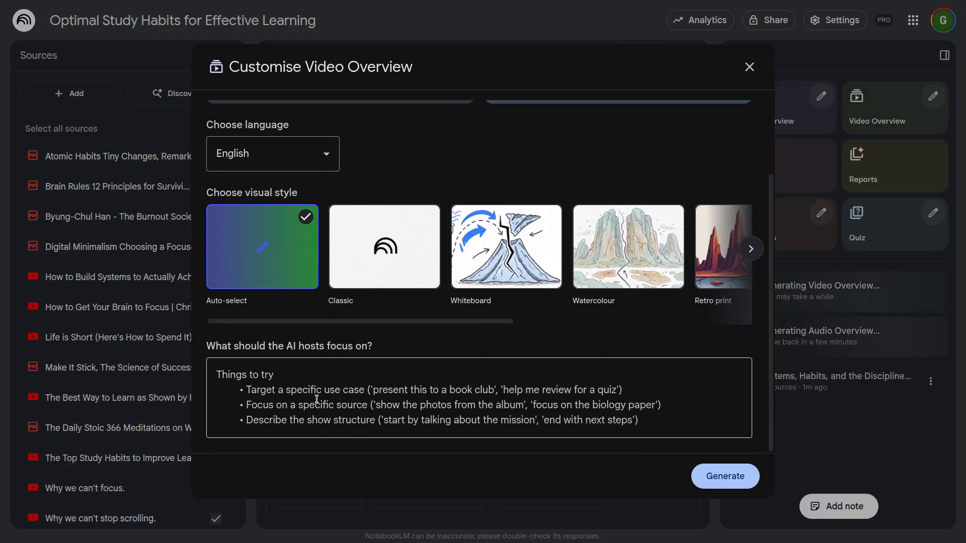
pyautogui.click(313, 396)
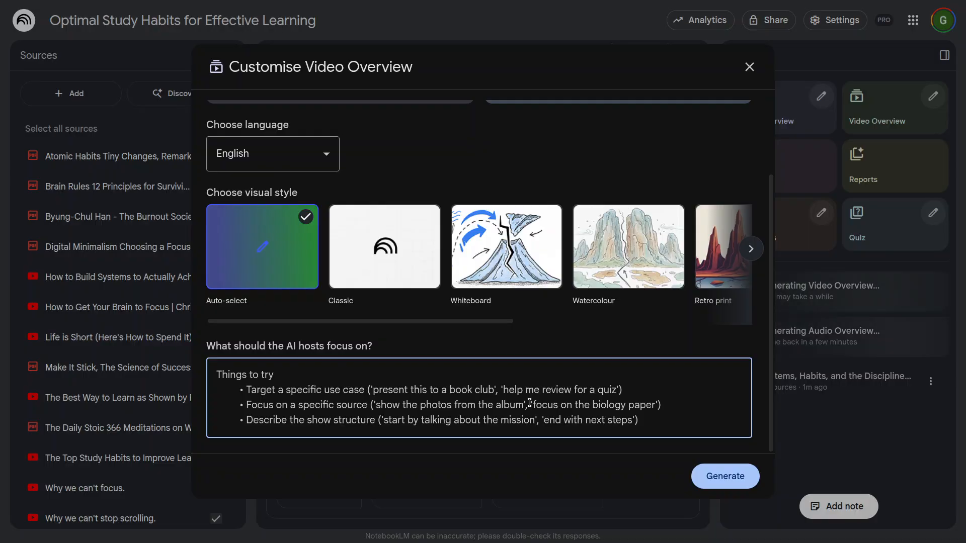
pyautogui.write('how to s')
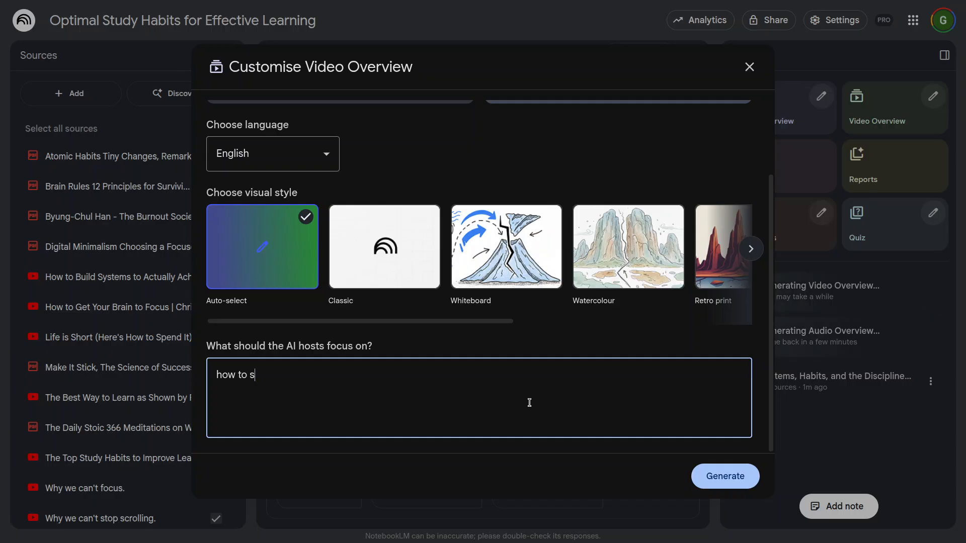
pyautogui.write('tudy better, and make use of time wisely')
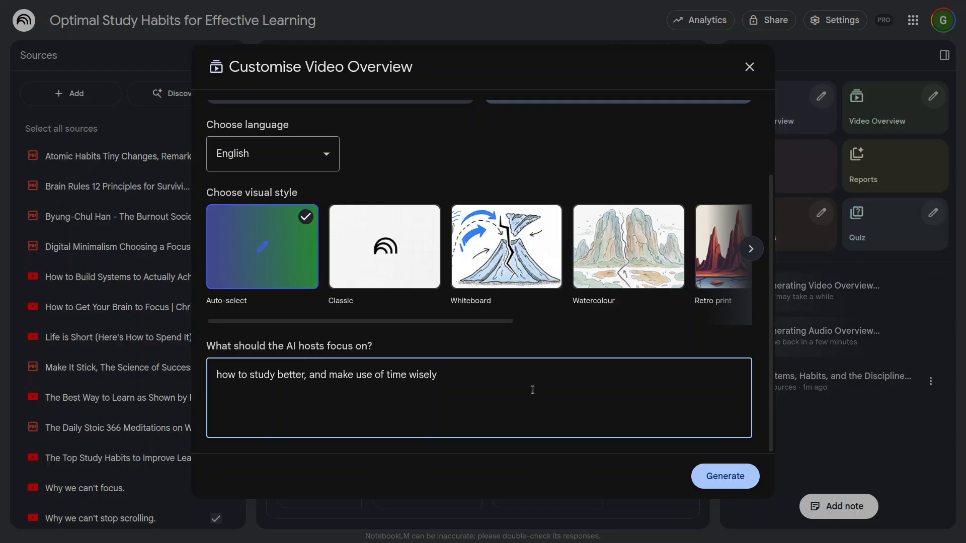
pyautogui.click(714, 476)
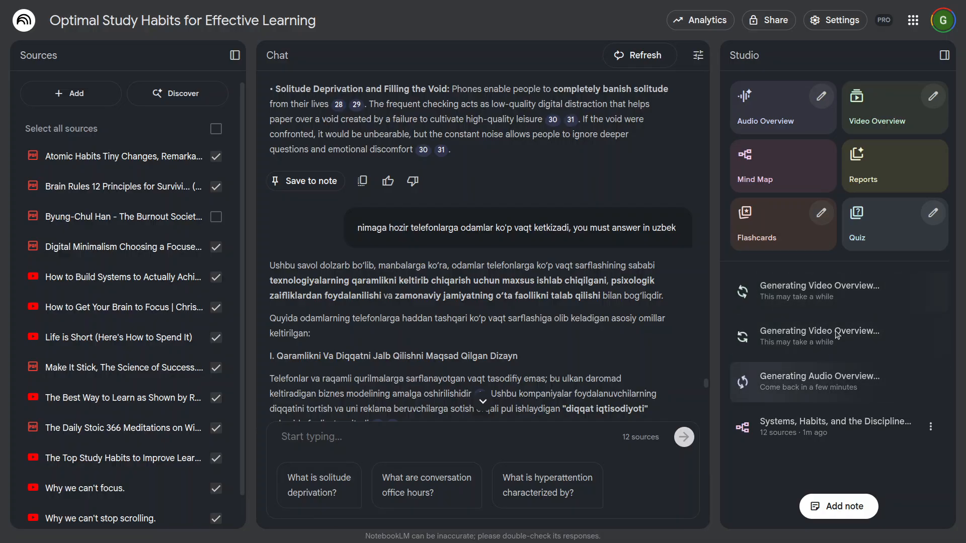
# Step: Generate flashcards with the Standard number of cards and Medium difficulty, leaving the topic empty, after trying the More option
pyautogui.click(821, 213)
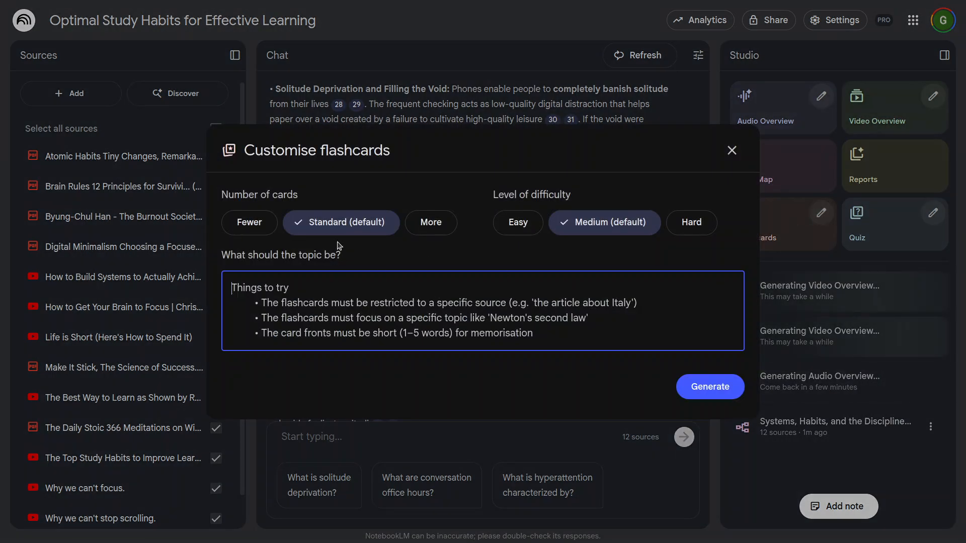
pyautogui.click(429, 231)
pyautogui.click(382, 230)
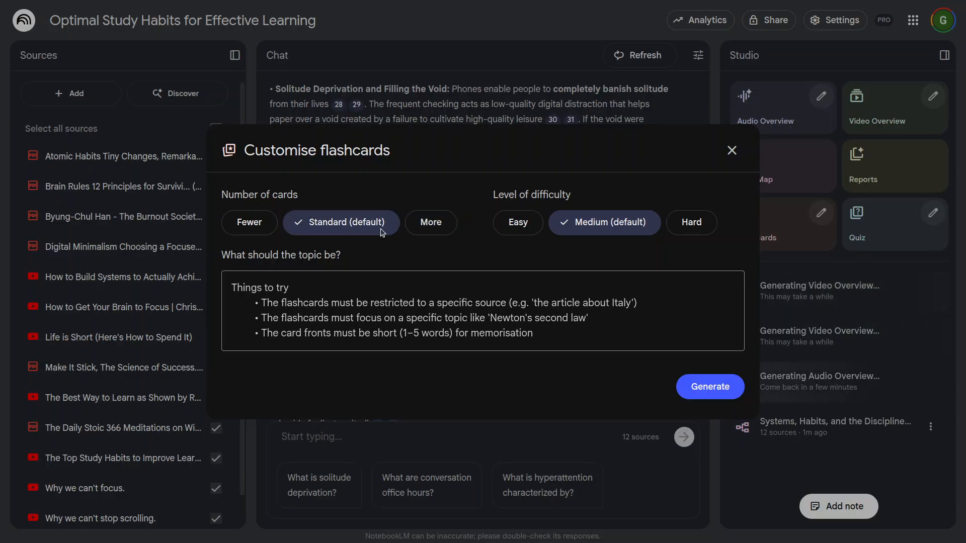
pyautogui.click(412, 231)
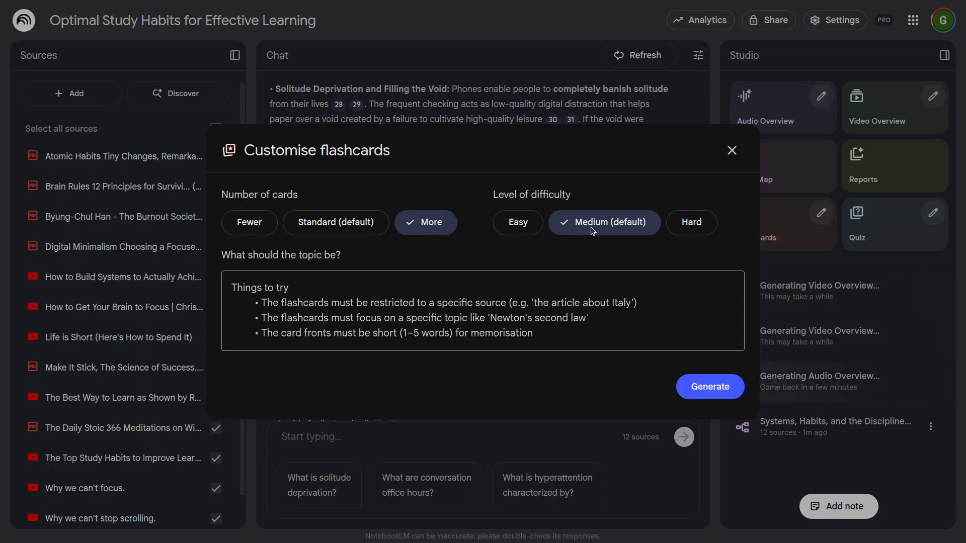
pyautogui.click(353, 228)
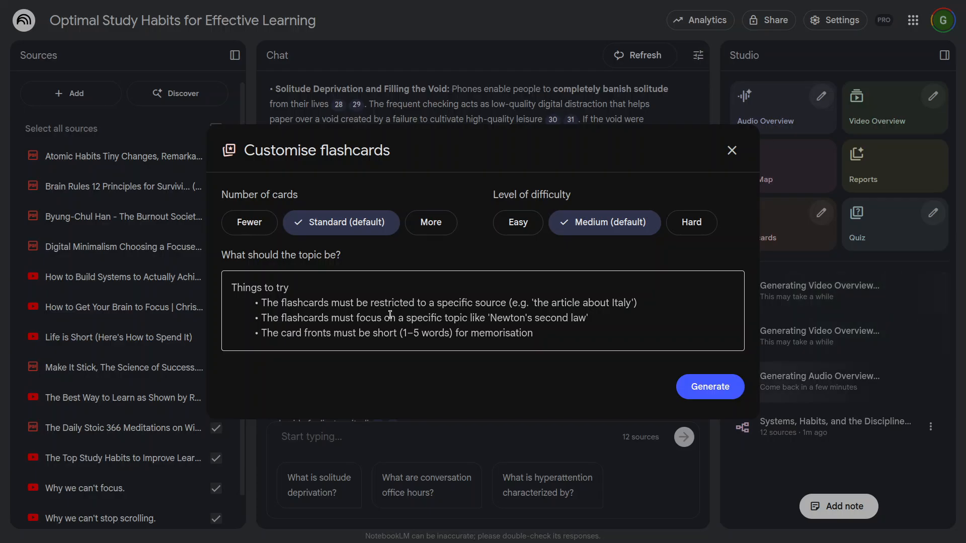
pyautogui.click(313, 310)
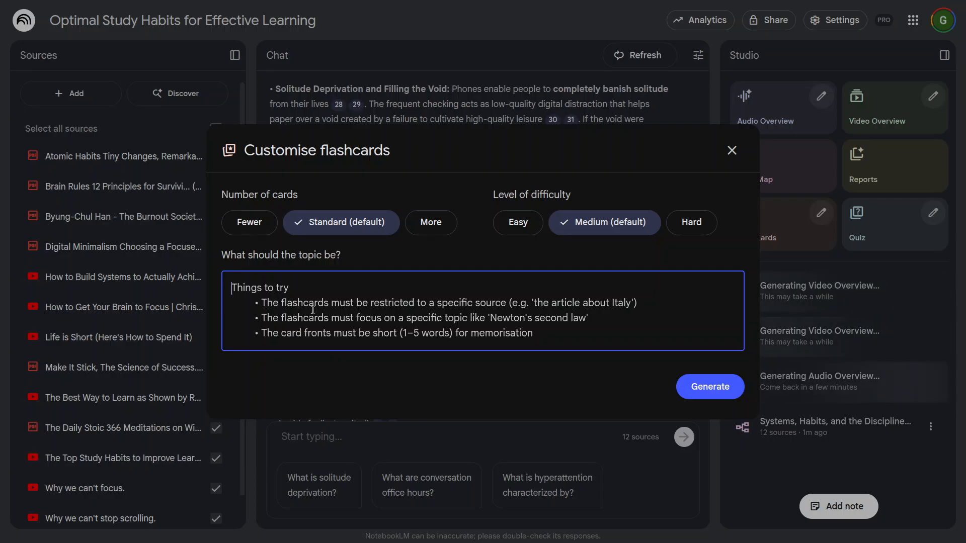
pyautogui.click(731, 391)
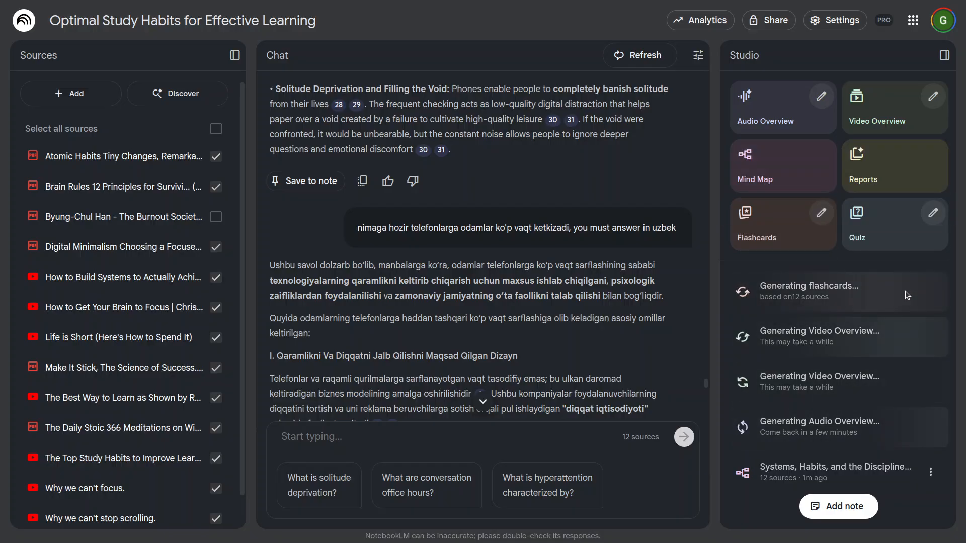
# Step: Generate a quiz with default settings on the topic "how brain, biology, perception and study habits are connected"
pyautogui.click(929, 213)
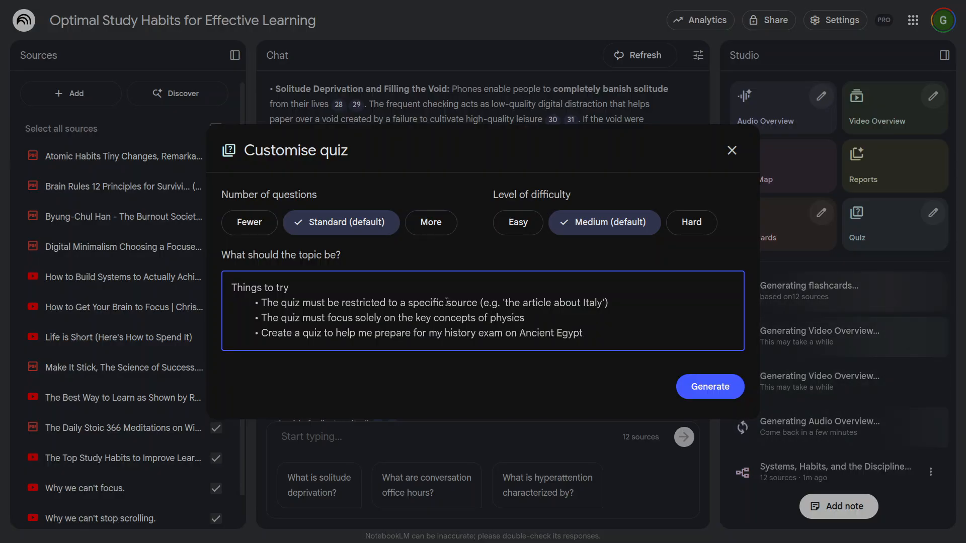
pyautogui.write('how brain')
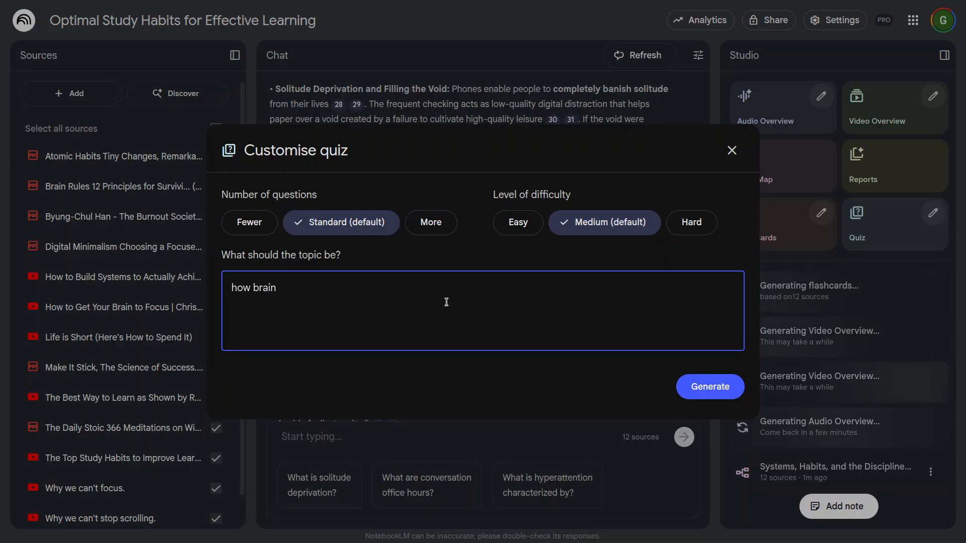
pyautogui.write(', bilogy, percep')
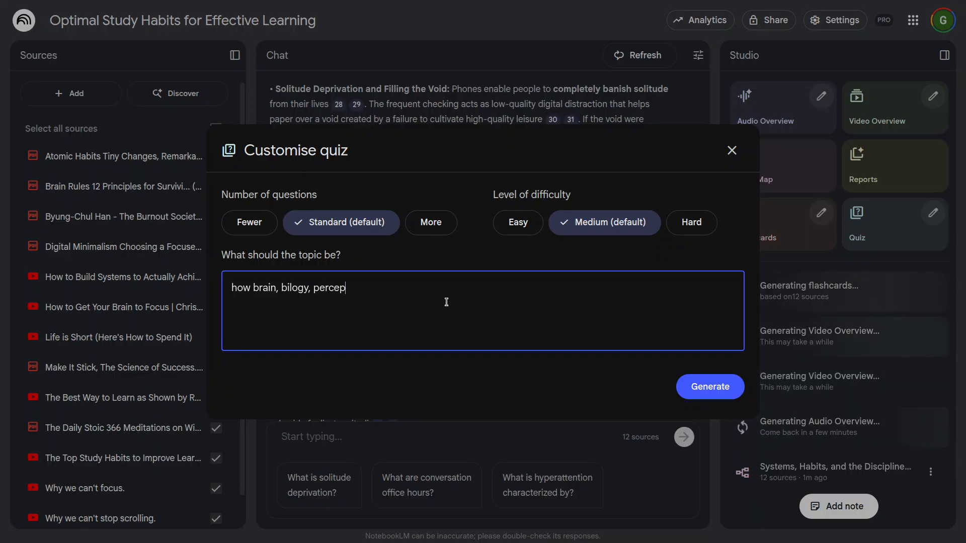
pyautogui.write('tion and st')
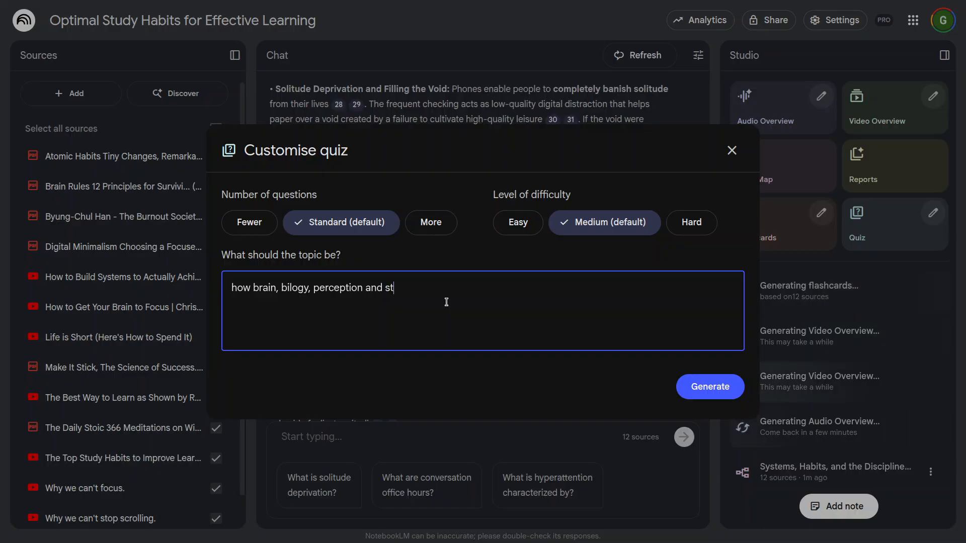
pyautogui.write('udy habvits are connected')
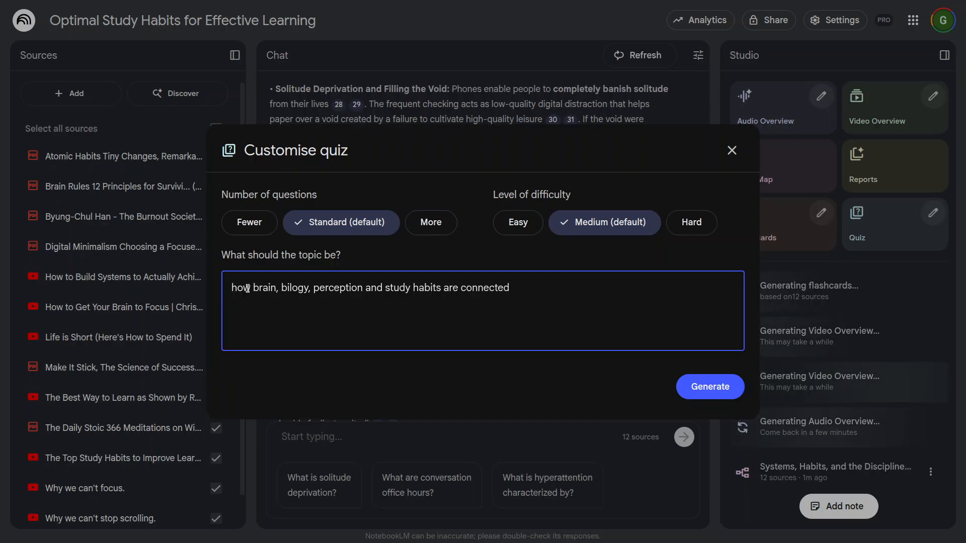
pyautogui.click(292, 288)
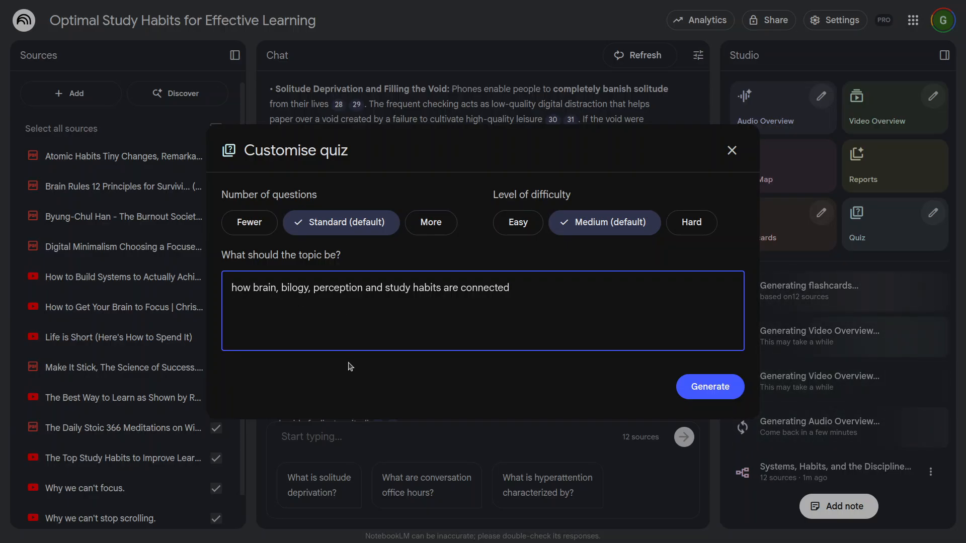
pyautogui.write('o')
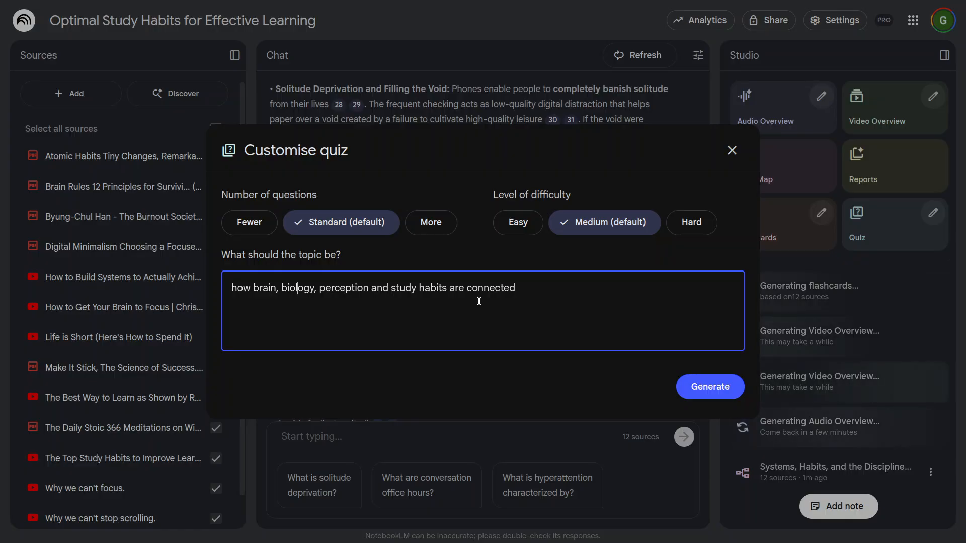
pyautogui.click(700, 396)
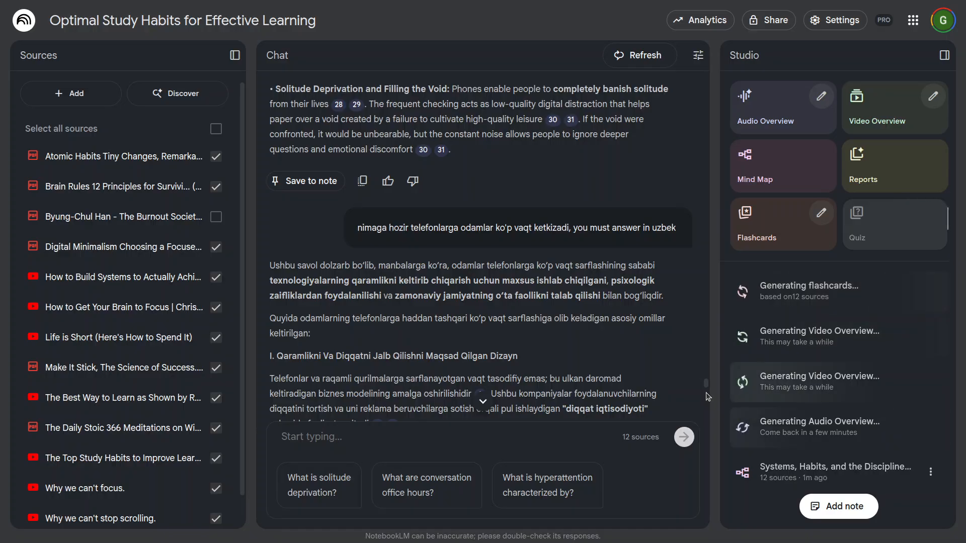
# Step: Create a Blog post report in English, reviewing its preset description before generating it
pyautogui.click(918, 173)
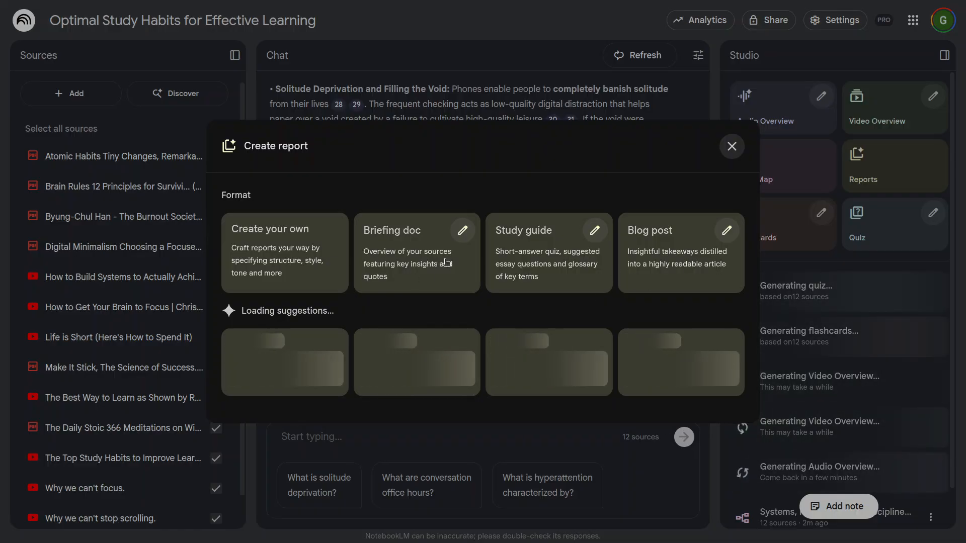
pyautogui.click(716, 232)
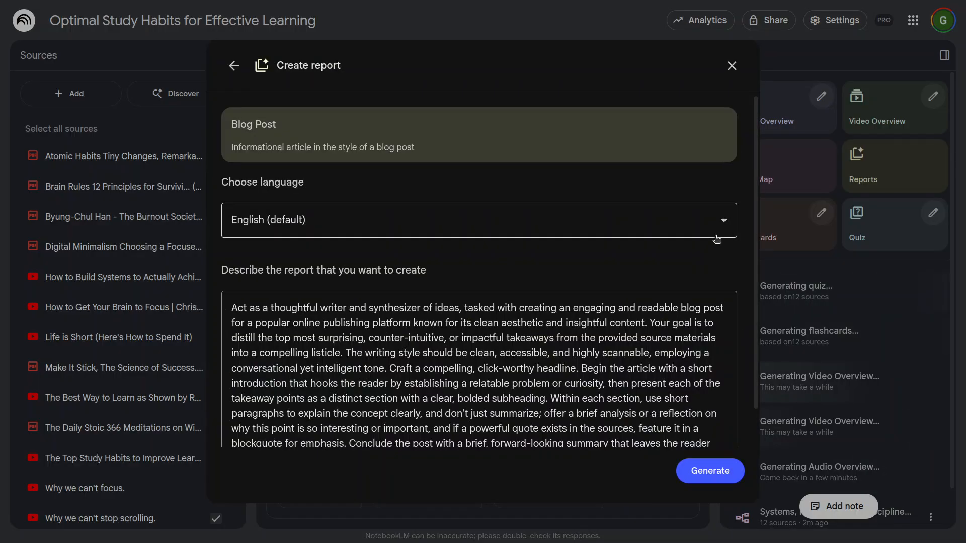
pyautogui.scroll(-2, 439, 385)
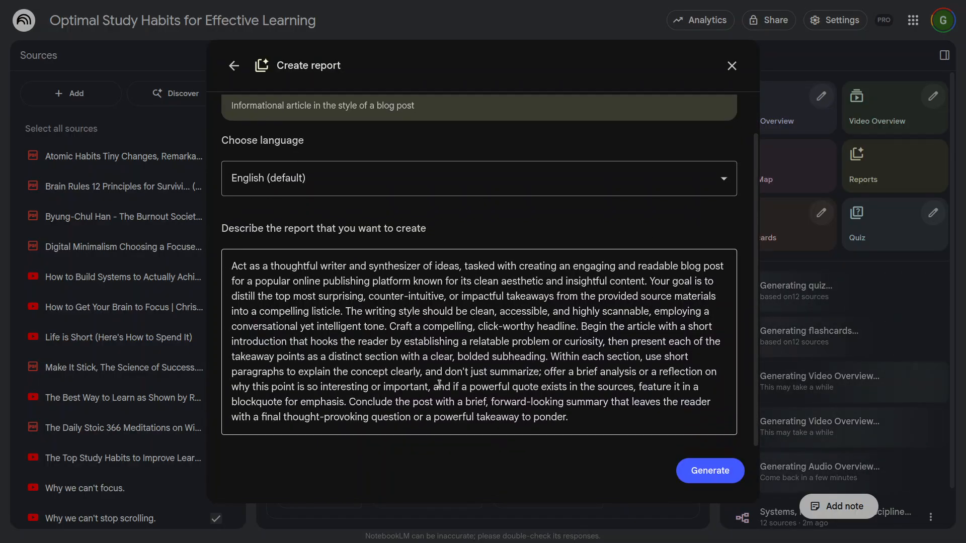
pyautogui.scroll(2, 455, 343)
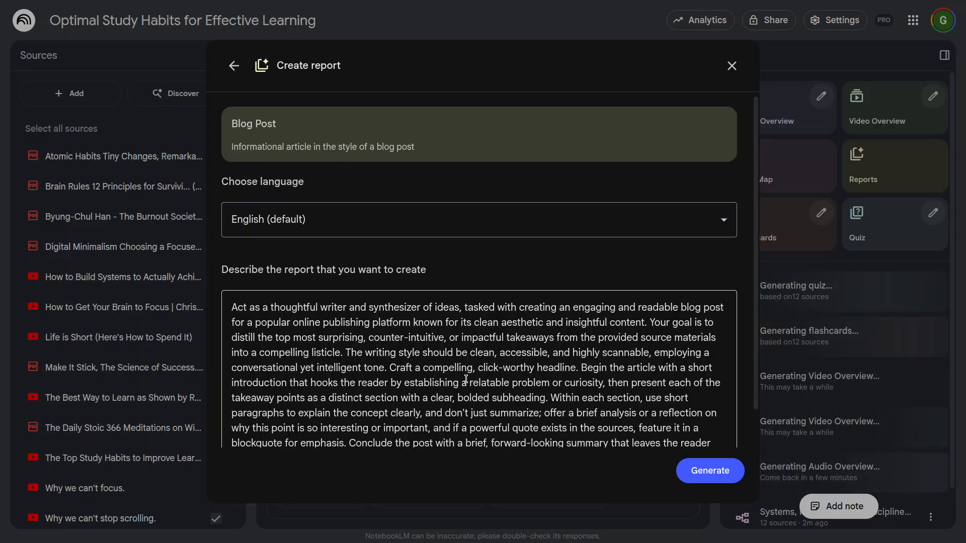
pyautogui.scroll(-2, 346, 217)
pyautogui.click(710, 471)
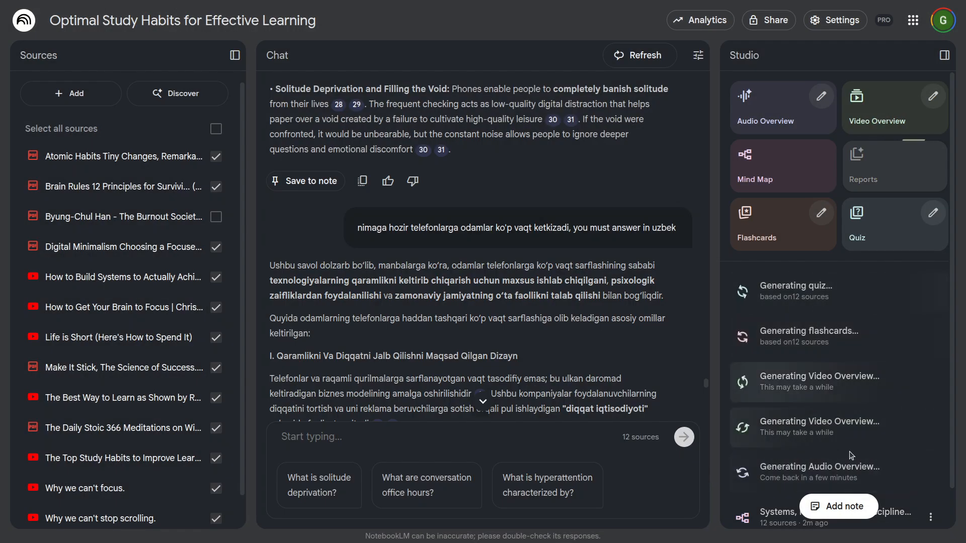
# Step: Check the list of Studio outputs, open the generated mind map and look over its central topic and main branches
pyautogui.scroll(-1, 893, 447)
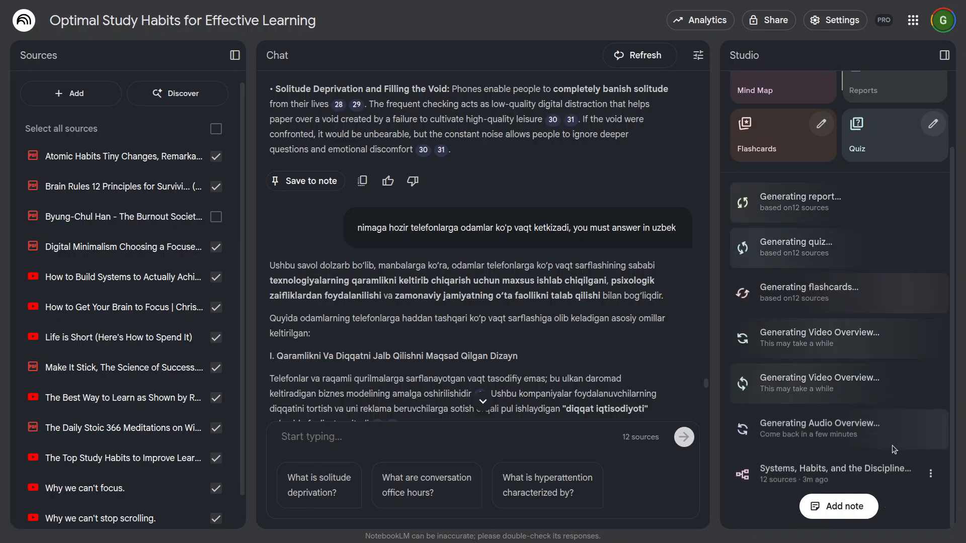
pyautogui.scroll(2, 867, 426)
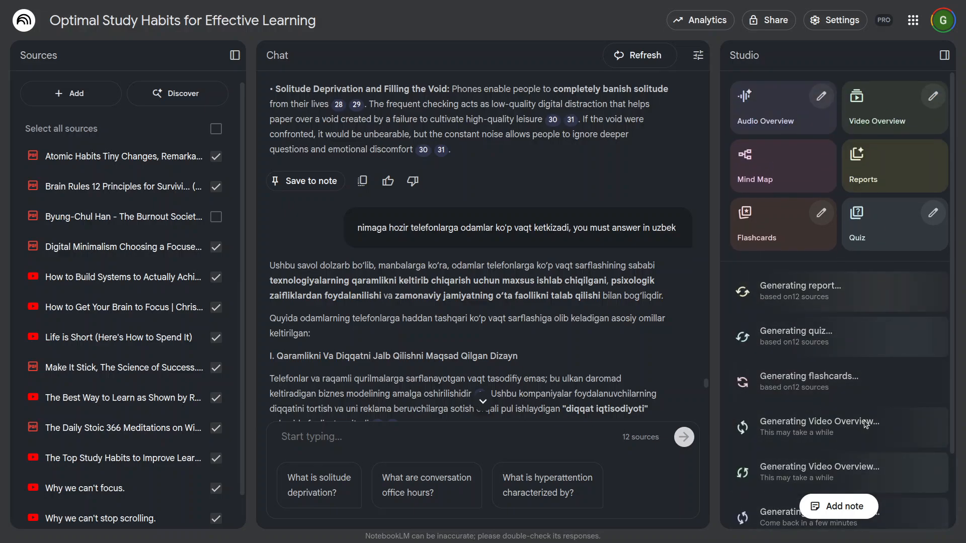
pyautogui.scroll(-2, 865, 425)
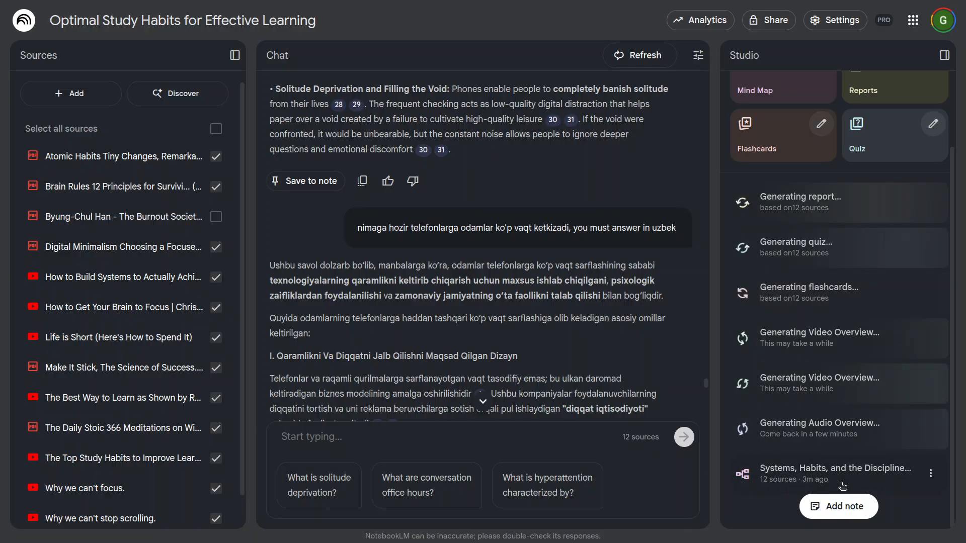
pyautogui.click(865, 484)
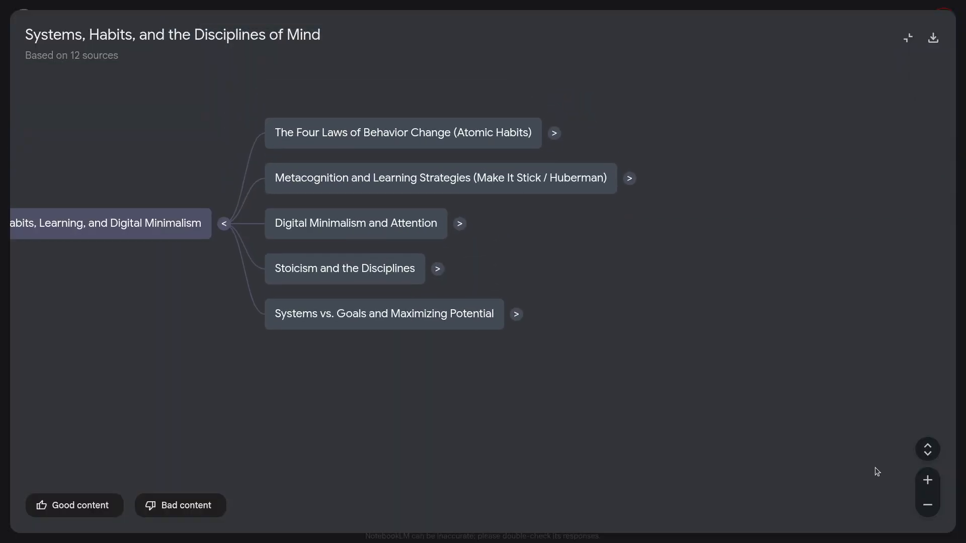
pyautogui.moveTo(266, 398); pyautogui.dragTo(526, 401)
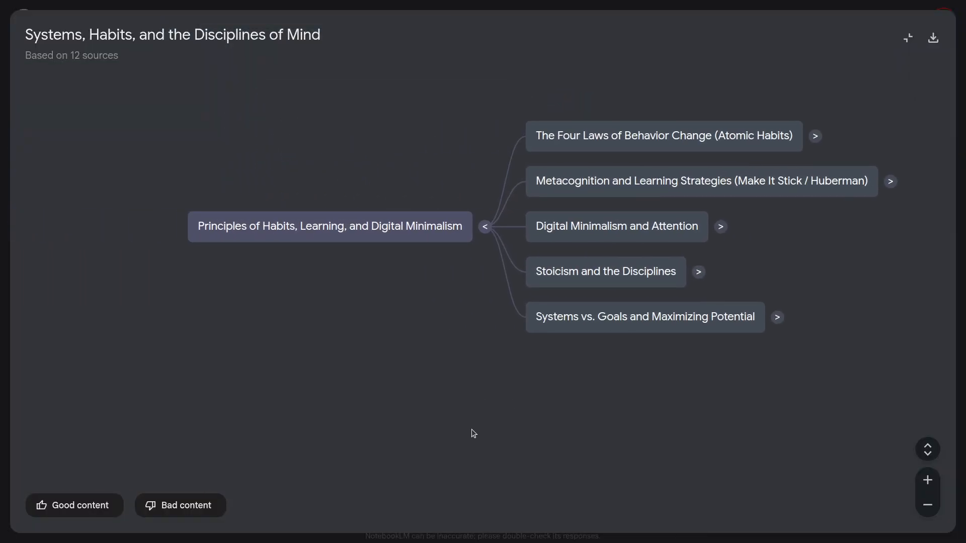
pyautogui.moveTo(432, 301); pyautogui.dragTo(363, 332)
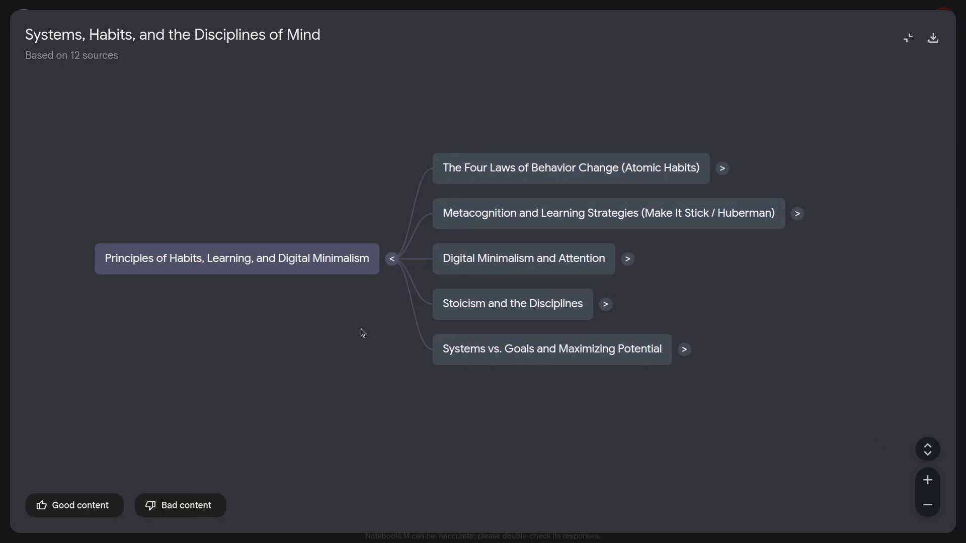
pyautogui.moveTo(372, 371); pyautogui.dragTo(218, 372)
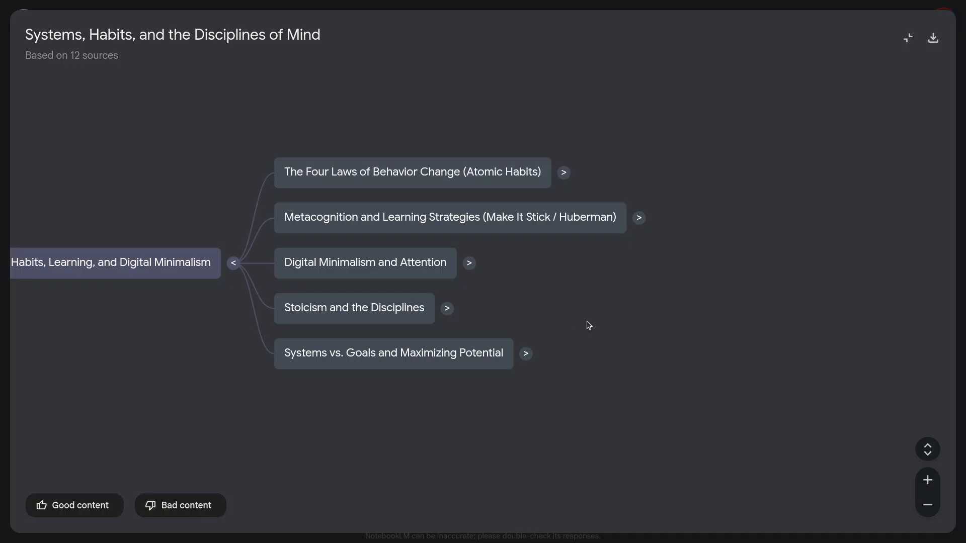
# Step: Look over the five main branches of the mind map and expand "The Four Laws of Behavior Change (Atomic Habits)"
pyautogui.moveTo(541, 332); pyautogui.dragTo(466, 377)
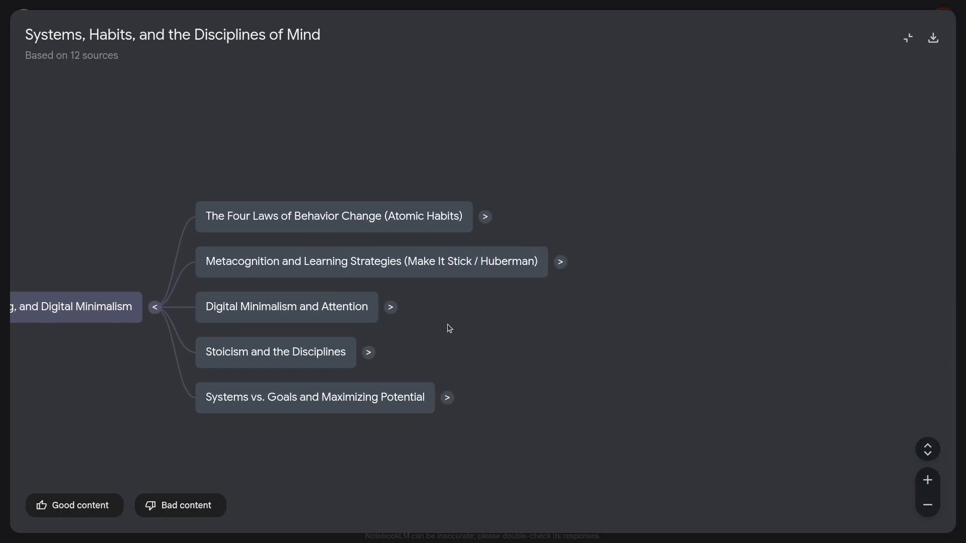
pyautogui.moveTo(451, 328); pyautogui.dragTo(461, 317)
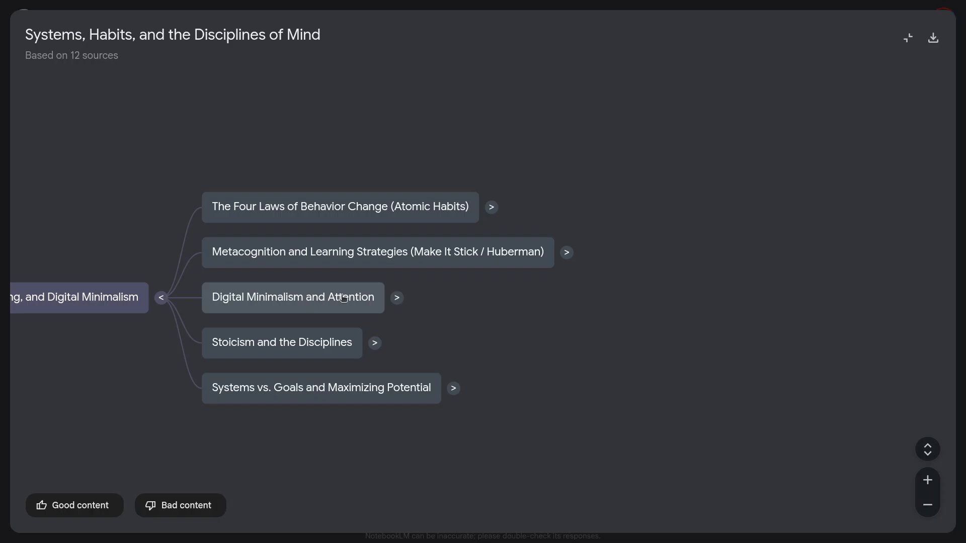
pyautogui.scroll(-1, 461, 324)
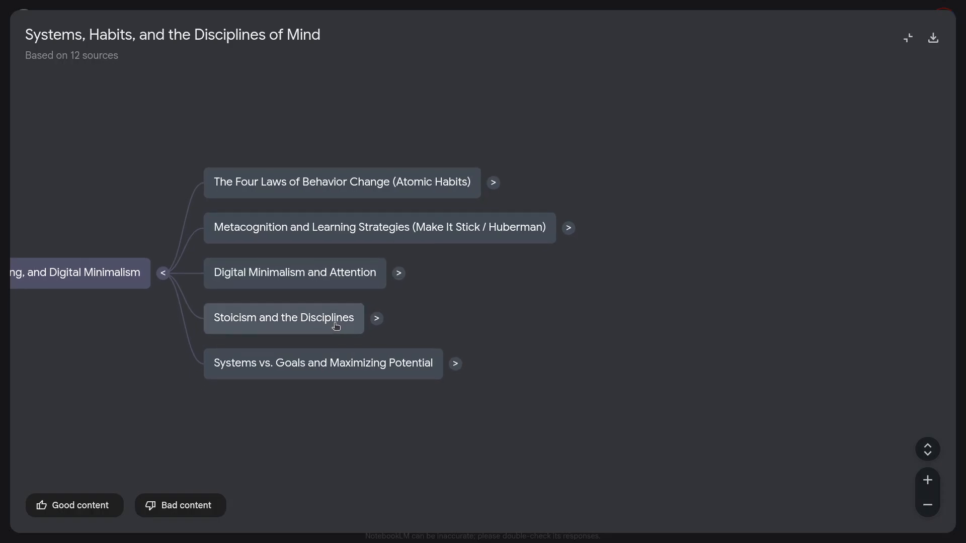
pyautogui.scroll(-1, 460, 301)
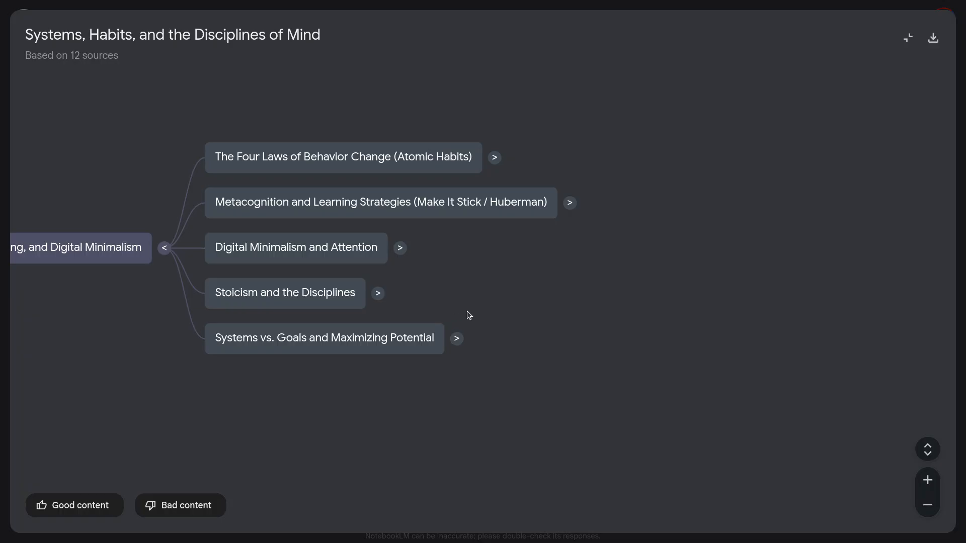
pyautogui.scroll(2, 468, 313)
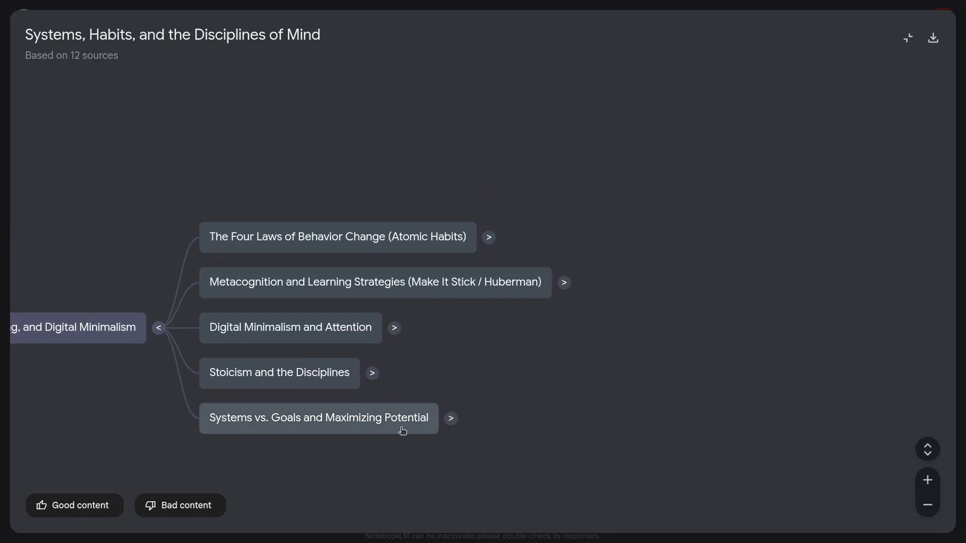
pyautogui.click(489, 239)
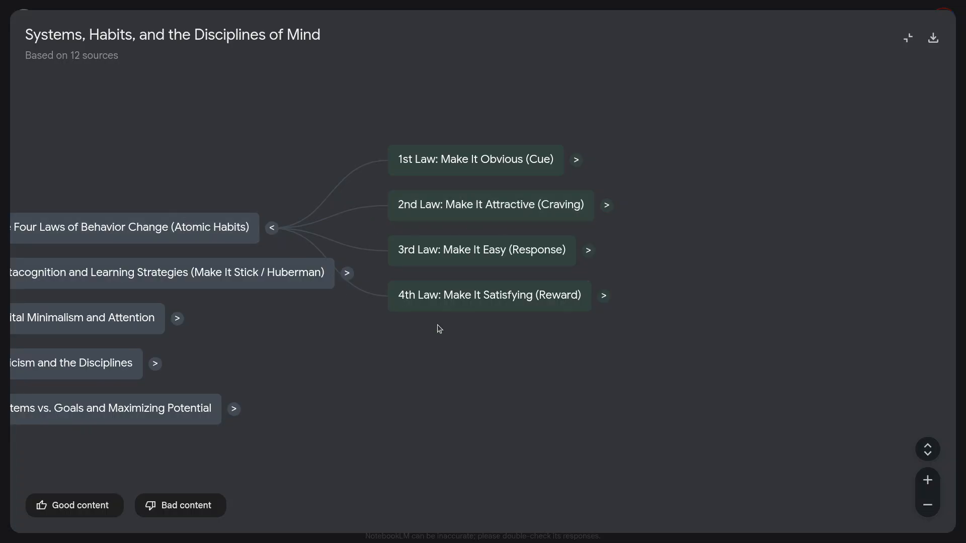
# Step: Expand "1st Law: Make It Obvious (Cue)" and its Implementation Intention, Habit Stacking, Environment Design and Inversion sub-branches
pyautogui.click(576, 160)
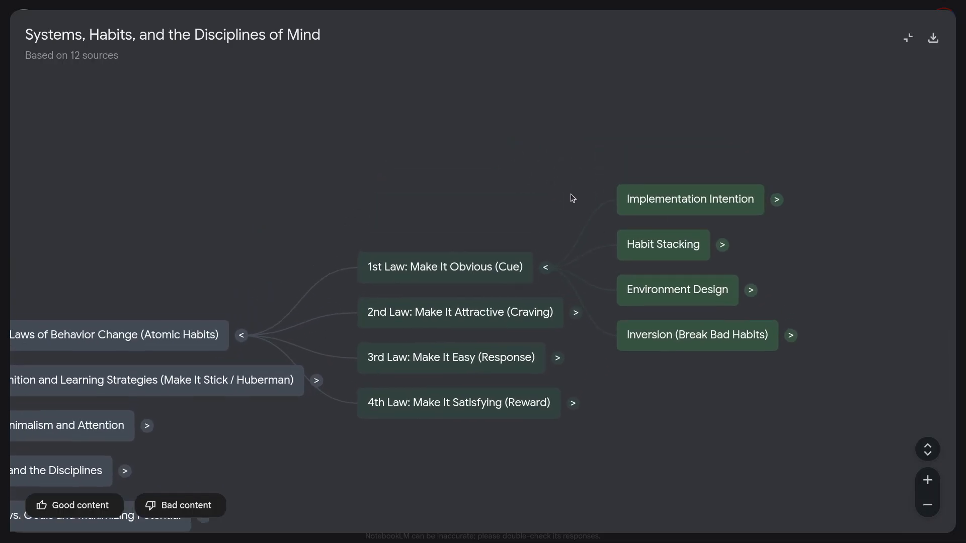
pyautogui.moveTo(518, 231); pyautogui.dragTo(309, 175)
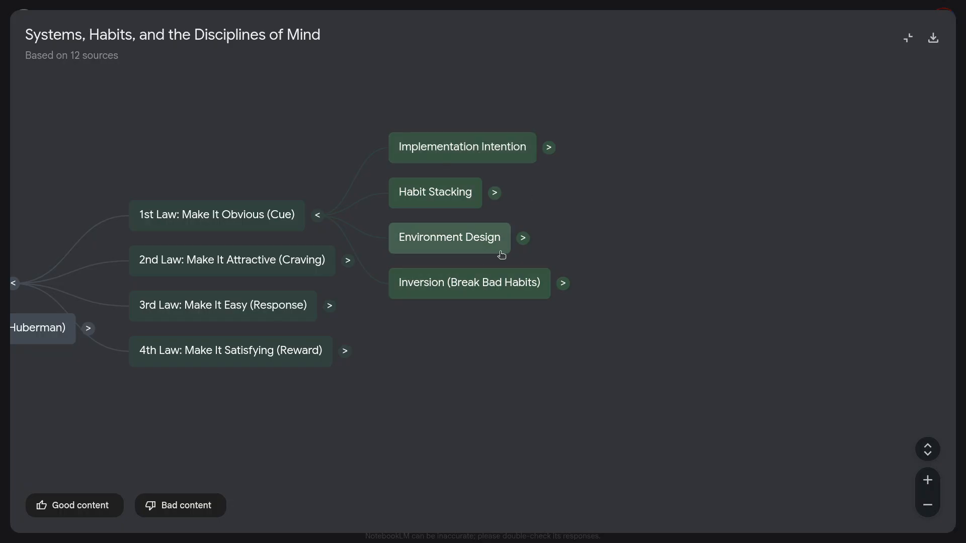
pyautogui.click(549, 147)
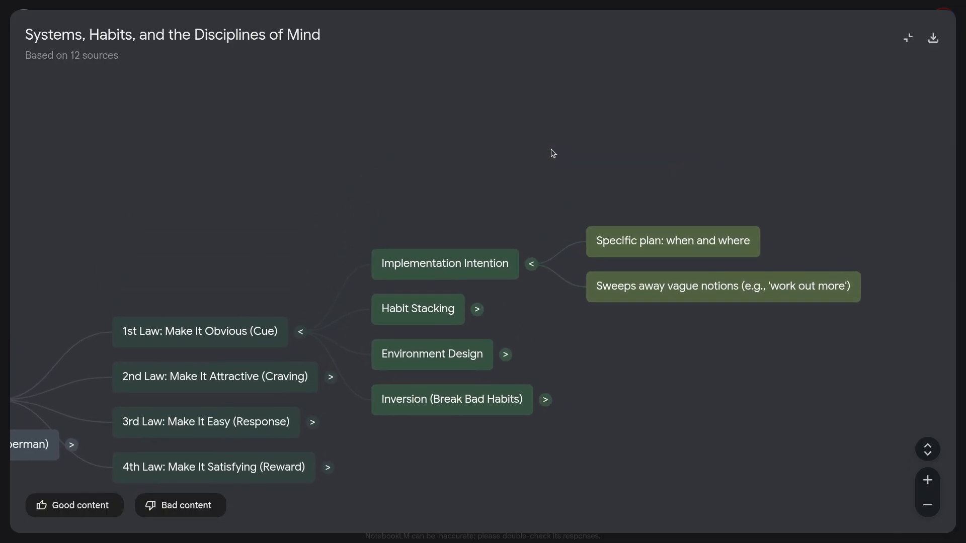
pyautogui.click(476, 315)
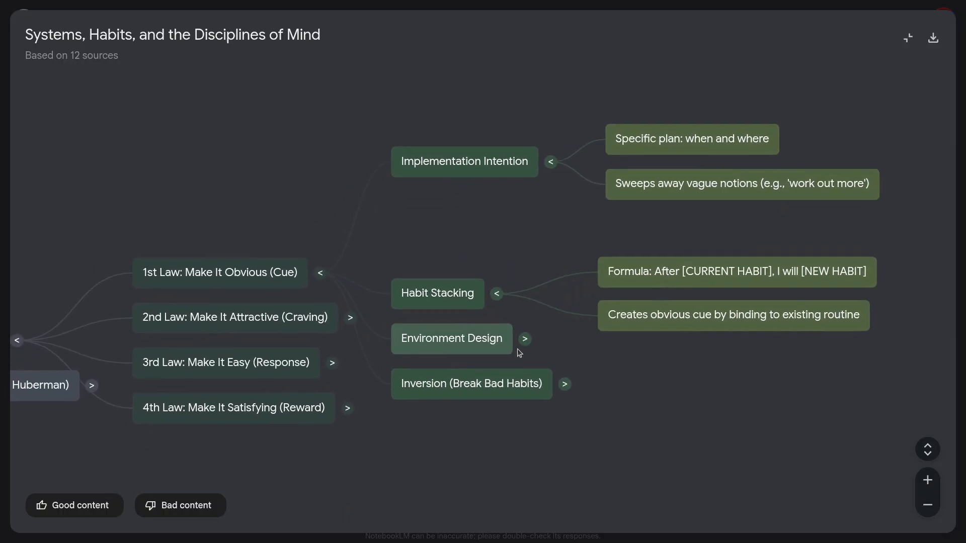
pyautogui.click(532, 316)
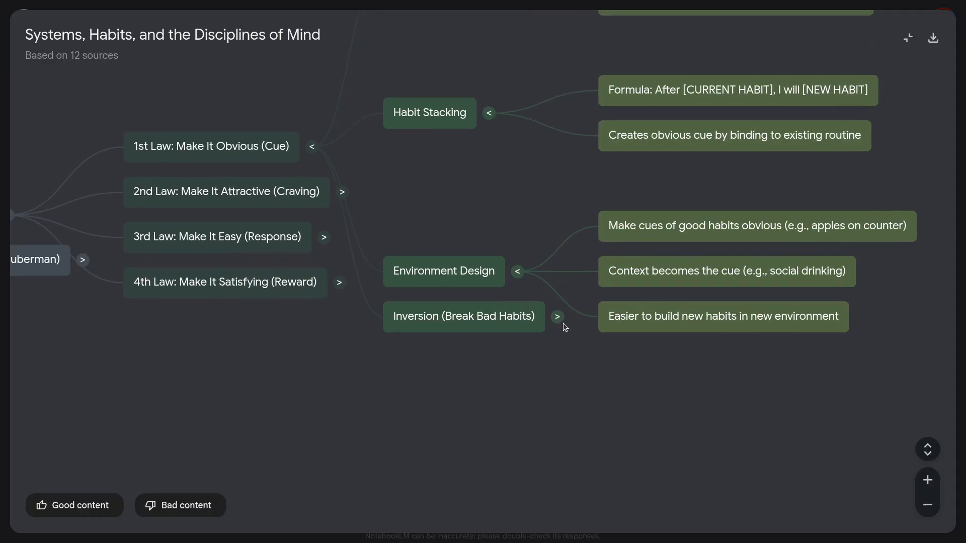
pyautogui.click(557, 317)
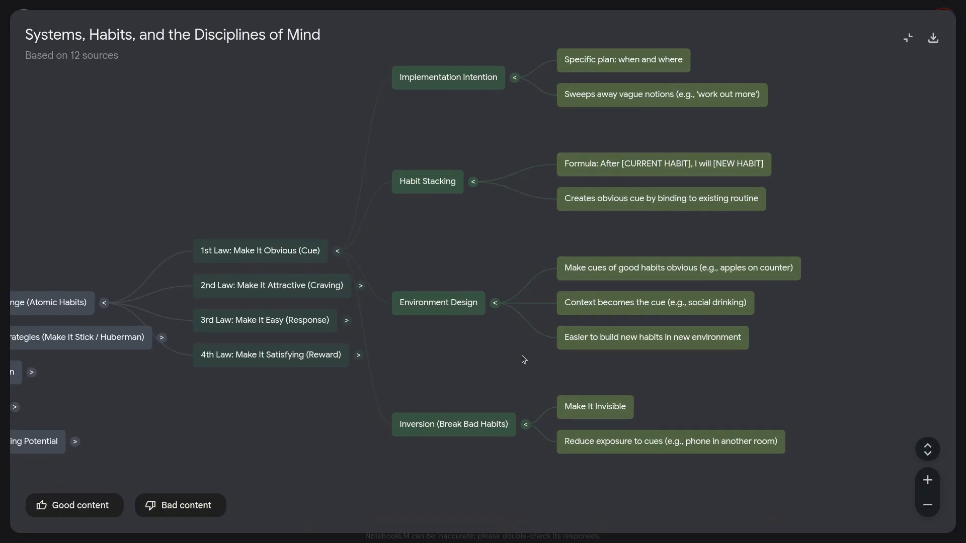
# Step: Expand "2nd Law: Make It Attractive (Craving)" and its Craving as Motivational Force, Temptation Bundling, Social Influence and Inversion sub-branches
pyautogui.click(383, 252)
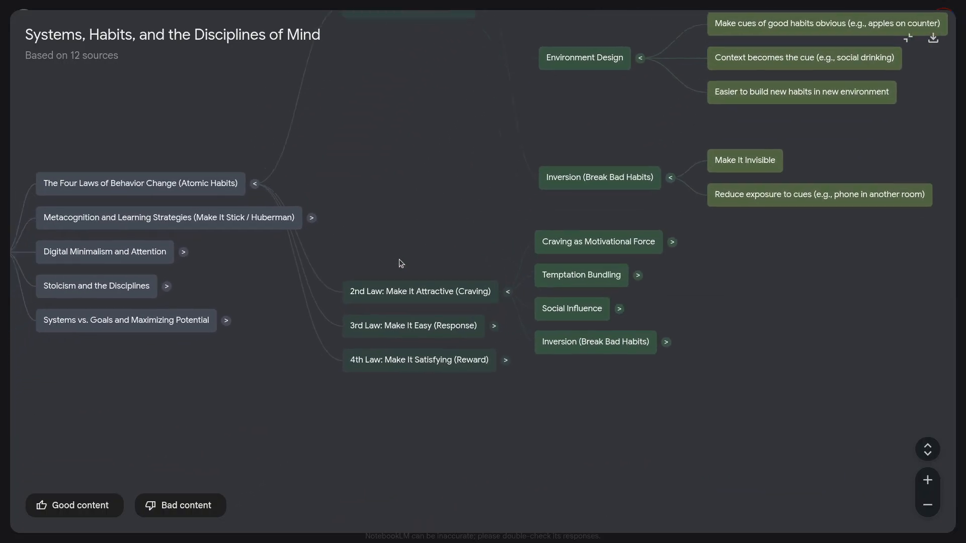
pyautogui.click(714, 220)
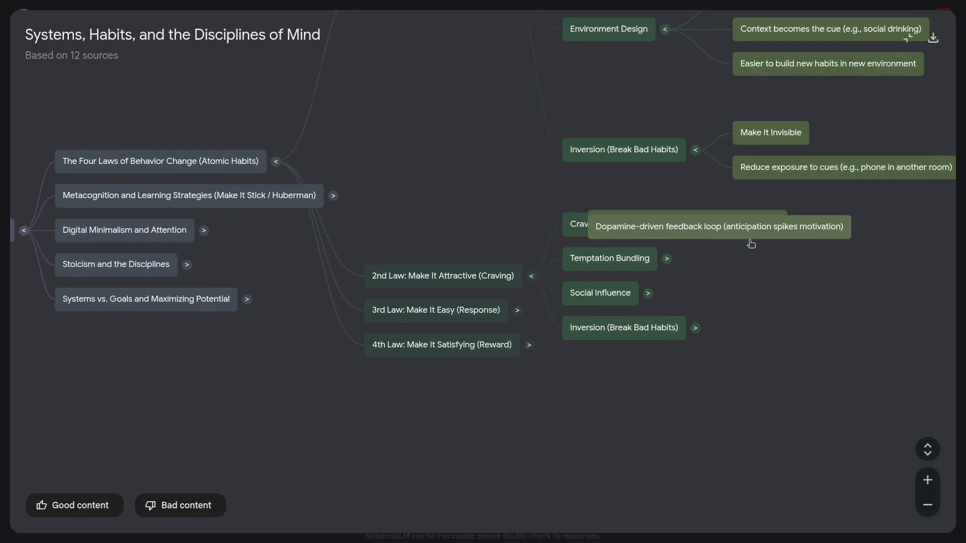
pyautogui.click(481, 258)
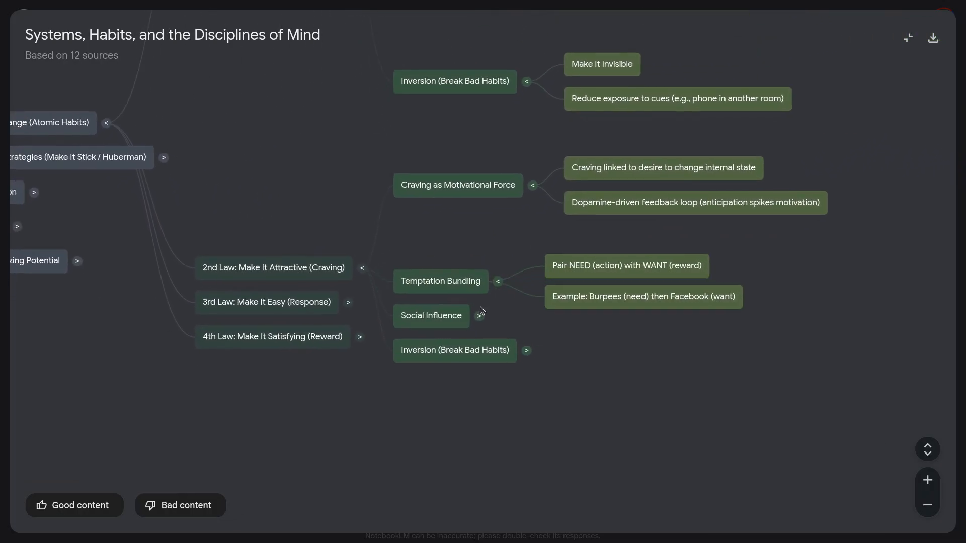
pyautogui.click(494, 309)
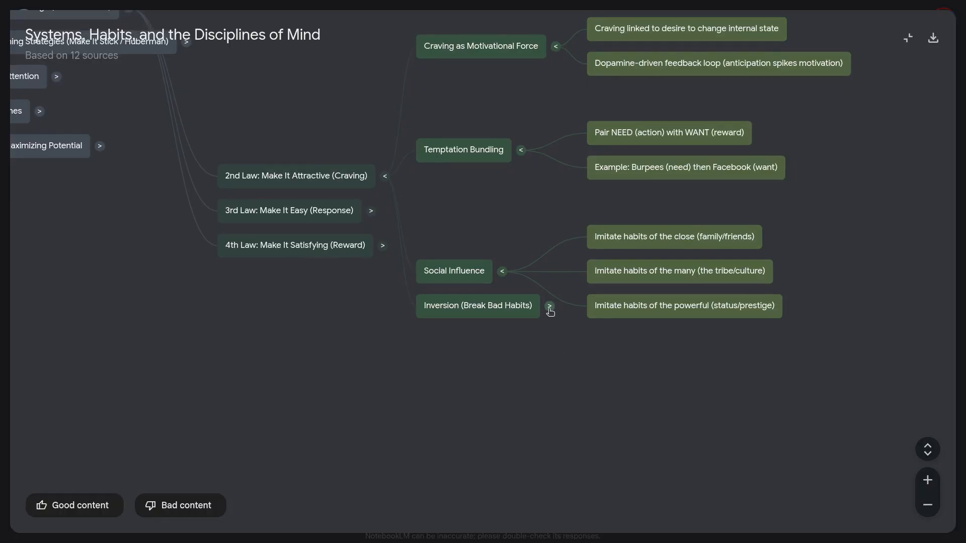
pyautogui.click(547, 306)
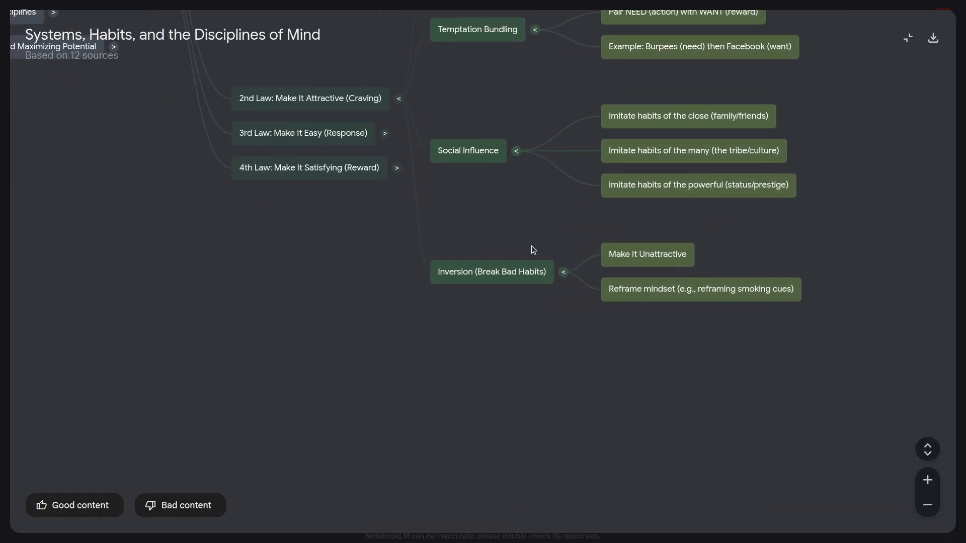
# Step: Expand "3rd Law: Make It Easy (Response)" and its Focus on Action, Reduce Friction, Two-Minute Rule and Inversion sub-branches
pyautogui.click(446, 159)
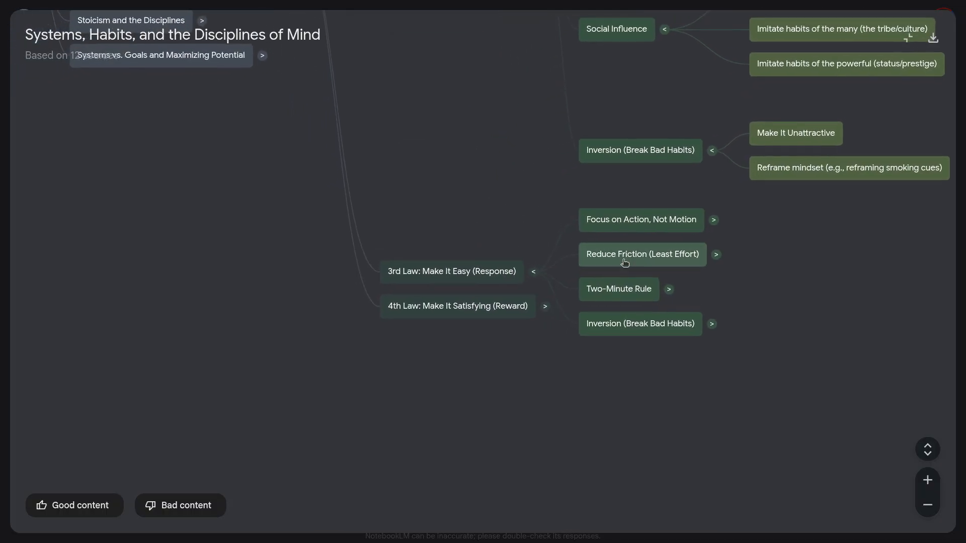
pyautogui.click(716, 221)
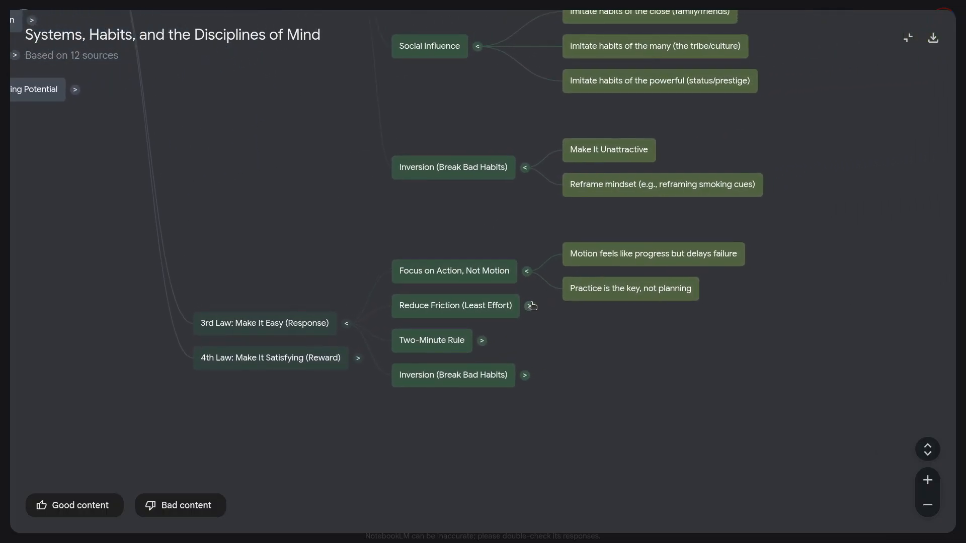
pyautogui.click(529, 305)
pyautogui.click(480, 312)
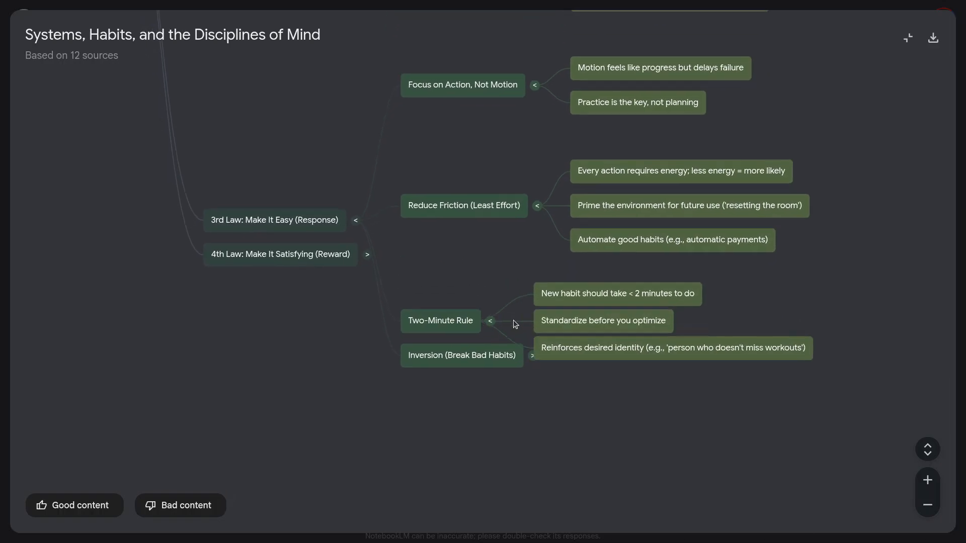
pyautogui.click(549, 307)
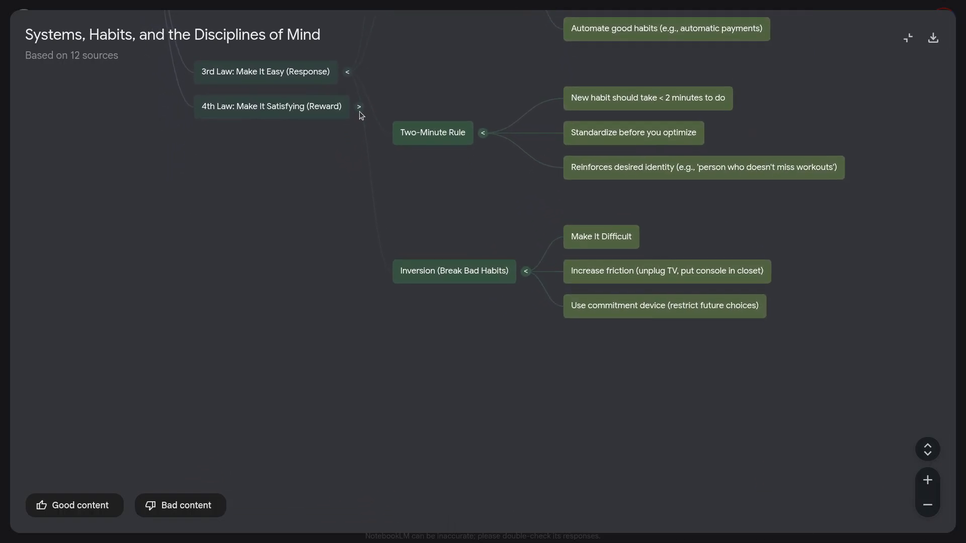
# Step: Expand "4th Law: Make It Satisfying (Reward)" and its Compound Interest, Immediate vs. Delayed Rewards, Immediate Reinforcement and Inversion sub-branches
pyautogui.click(360, 109)
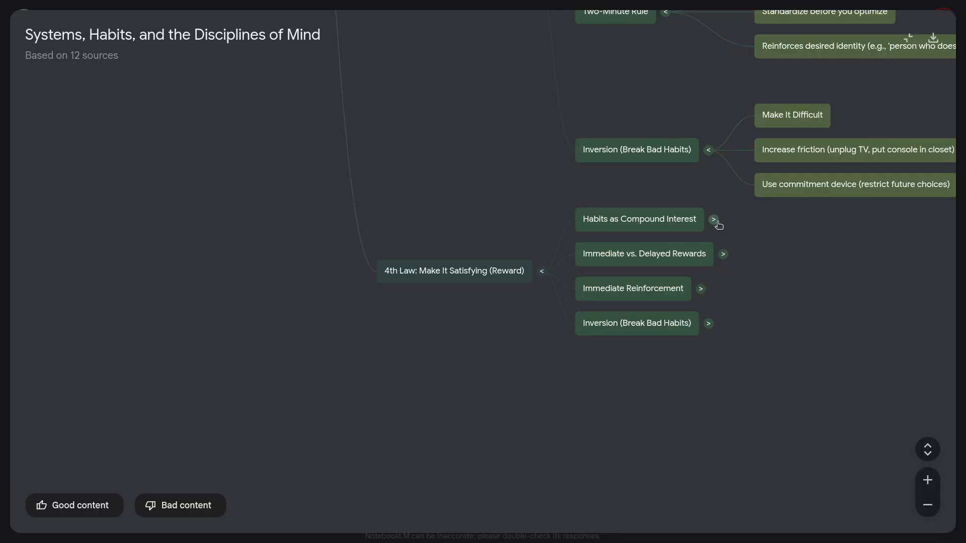
pyautogui.click(714, 220)
pyautogui.click(537, 310)
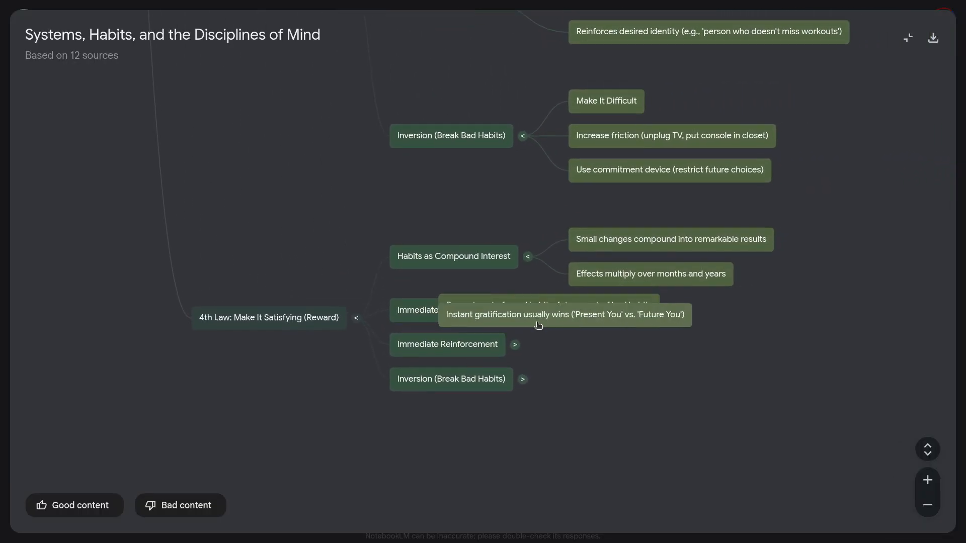
pyautogui.click(515, 307)
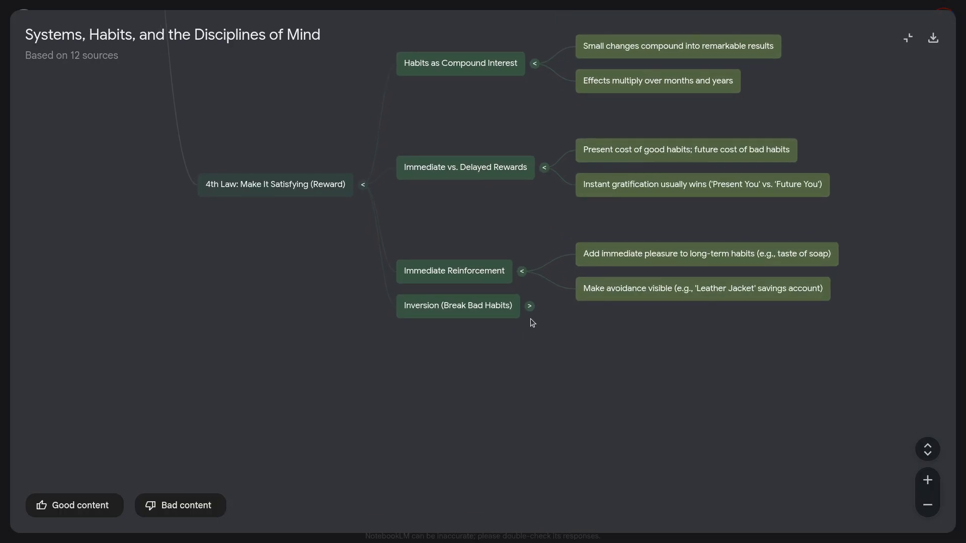
pyautogui.click(530, 306)
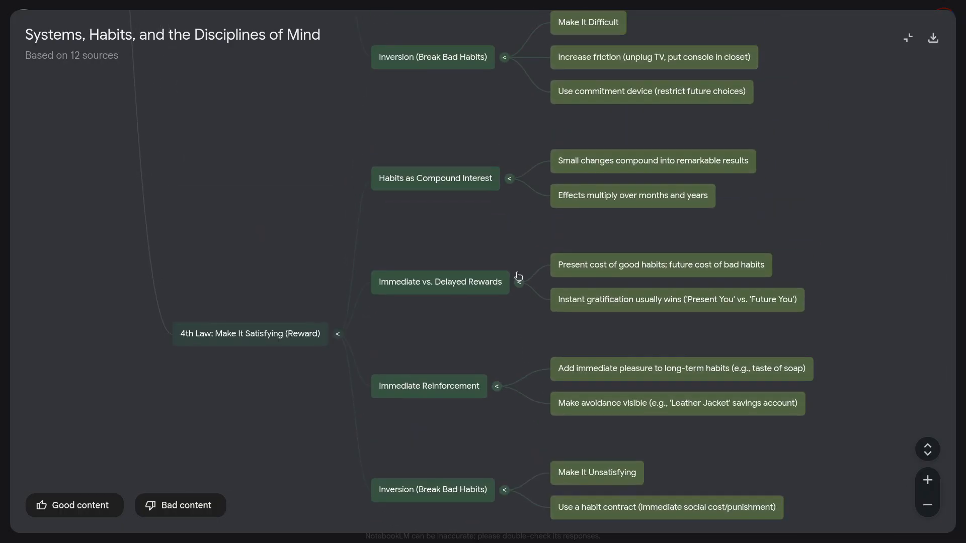
# Step: Examine the fully expanded mind map as a whole and collapse the "The Four Laws of Behavior Change (Atomic Habits)" branch
pyautogui.scroll(-10, 512, 257)
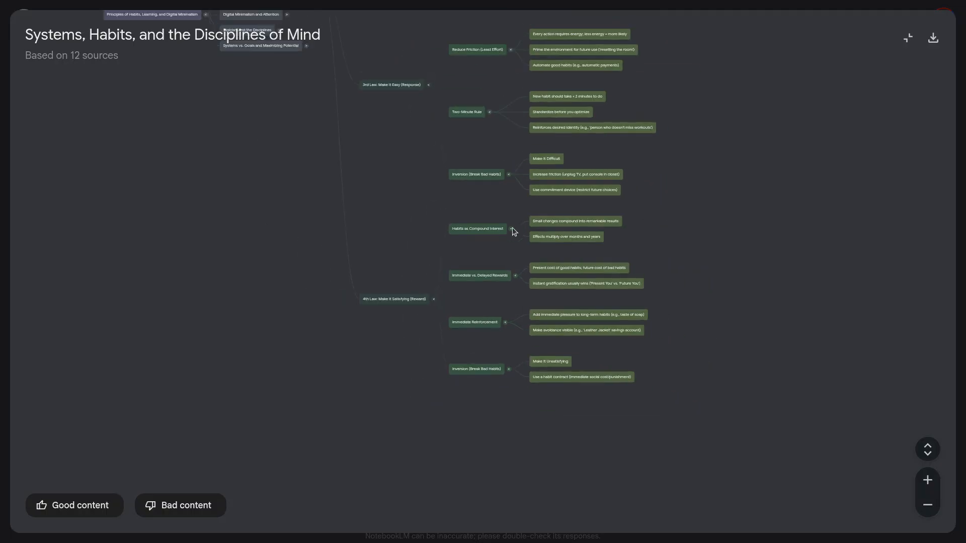
pyautogui.scroll(-5, 539, 333)
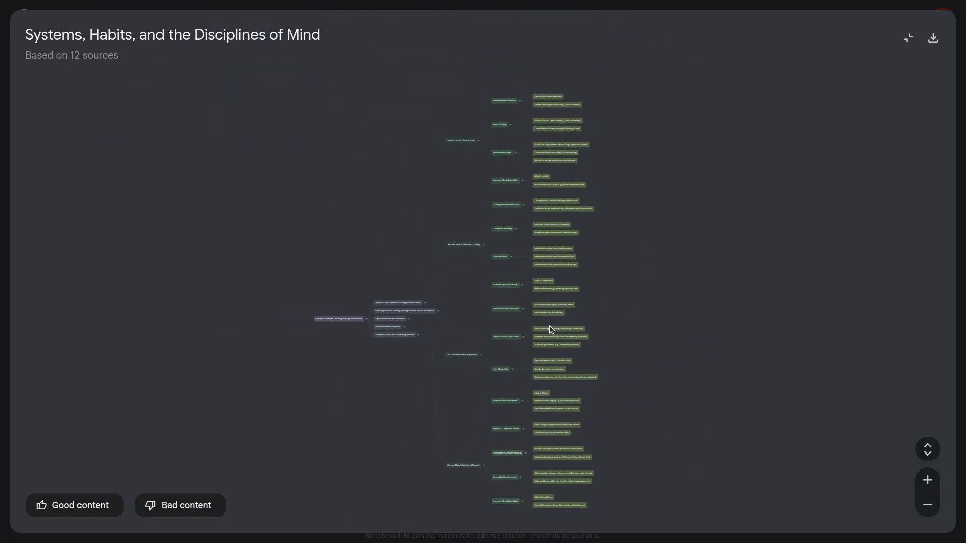
pyautogui.scroll(3, 572, 334)
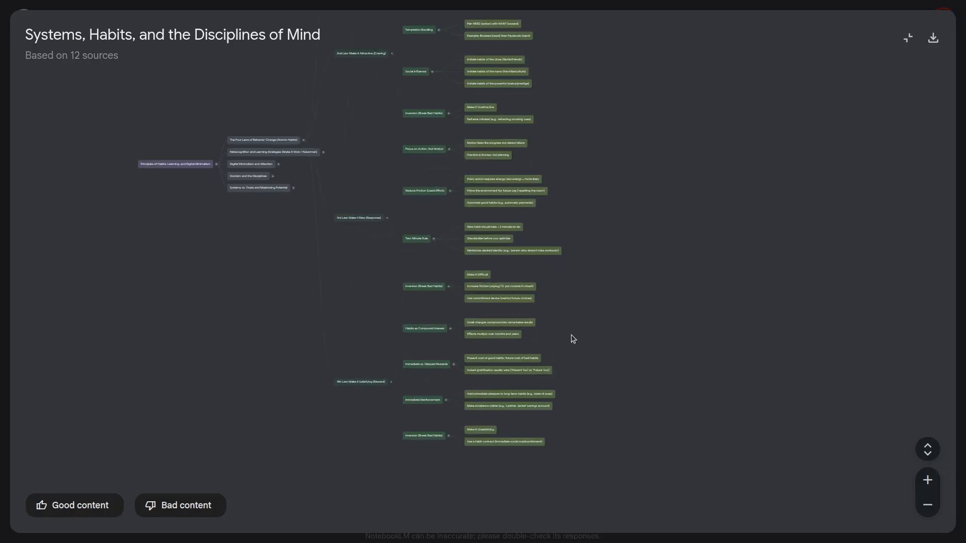
pyautogui.moveTo(463, 147); pyautogui.dragTo(509, 261)
pyautogui.scroll(10, 506, 272)
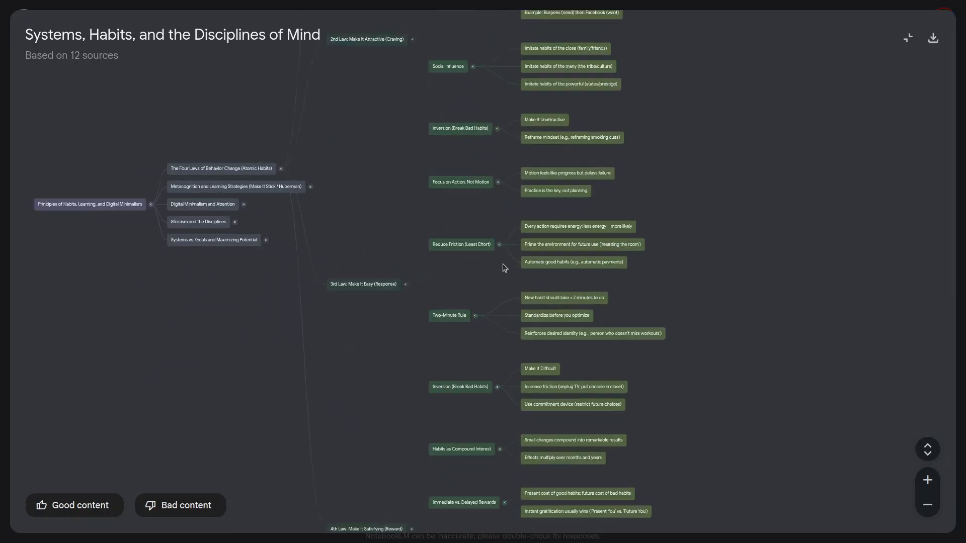
pyautogui.click(412, 207)
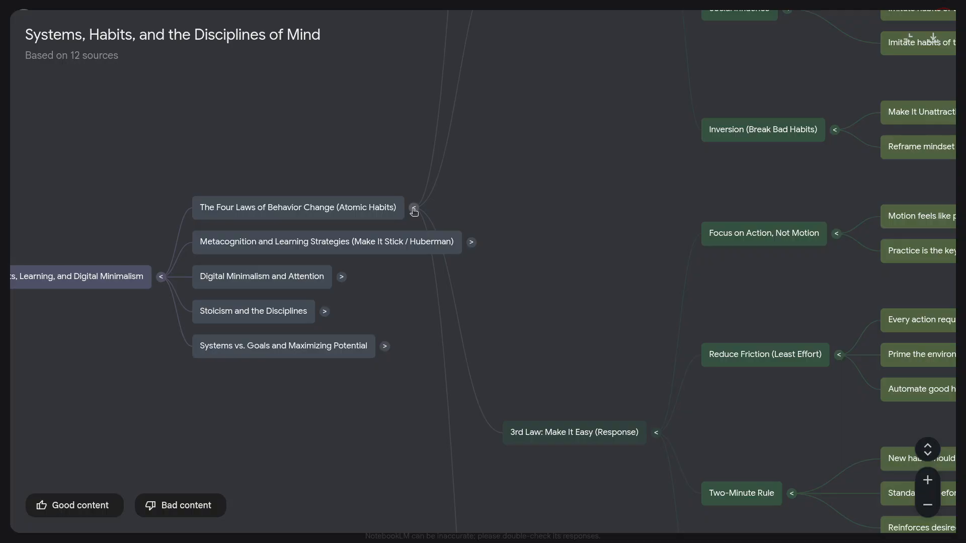
pyautogui.moveTo(686, 244); pyautogui.dragTo(595, 164)
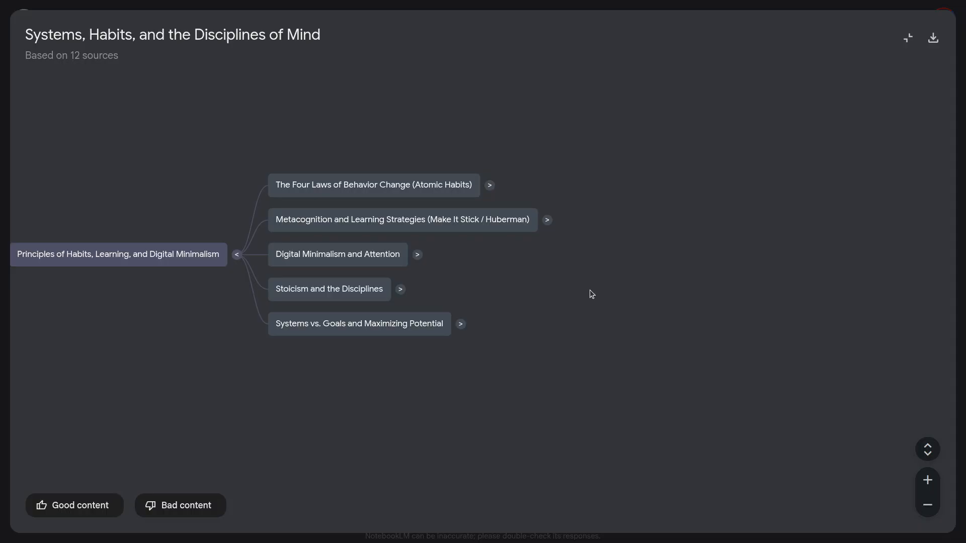
# Step: Expand "Digital Minimalism and Attention" and its Attention Economy, Solitude Deprivation, Digital Minimalist Philosophy and Practices for Minimizing sub-branches
pyautogui.click(417, 254)
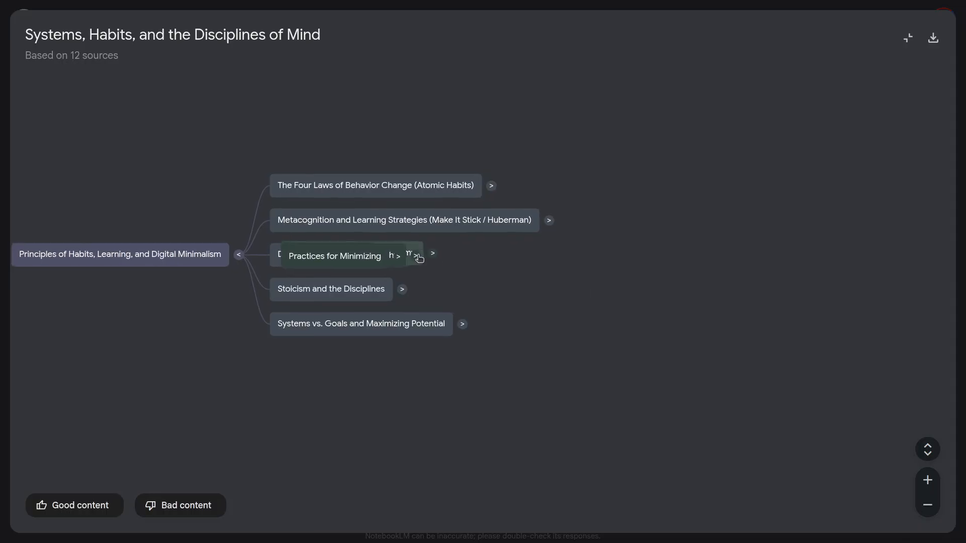
pyautogui.moveTo(828, 388); pyautogui.dragTo(509, 388)
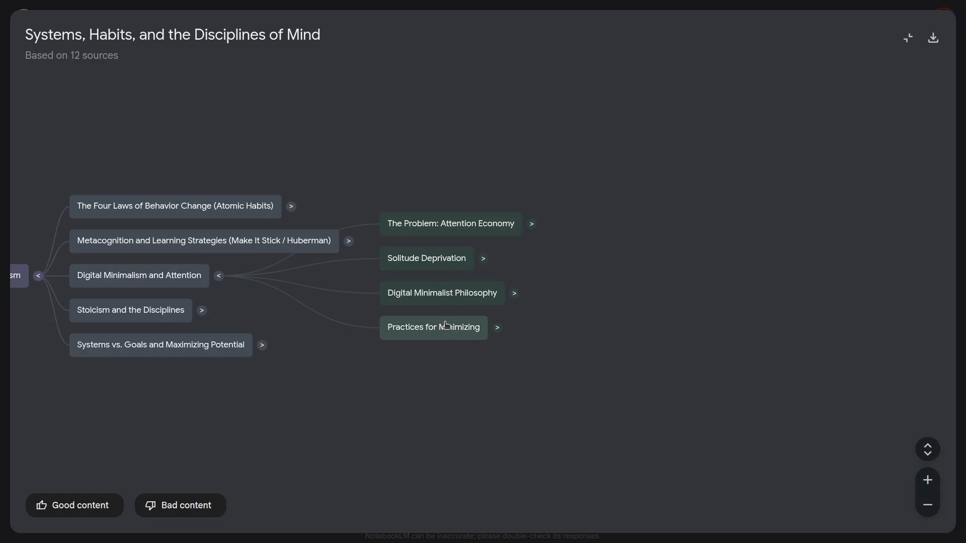
pyautogui.click(532, 223)
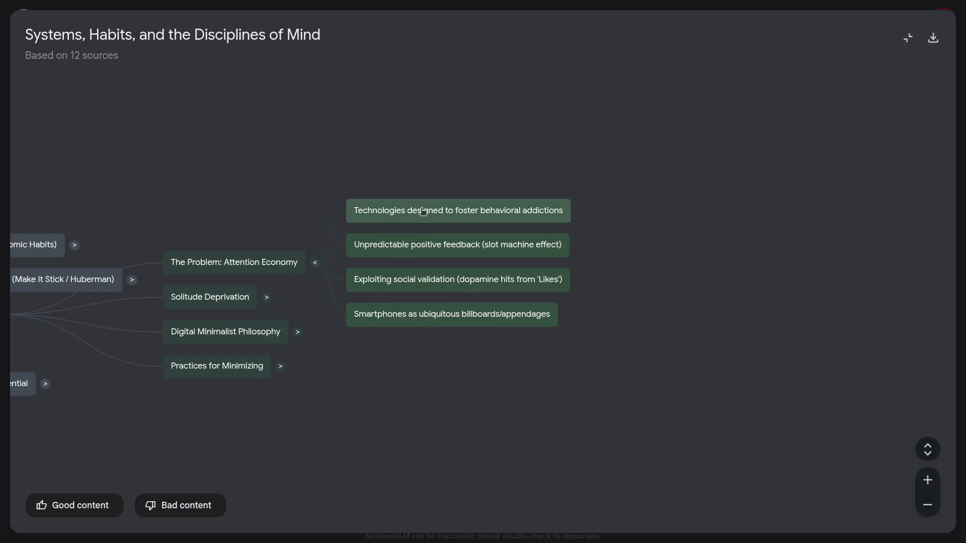
pyautogui.click(266, 298)
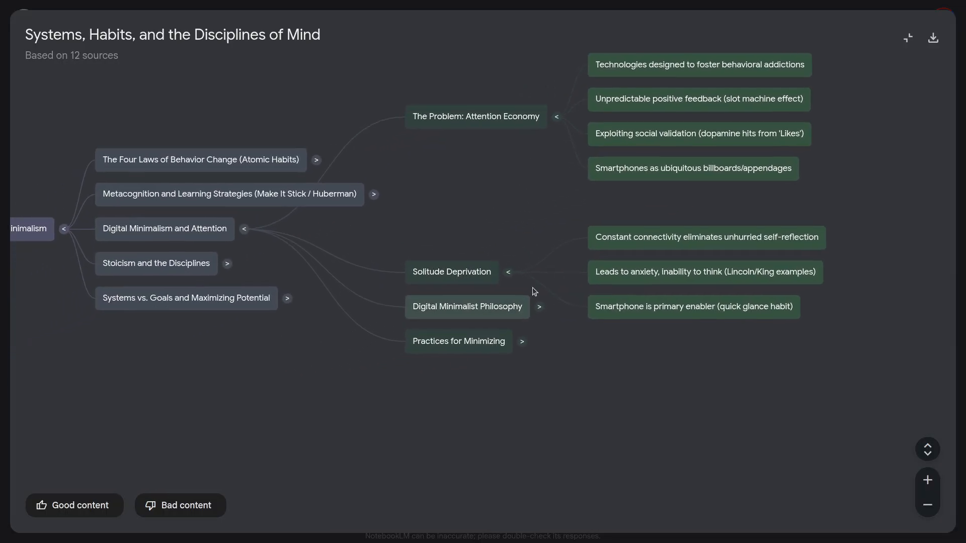
pyautogui.click(542, 308)
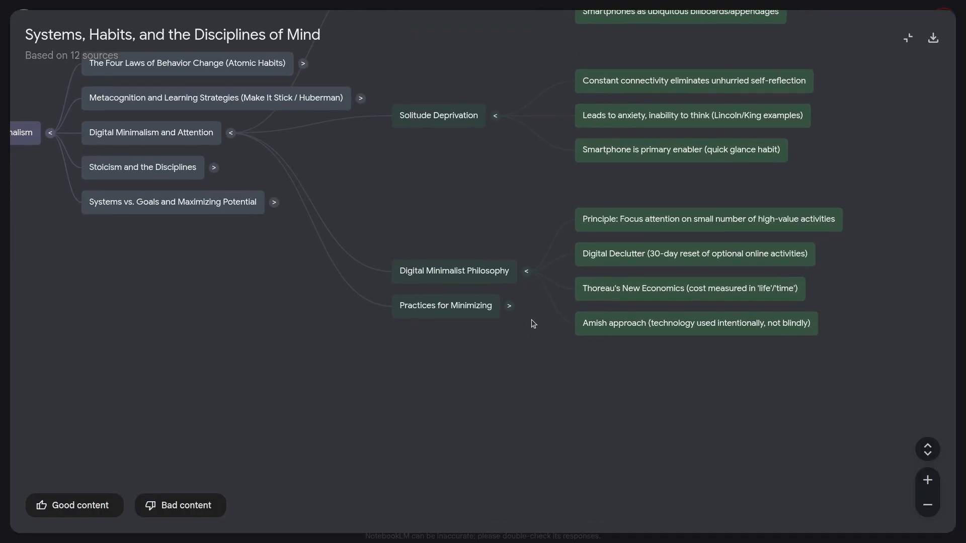
pyautogui.click(511, 308)
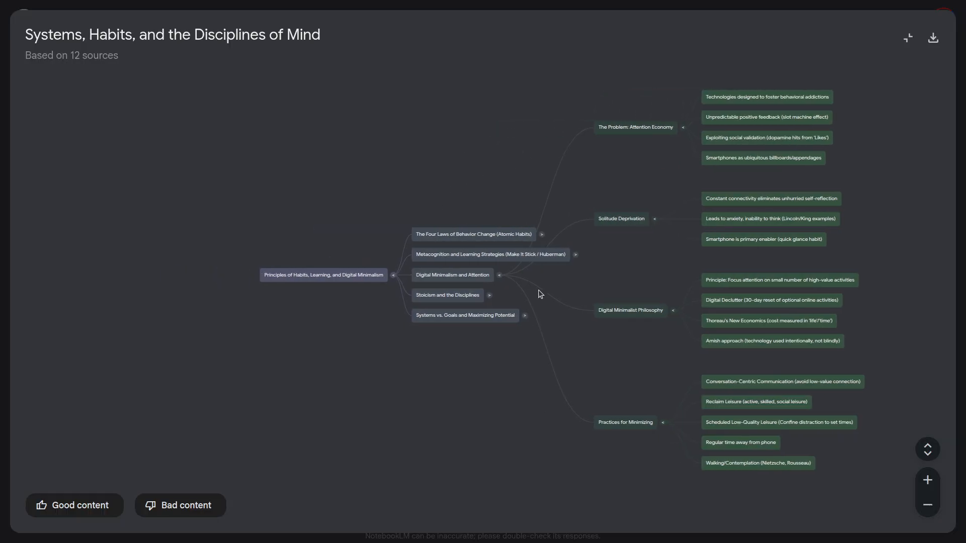
# Step: Collapse the "Digital Minimalism and Attention" branch and expand "Stoicism and the Disciplines"
pyautogui.click(499, 275)
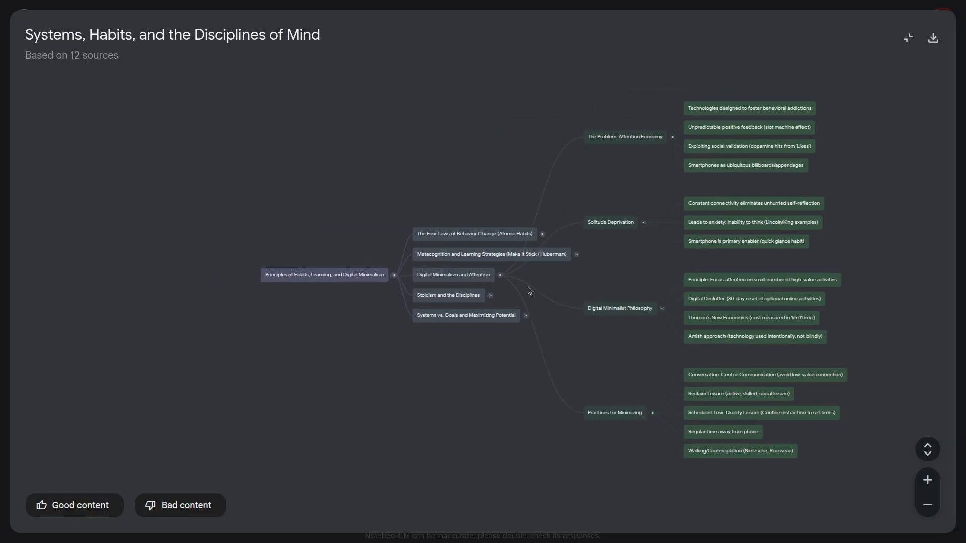
pyautogui.scroll(2, 596, 297)
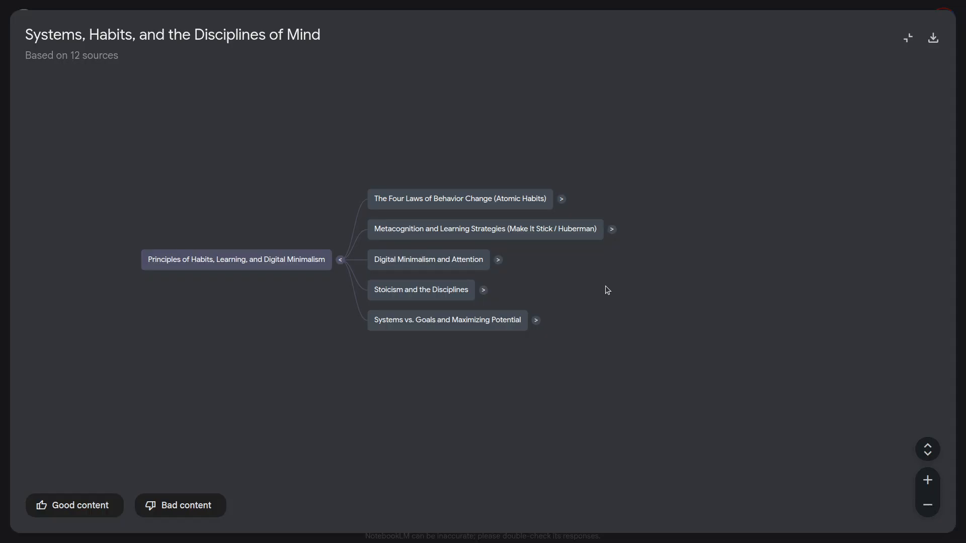
pyautogui.scroll(1, 605, 286)
pyautogui.moveTo(590, 286); pyautogui.dragTo(549, 291)
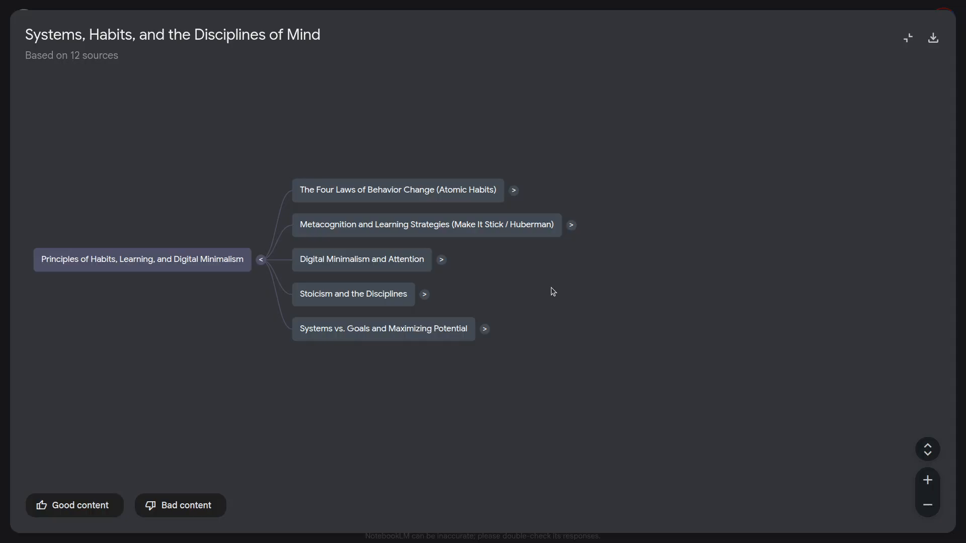
pyautogui.click(424, 294)
pyautogui.moveTo(608, 306); pyautogui.dragTo(414, 317)
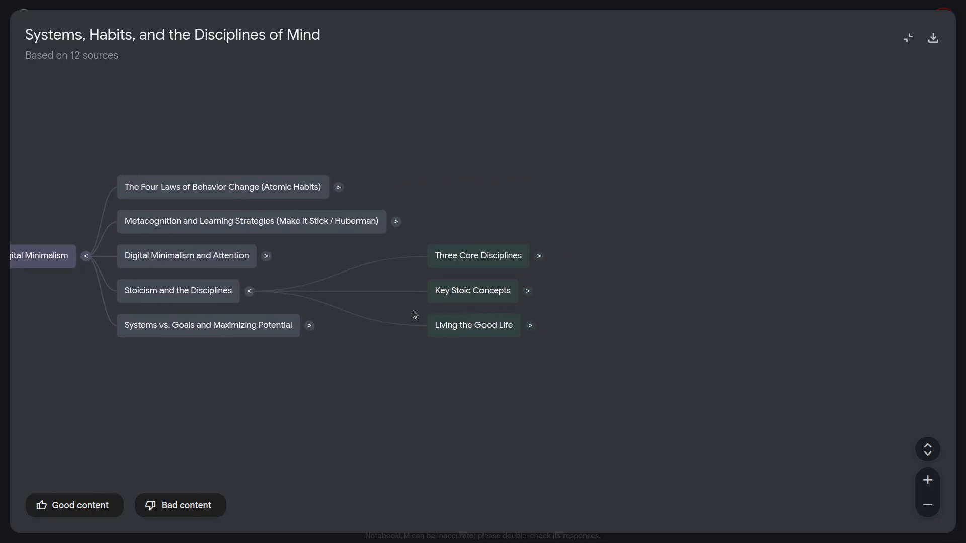
# Step: Expand "Three Core Disciplines" and its "Perception (How we see the world)" sub-branch, and view the mind map as a whole
pyautogui.click(527, 256)
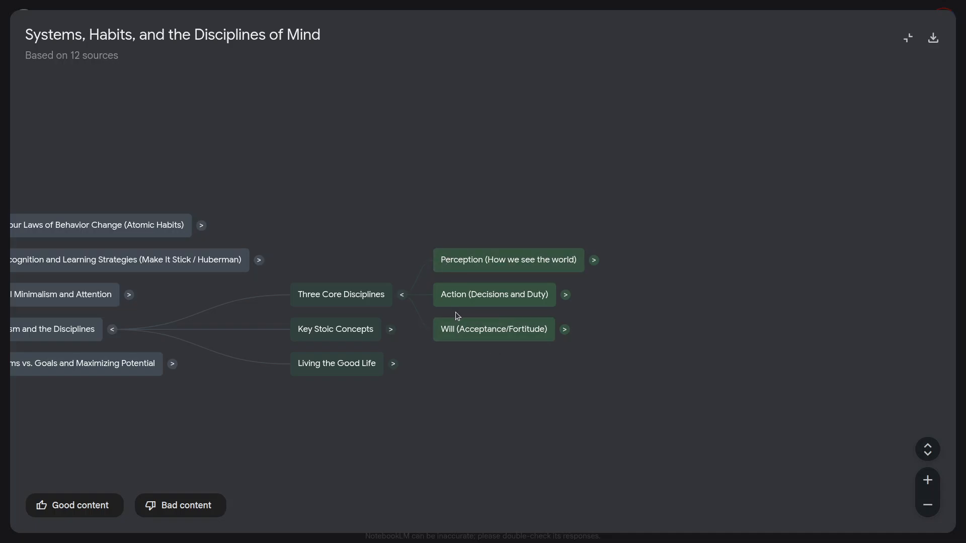
pyautogui.moveTo(595, 319); pyautogui.dragTo(473, 283)
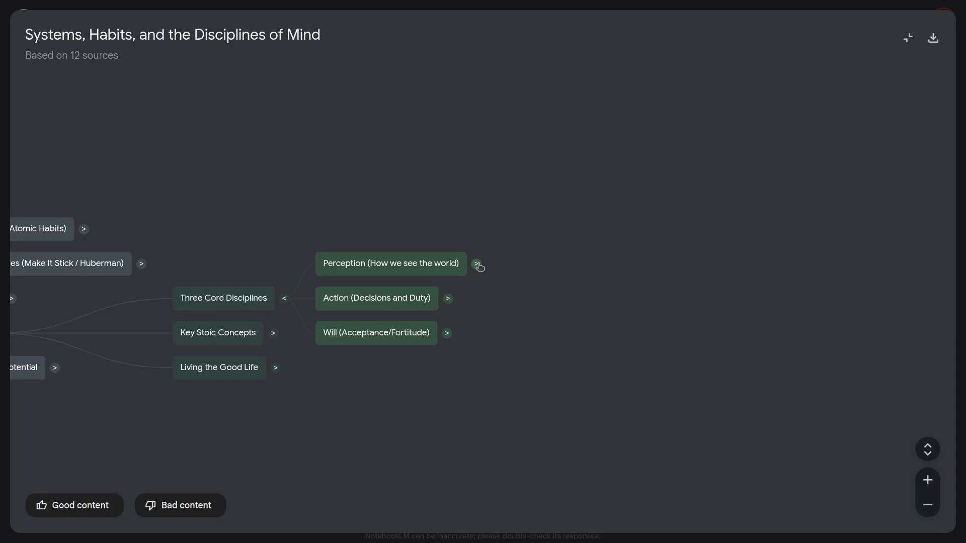
pyautogui.click(476, 264)
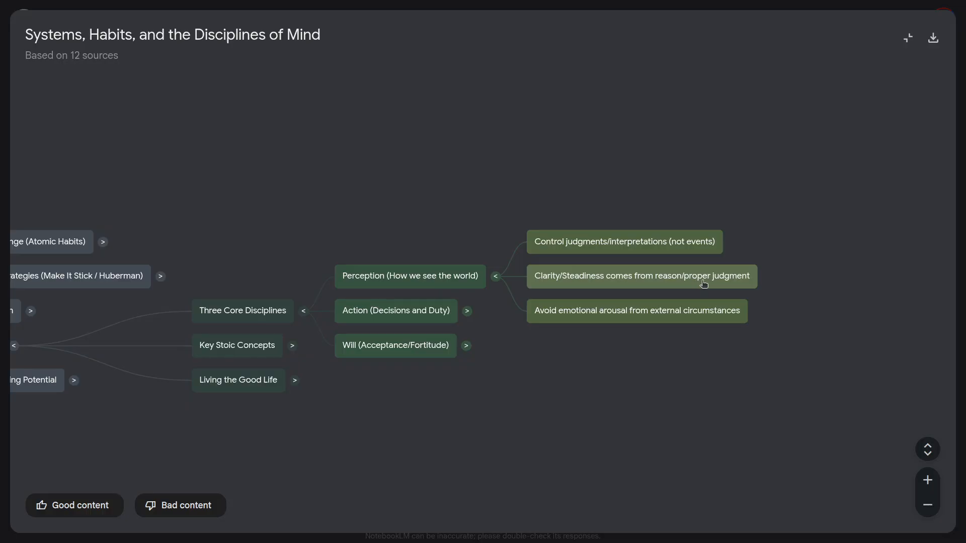
pyautogui.moveTo(690, 358); pyautogui.dragTo(536, 380)
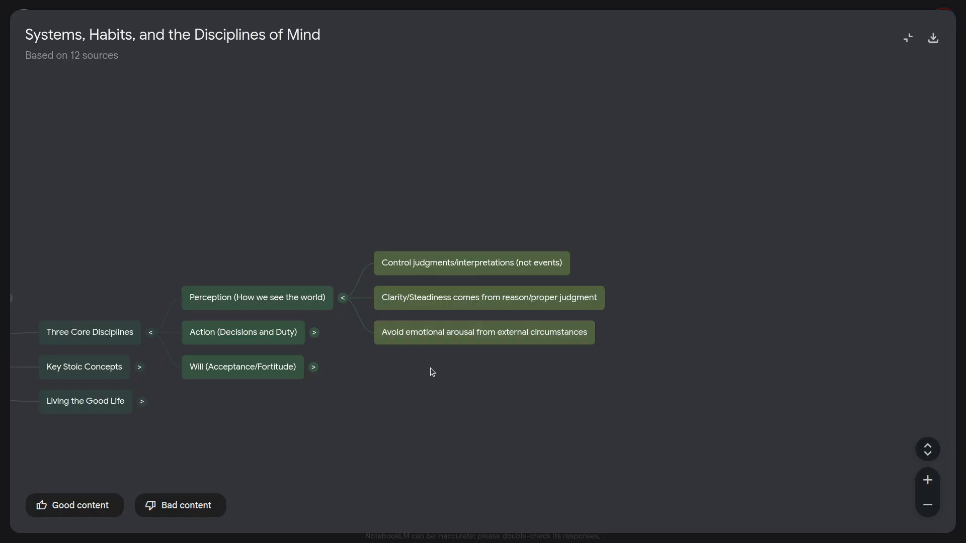
pyautogui.scroll(-5, 430, 368)
pyautogui.moveTo(607, 375); pyautogui.dragTo(585, 378)
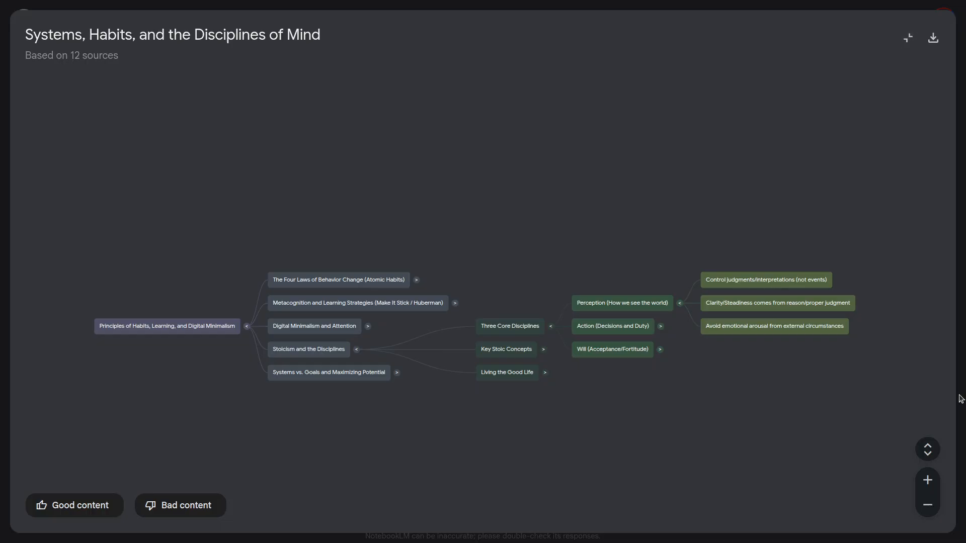
# Step: Leave the mind map for the Studio overview and open the Knowledge Flashcards in the expanded viewer
pyautogui.click(908, 39)
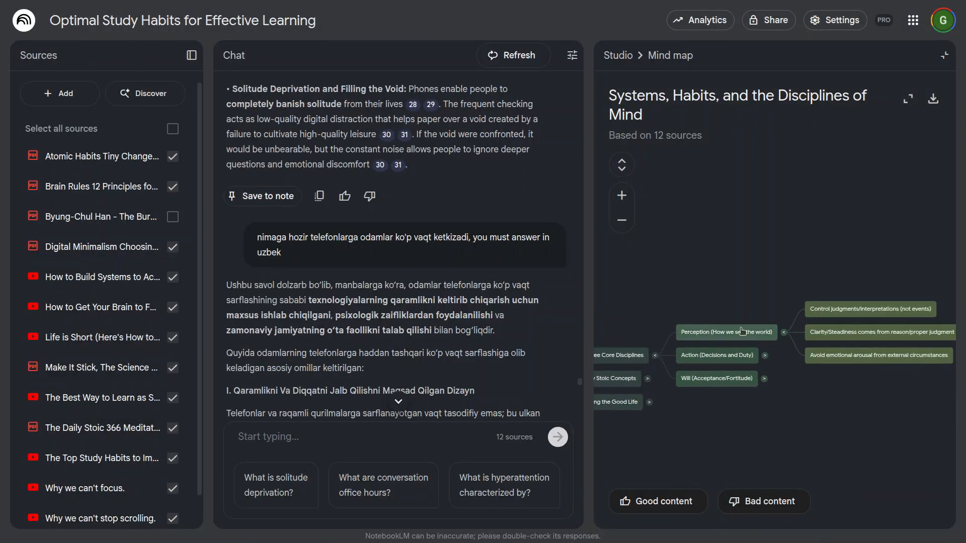
pyautogui.click(618, 55)
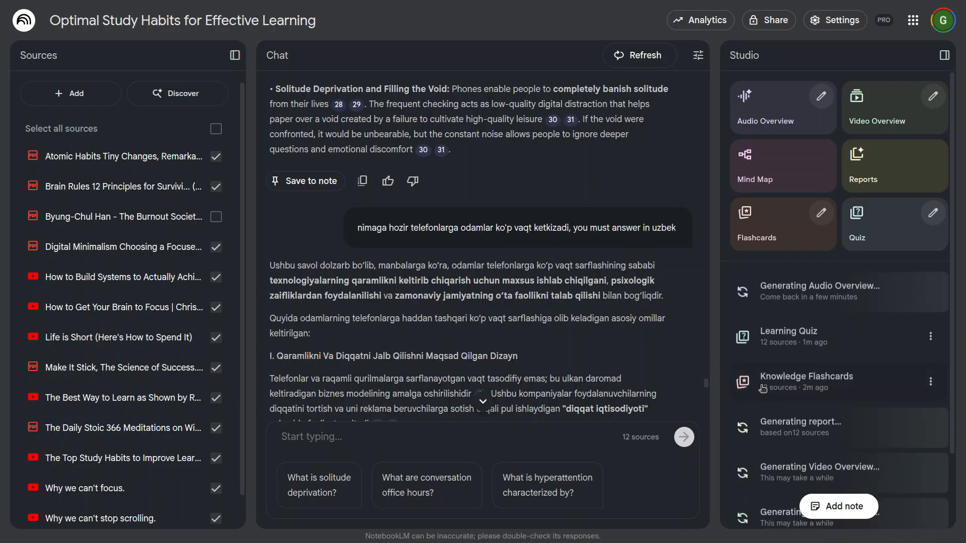
pyautogui.scroll(-2, 844, 406)
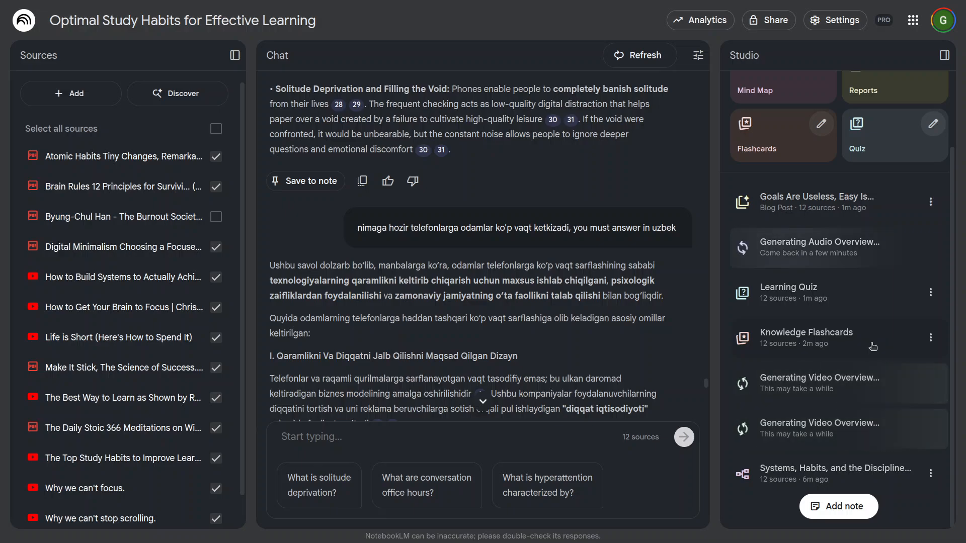
pyautogui.click(774, 344)
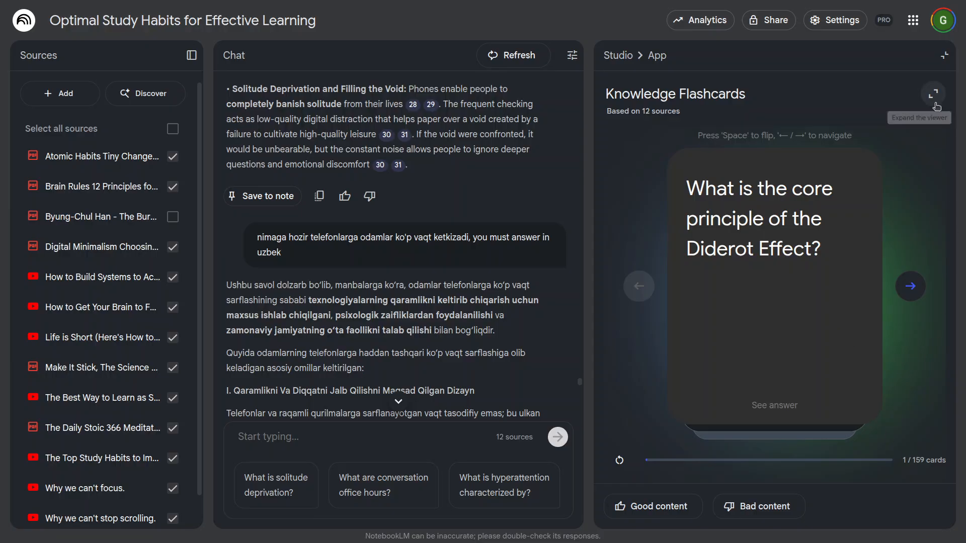
pyautogui.click(933, 94)
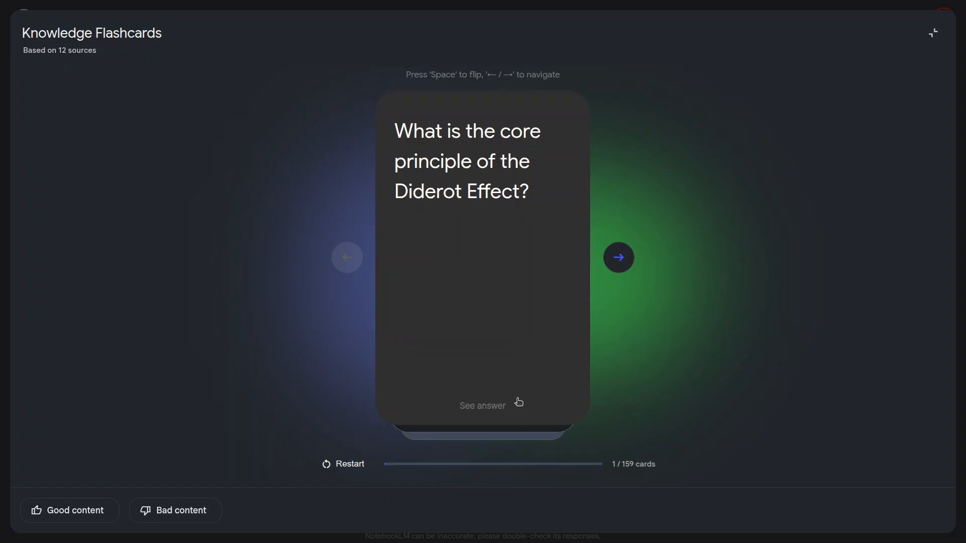
# Step: Flip the Diderot Effect flashcard to its answer and back, and advance to the second card
pyautogui.click(478, 380)
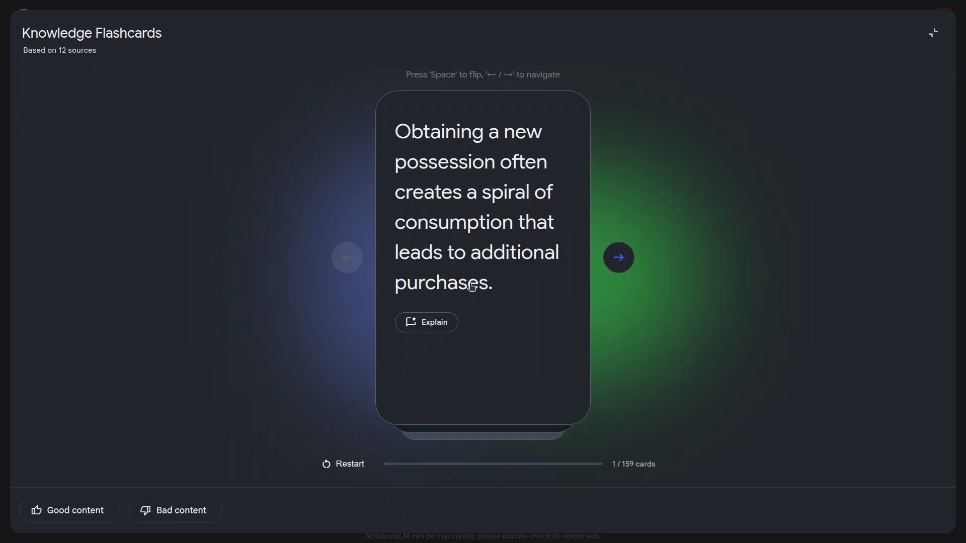
pyautogui.click(524, 321)
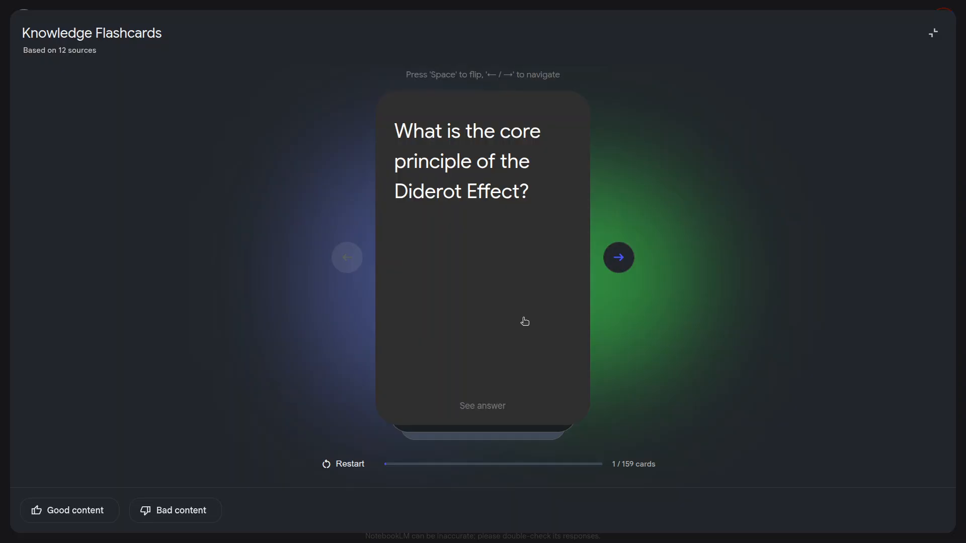
pyautogui.click(619, 257)
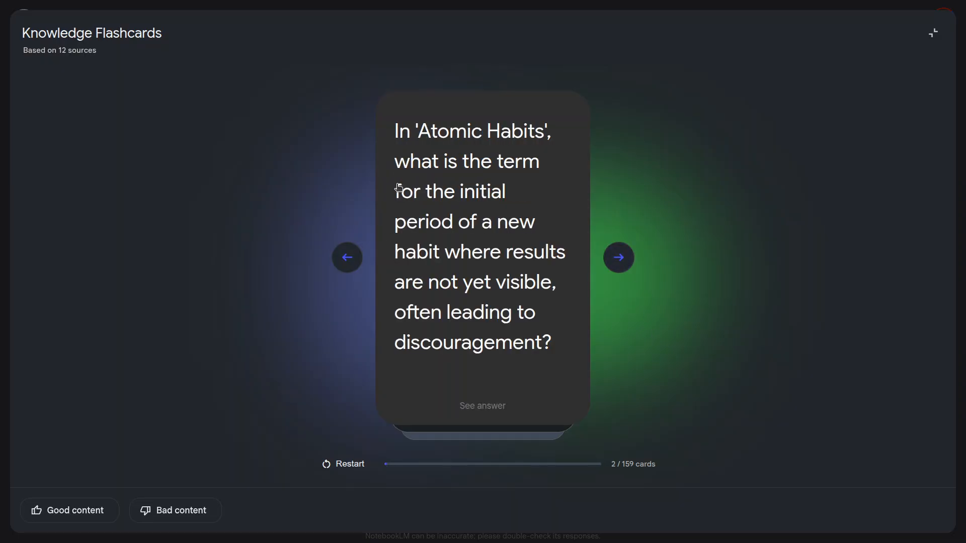
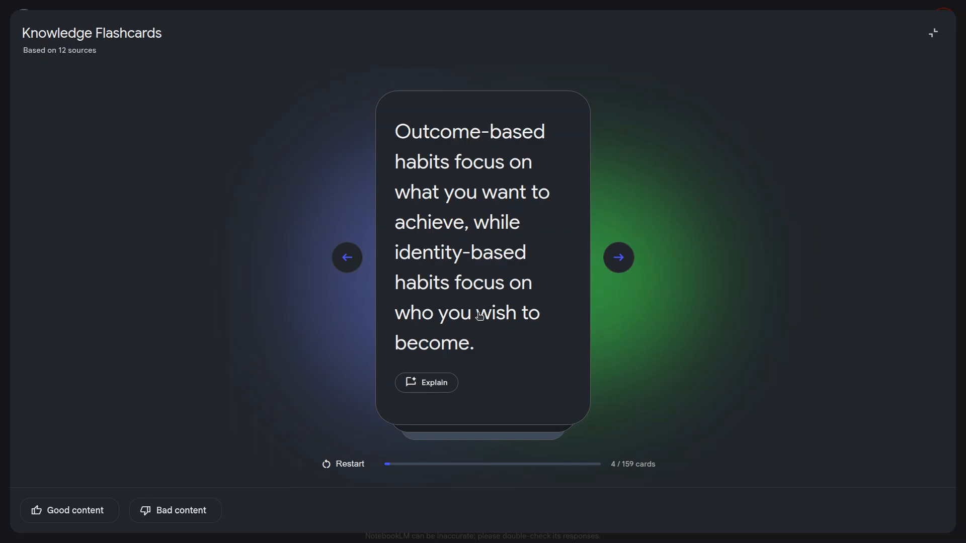
# Step: Advance to the flashcard on the 'Atomic Habits' habit loop, flip it to its answer and request an explanation in the chat
pyautogui.click(618, 258)
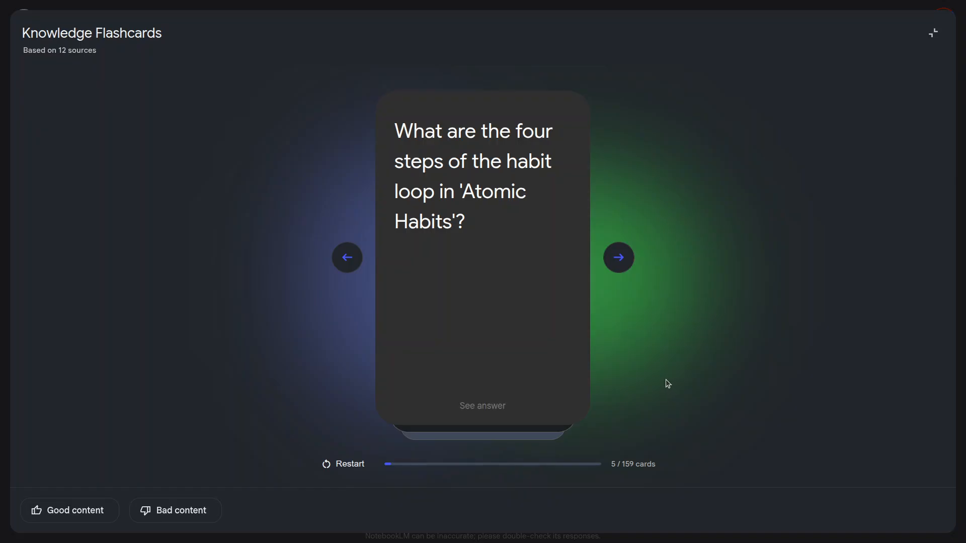
pyautogui.click(540, 326)
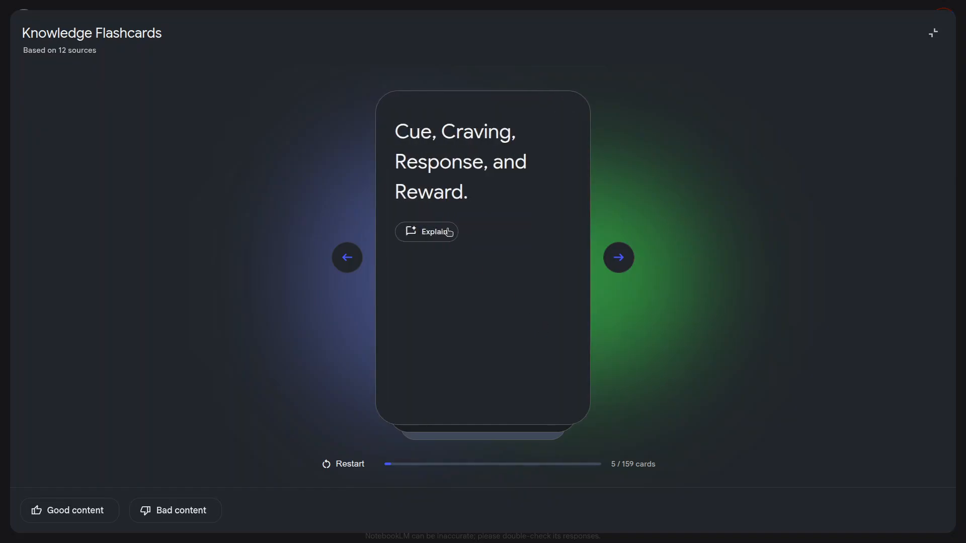
pyautogui.click(524, 346)
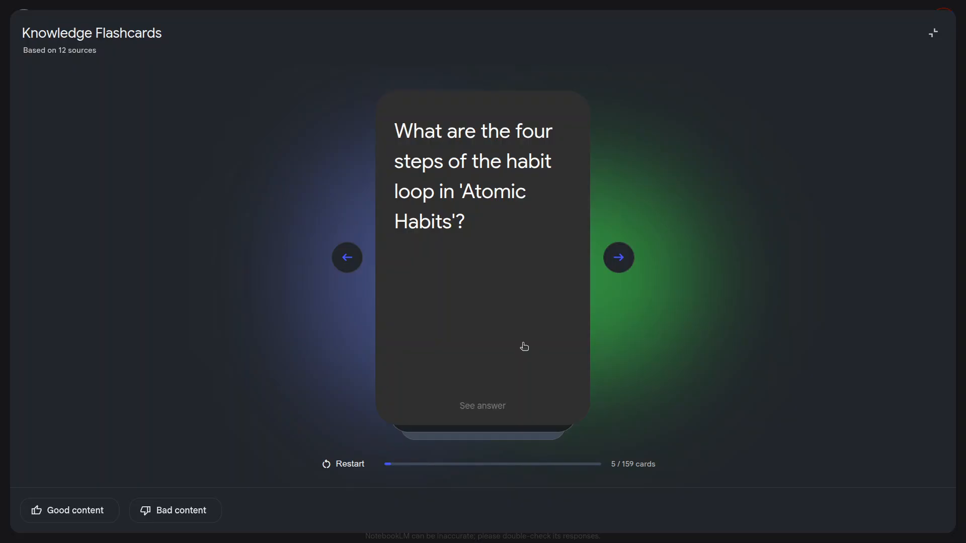
pyautogui.click(524, 346)
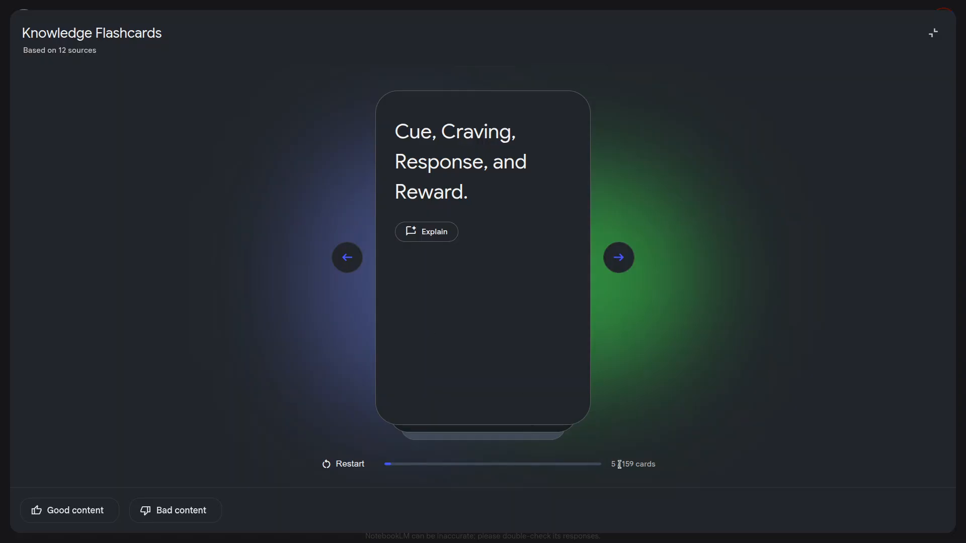
pyautogui.click(433, 236)
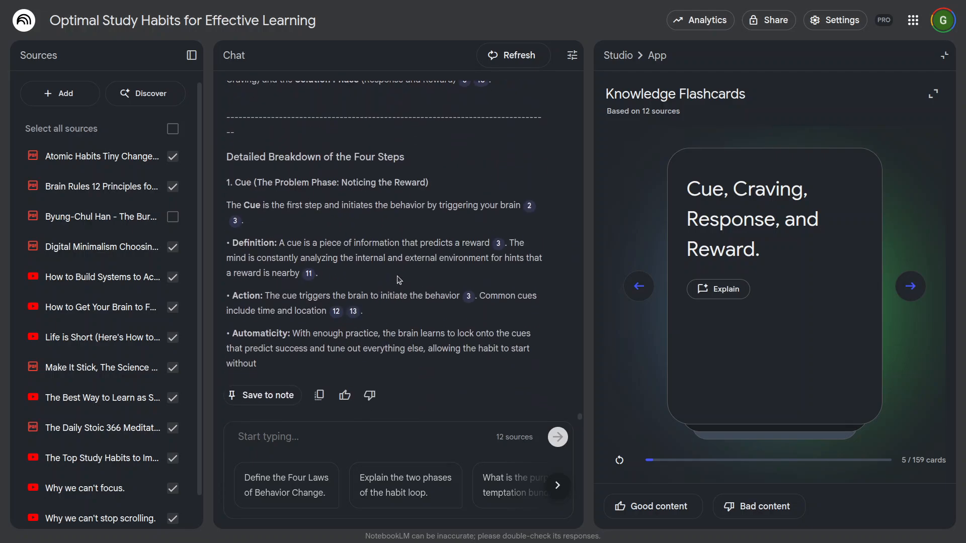
# Step: Read through the chat explanation of the habit loop's four steps, down to the Four Laws of Behavior Change table
pyautogui.scroll(5, 399, 280)
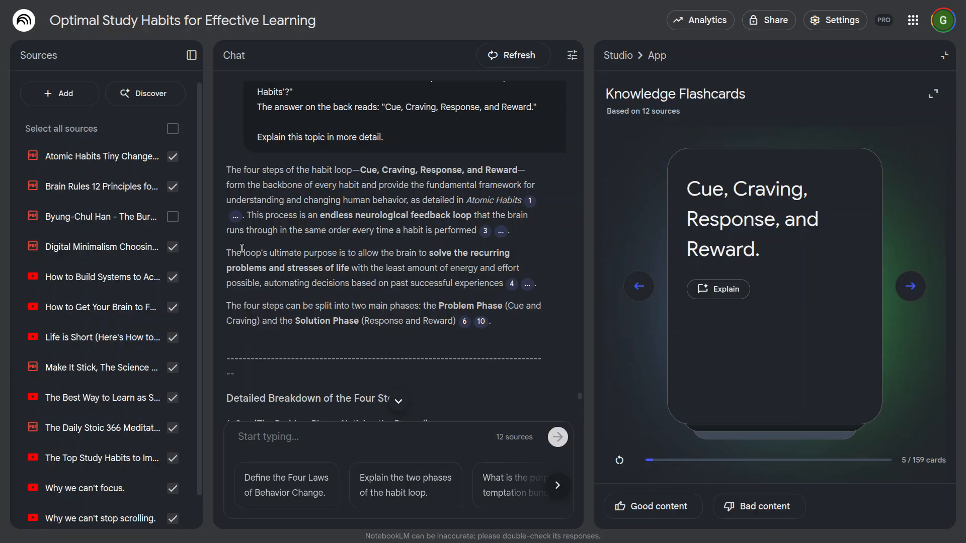
pyautogui.scroll(-10, 440, 265)
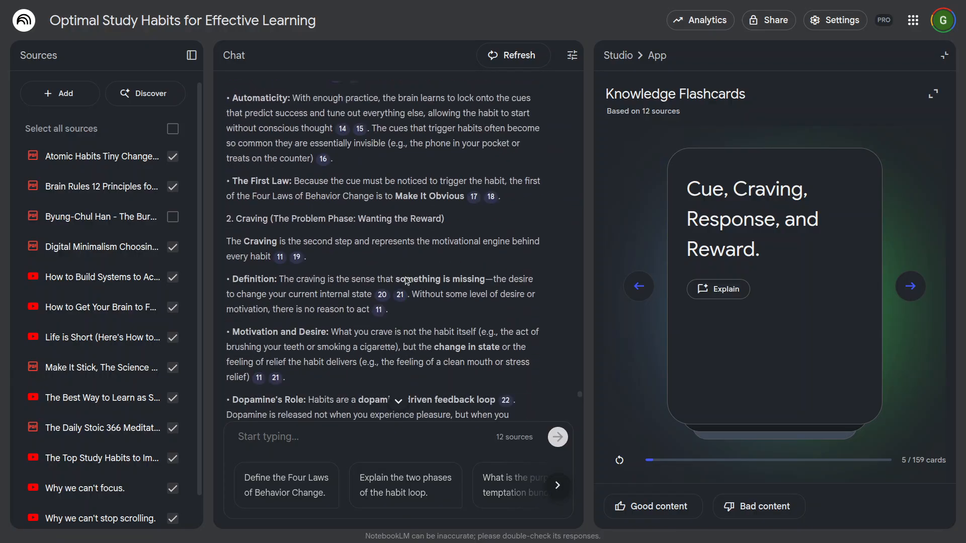
pyautogui.scroll(-5, 406, 278)
pyautogui.scroll(12, 431, 284)
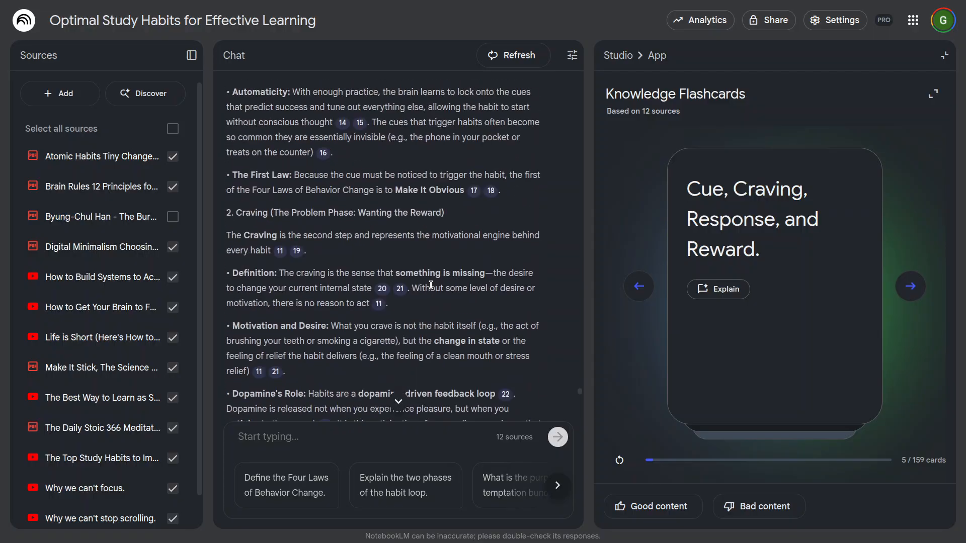
pyautogui.scroll(5, 431, 284)
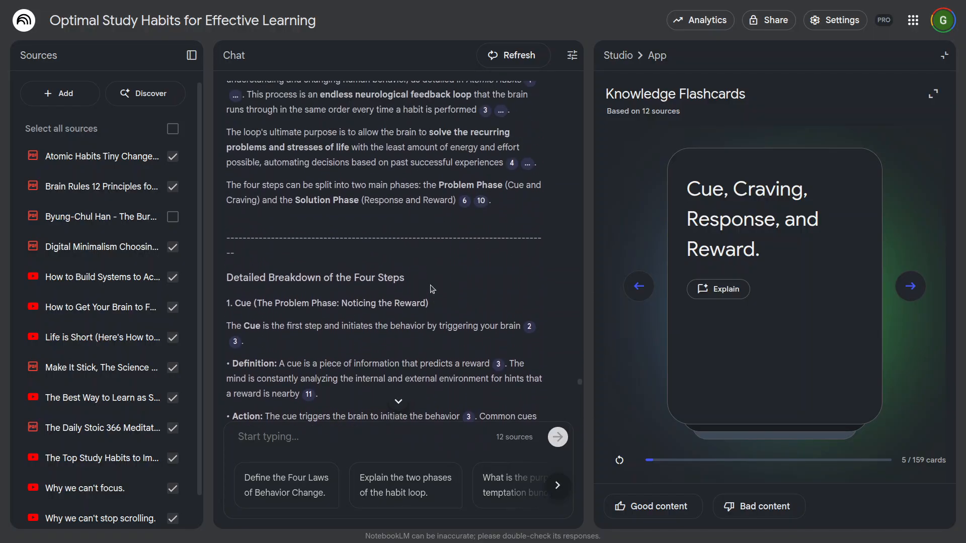
pyautogui.scroll(-2, 348, 249)
pyautogui.moveTo(253, 182); pyautogui.dragTo(416, 189)
pyautogui.moveTo(274, 205); pyautogui.dragTo(509, 206)
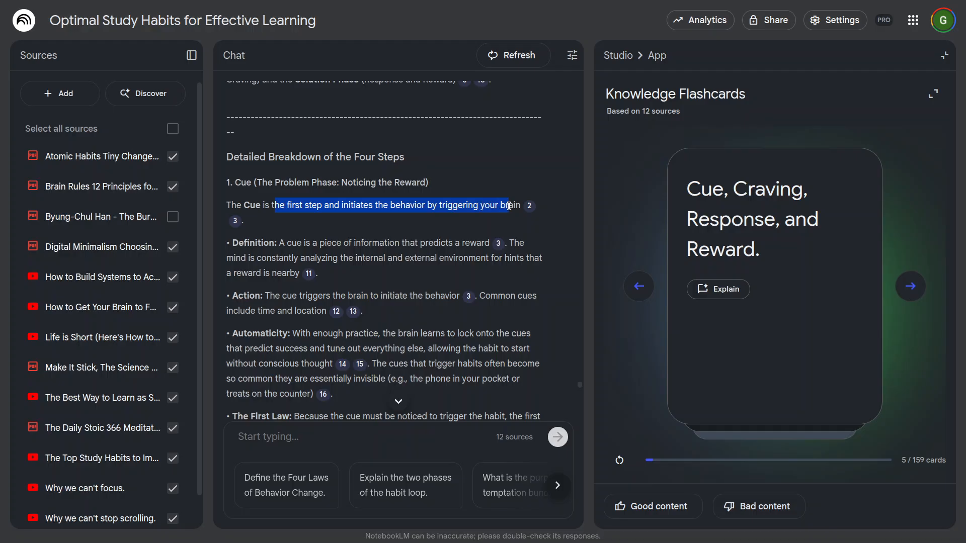
pyautogui.scroll(-15, 351, 245)
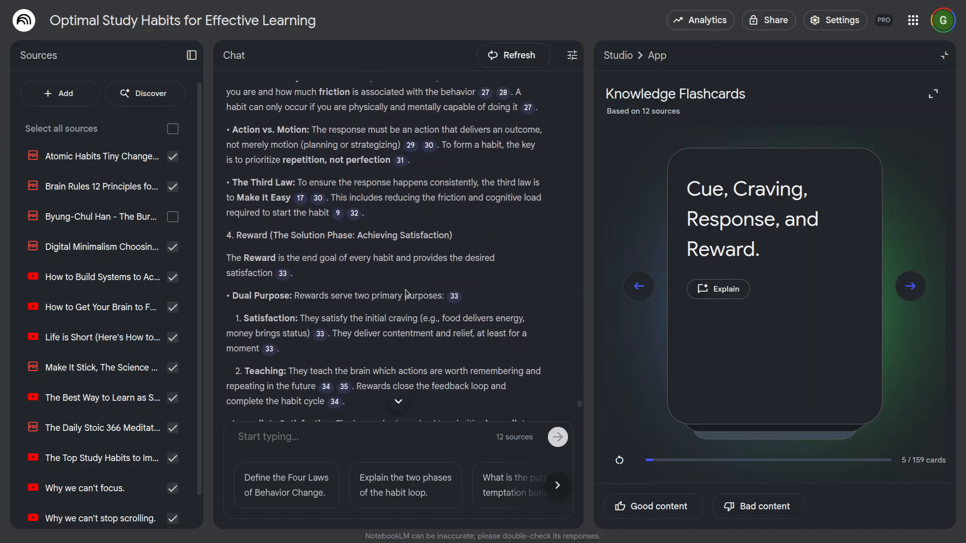
pyautogui.scroll(-5, 391, 286)
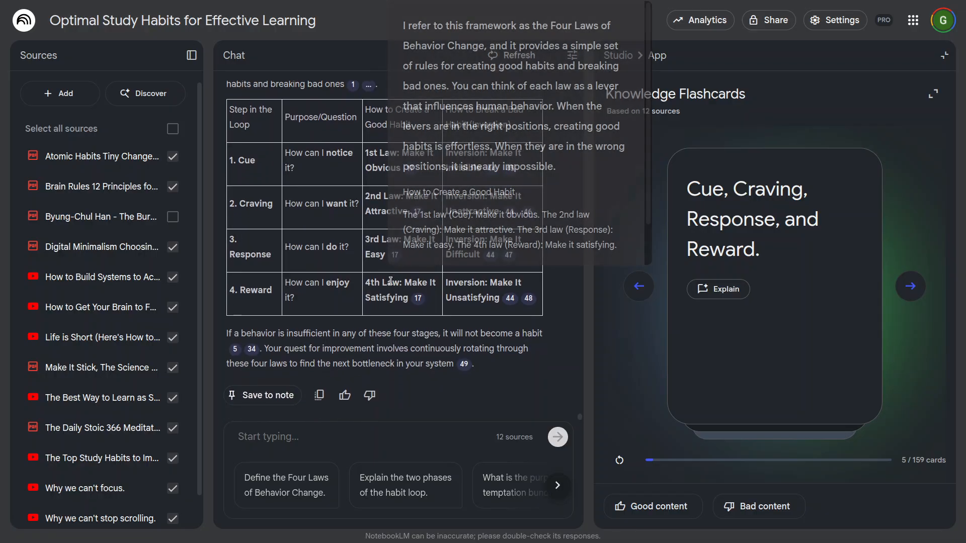
pyautogui.scroll(2, 412, 178)
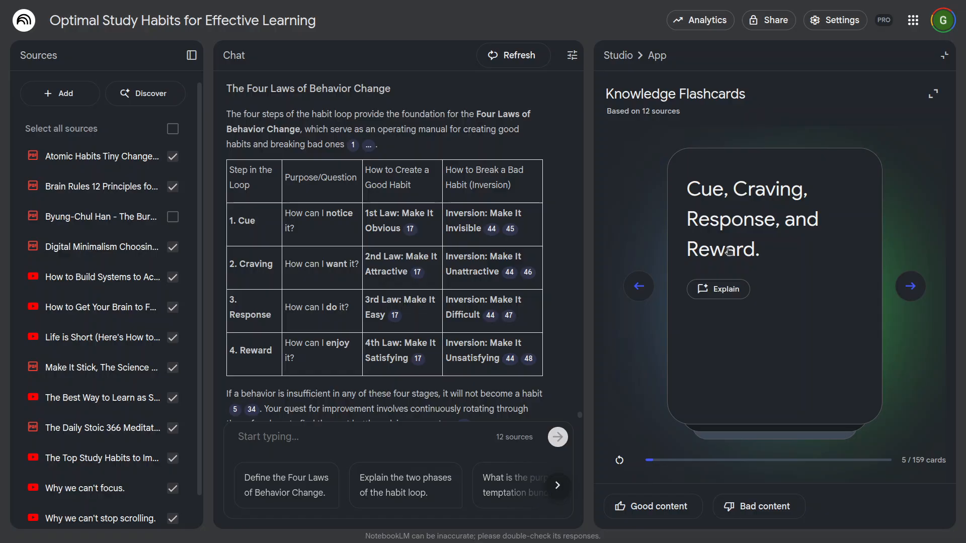
# Step: Leave the flashcards for the Studio overview and open the Learning Quiz in the expanded viewer
pyautogui.click(936, 95)
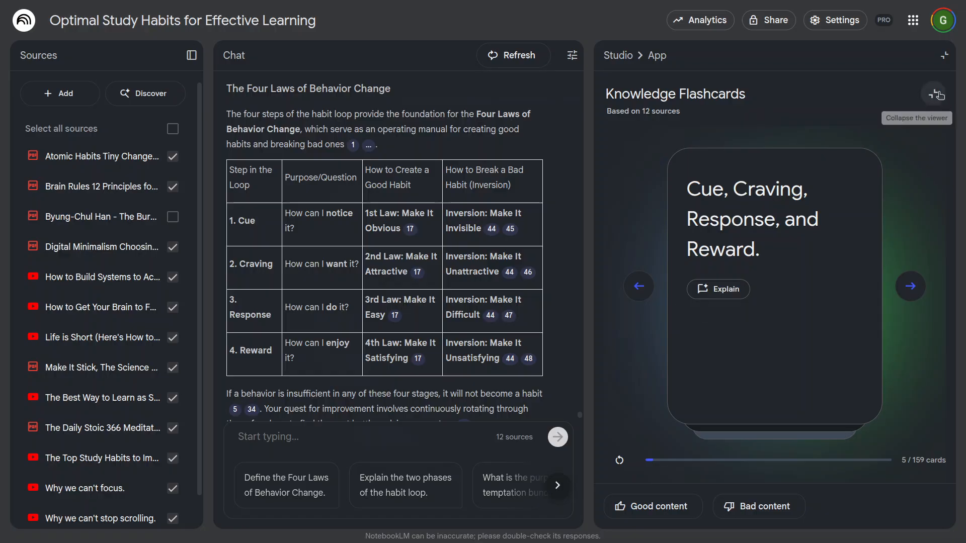
pyautogui.click(935, 33)
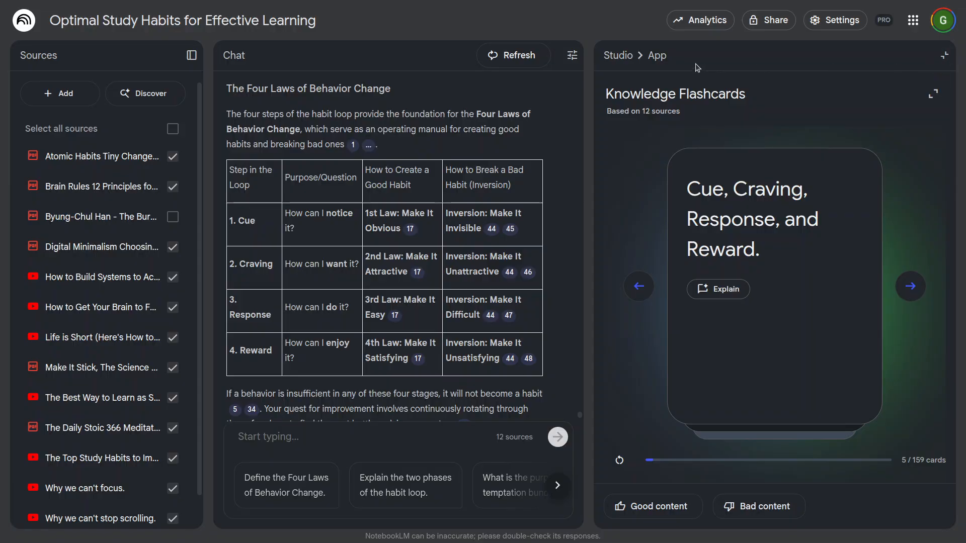
pyautogui.click(618, 55)
pyautogui.scroll(-2, 761, 379)
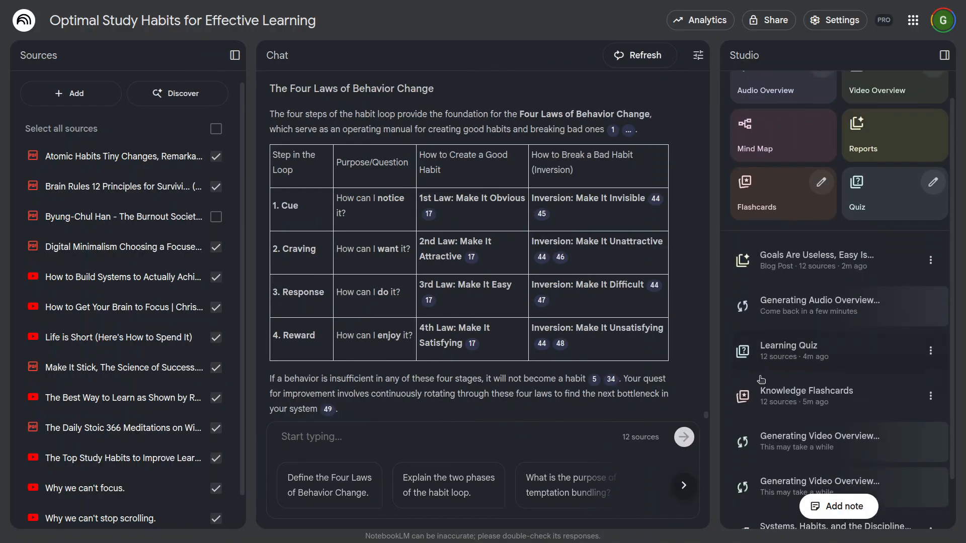
pyautogui.scroll(-2, 761, 379)
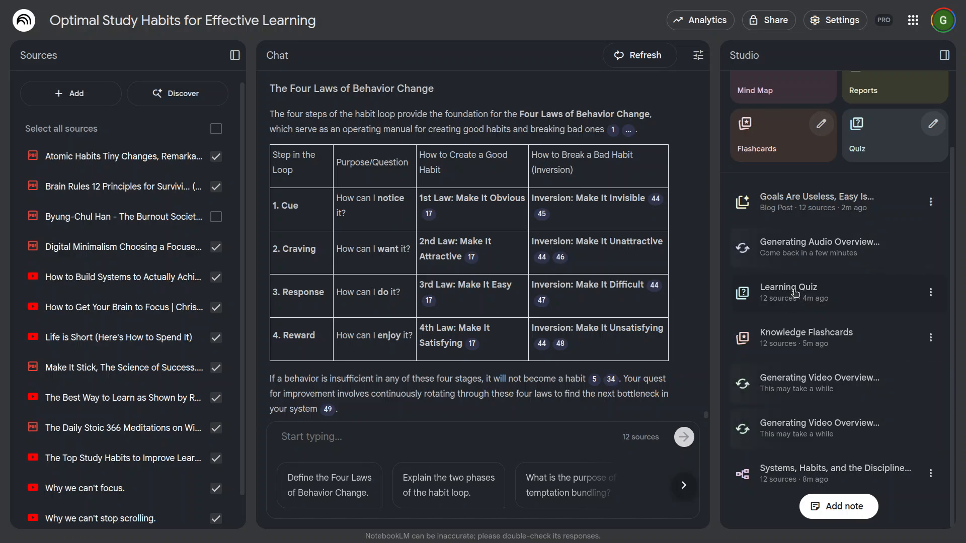
pyautogui.click(852, 304)
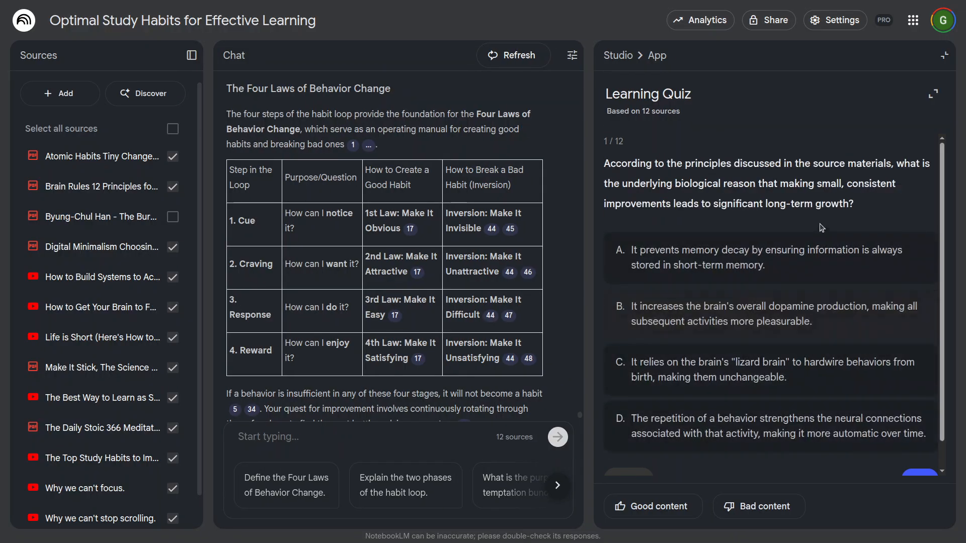
pyautogui.click(934, 94)
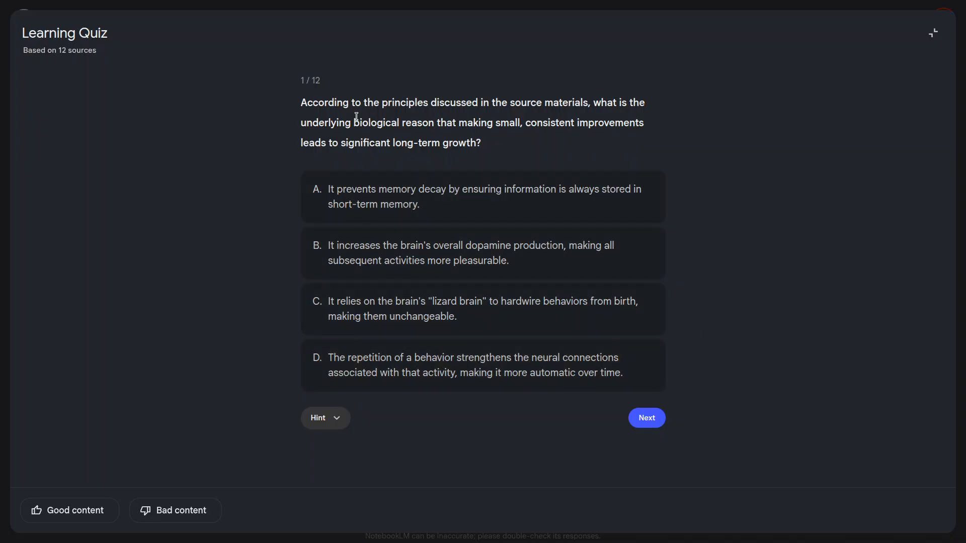
# Step: Answer the first quiz question with option D, on repetition strengthening neural connections, and advance to the second question
pyautogui.moveTo(366, 102); pyautogui.dragTo(600, 103)
pyautogui.moveTo(345, 123); pyautogui.dragTo(628, 123)
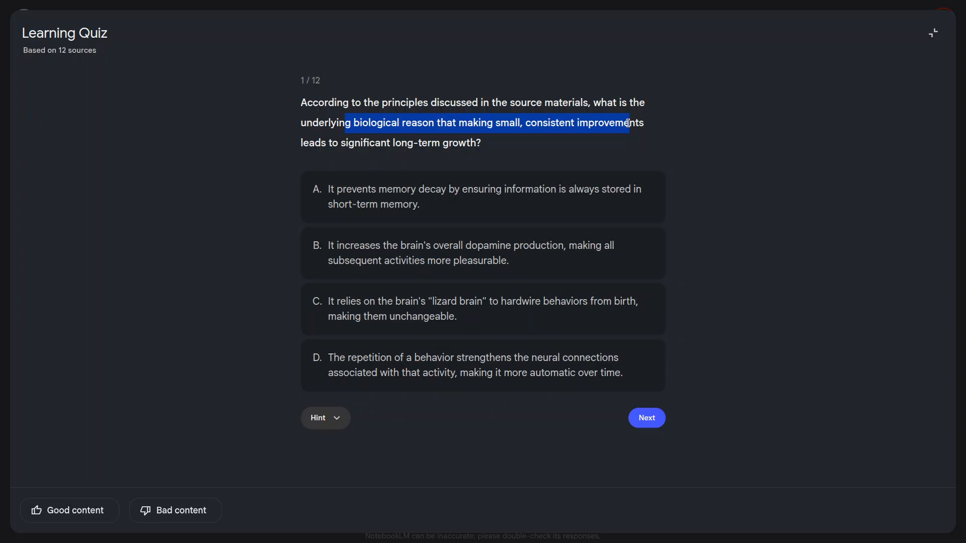
pyautogui.click(387, 145)
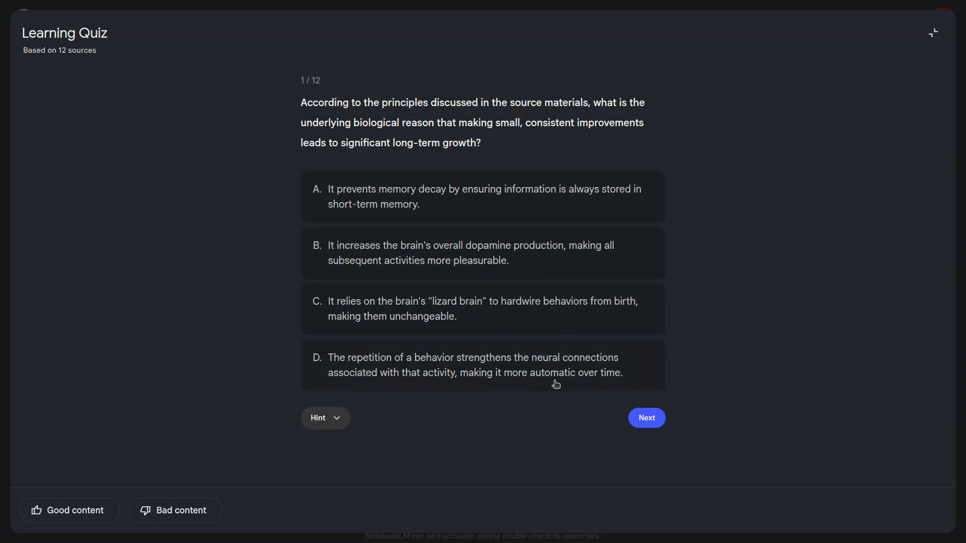
pyautogui.click(343, 372)
pyautogui.scroll(-1, 502, 417)
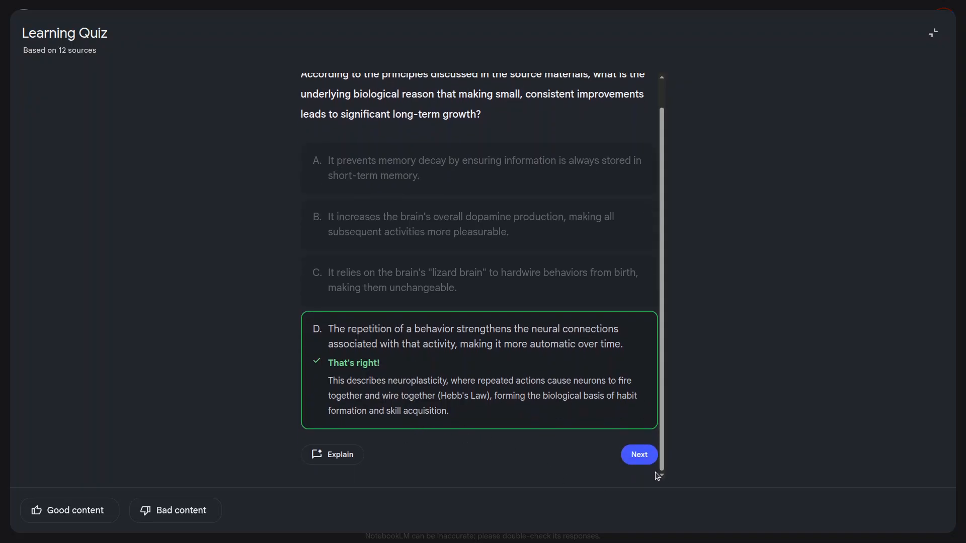
pyautogui.click(641, 459)
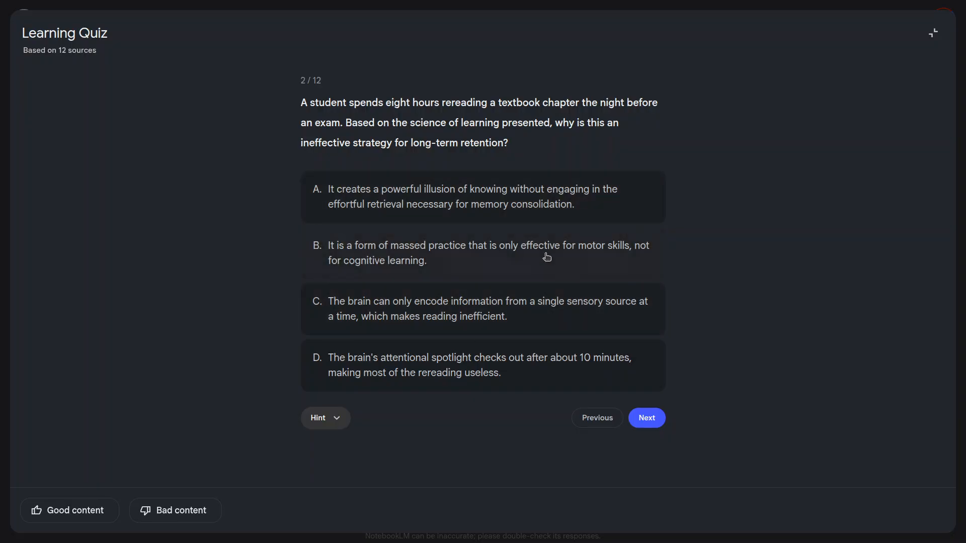
# Step: Examine the second quiz question, about rereading a textbook chapter the night before an exam, highlighting its phrases while reading
pyautogui.moveTo(309, 106); pyautogui.dragTo(625, 105)
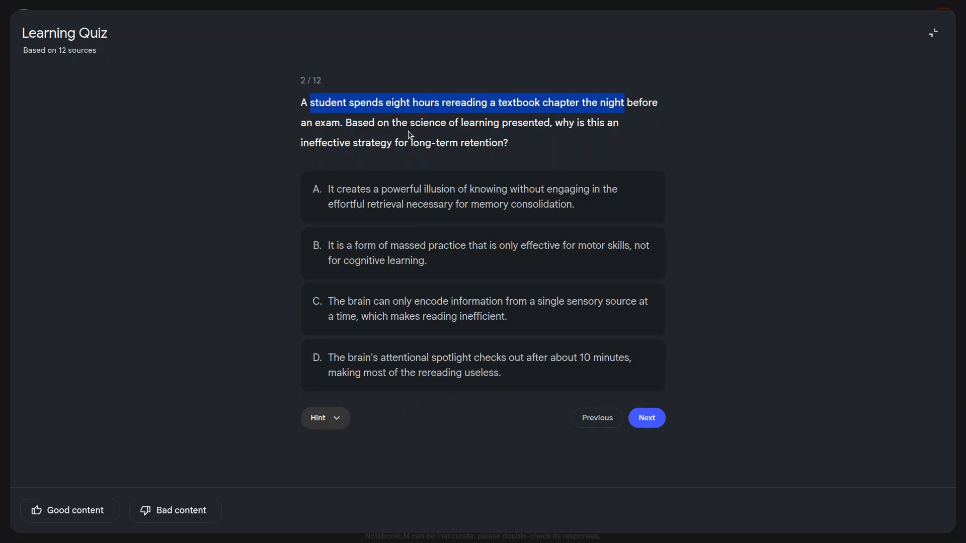
pyautogui.moveTo(408, 126); pyautogui.dragTo(546, 126)
pyautogui.moveTo(563, 126); pyautogui.dragTo(604, 126)
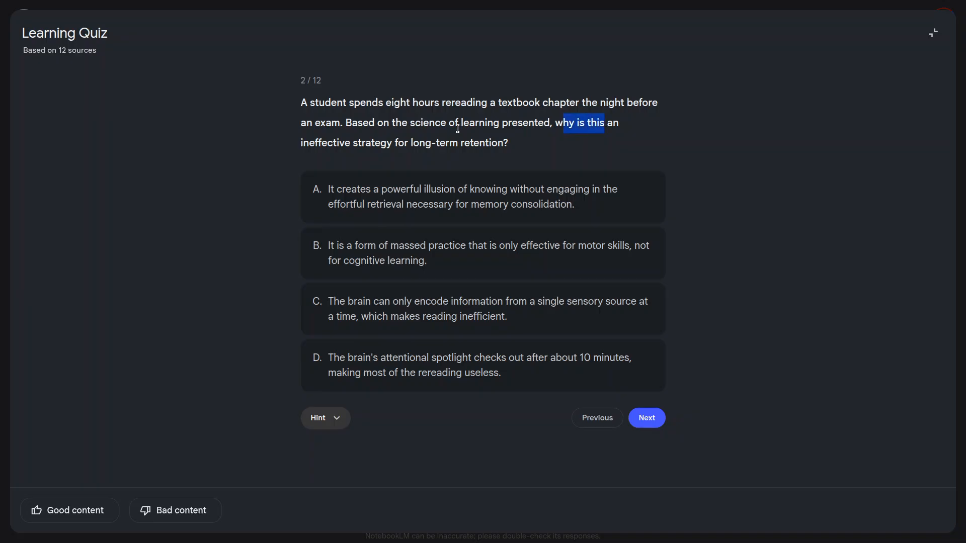
pyautogui.moveTo(361, 143); pyautogui.dragTo(502, 143)
pyautogui.click(520, 147)
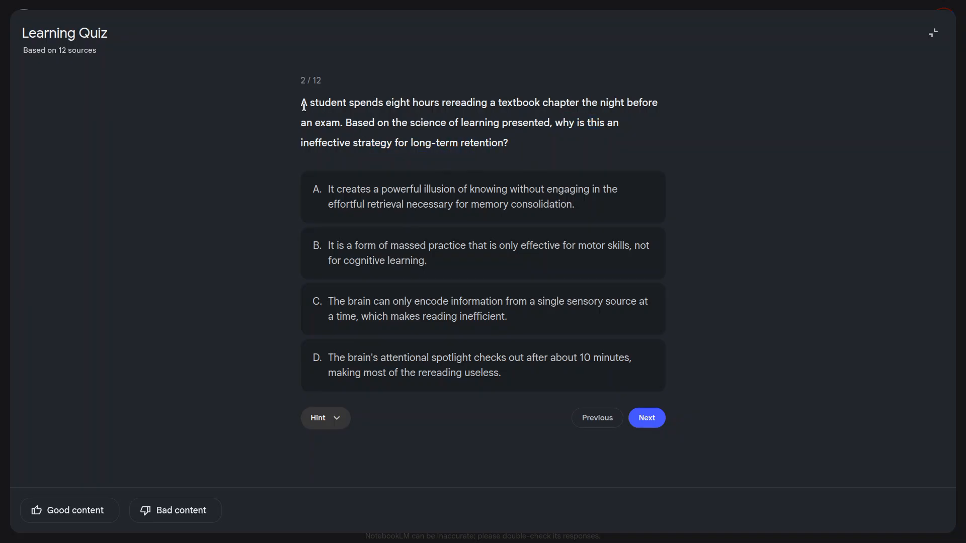
pyautogui.moveTo(387, 99); pyautogui.dragTo(600, 101)
pyautogui.moveTo(431, 126); pyautogui.dragTo(552, 126)
pyautogui.click(545, 145)
pyautogui.moveTo(323, 143); pyautogui.dragTo(397, 140)
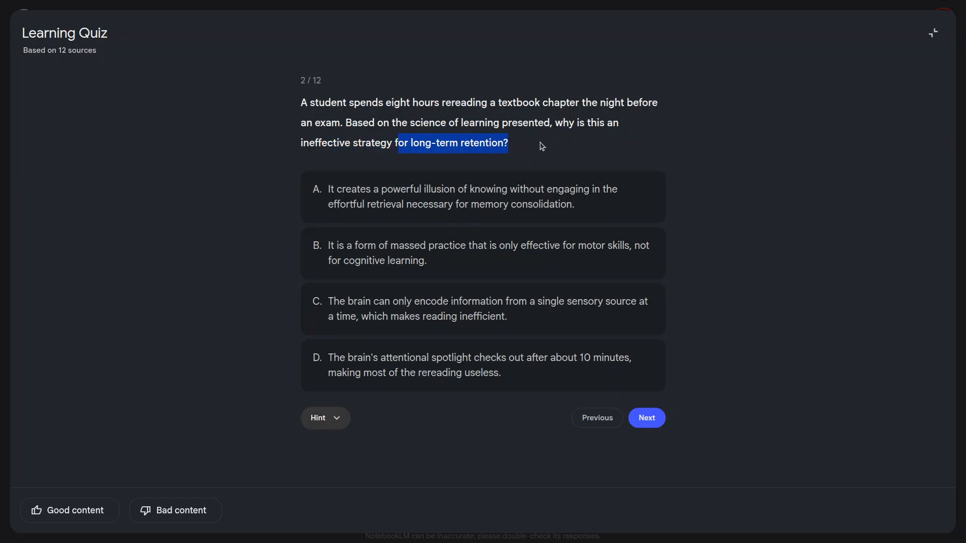
pyautogui.click(579, 121)
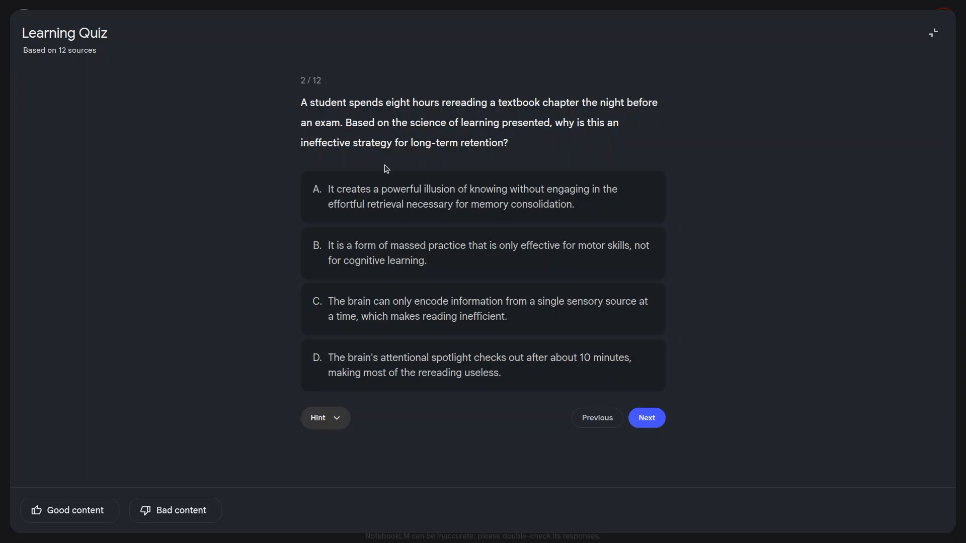
# Step: Answer the second quiz question with option A, on the illusion of knowing, and advance to the third question
pyautogui.click(479, 215)
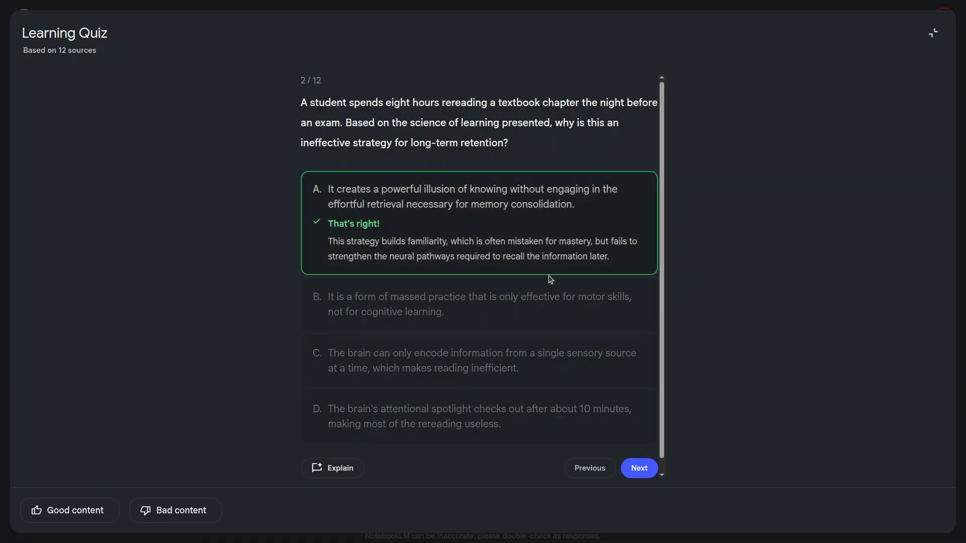
pyautogui.scroll(-1, 574, 355)
pyautogui.click(638, 453)
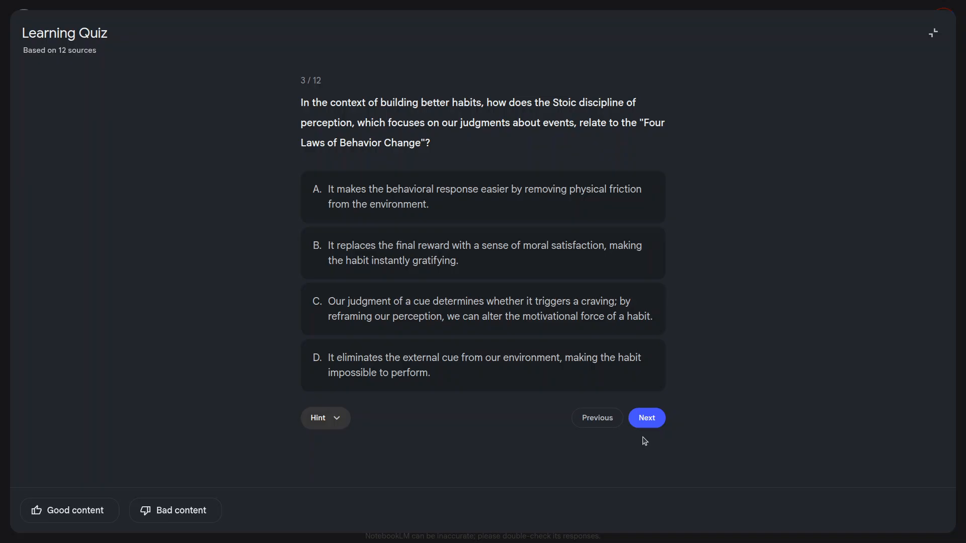
# Step: Leave the quiz for the Studio overview, look over the generated items and open the "Goals Are Useless, Easy Is..." blog post
pyautogui.click(934, 32)
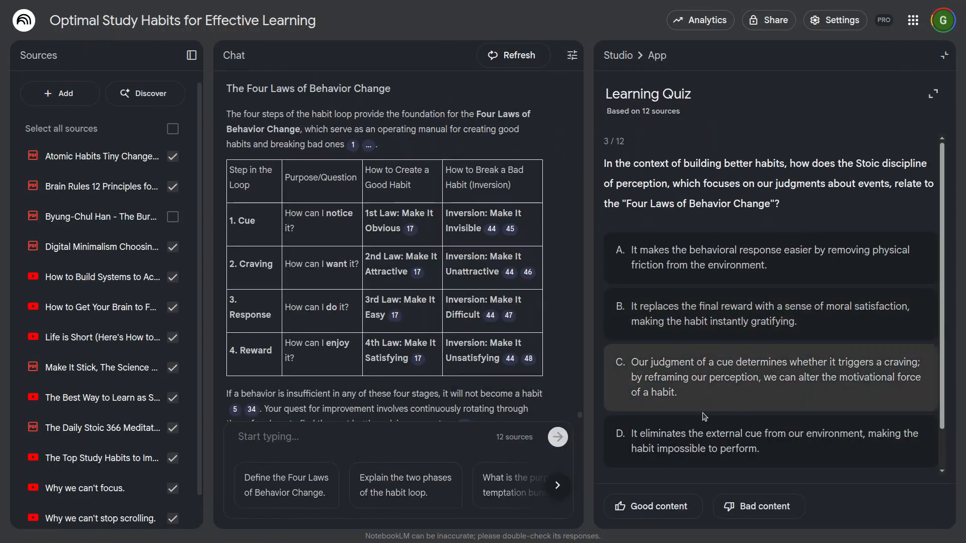
pyautogui.click(618, 55)
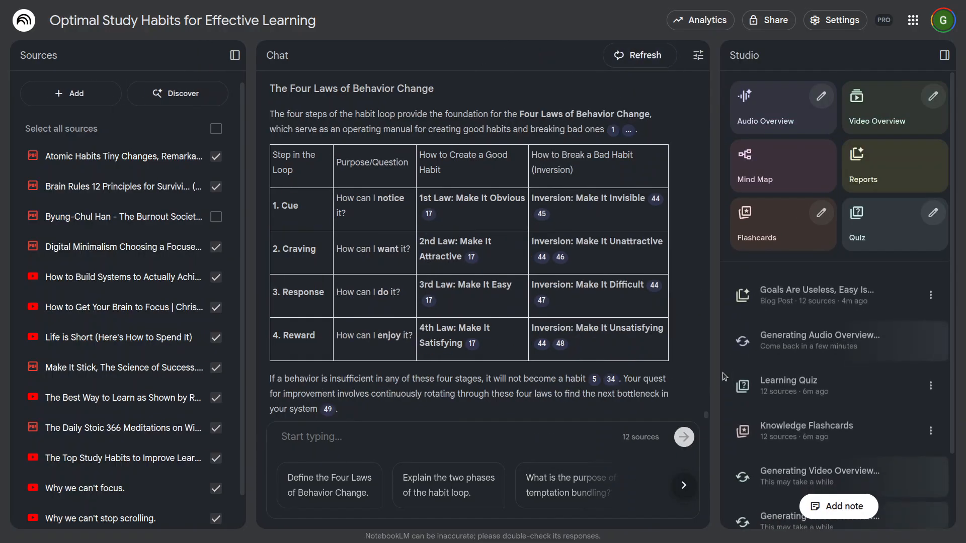
pyautogui.scroll(-2, 853, 417)
pyautogui.scroll(-1, 854, 417)
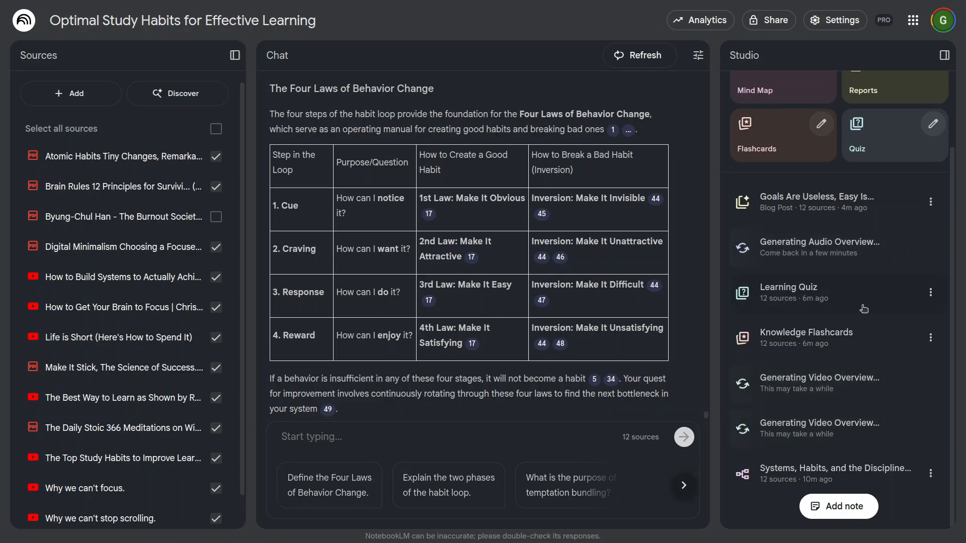
pyautogui.scroll(3, 796, 305)
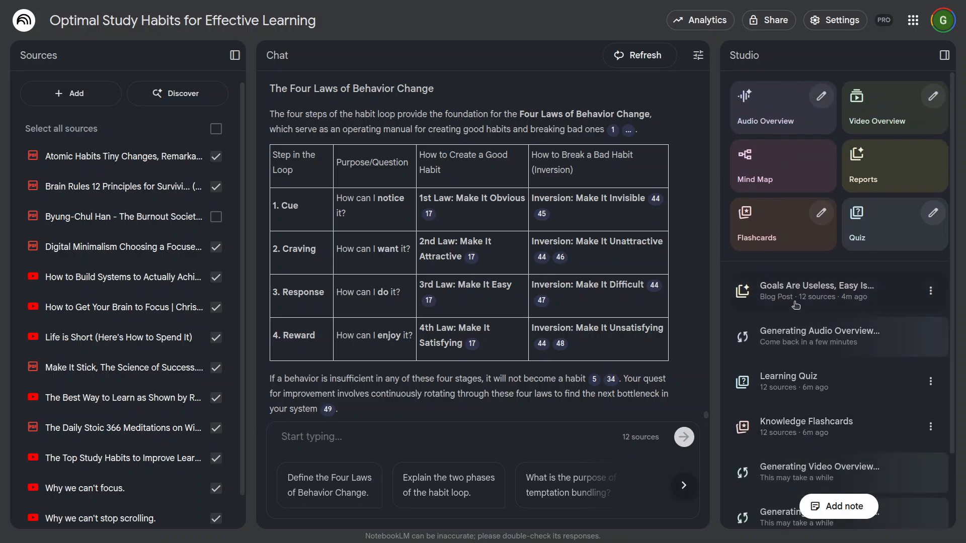
pyautogui.click(881, 296)
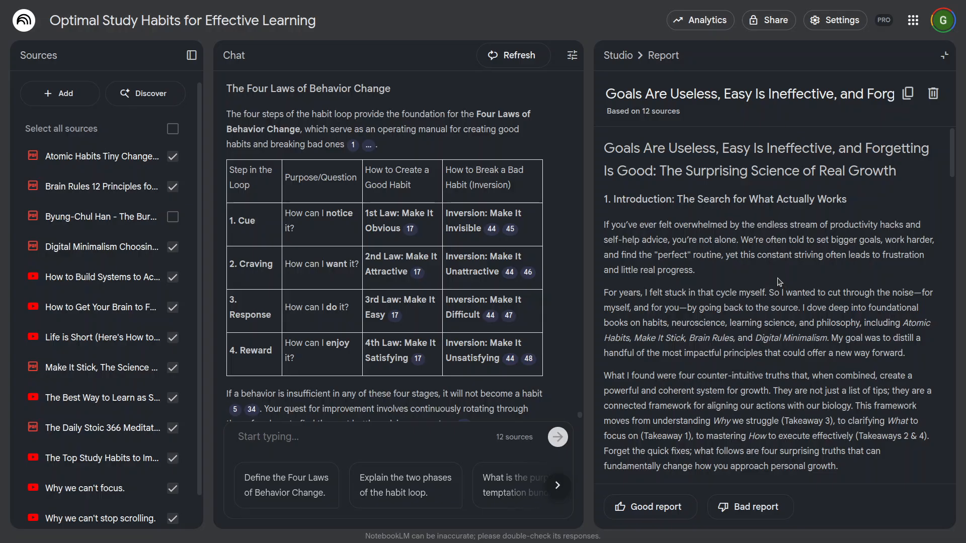
# Step: Skim the blog post from its introduction through the conclusion, and return to its beginning
pyautogui.scroll(-2, 770, 292)
pyautogui.scroll(2, 764, 295)
pyautogui.scroll(-4, 762, 294)
pyautogui.scroll(4, 763, 277)
pyautogui.scroll(-5, 753, 271)
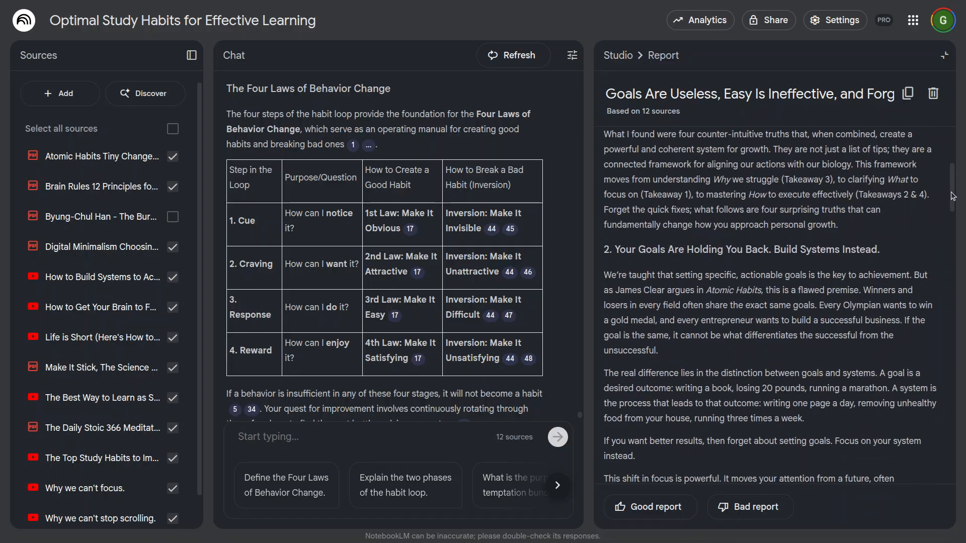
pyautogui.scroll(-20, 916, 281)
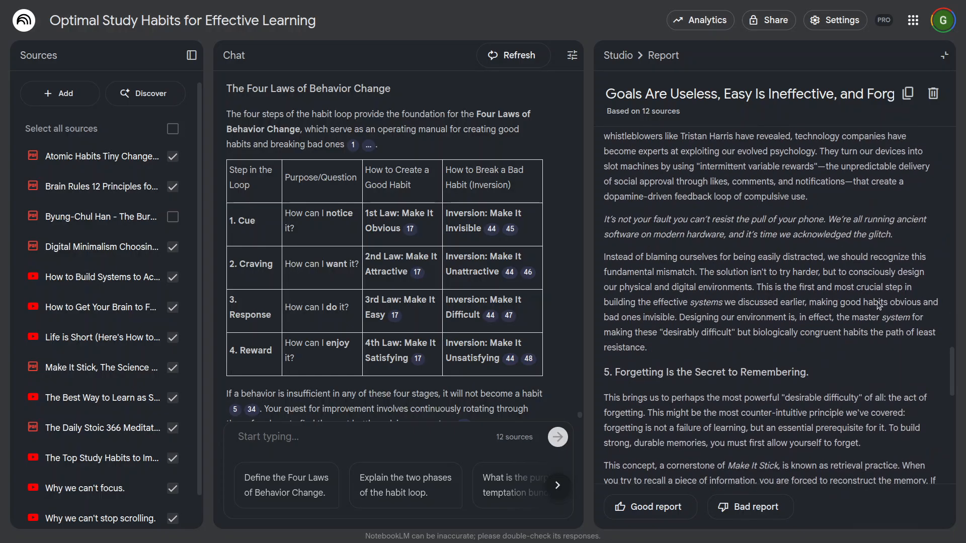
pyautogui.scroll(-9, 878, 306)
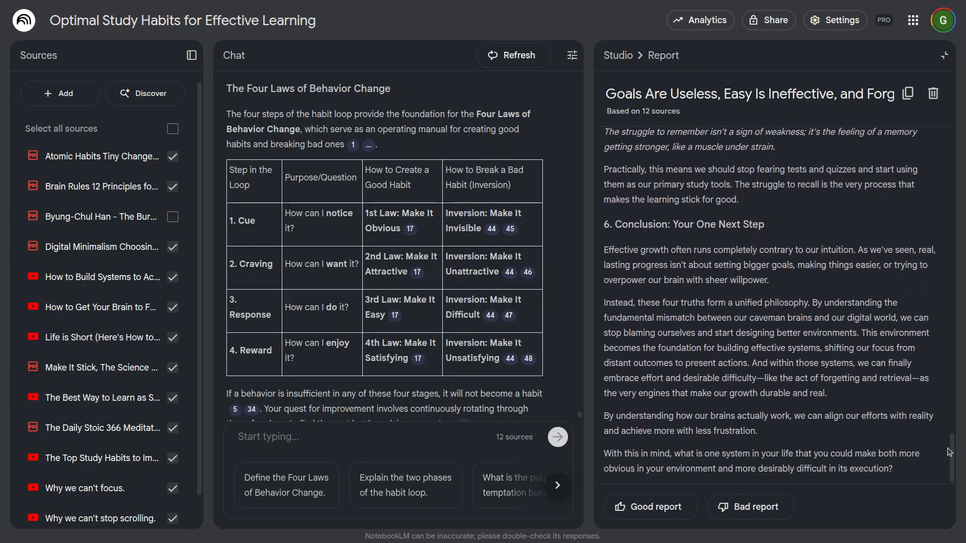
pyautogui.moveTo(950, 451); pyautogui.dragTo(949, 140)
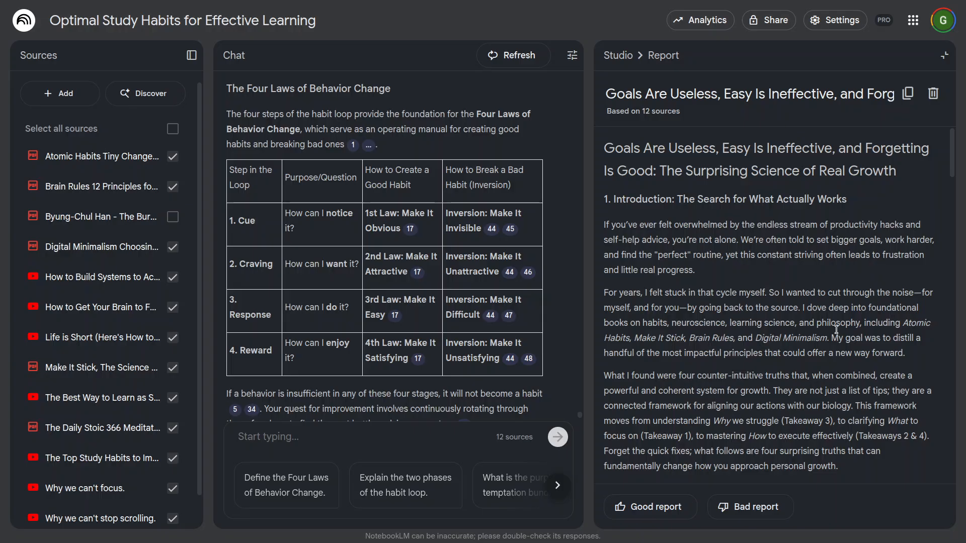
# Step: Read the introduction's second paragraph, highlighting "For years, I felt stuck in that cycle myself", "by going back to the source" and the book titles
pyautogui.moveTo(603, 294); pyautogui.dragTo(765, 296)
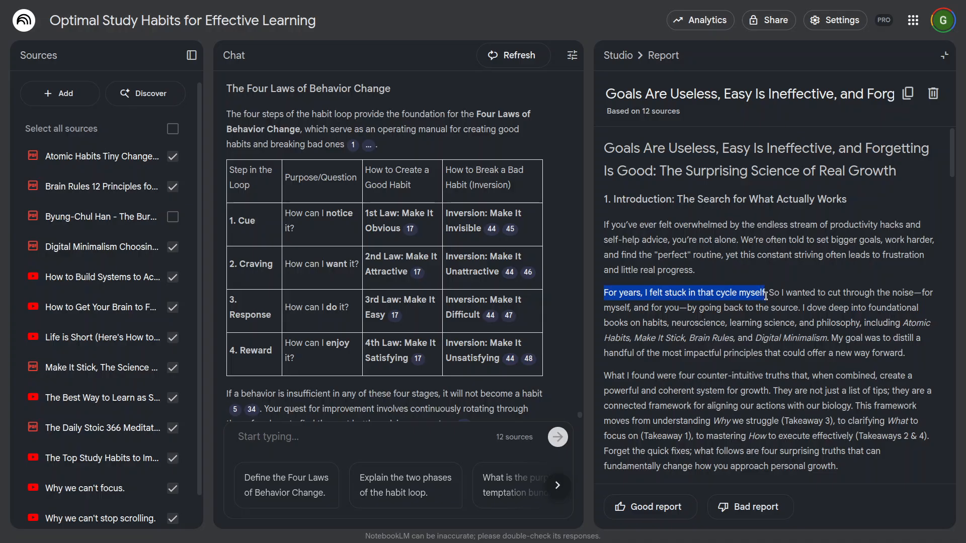
pyautogui.click(764, 315)
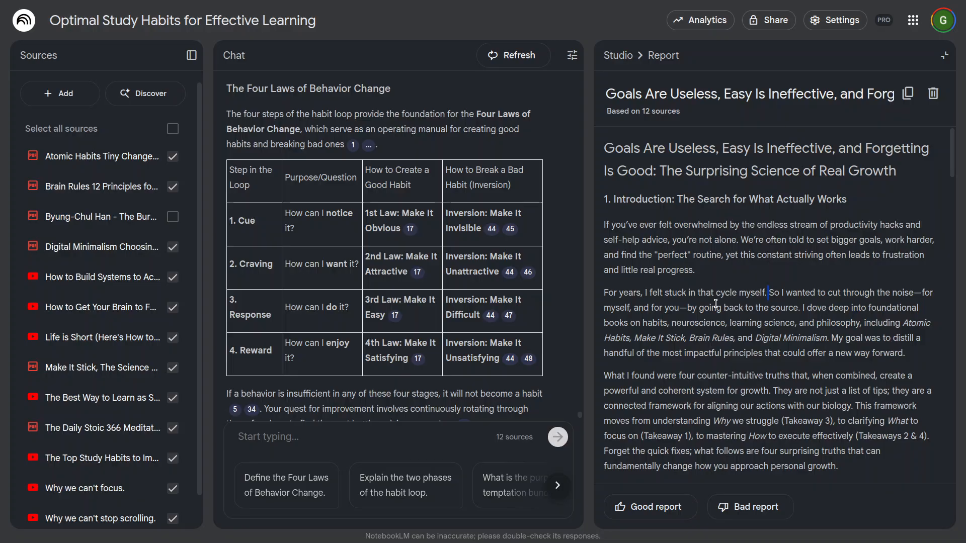
pyautogui.moveTo(680, 308); pyautogui.dragTo(793, 307)
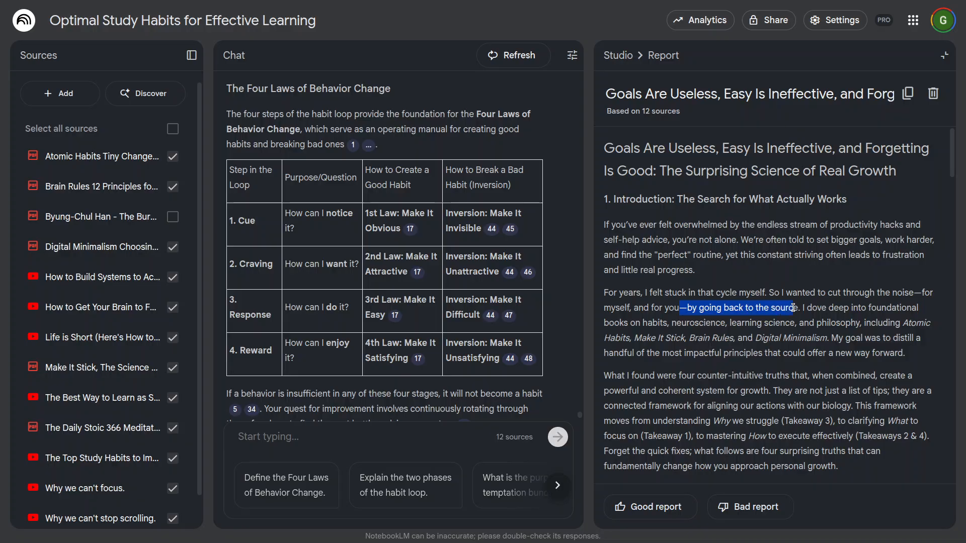
pyautogui.click(812, 292)
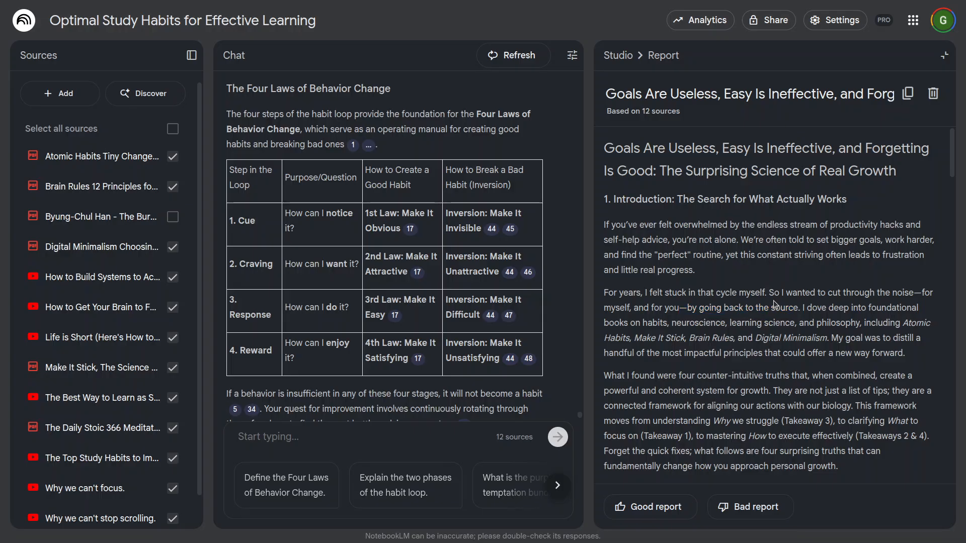
pyautogui.moveTo(864, 323); pyautogui.dragTo(920, 323)
pyautogui.moveTo(655, 340); pyautogui.dragTo(822, 341)
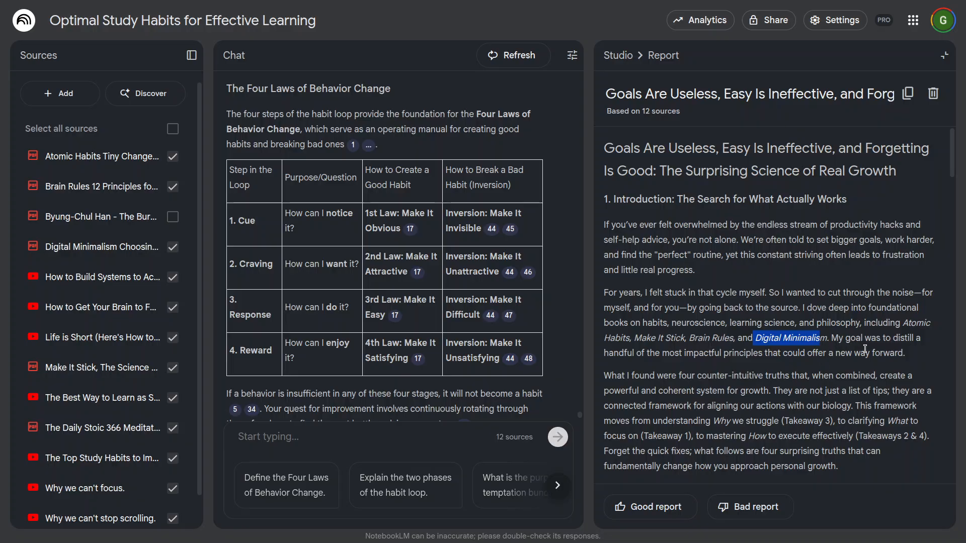
# Step: Skim the remaining blog post sections on systems, effort and forgetting, down to "Conclusion: Your One Next Step"
pyautogui.scroll(-2, 763, 366)
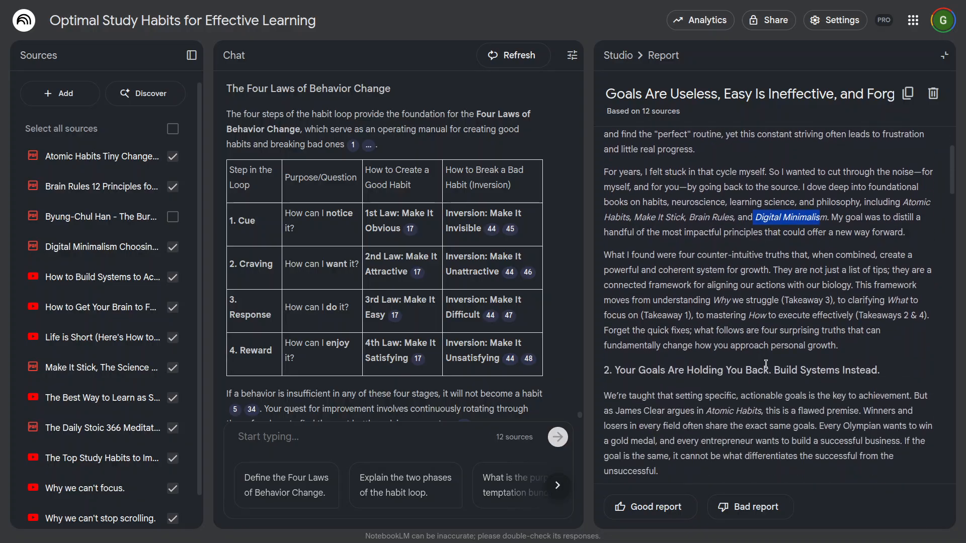
pyautogui.scroll(-2, 766, 364)
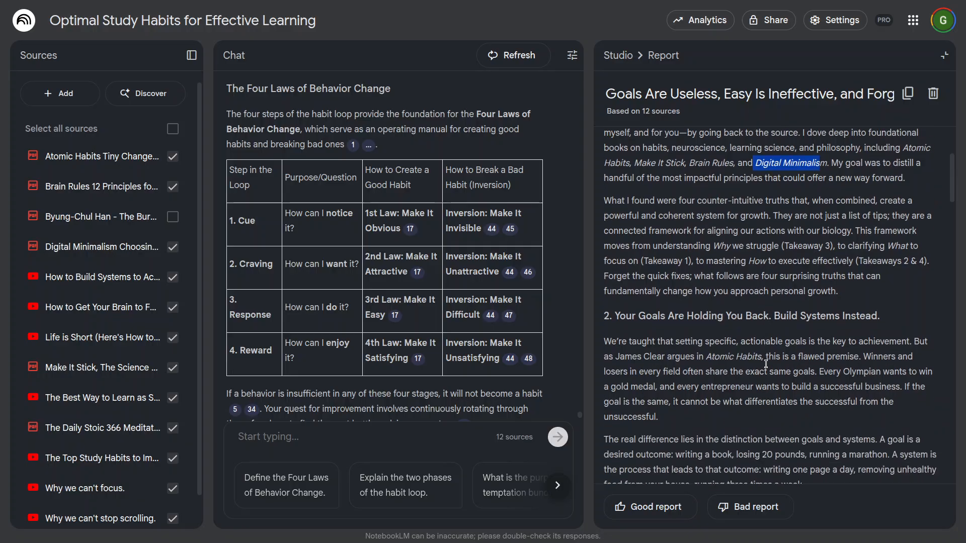
pyautogui.scroll(-2, 766, 364)
pyautogui.scroll(-10, 766, 364)
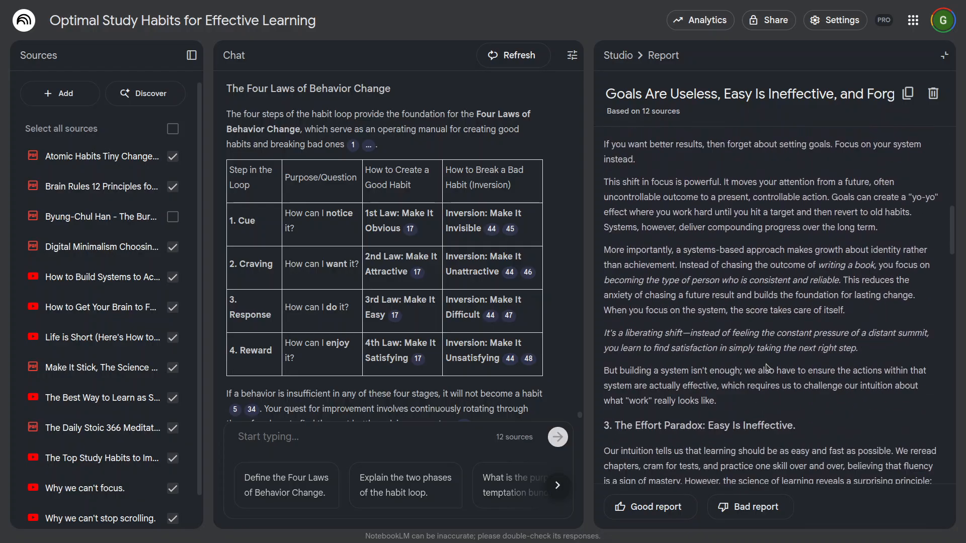
pyautogui.scroll(-12, 733, 332)
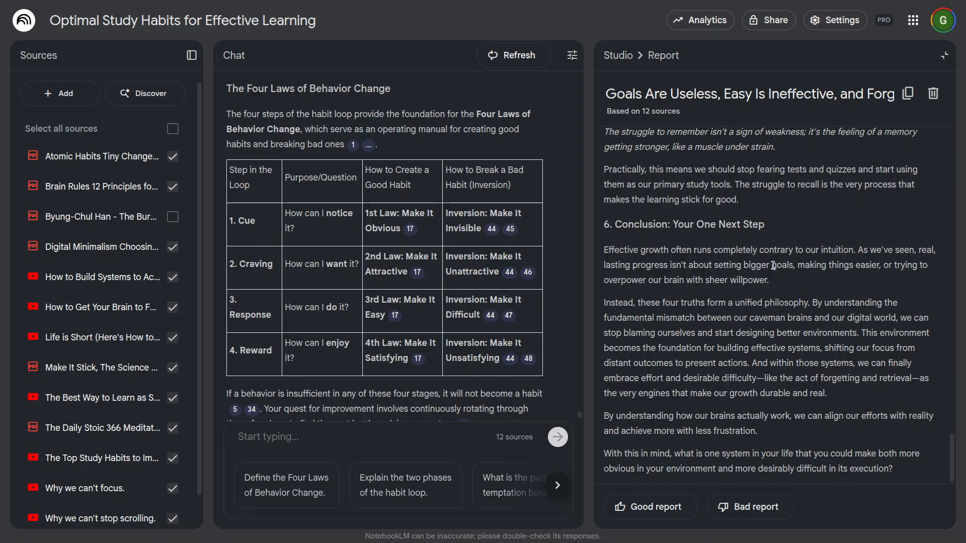
# Step: Leave the report, try the "System Over Goal" audio overview in interactive mode at a higher volume, and return to the Studio overview
pyautogui.click(944, 55)
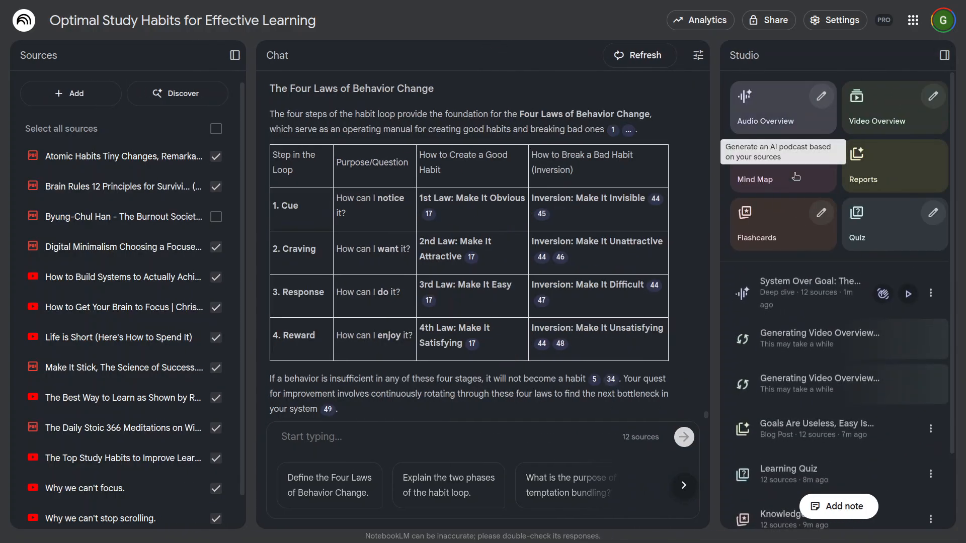
pyautogui.scroll(-2, 855, 373)
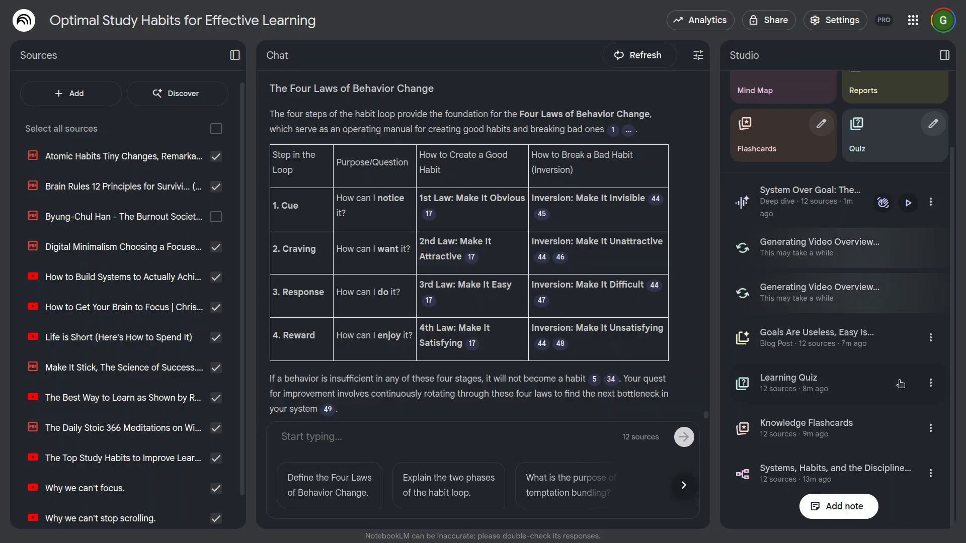
pyautogui.scroll(2, 856, 382)
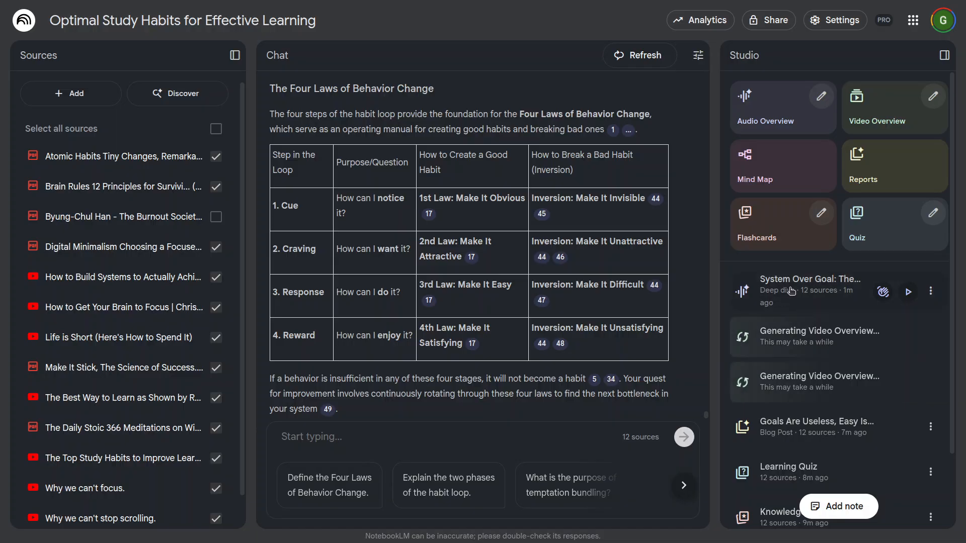
pyautogui.click(884, 299)
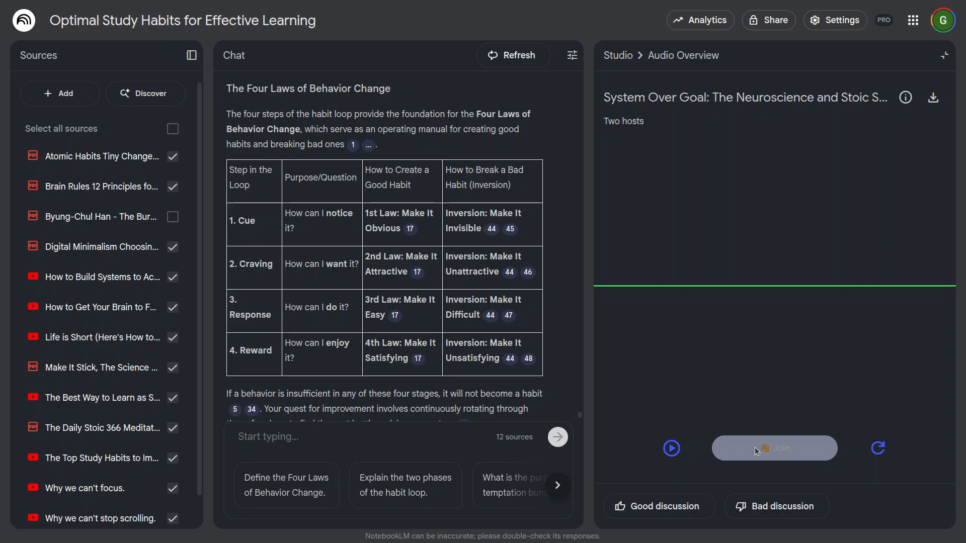
pyautogui.click(671, 449)
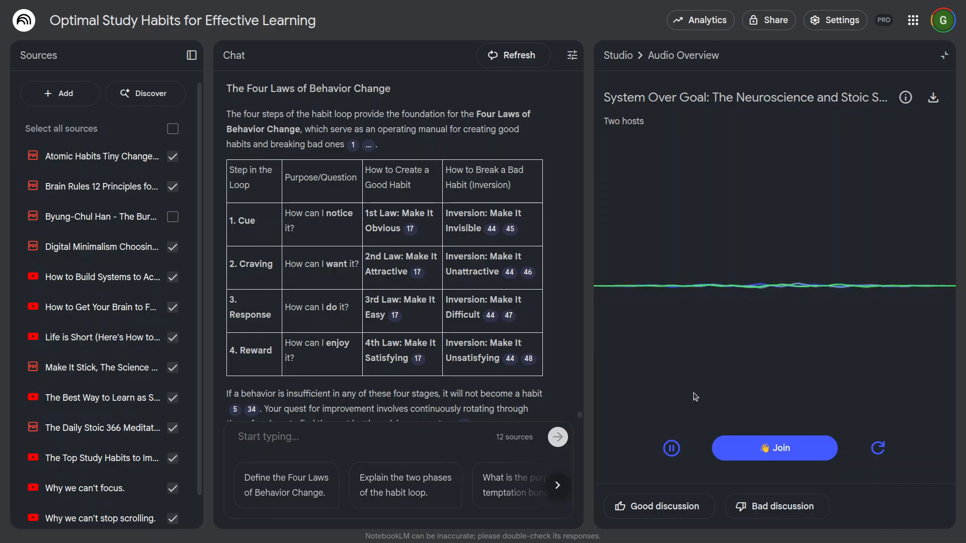
pyautogui.press('XF86AudioRaiseVolume')
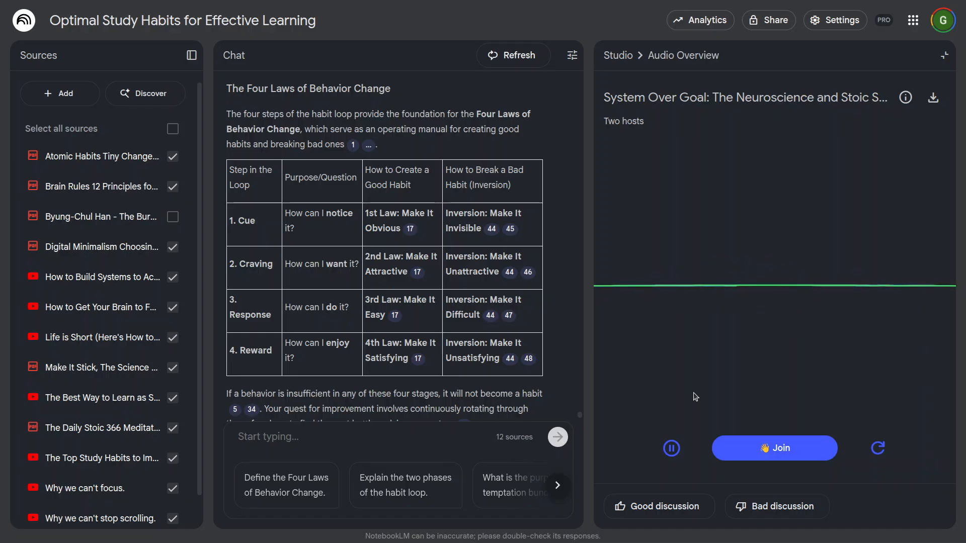
pyautogui.click(624, 62)
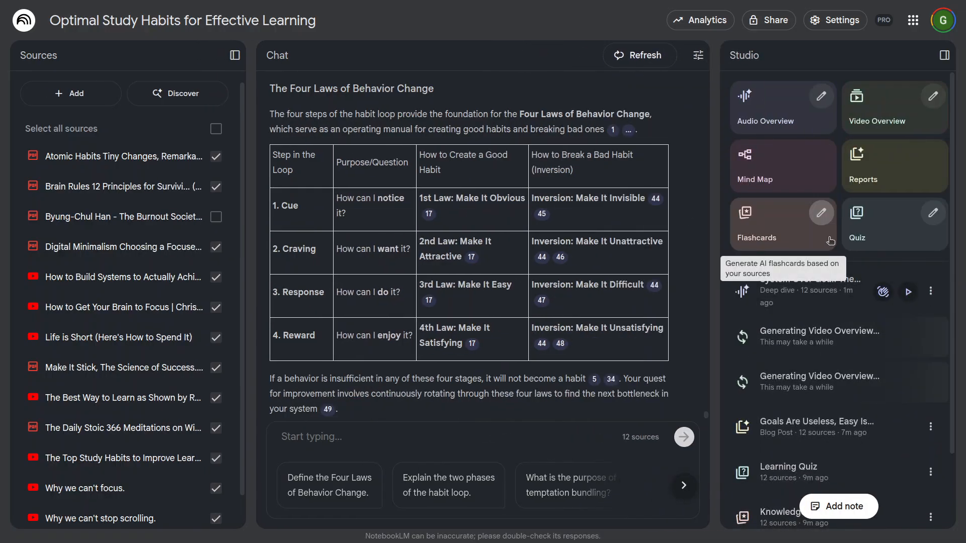
# Step: Play the "System Over Goal" audio overview in the regular player, try pausing and seeking, and restart it from 00:00
pyautogui.click(908, 292)
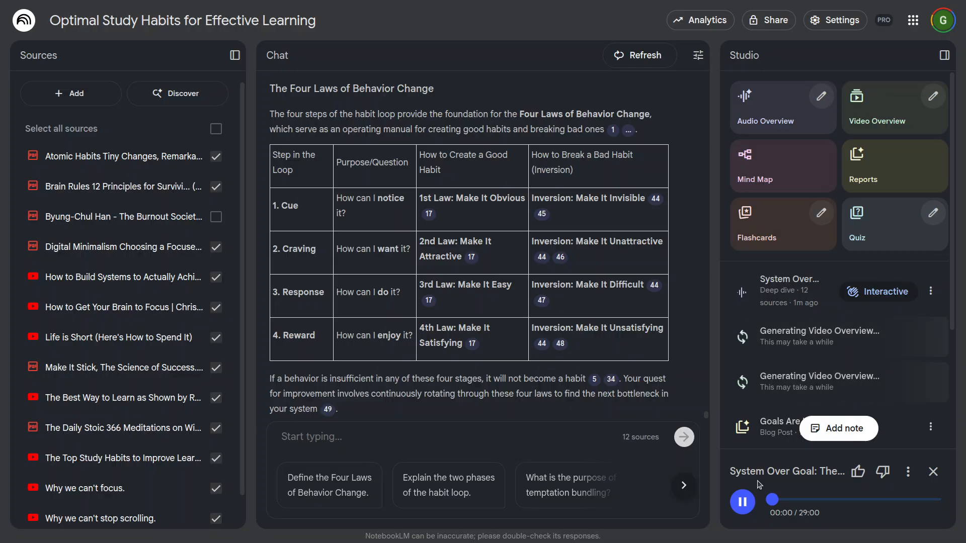
pyautogui.click(745, 504)
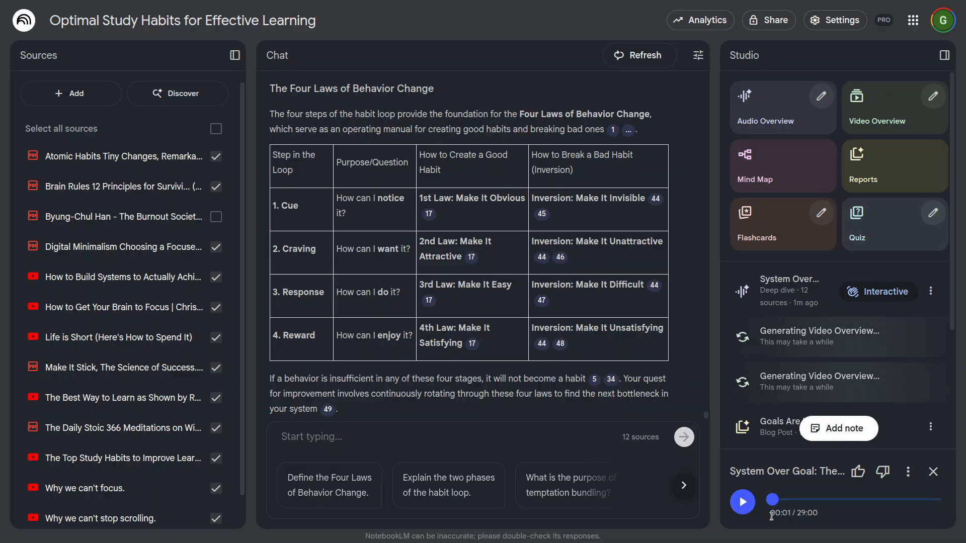
pyautogui.click(809, 513)
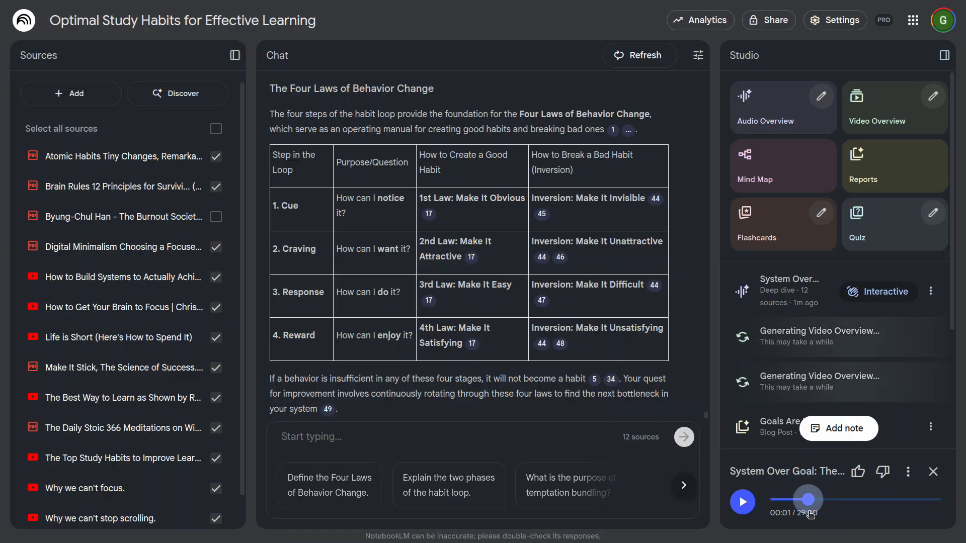
pyautogui.moveTo(810, 513); pyautogui.dragTo(758, 519)
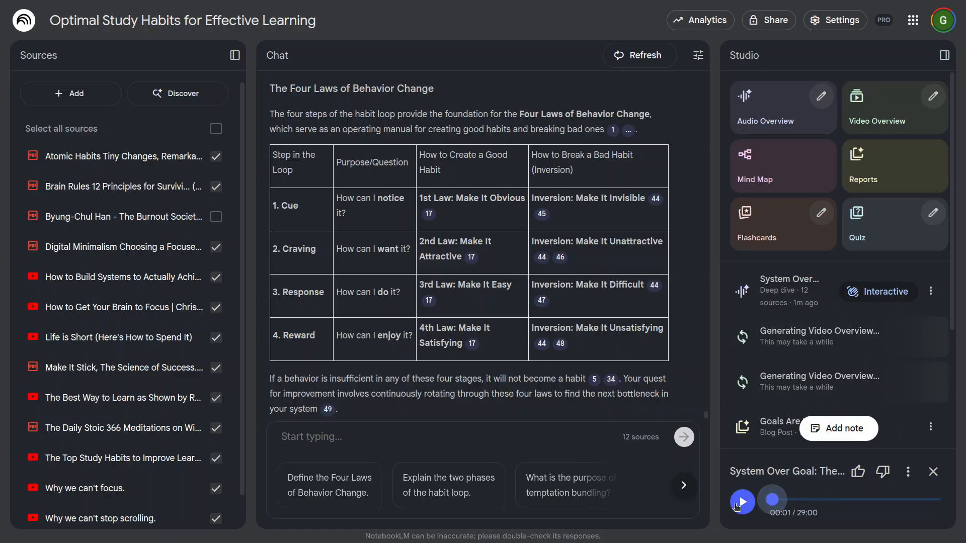
pyautogui.click(740, 502)
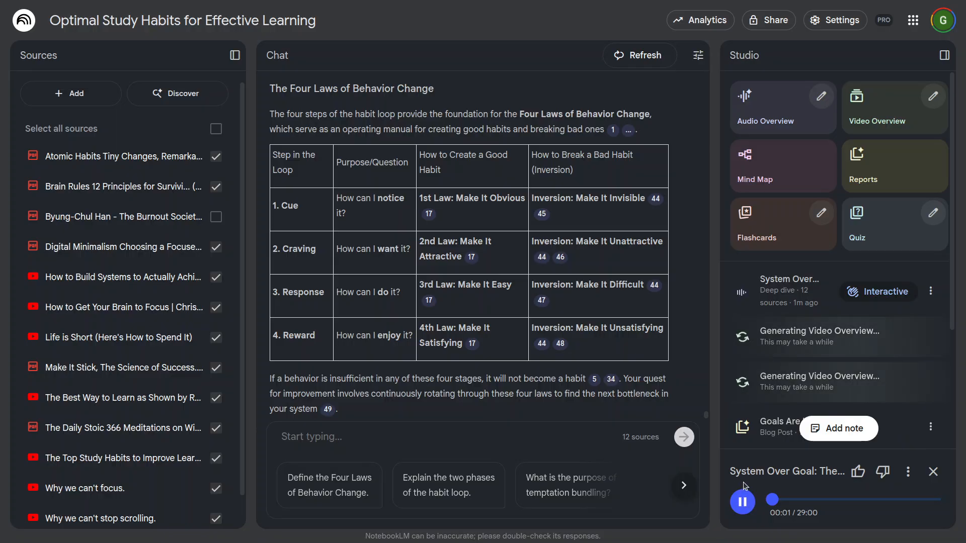
pyautogui.moveTo(779, 504); pyautogui.dragTo(767, 506)
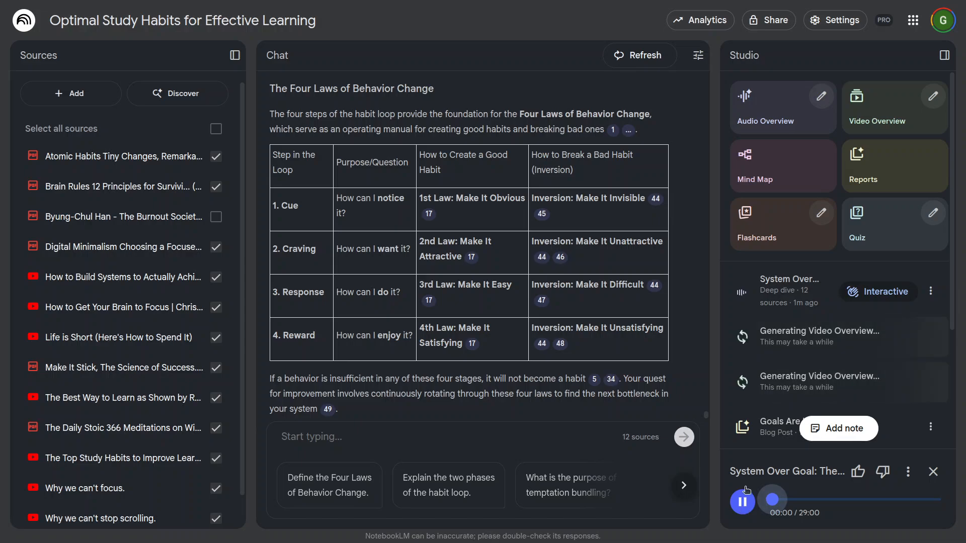
# Step: Raise the volume, listen to the audio overview's opening, pause it and check the player's extra options
pyautogui.press('XF86AudioRaiseVolume')
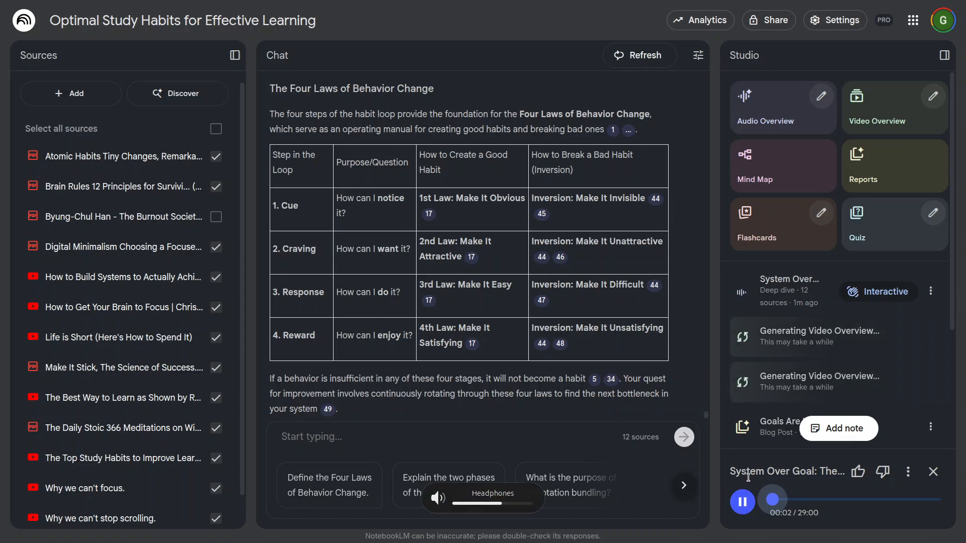
pyautogui.press('XF86AudioRaiseVolume')
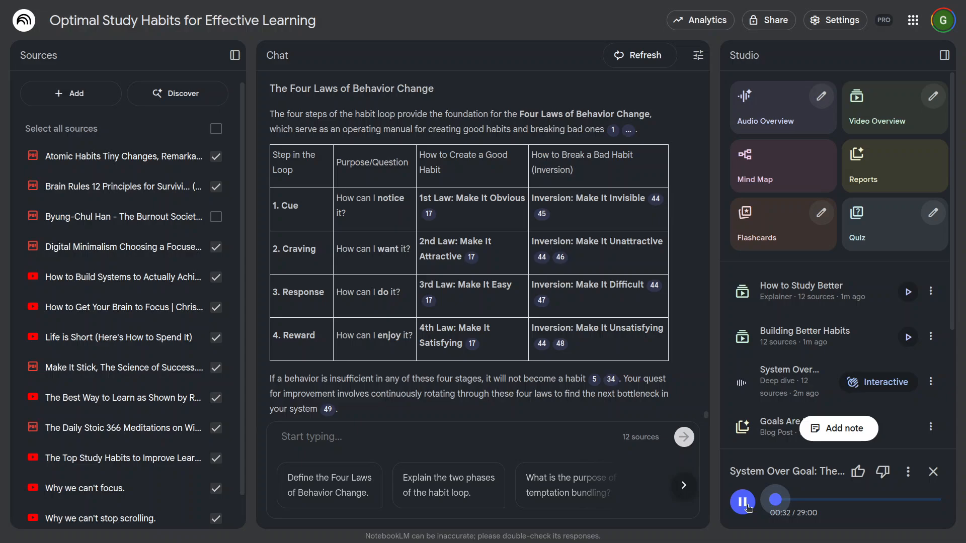
pyautogui.click(748, 508)
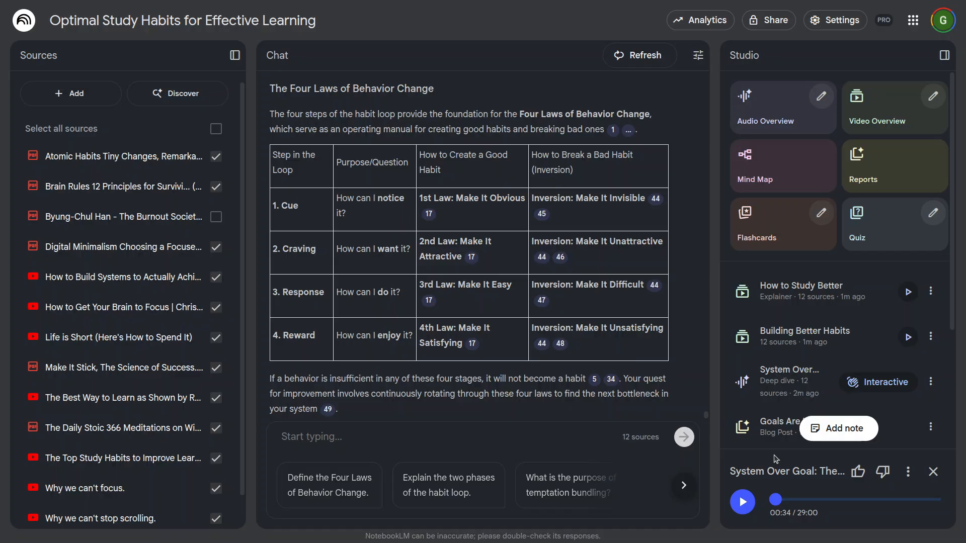
pyautogui.click(908, 471)
pyautogui.click(793, 524)
# Step: Watch the opening of the "Building Better Habits" video overview at a lower volume, pause it and return to the Studio overview
pyautogui.click(908, 337)
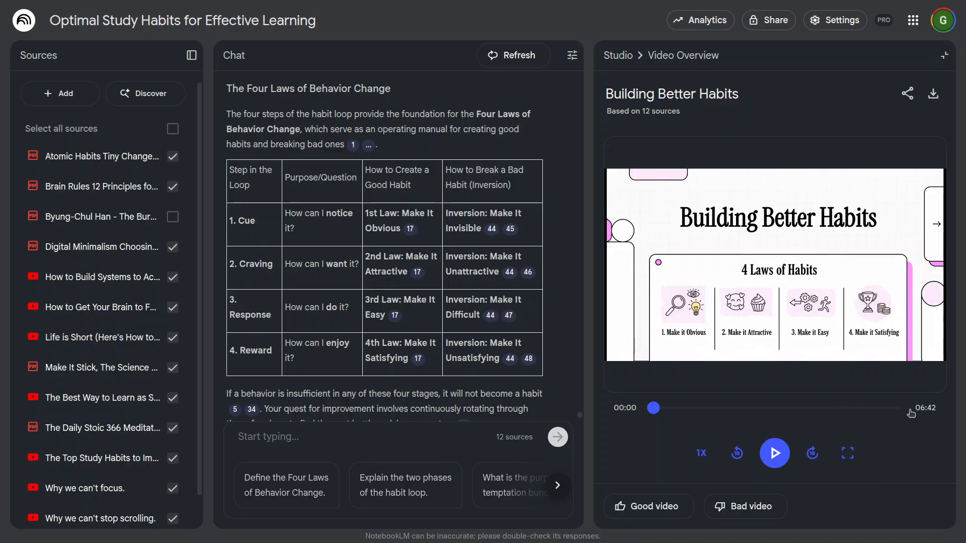
pyautogui.click(774, 453)
pyautogui.press('XF86AudioLowerVolume')
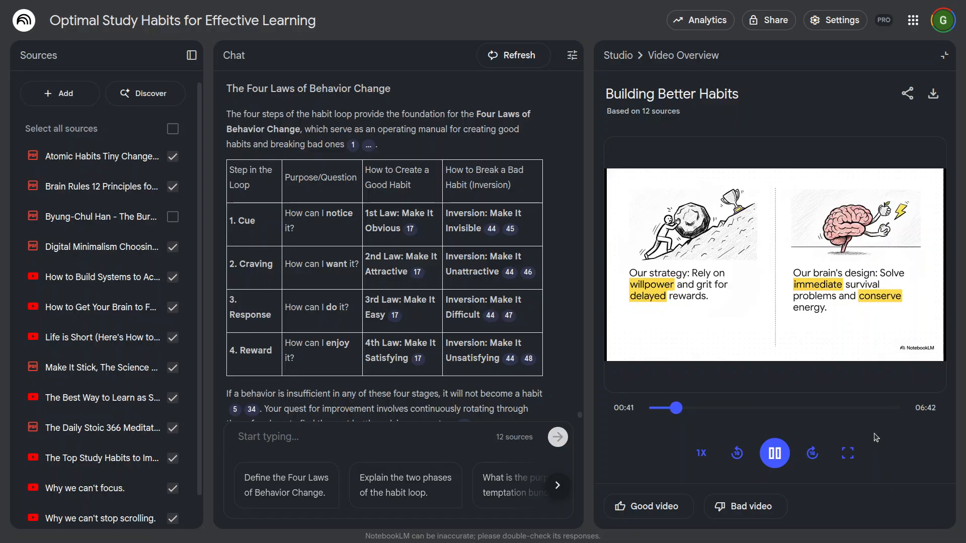
pyautogui.click(768, 449)
pyautogui.click(611, 56)
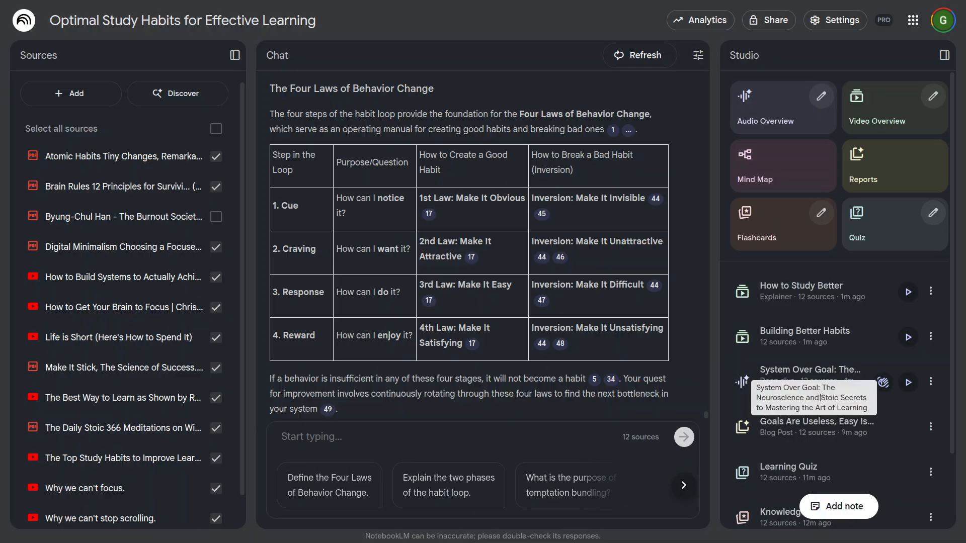
# Step: Play the "How to Study Better" video overview and skip ahead to about 03:15
pyautogui.click(903, 295)
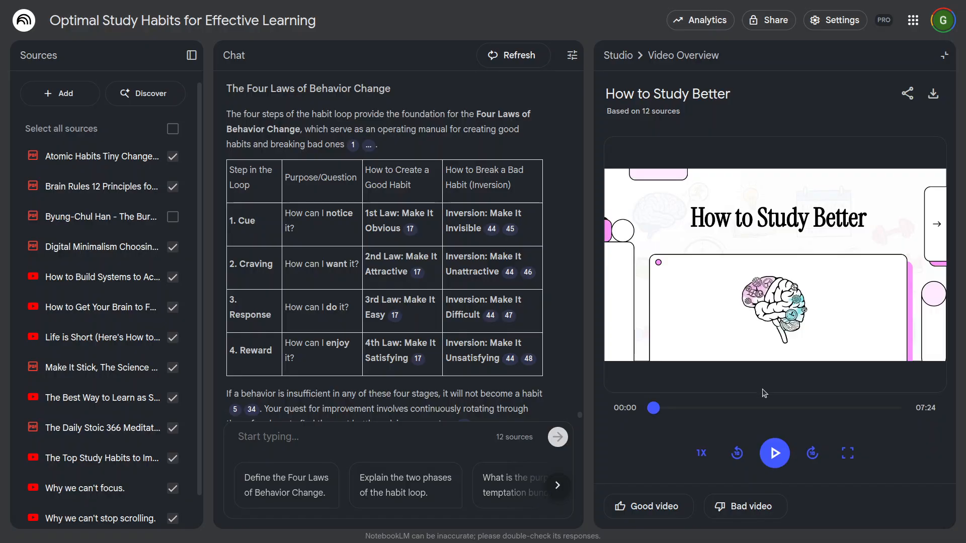
pyautogui.click(768, 454)
pyautogui.click(759, 410)
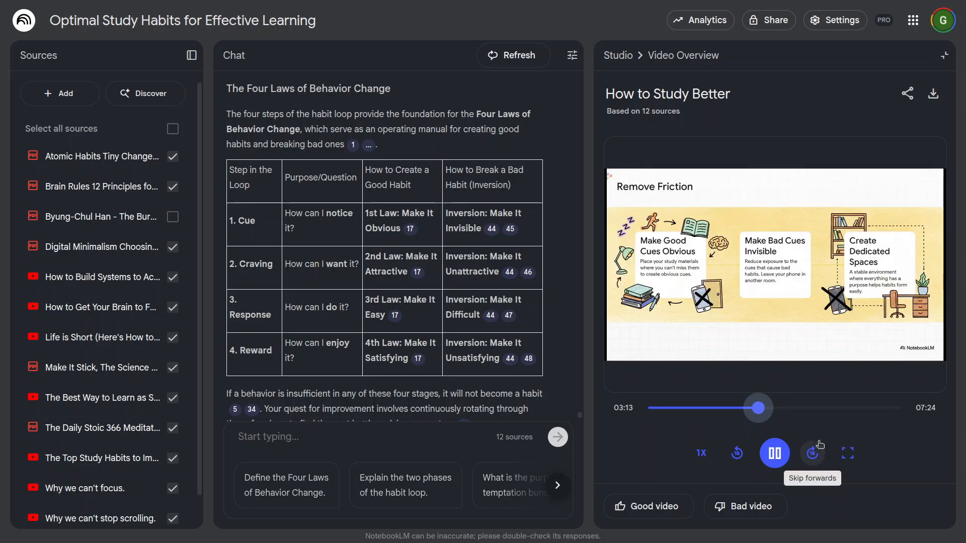
# Step: Pause the "How to Study Better" video overview, return to the Studio overview and look through the list of generated outputs
pyautogui.click(780, 455)
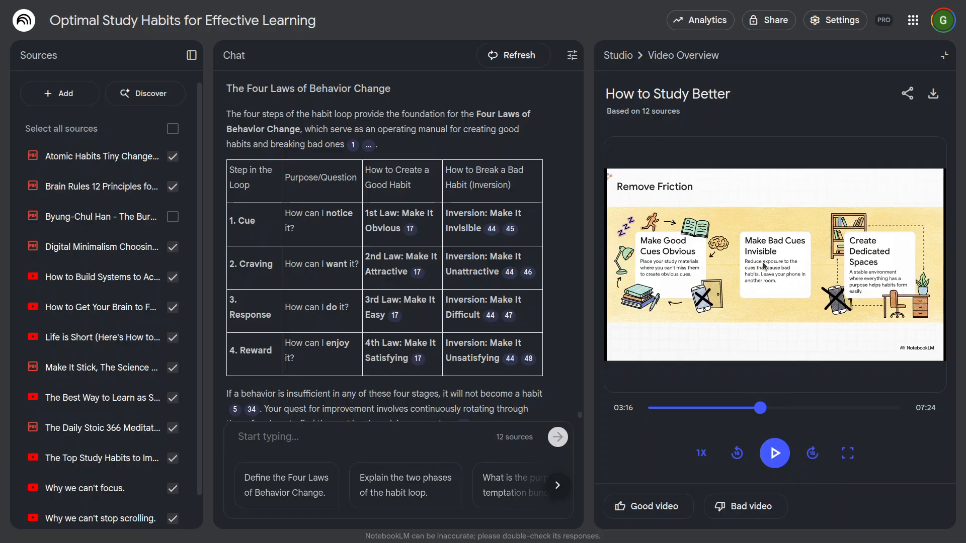
pyautogui.click(637, 60)
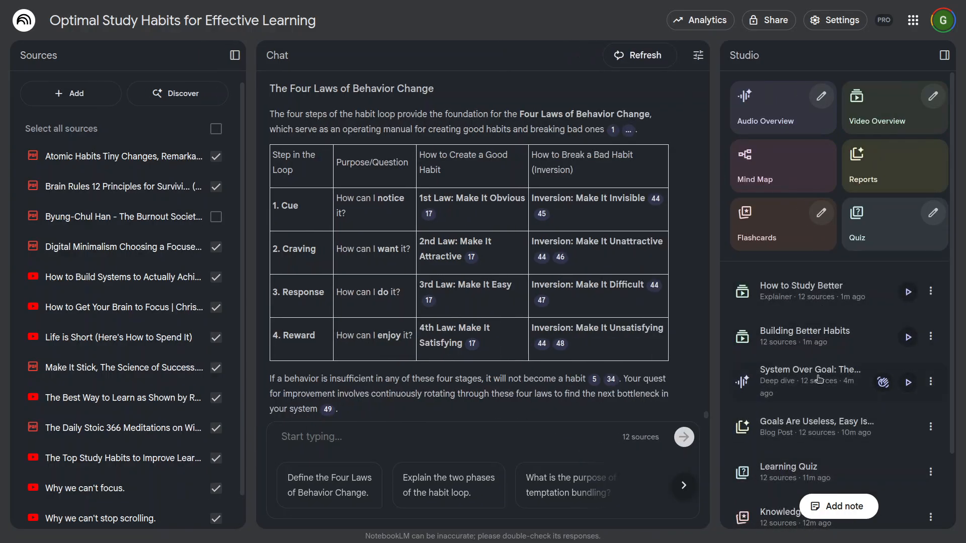
pyautogui.scroll(-2, 820, 382)
pyautogui.scroll(2, 827, 431)
pyautogui.scroll(-1, 437, 387)
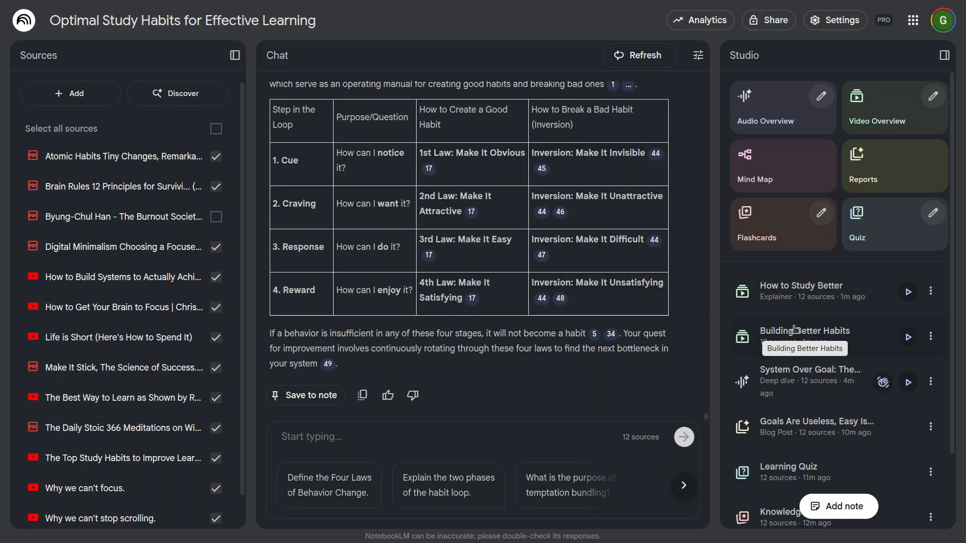
pyautogui.scroll(-2, 833, 390)
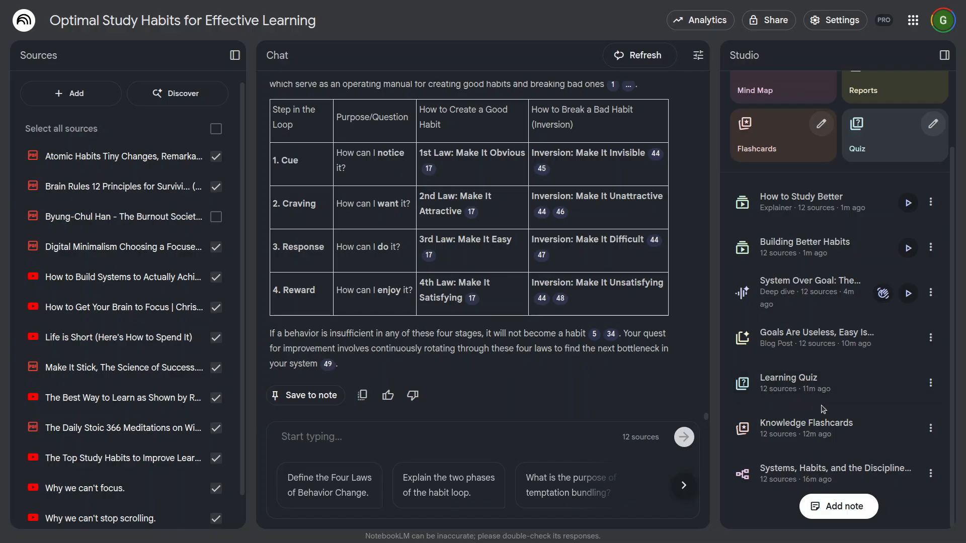
pyautogui.scroll(2, 816, 404)
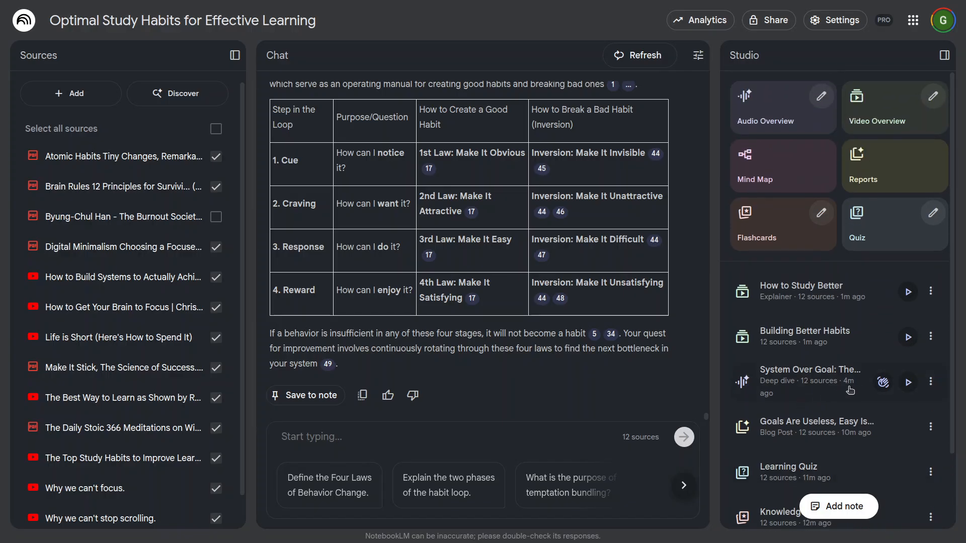
# Step: Open the "System Over Goal" audio overview in interactive mode, play it and raise the volume
pyautogui.click(884, 384)
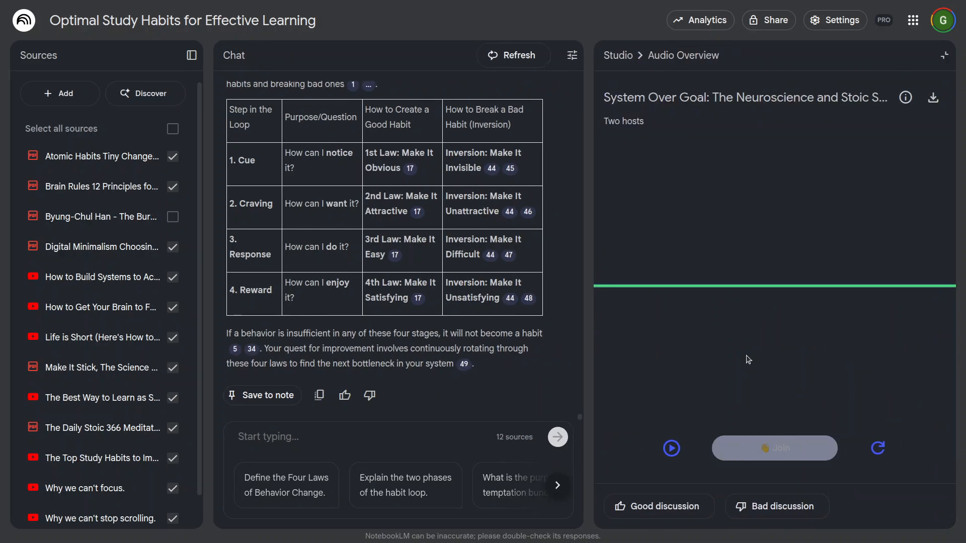
pyautogui.press('XF86AudioRaiseVolume')
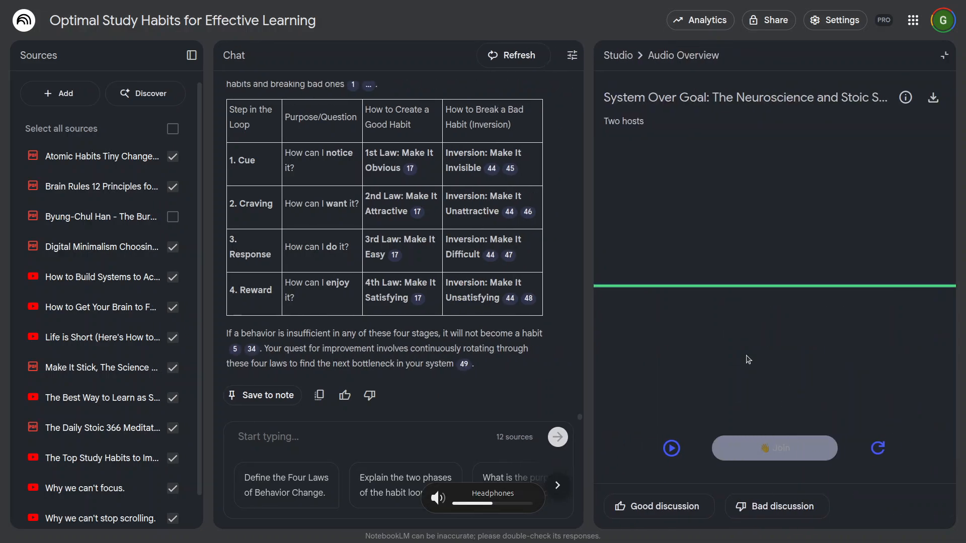
pyautogui.click(664, 449)
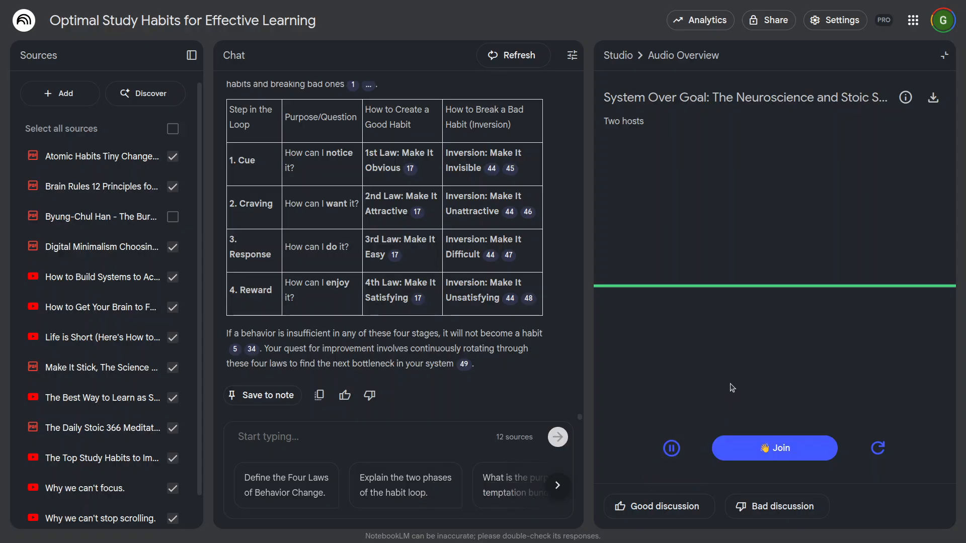
pyautogui.press('XF86AudioRaiseVolume')
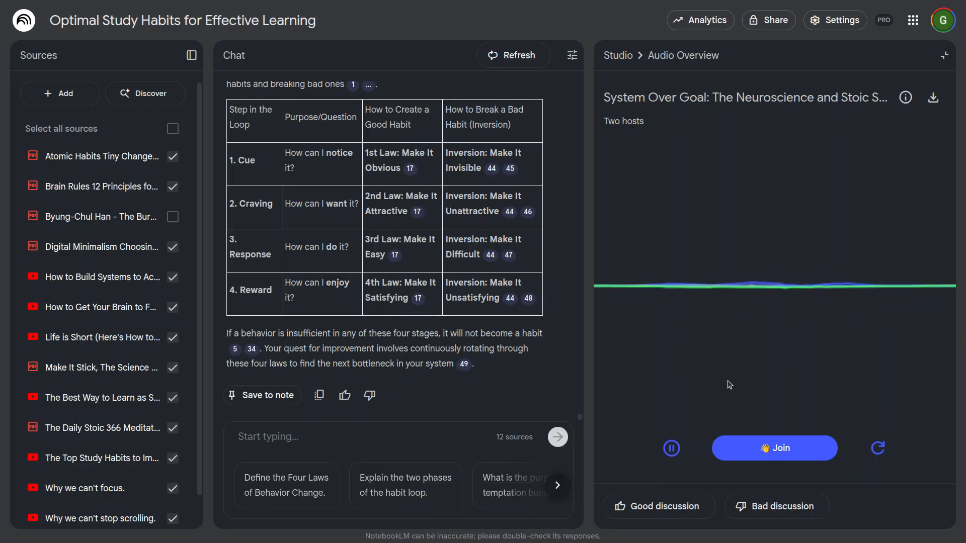
# Step: Join the hosts' conversation, allow microphone access while visiting the site, and join once more to ask a question by voice
pyautogui.click(783, 446)
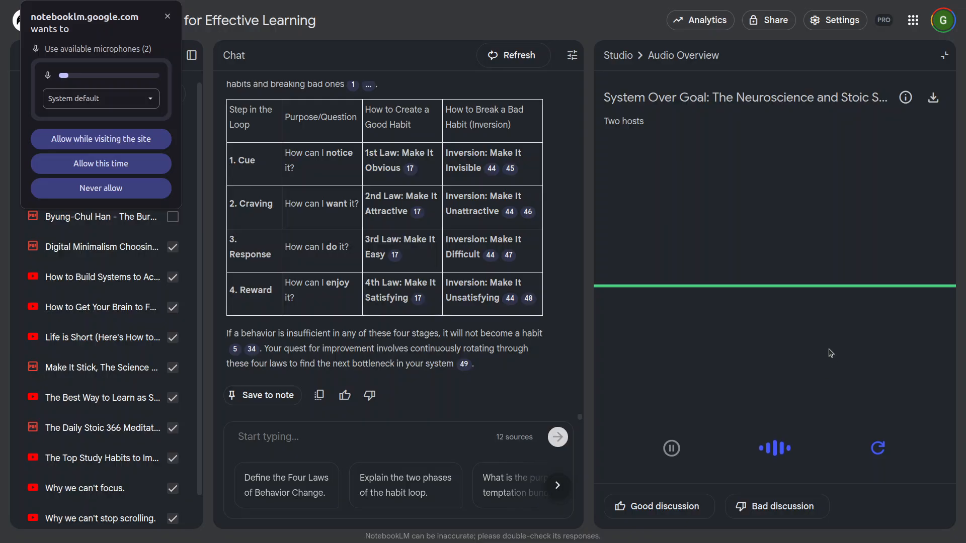
pyautogui.click(134, 146)
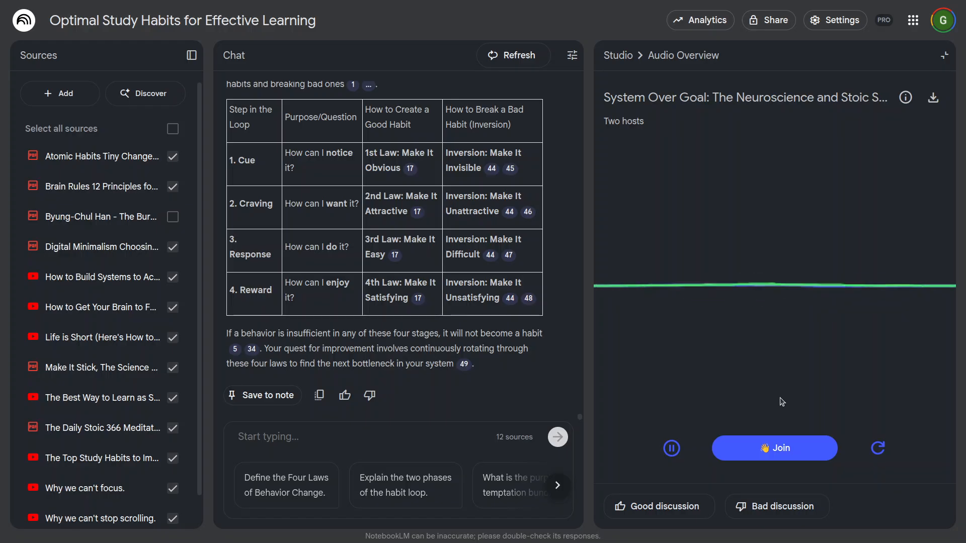
pyautogui.click(765, 446)
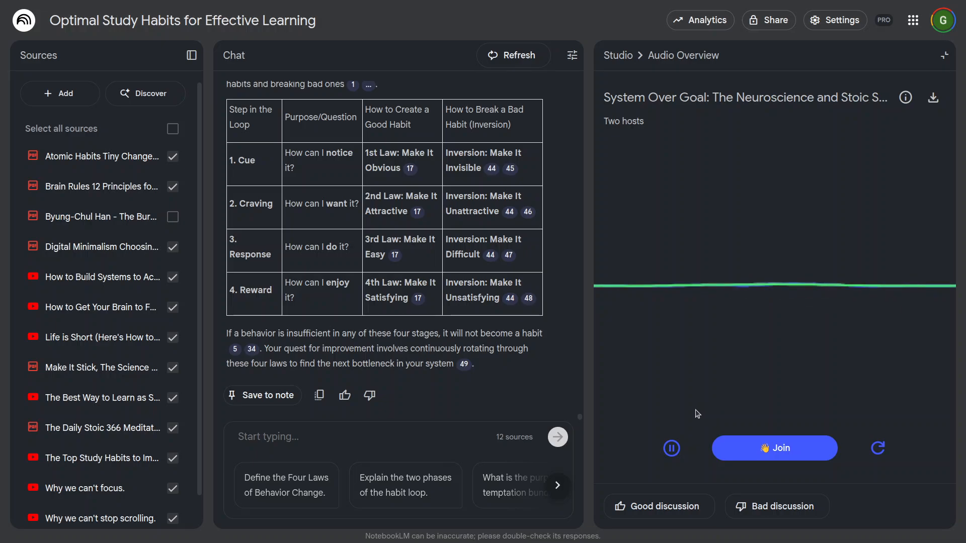
# Step: Pause the interactive audio overview, return to the Studio overview and look over its outputs again
pyautogui.click(672, 448)
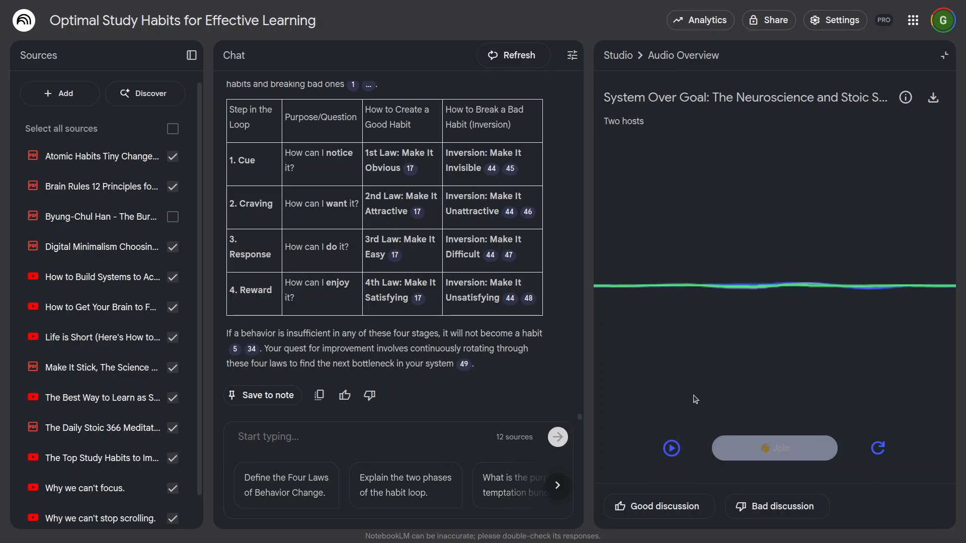
pyautogui.click(617, 55)
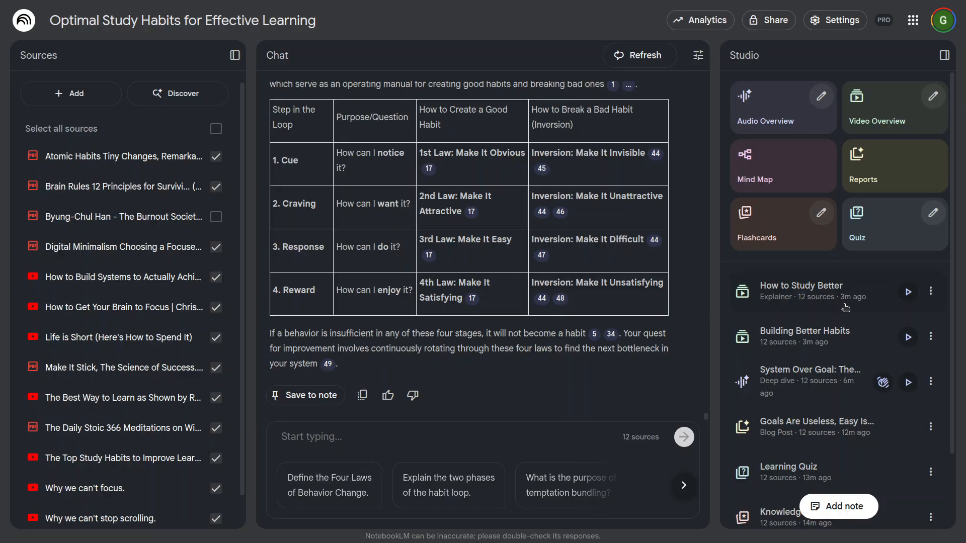
pyautogui.scroll(-2, 846, 308)
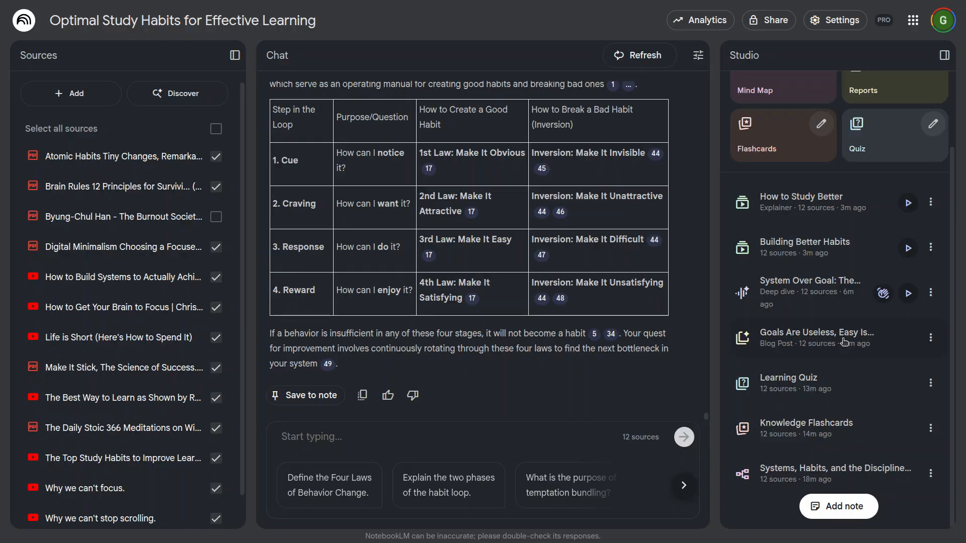
pyautogui.scroll(2, 813, 360)
# Step: Switch to the OBS window that is running the screen recording
pyautogui.hotkey('alt', 'Tab')
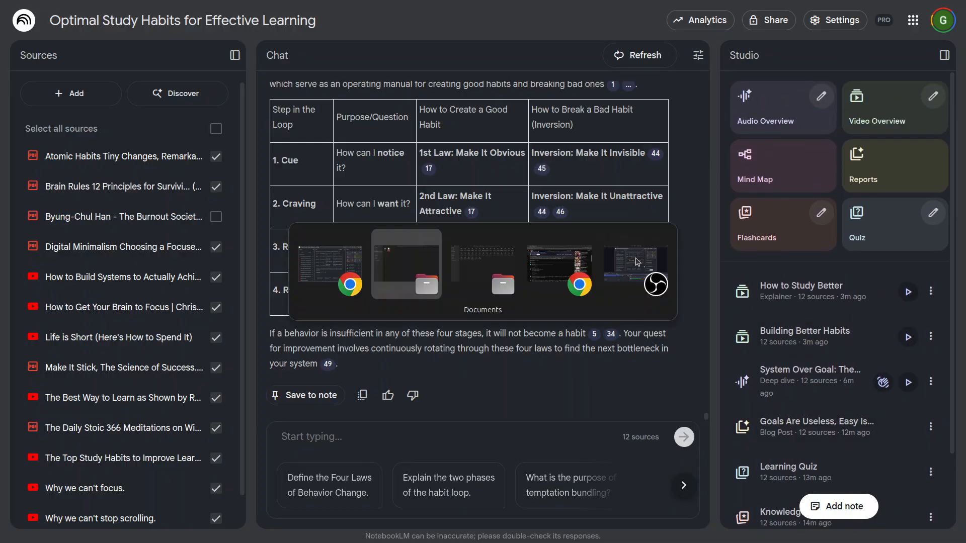
pyautogui.hotkey('alt', 'Tab')
pyautogui.hotkey('alt', 'Tab')
pyautogui.hotkey('alt', 'Tab')
pyautogui.hotkey('alt', 'Tab')
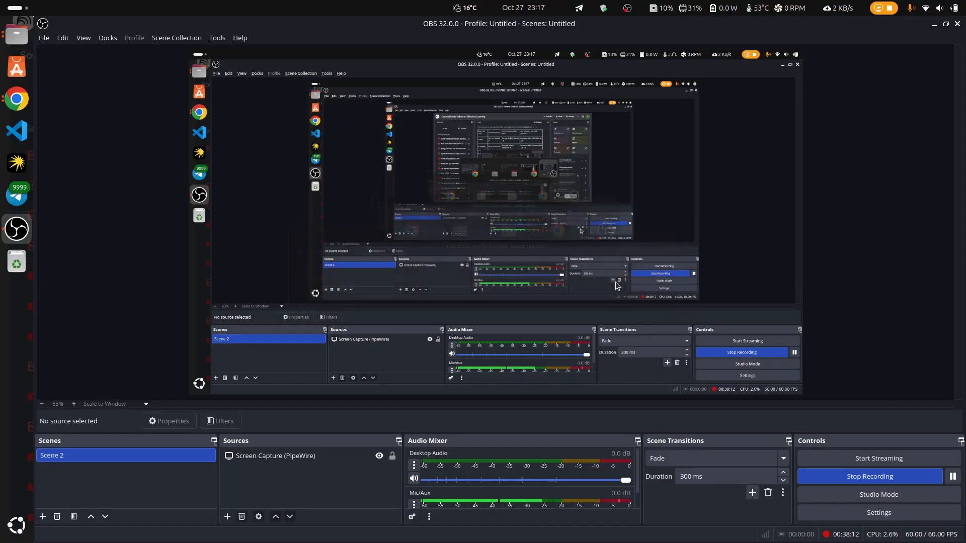